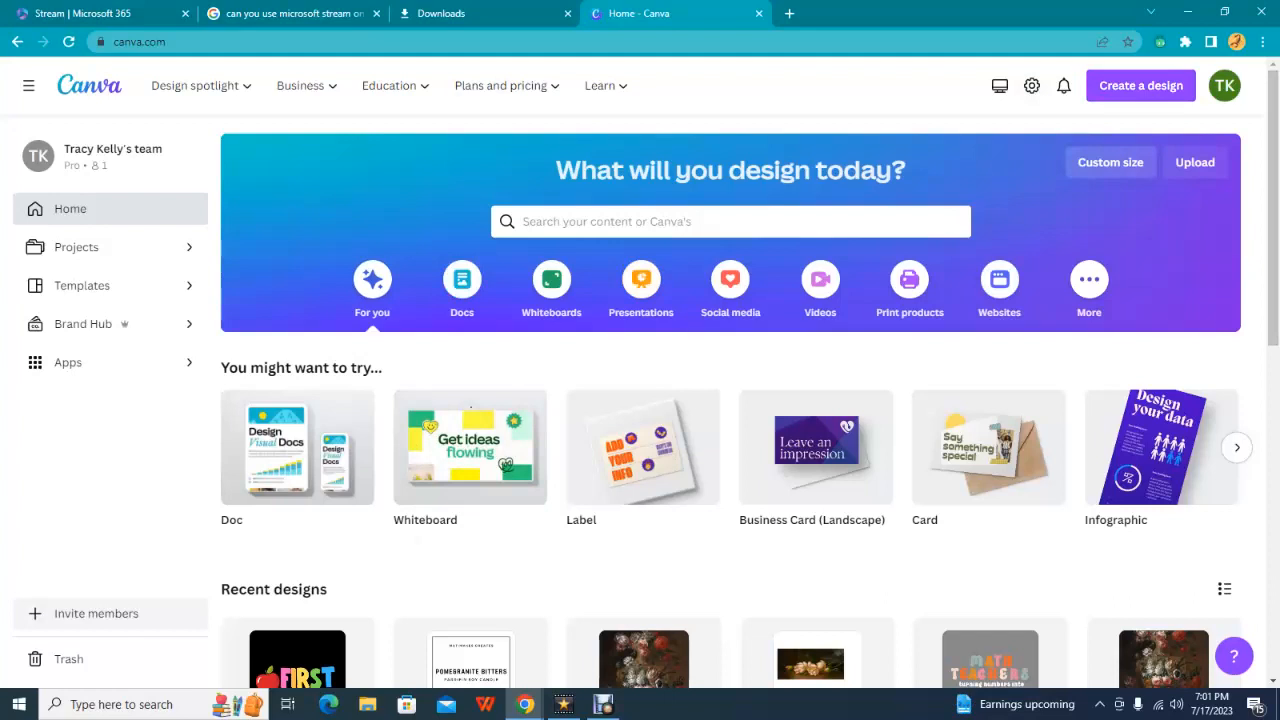
Step: Create a custom-size design in inches, width 4 and height 6
left_click(1110, 162)
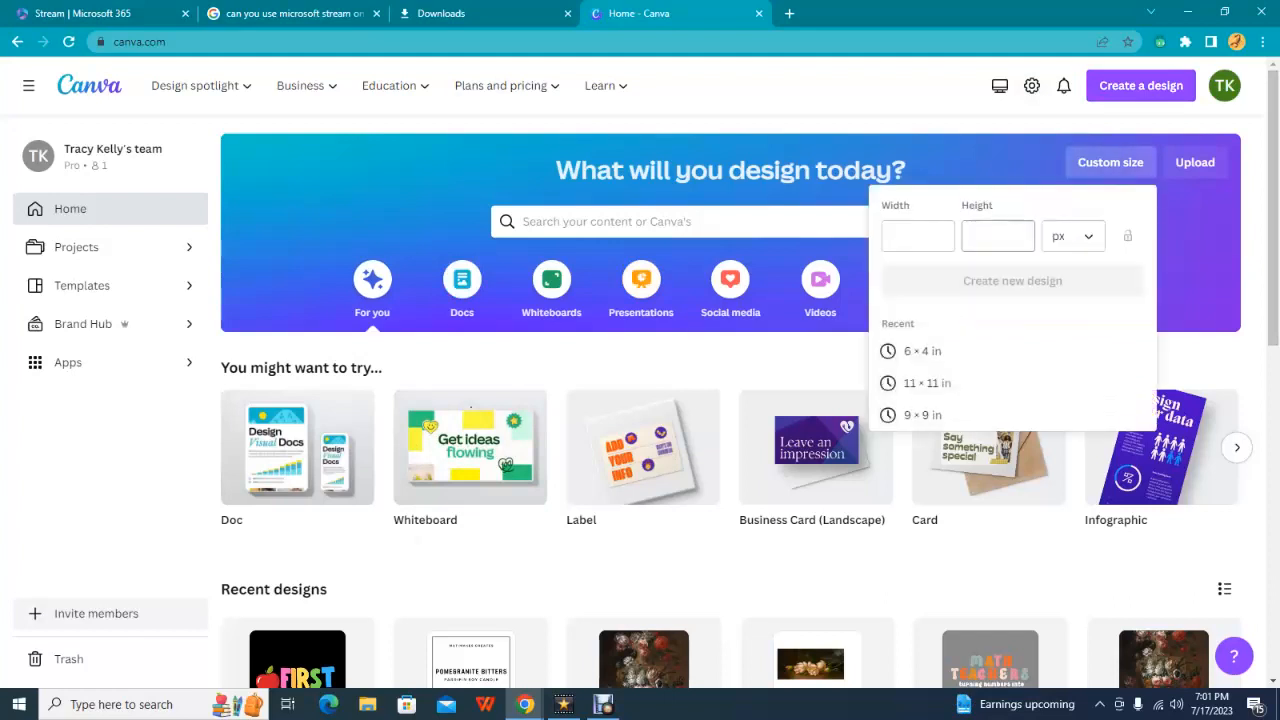
left_click(1073, 236)
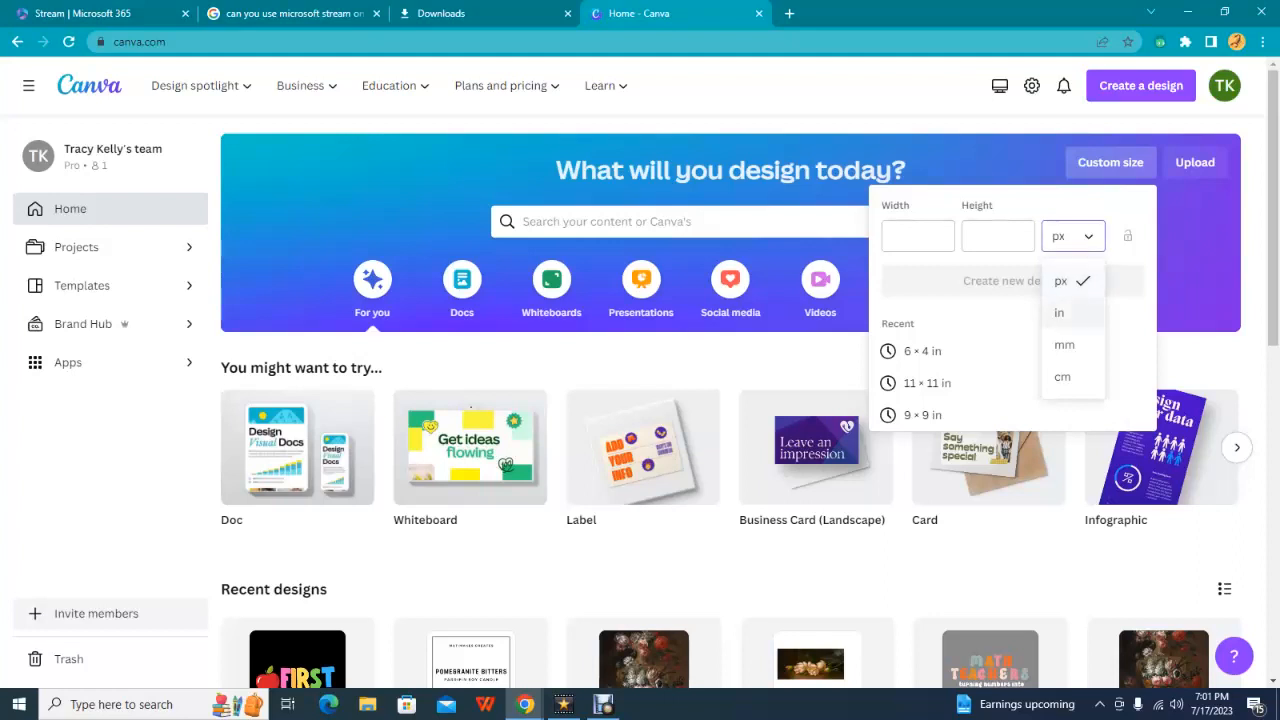
left_click(1060, 313)
left_click(917, 236)
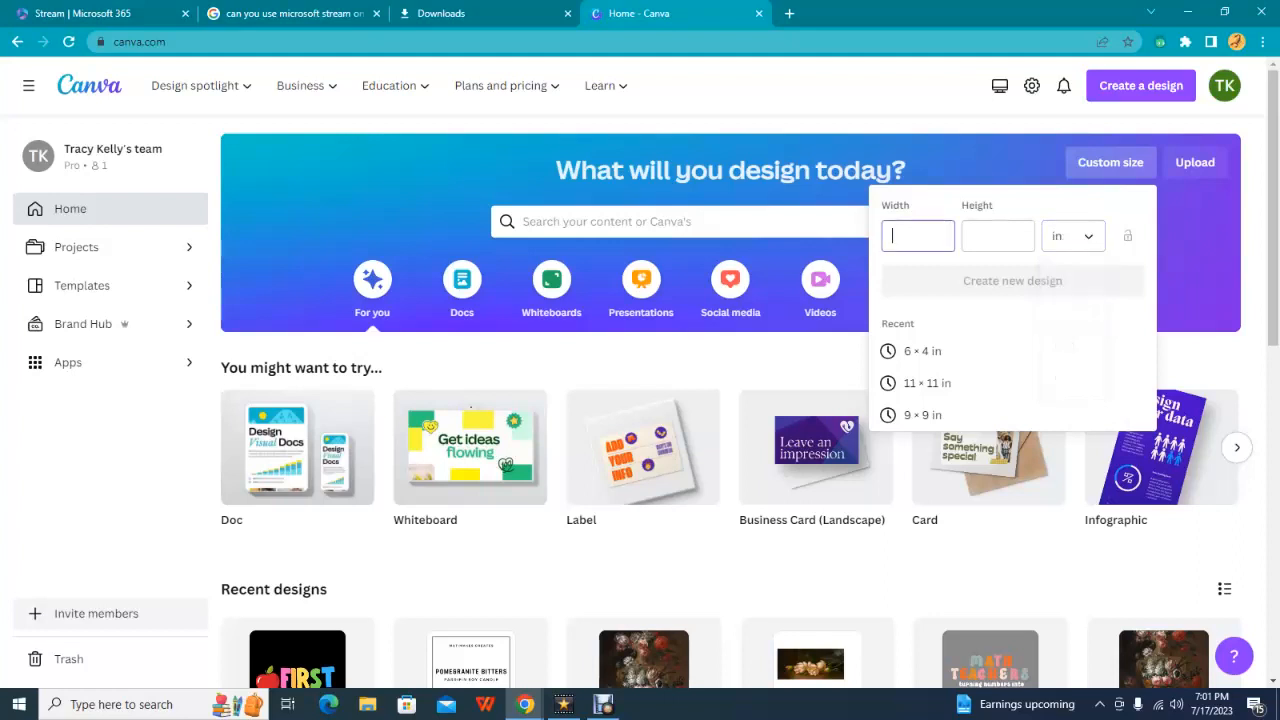
type("4")
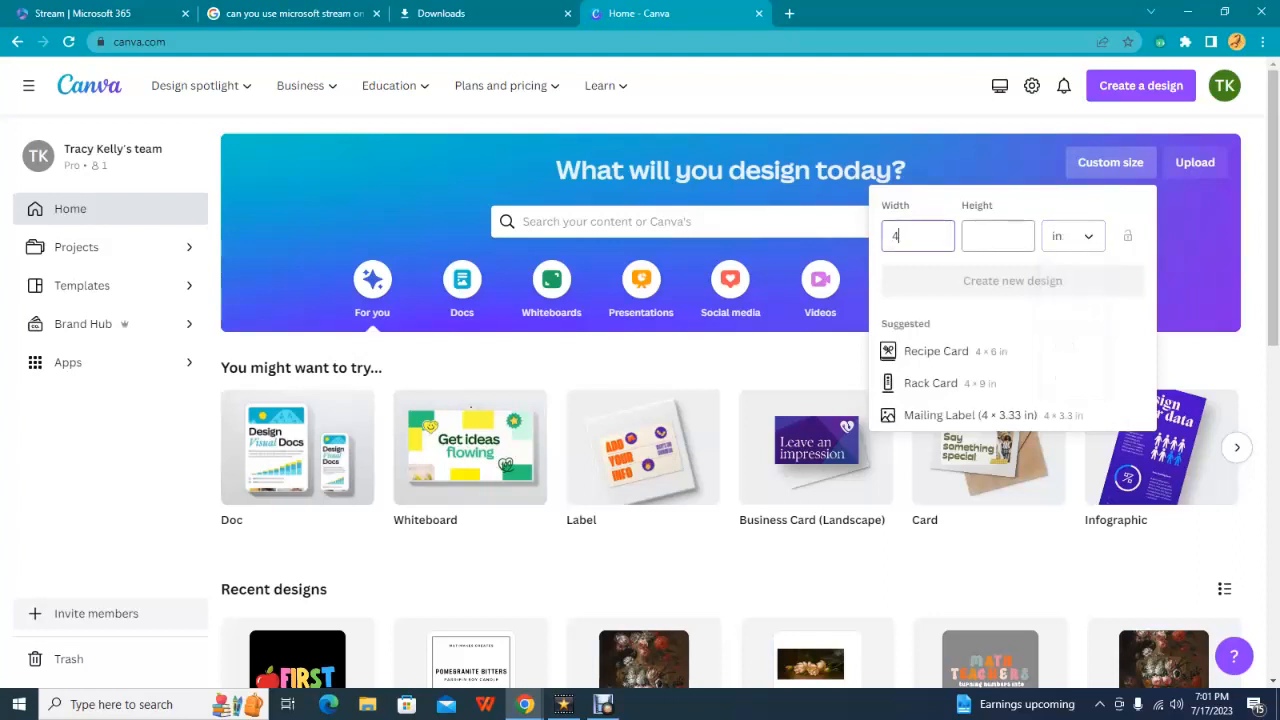
left_click(997, 236)
type("6")
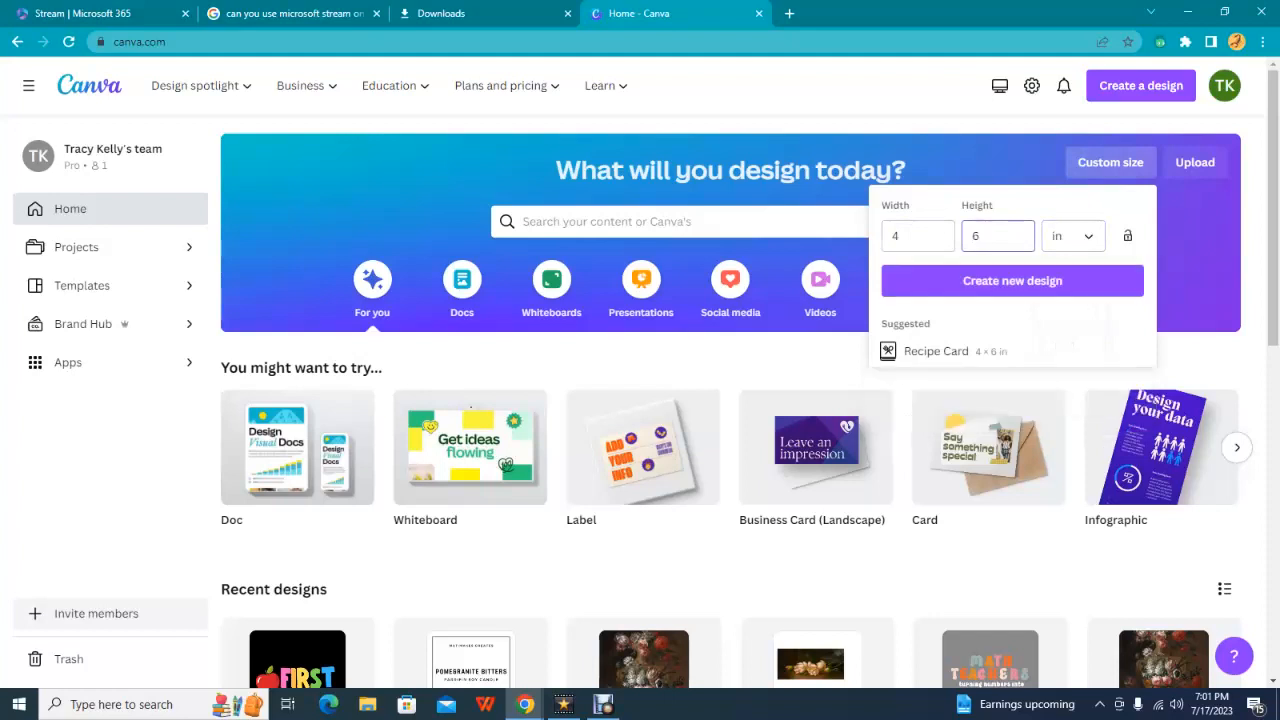
key("Return")
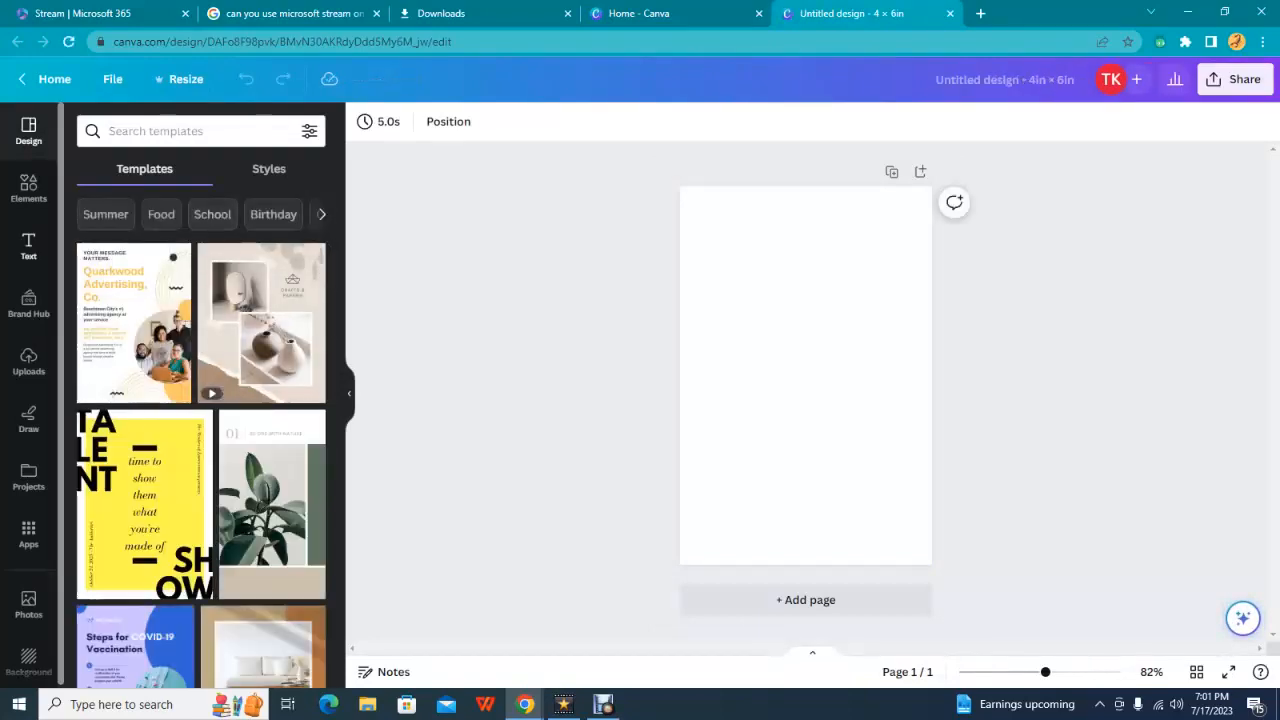
Step: Add a heading, replace its placeholder with the letter W, and select the letter
left_click(28, 246)
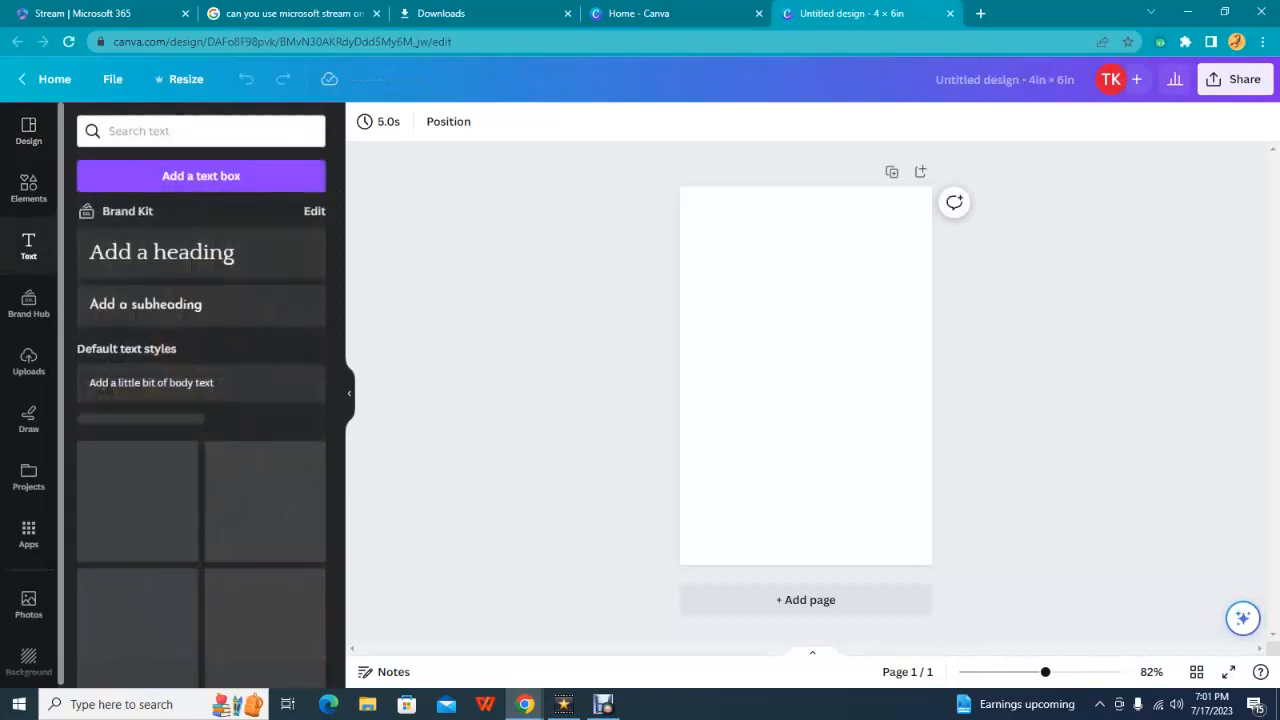
left_click(162, 253)
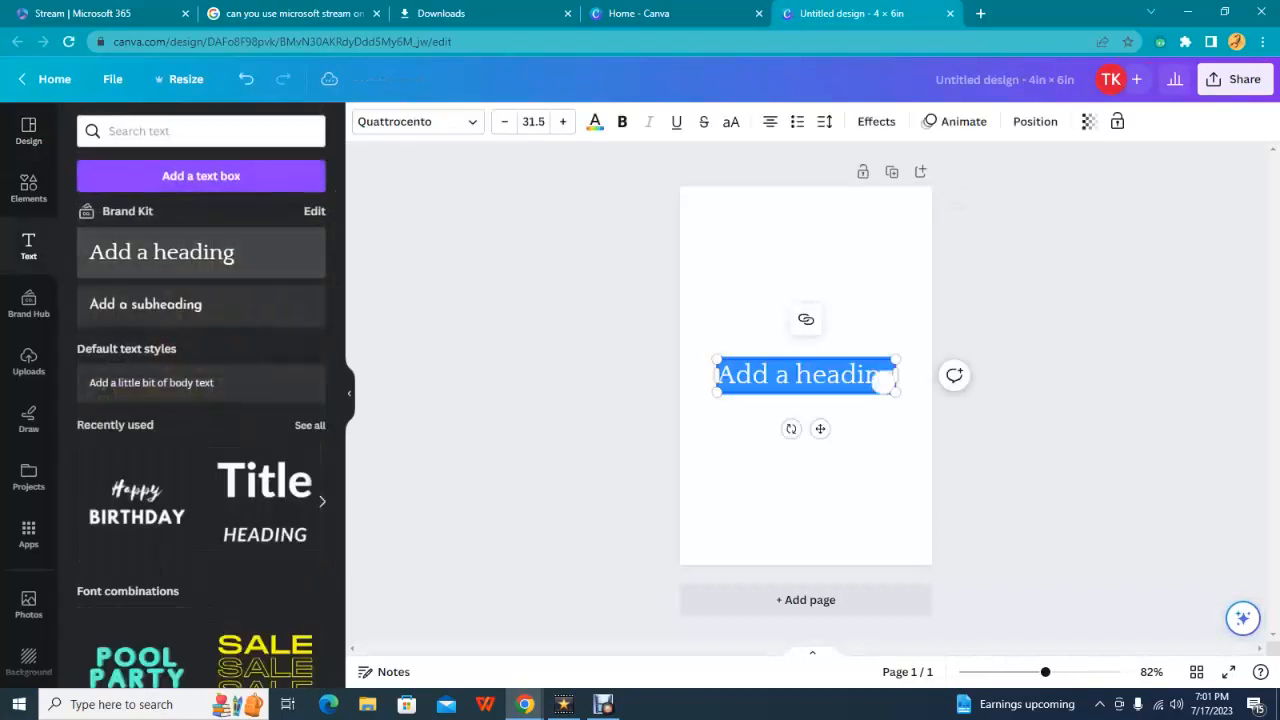
key("BackSpace")
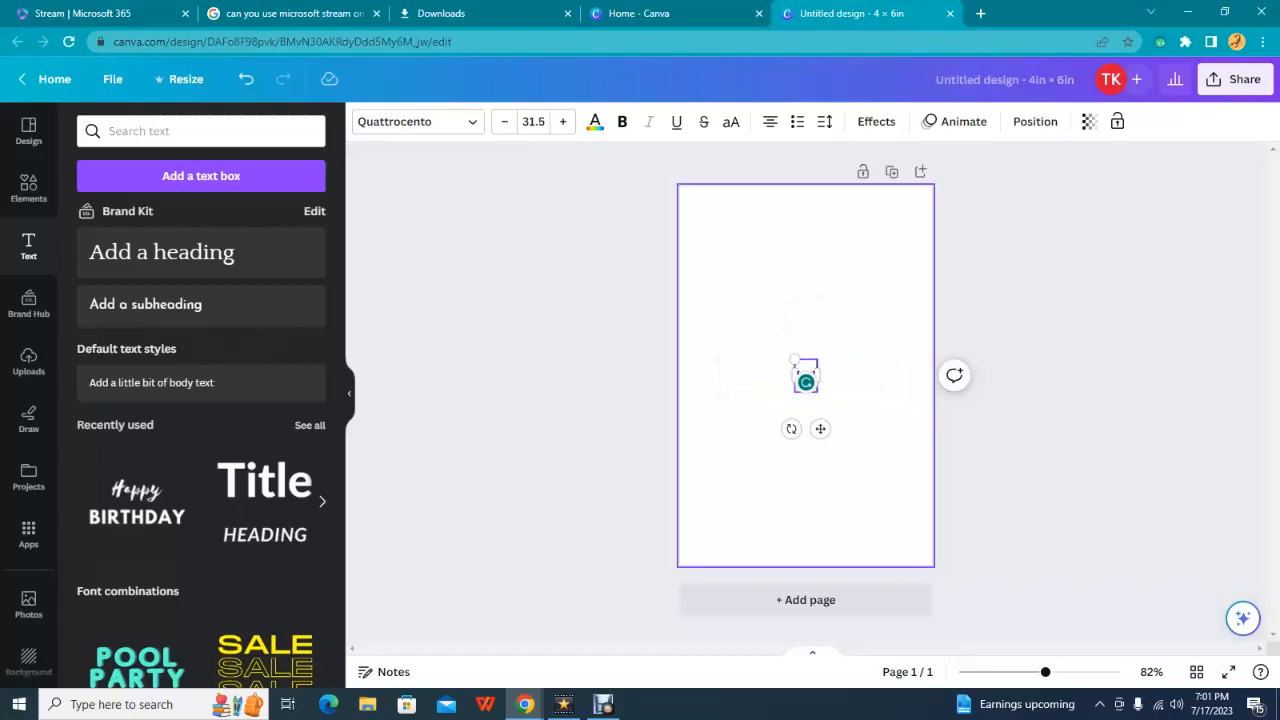
left_click(860, 450)
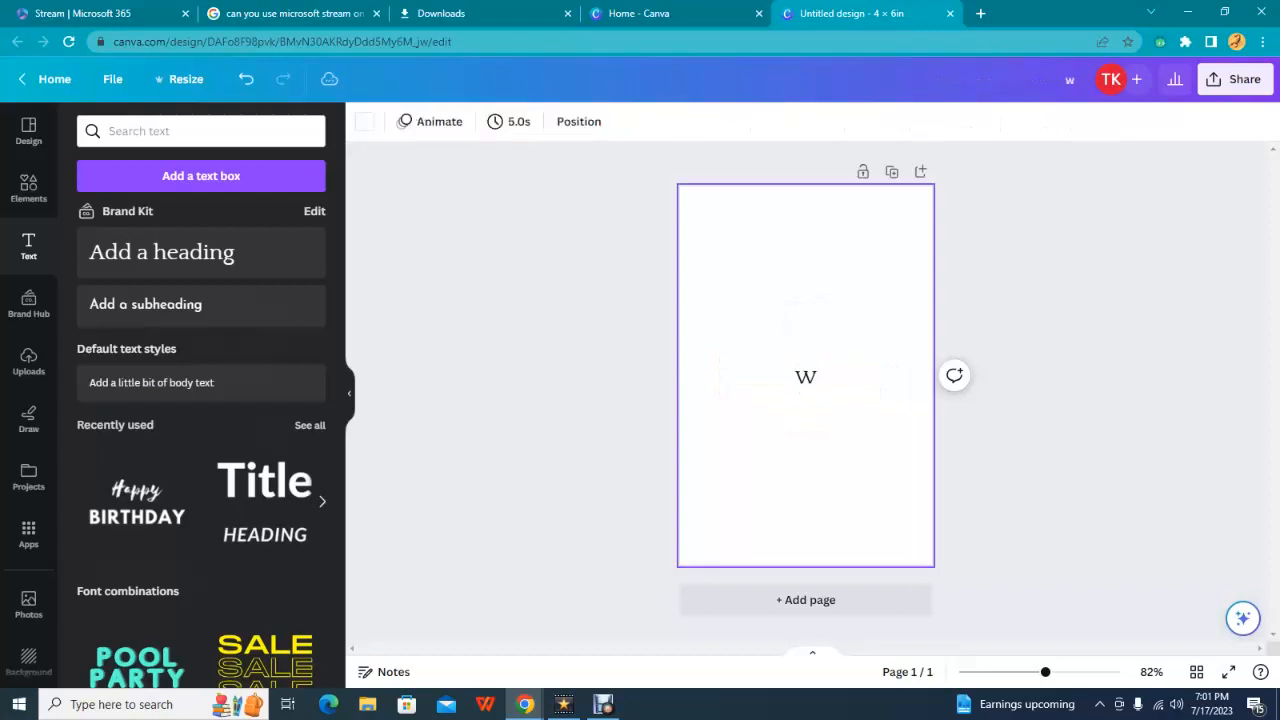
left_click(803, 377)
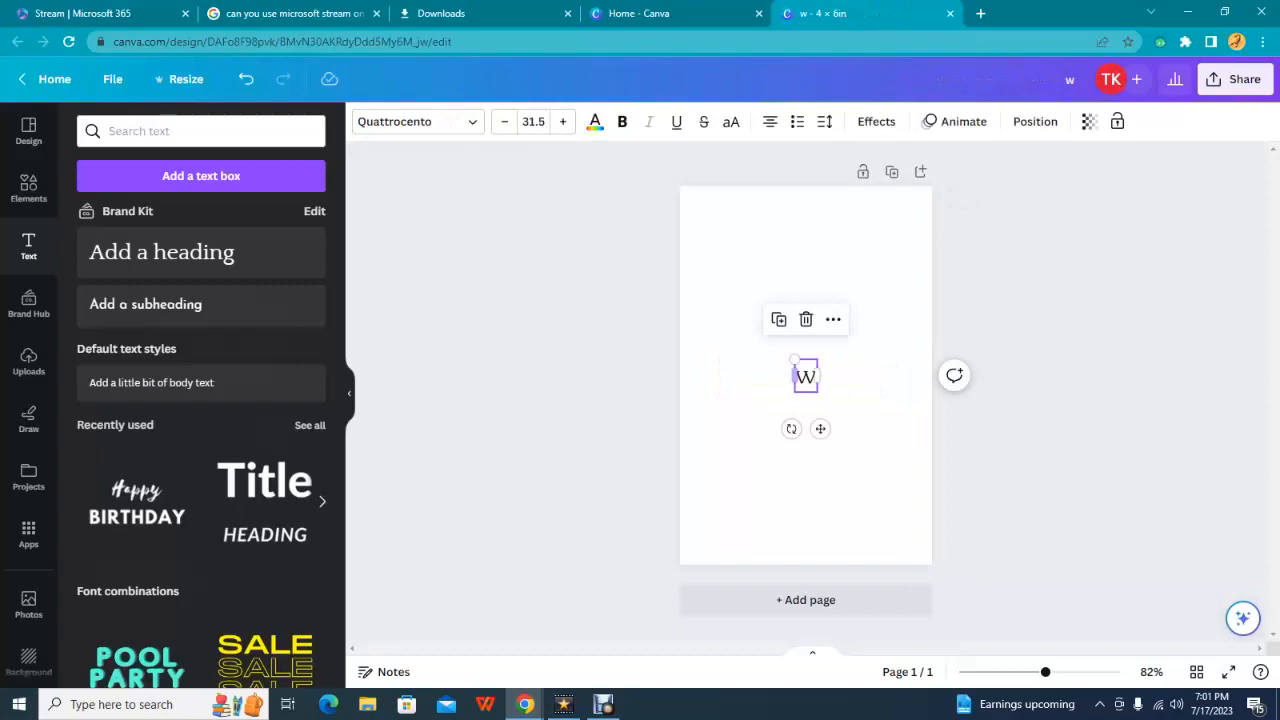
key("Right")
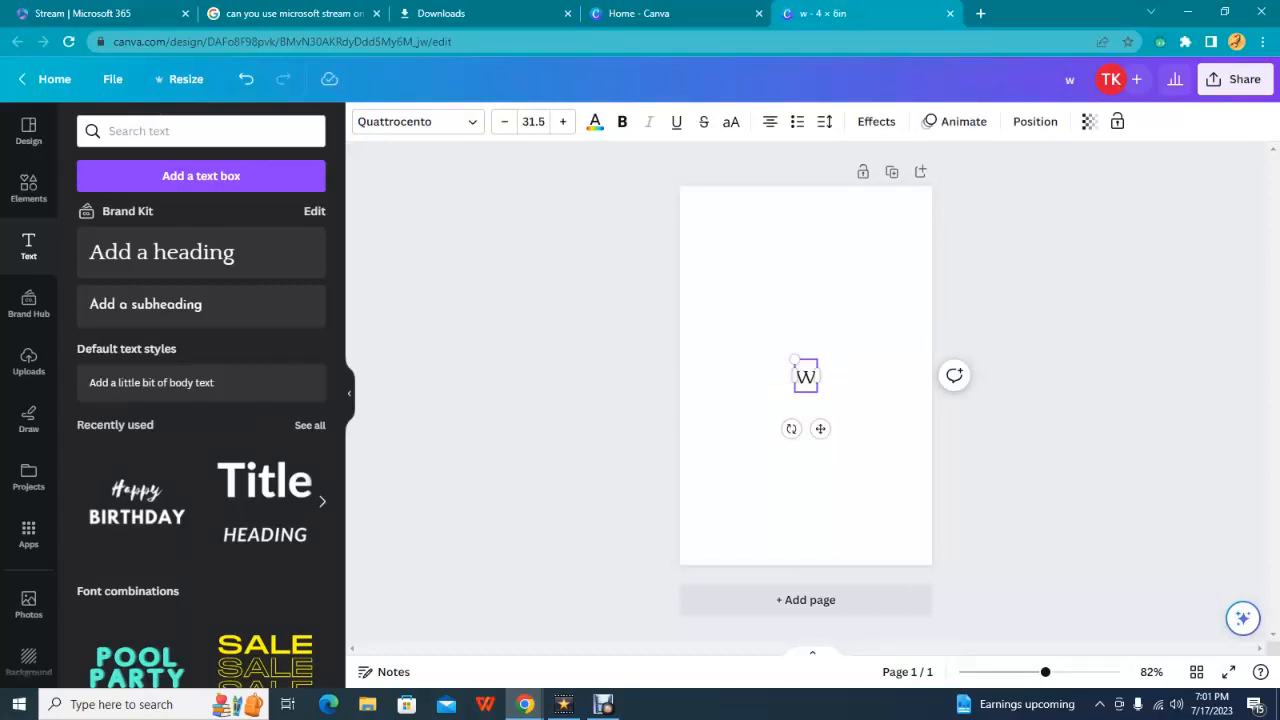
key("ctrl+a")
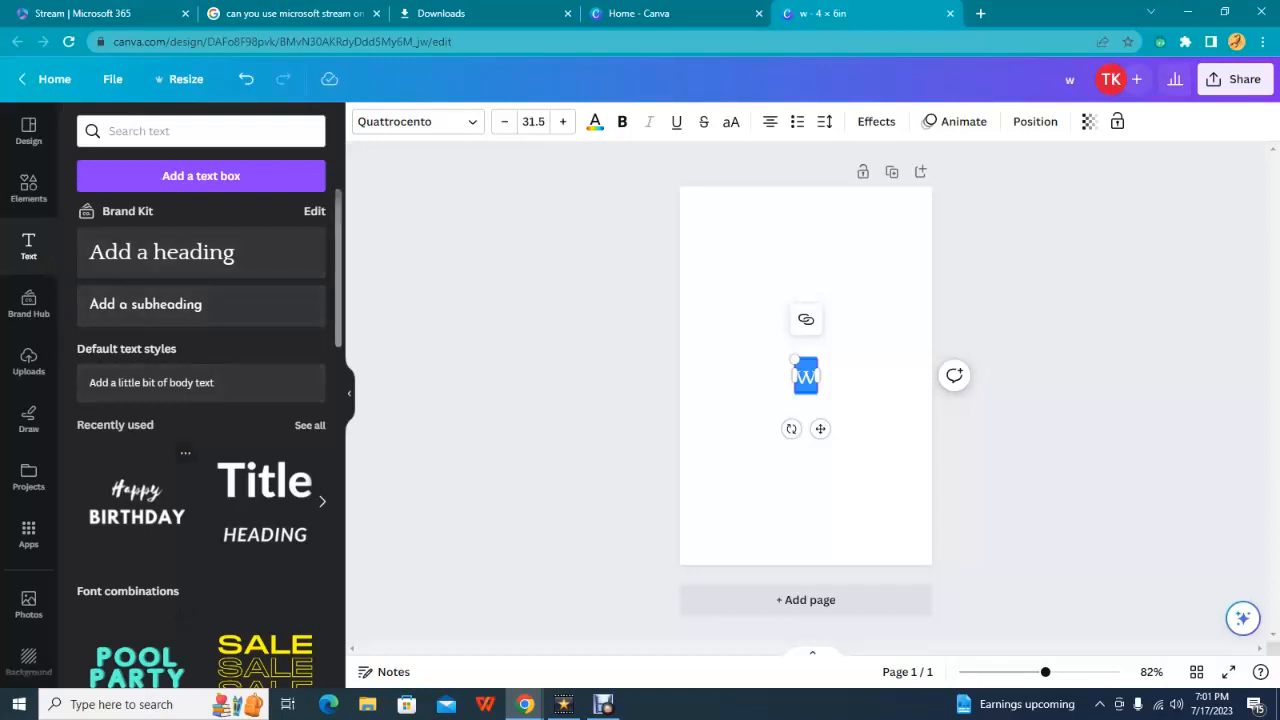
scroll(150, 480, "down", 3)
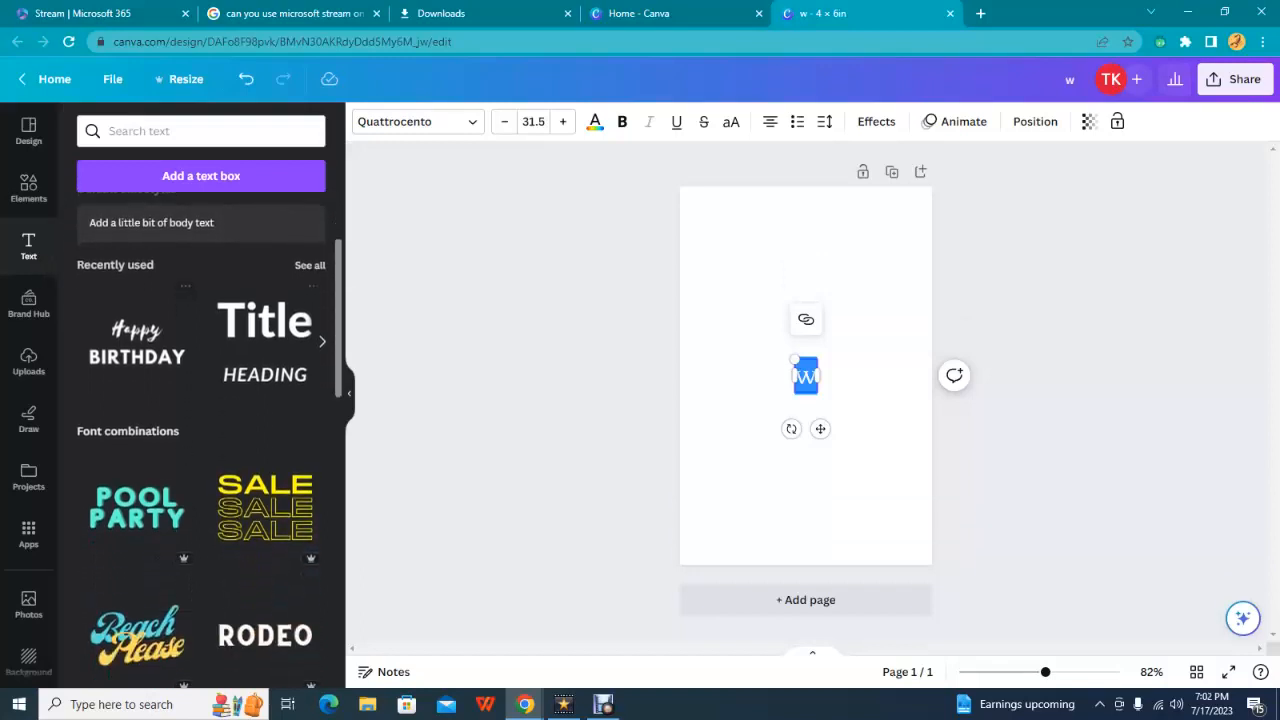
scroll(200, 400, "up", 3)
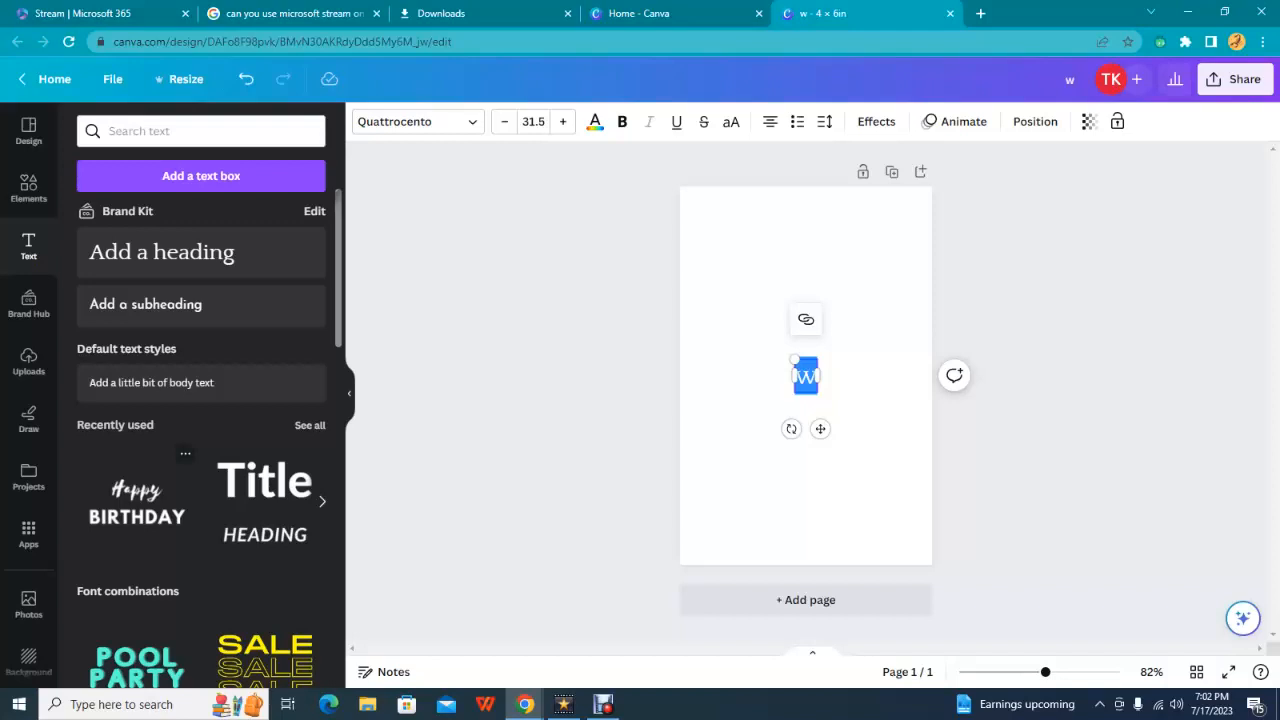
Step: Add the Happy Birthday text combo, then delete its BIRTHDAY and Happy lines
left_click(136, 502)
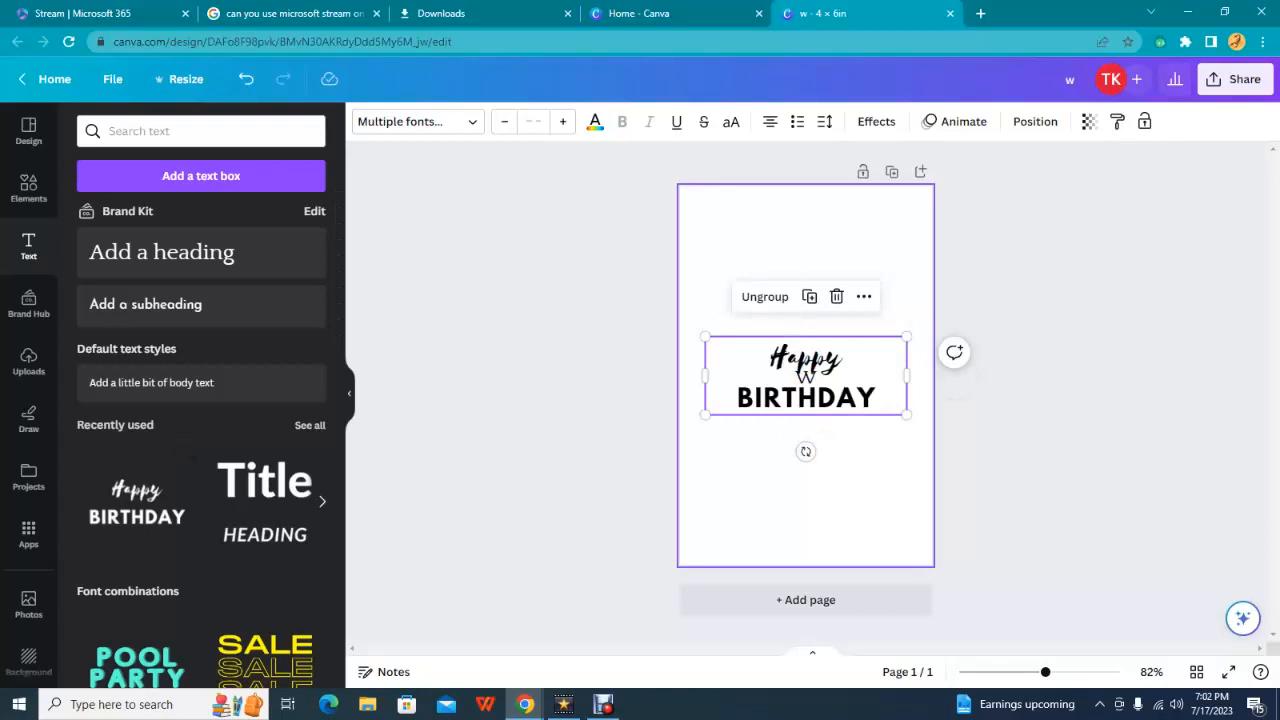
left_click(806, 500)
left_click(806, 358)
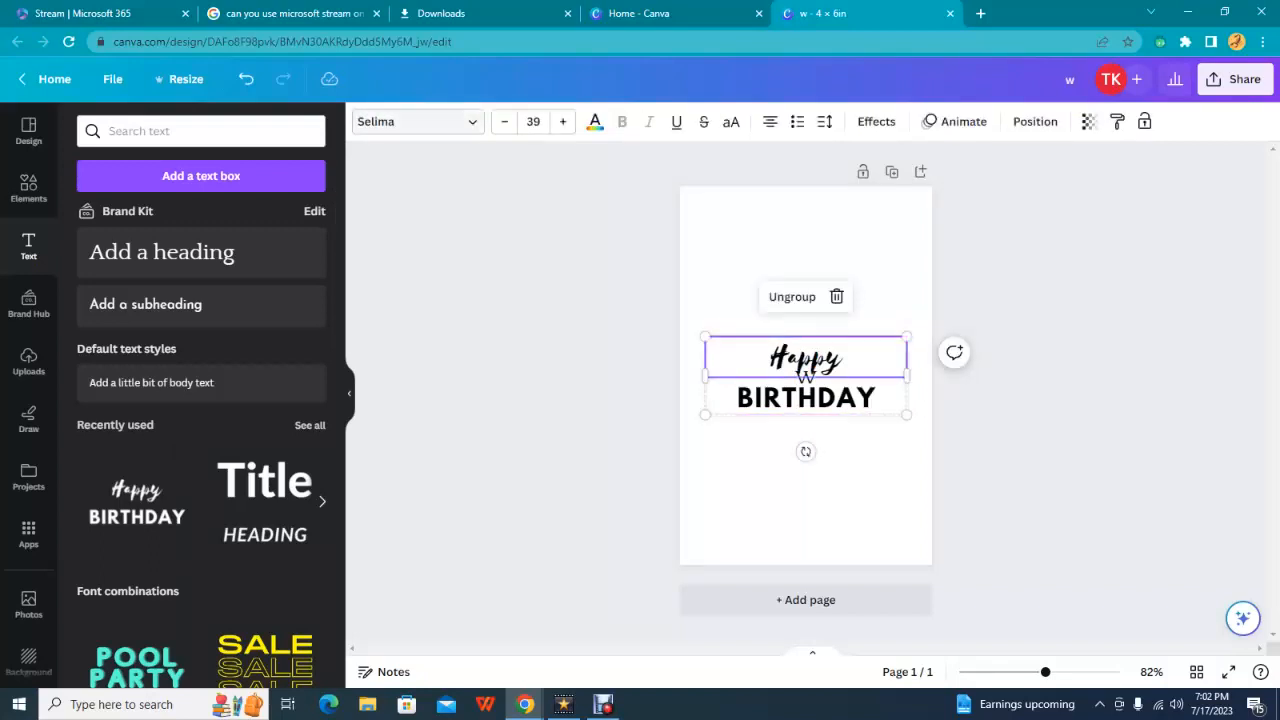
left_click(805, 380)
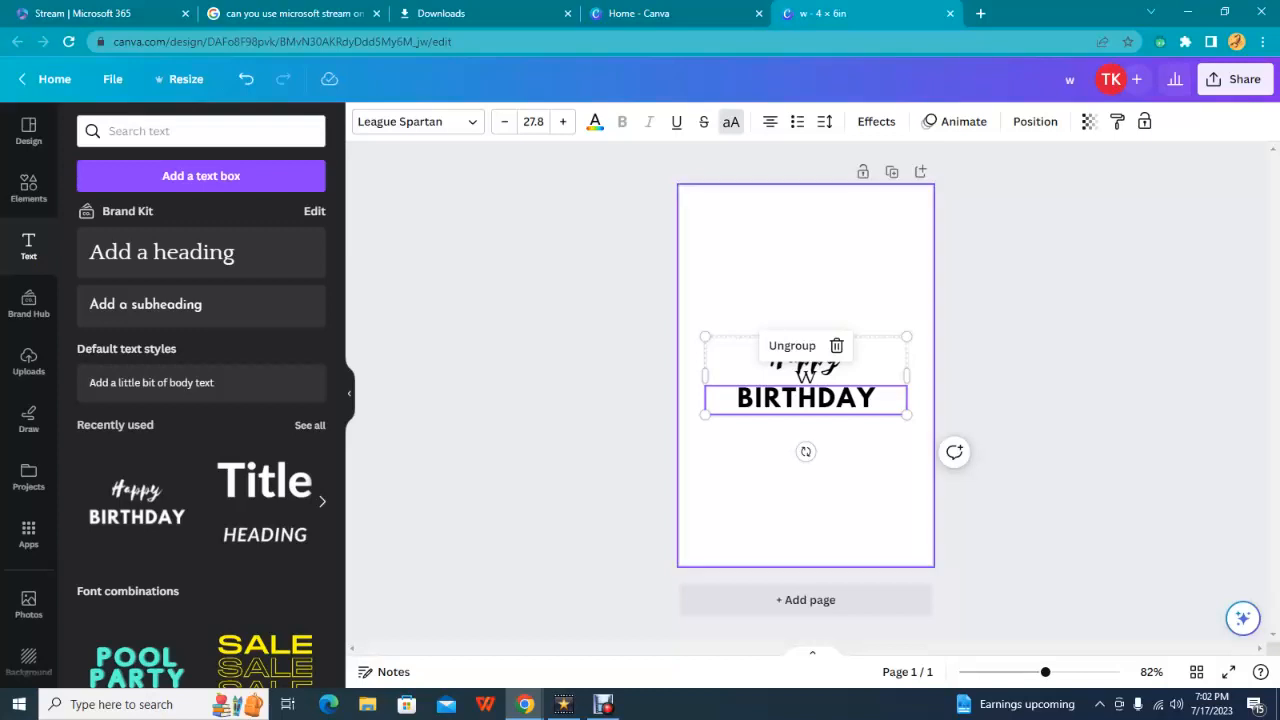
key("Delete")
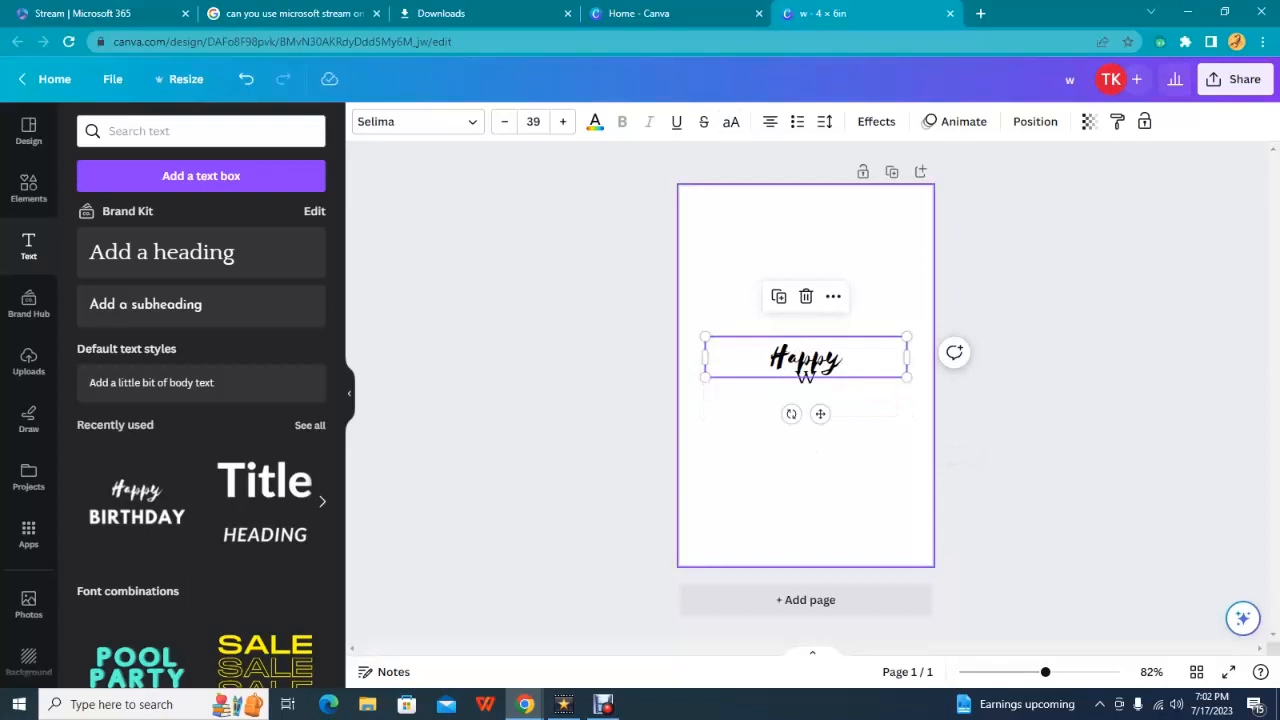
key("Return")
key("BackSpace")
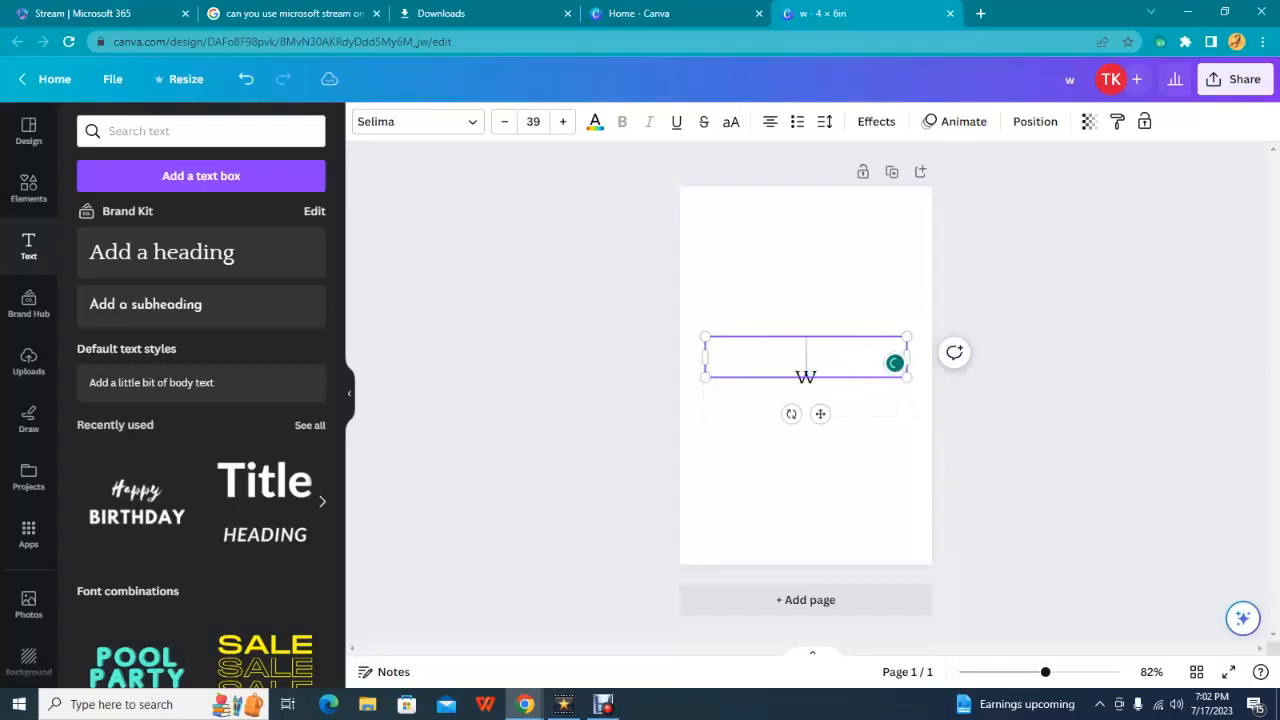
Step: Select the W text box and drag its right handle wider
left_click(812, 460)
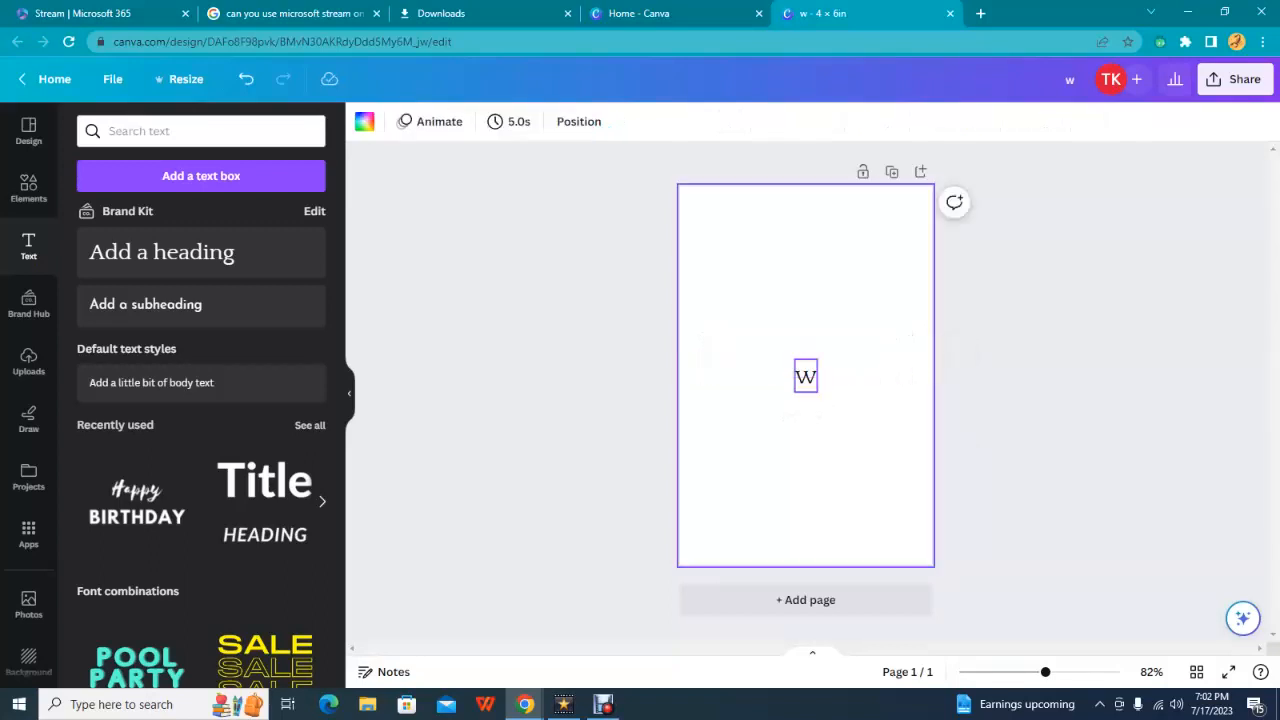
left_click(806, 377)
left_click_drag(818, 377, 865, 377)
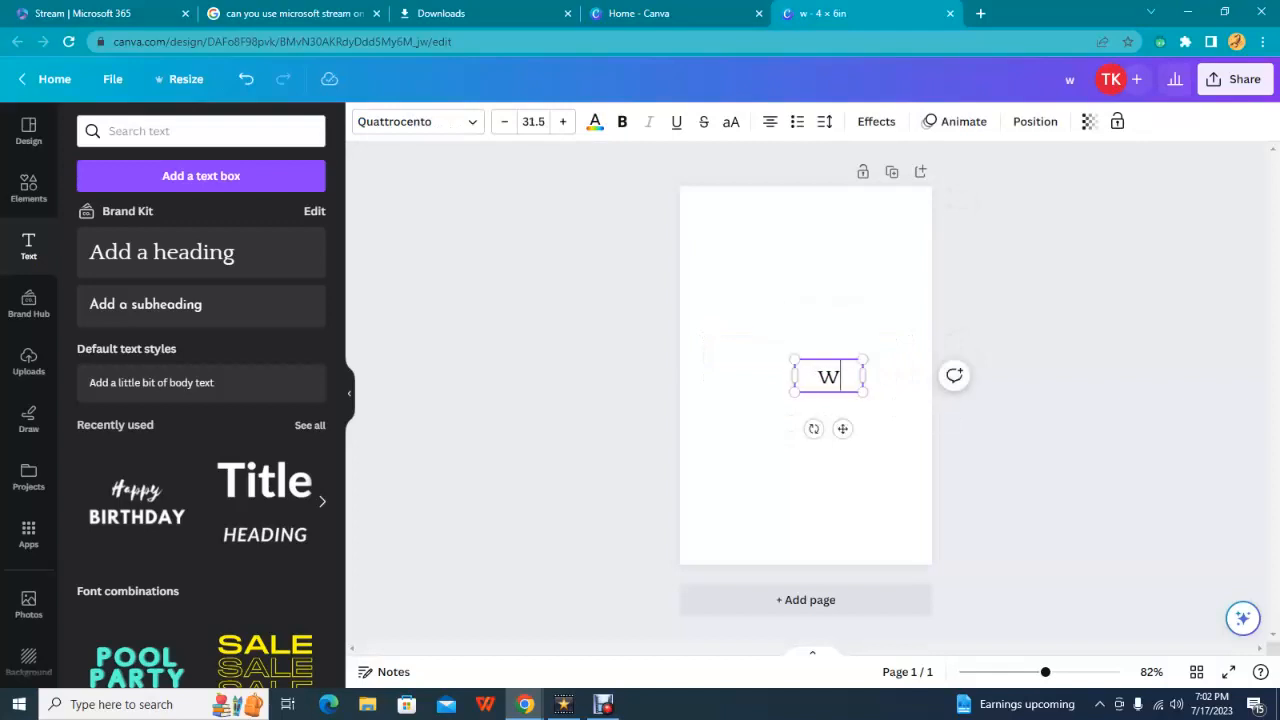
Step: Set the W in the Selima font at size 48.5
key("ctrl+a")
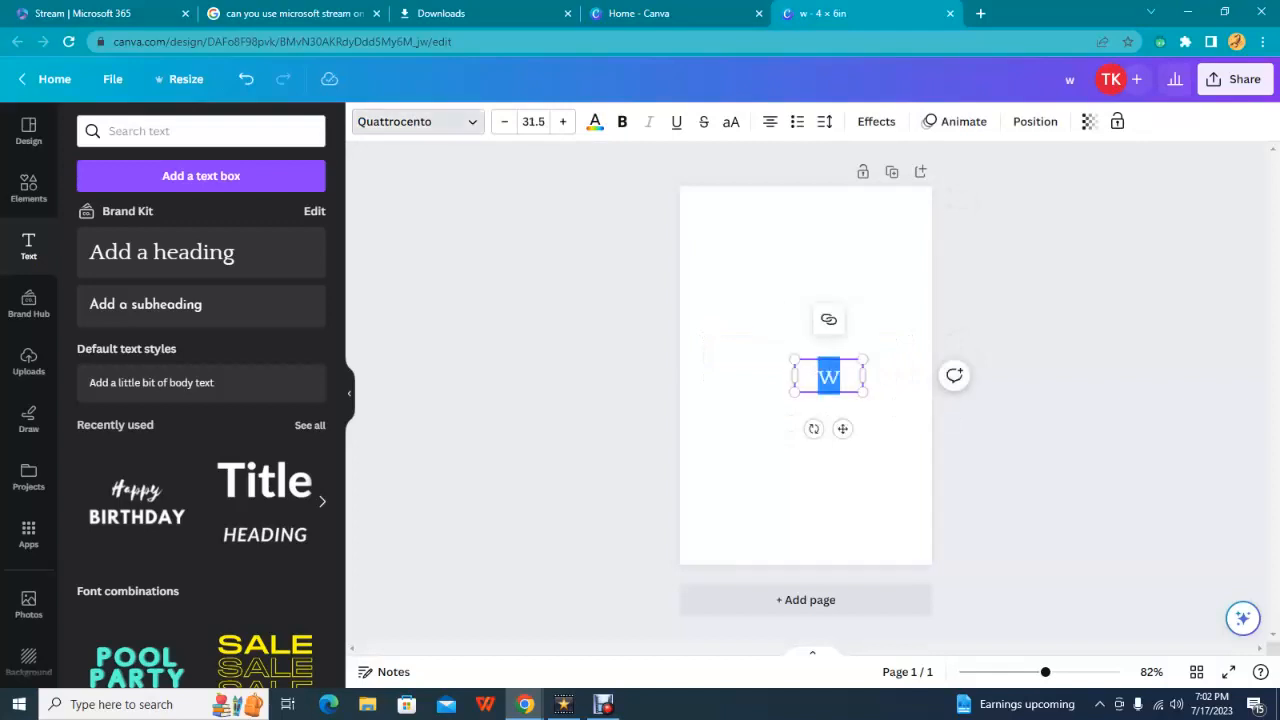
left_click(418, 121)
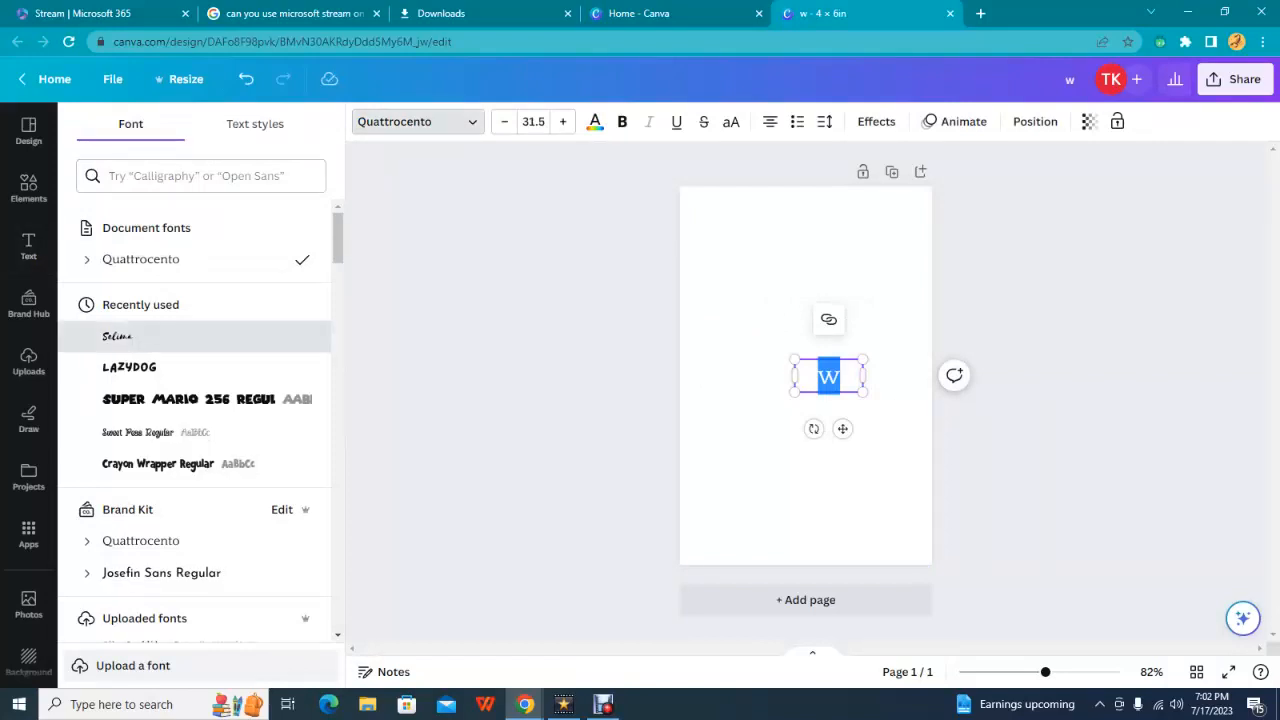
left_click(150, 336)
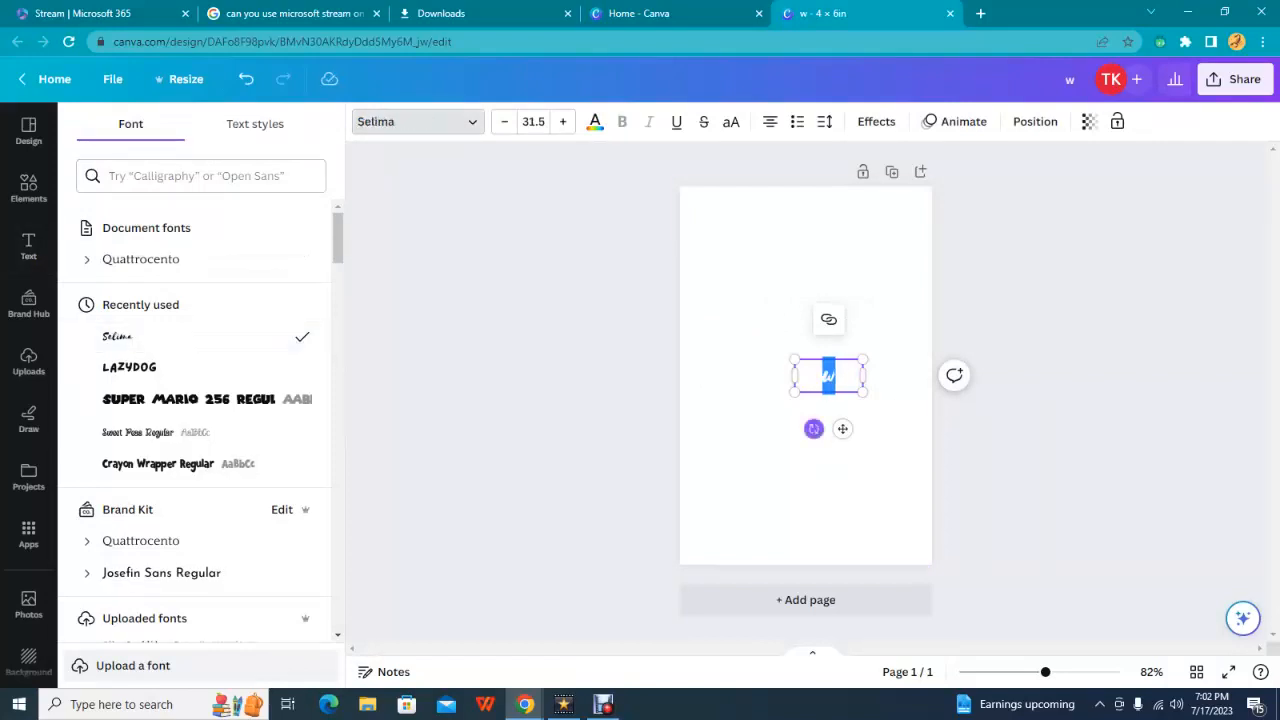
left_click(533, 121)
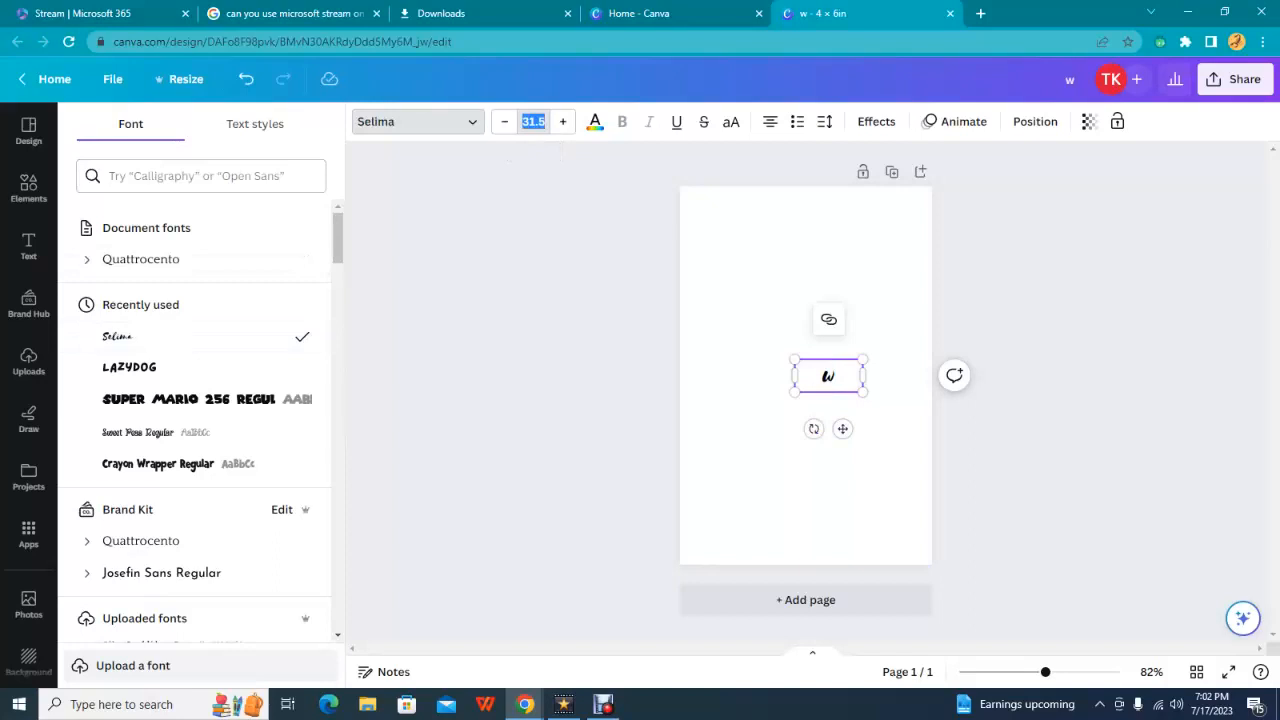
left_click(533, 121)
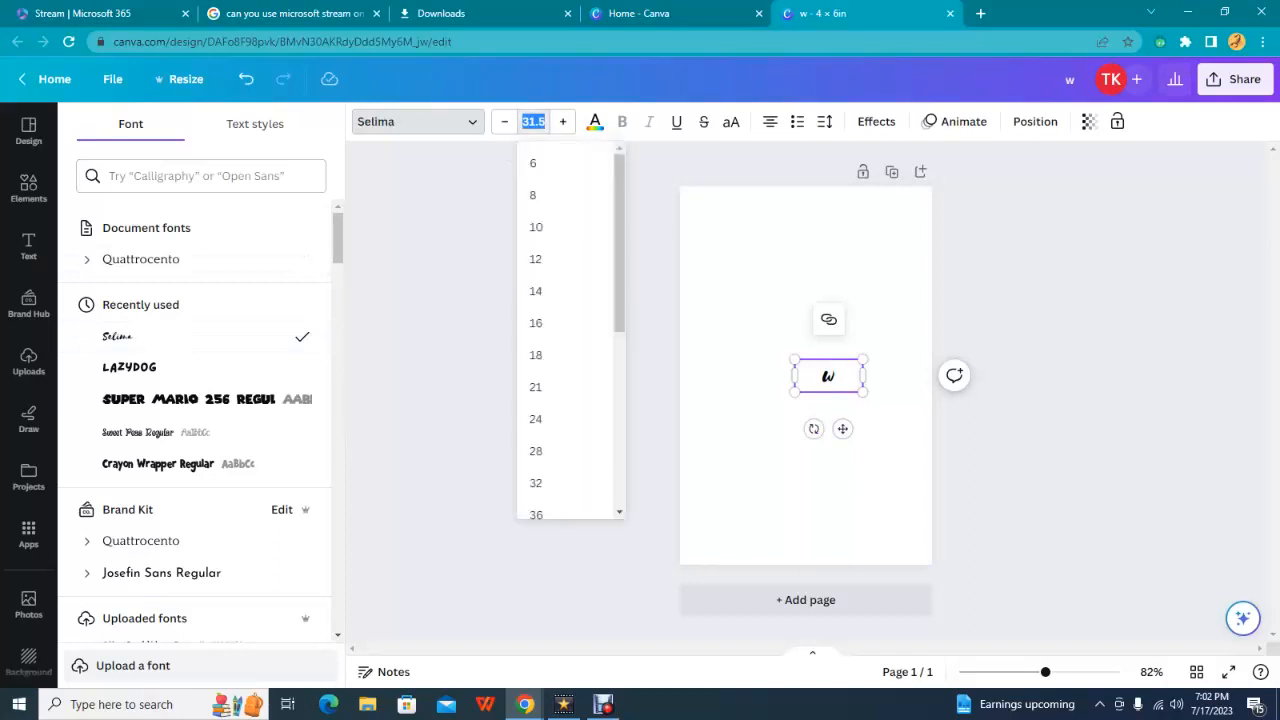
type("48.7")
key("BackSpace")
type("5")
key("Return")
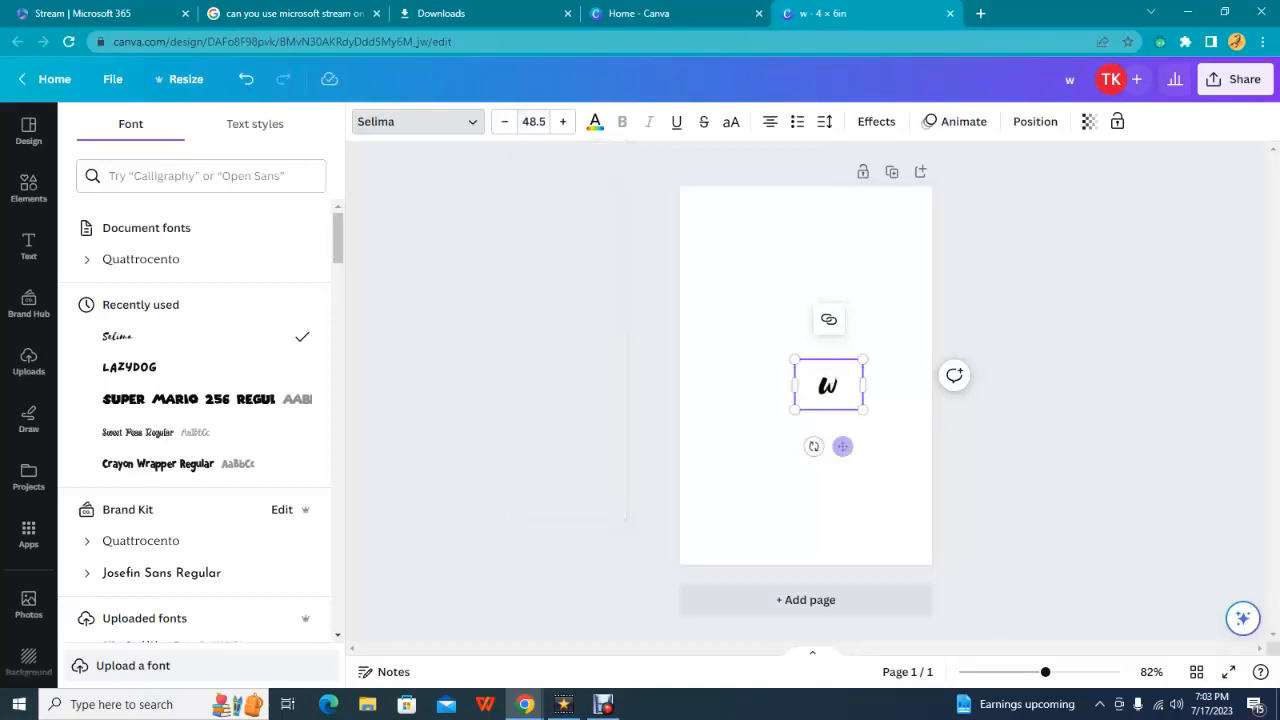
Step: Move the W to the card's upper-left and enlarge it to about 88.4
left_click_drag(842, 446, 744, 264)
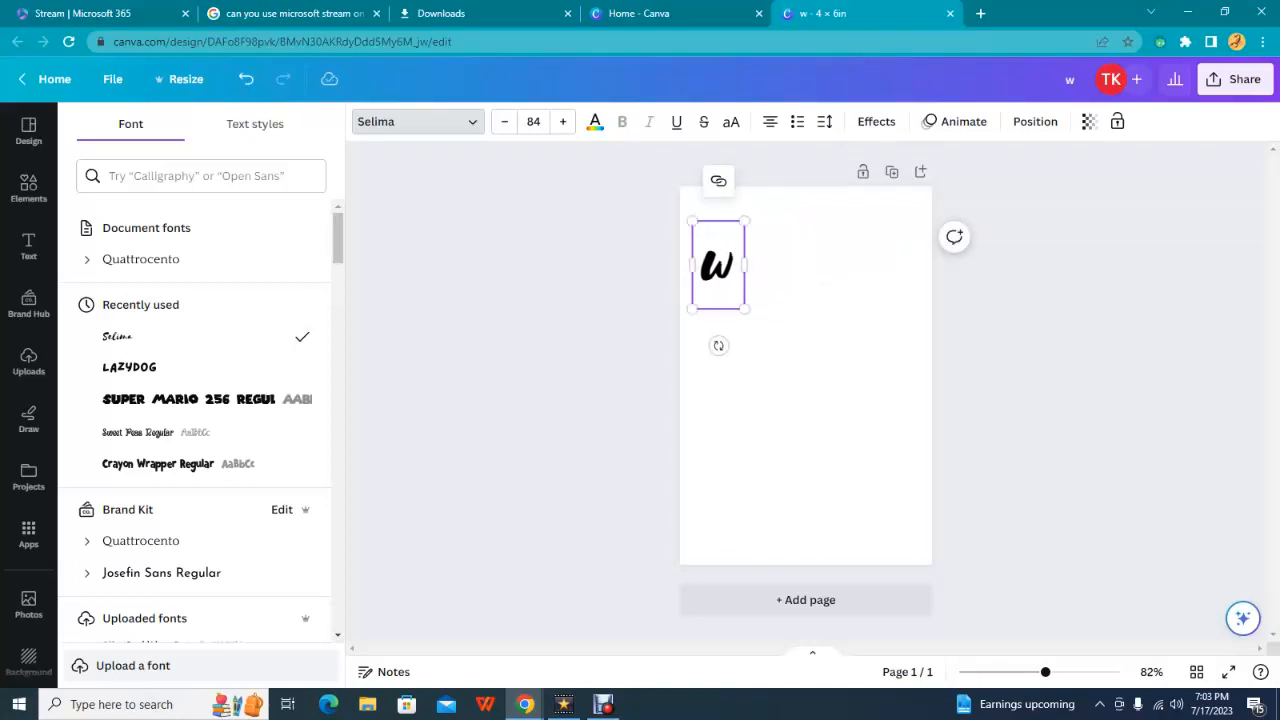
left_click_drag(744, 308, 747, 312)
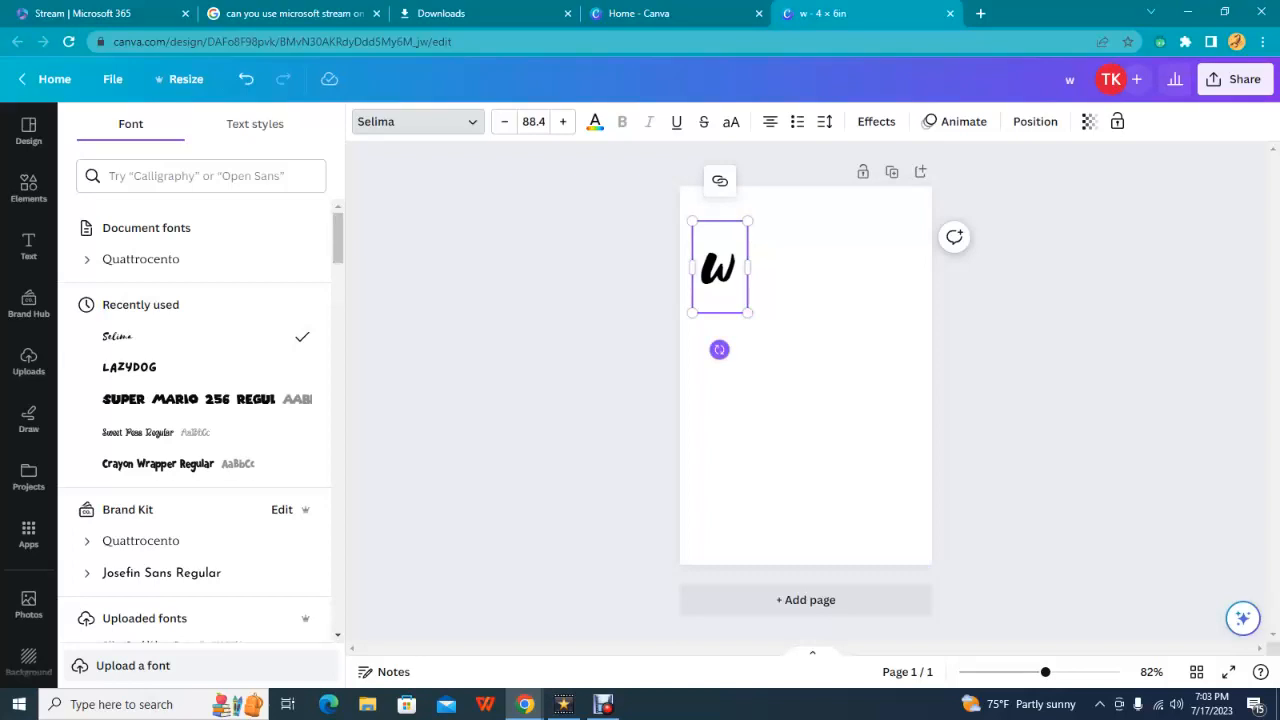
left_click(712, 270)
Step: Duplicate the w text box, move the copy right, and change it to E
right_click(722, 272)
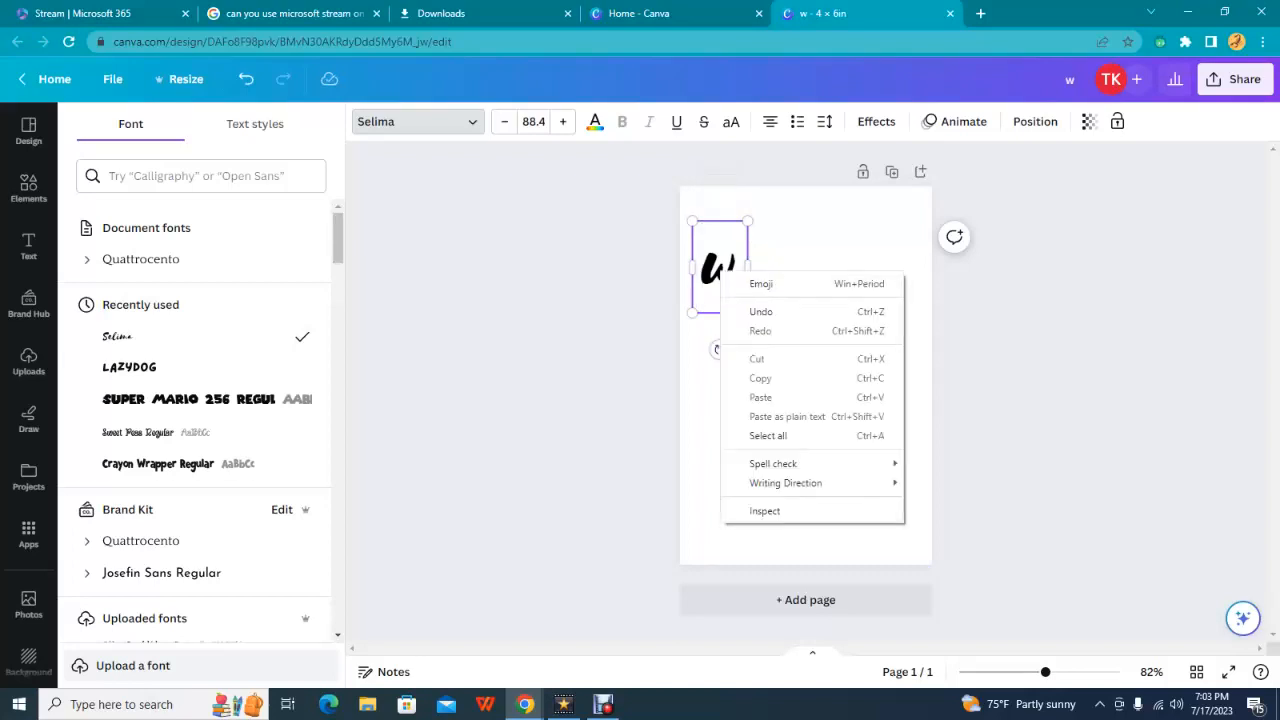
left_click(800, 235)
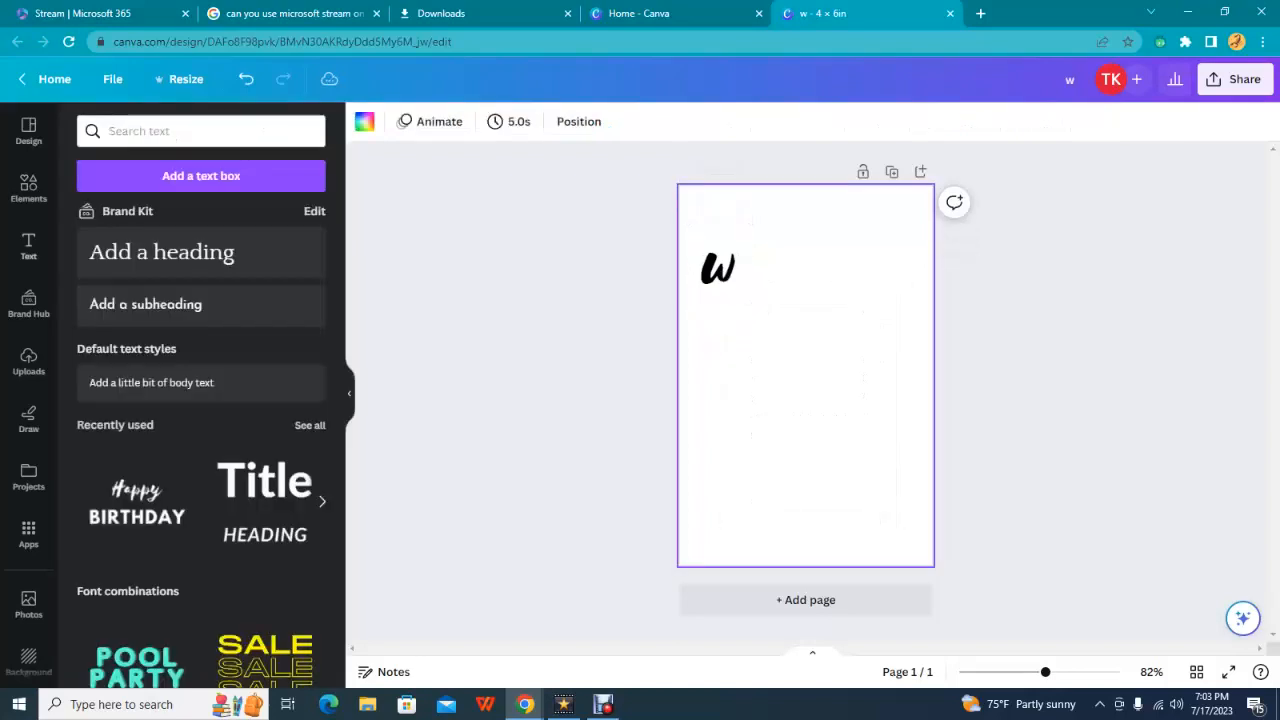
left_click(720, 268)
right_click(720, 266)
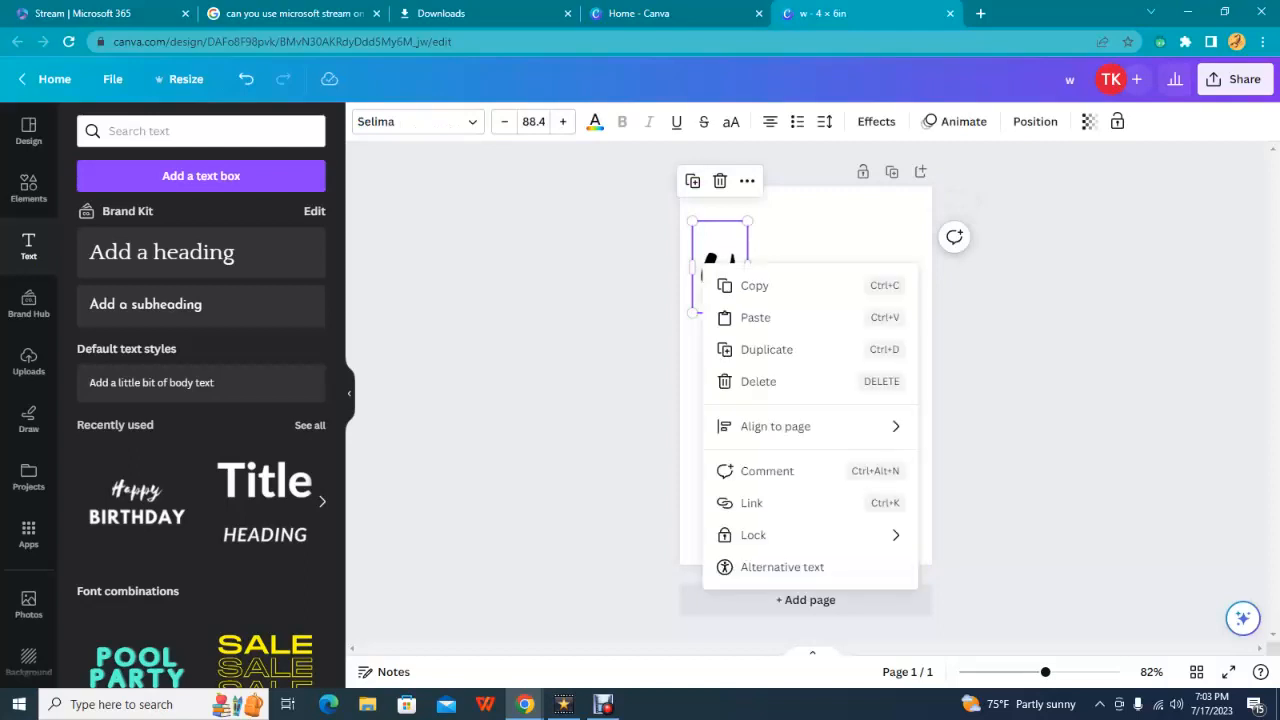
left_click(757, 349)
left_click_drag(730, 277, 776, 288)
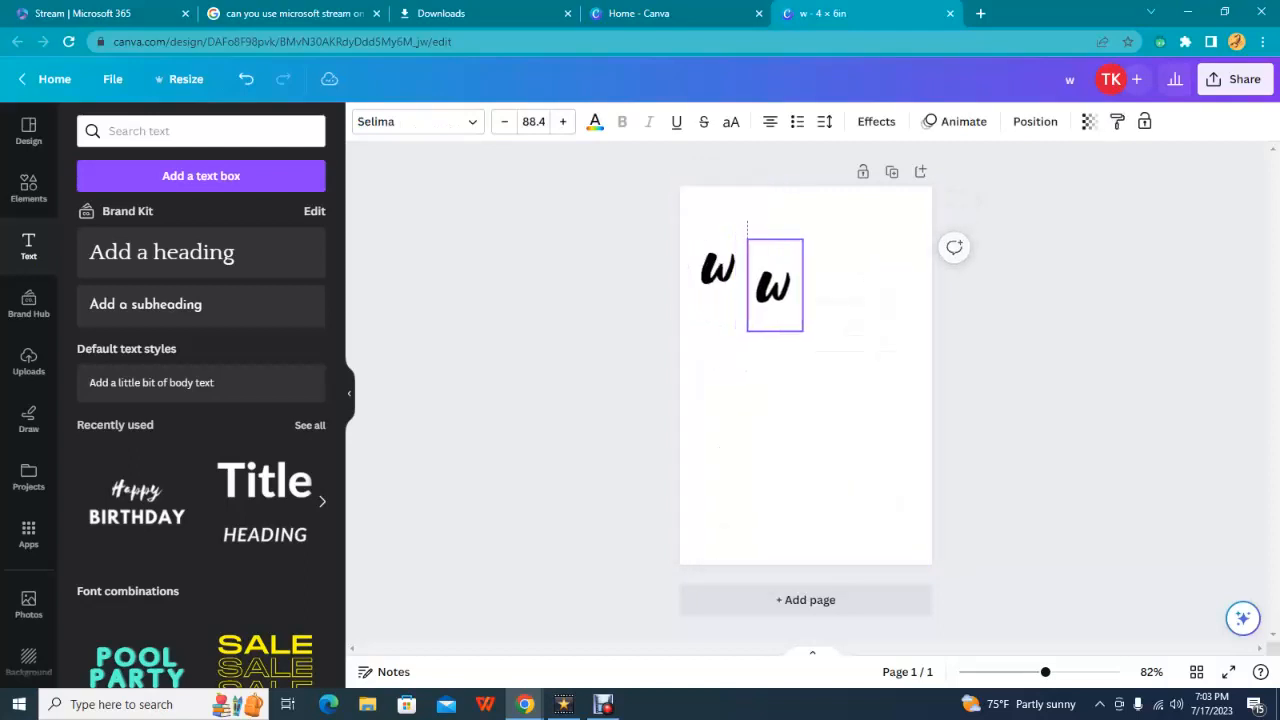
double_click(778, 288)
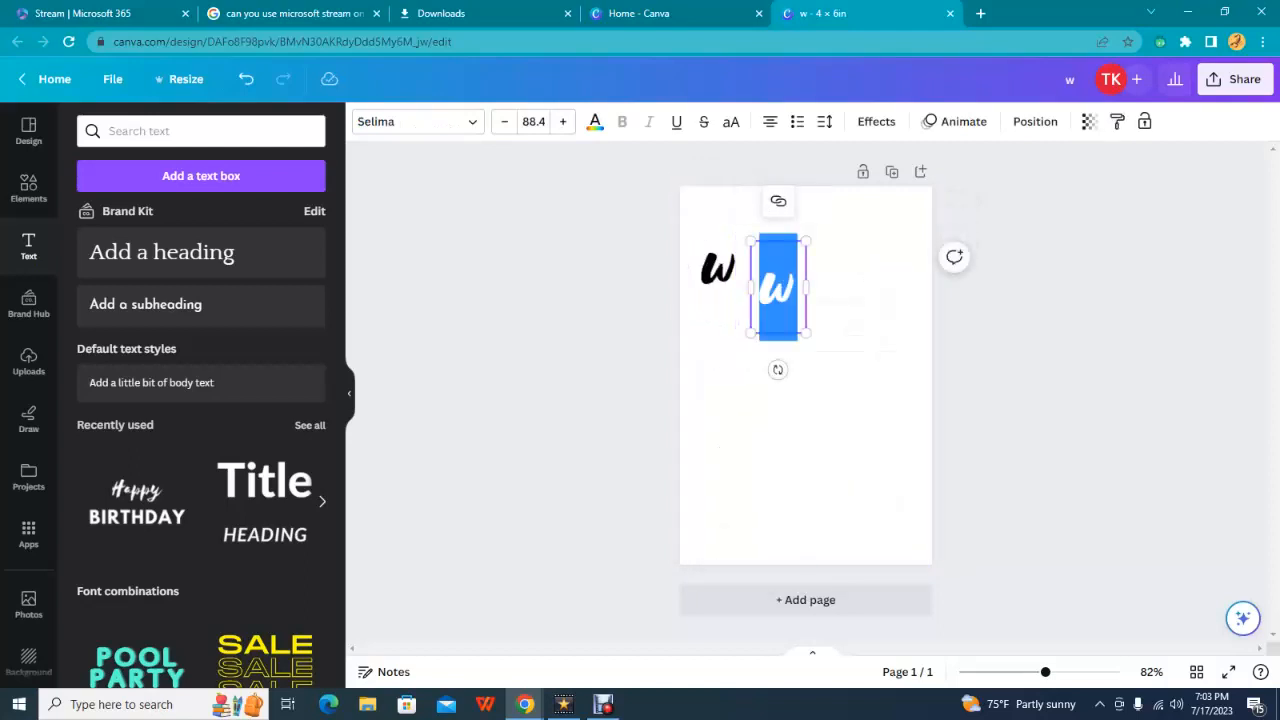
type("E")
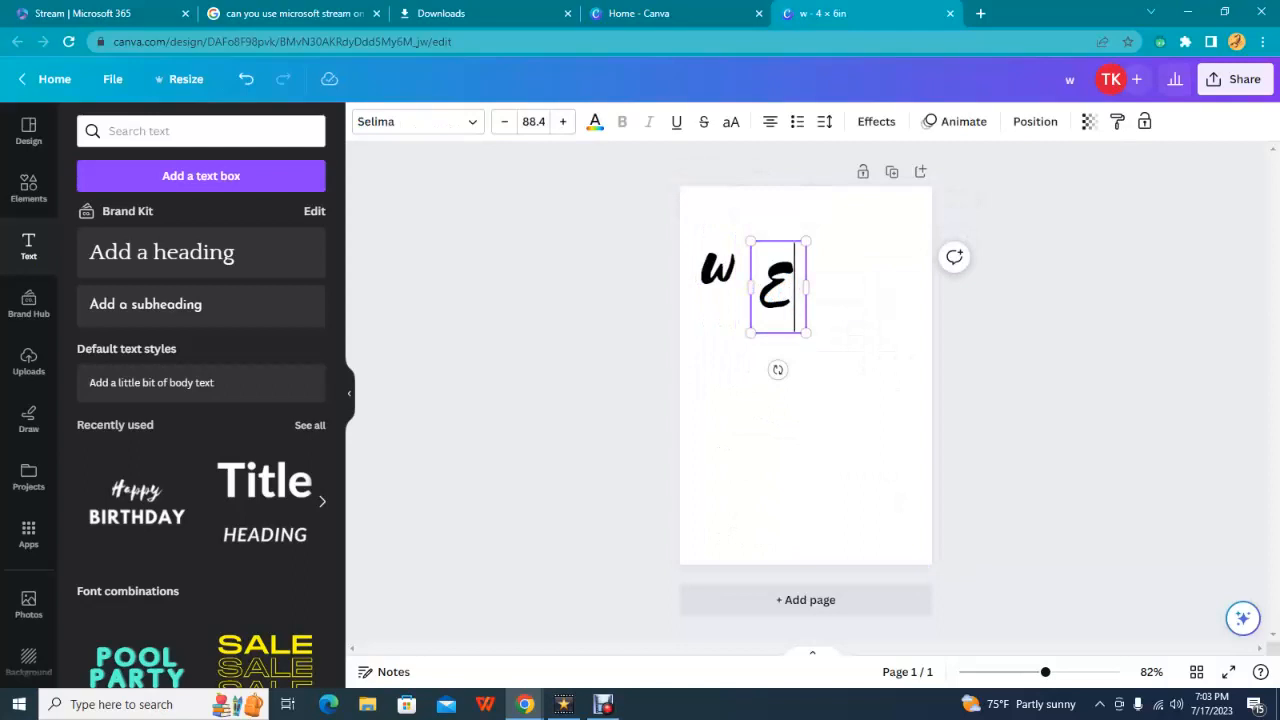
Step: Shrink the original w and set its font size to 48.7
left_click(718, 268)
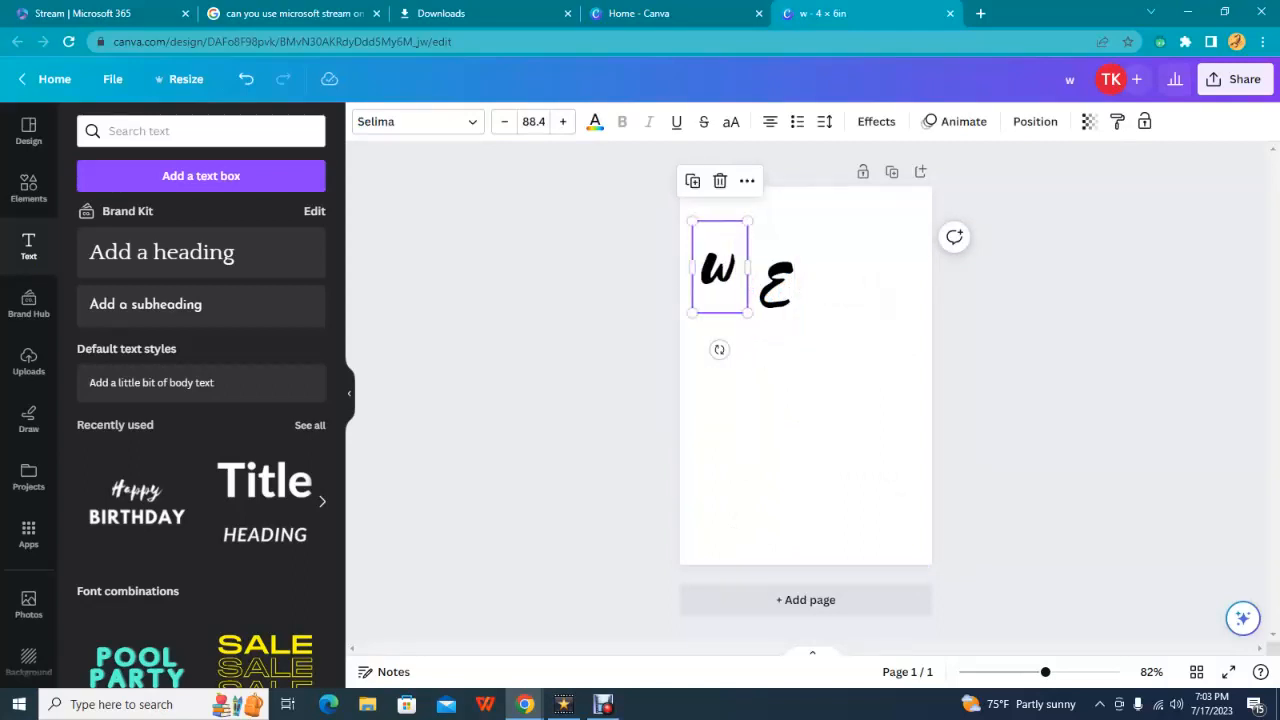
left_click_drag(692, 221, 704, 241)
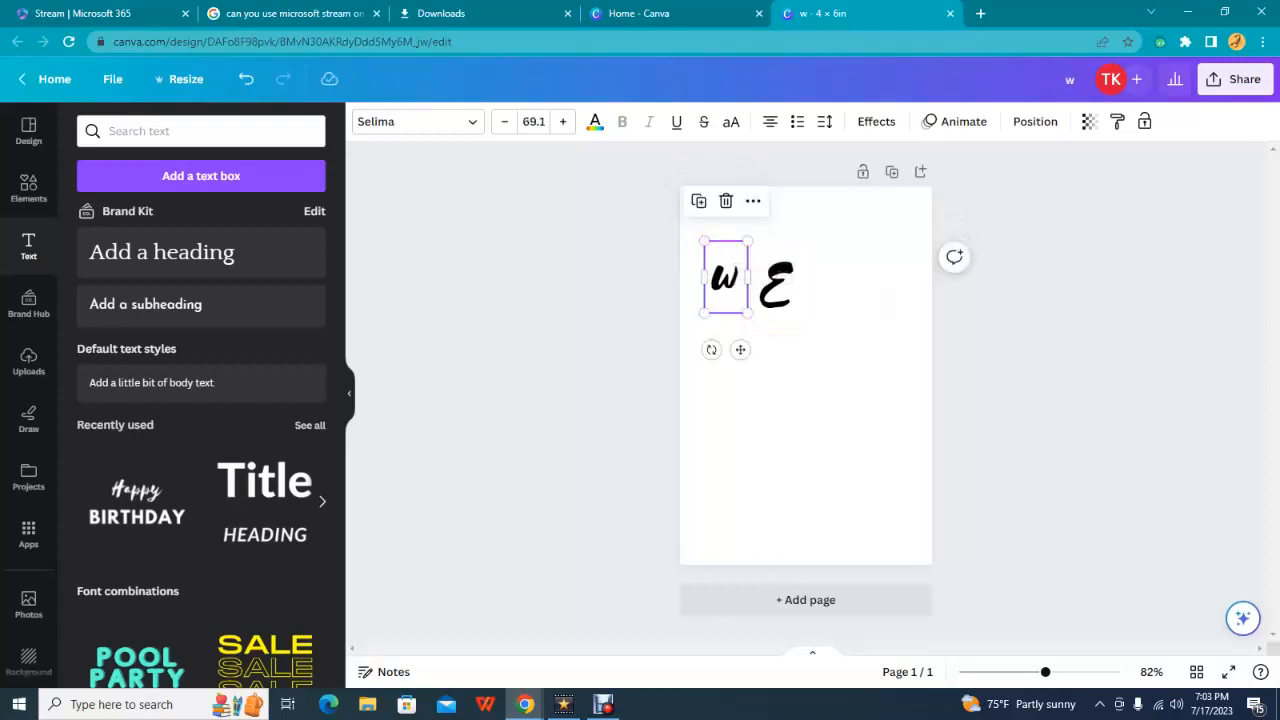
left_click(533, 121)
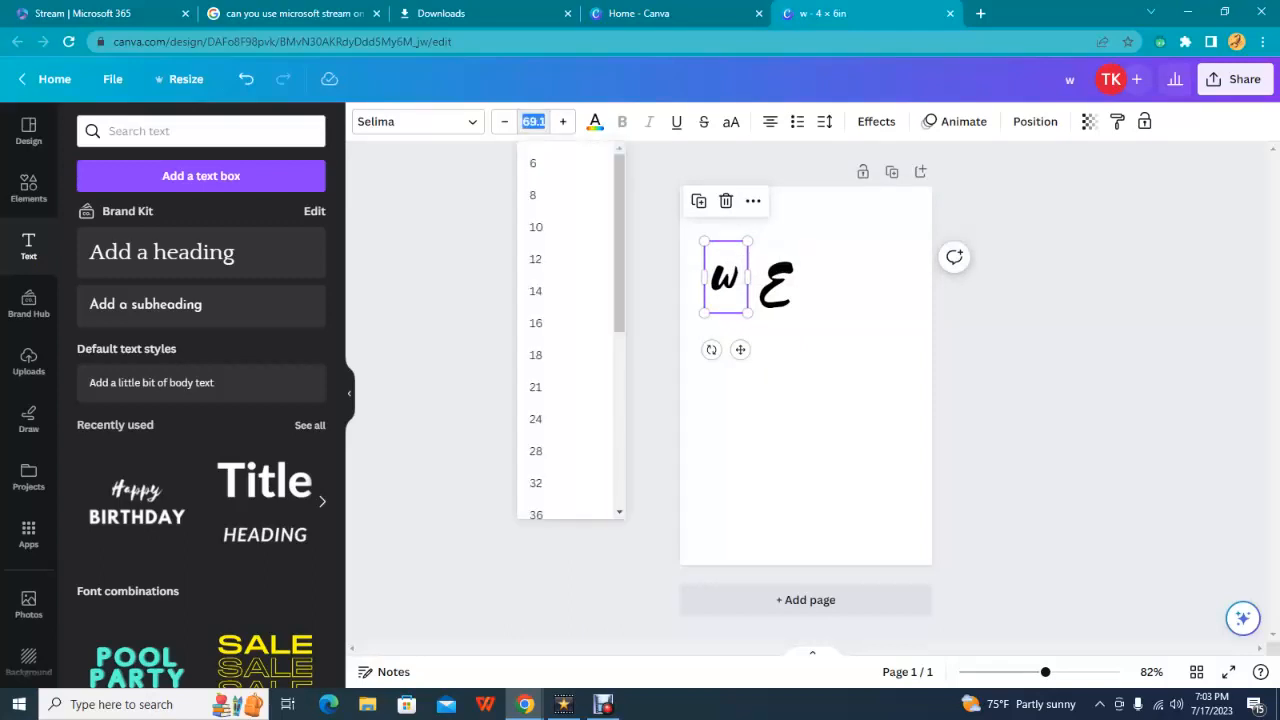
type("48.7")
key("Return")
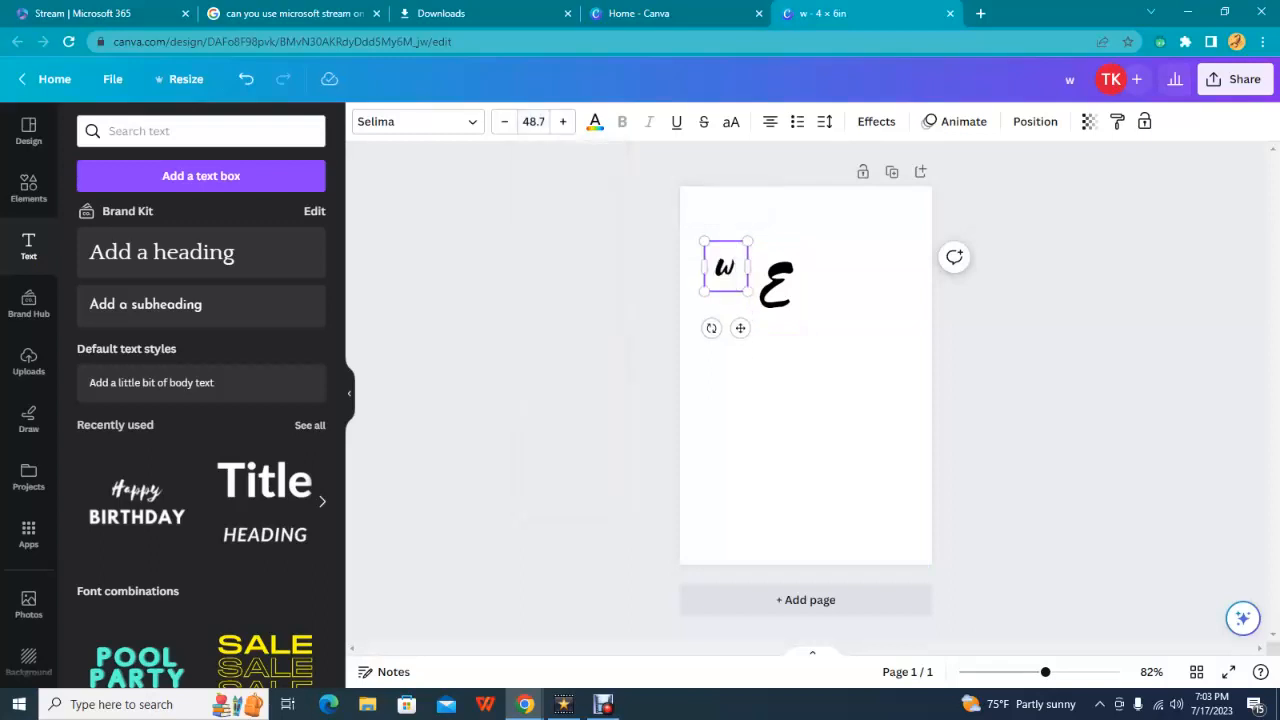
double_click(725, 267)
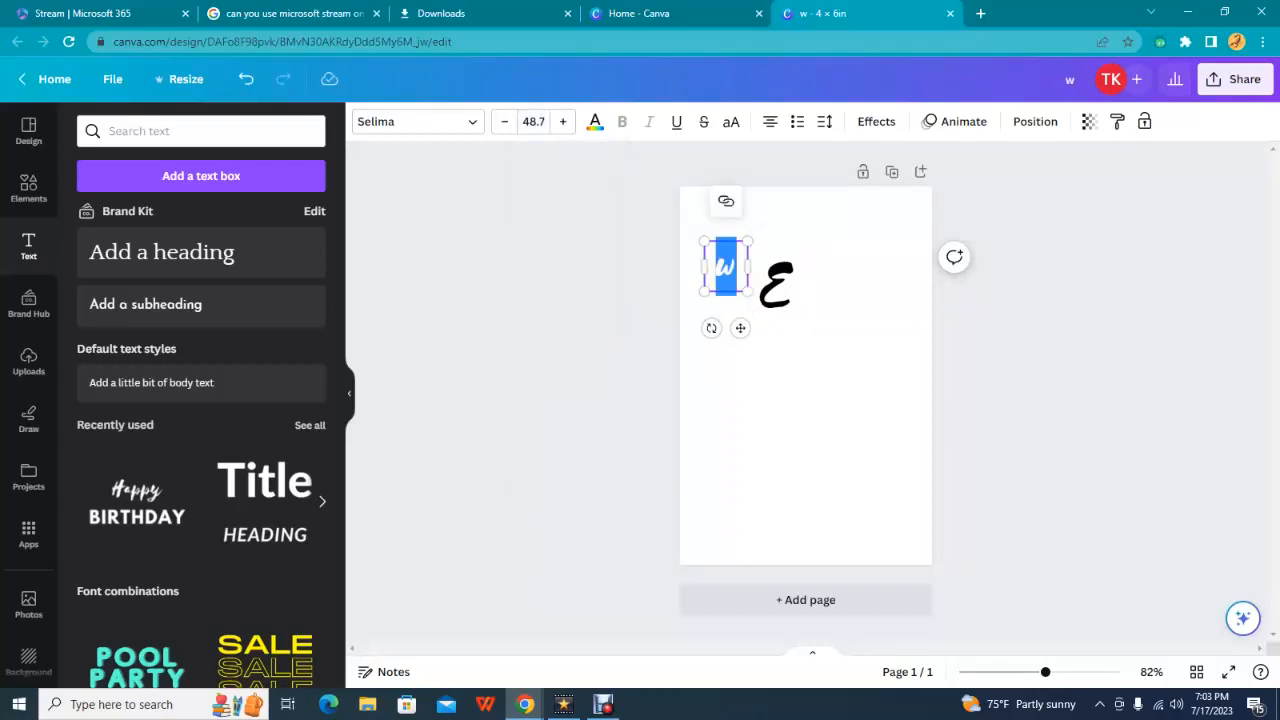
left_click(736, 267)
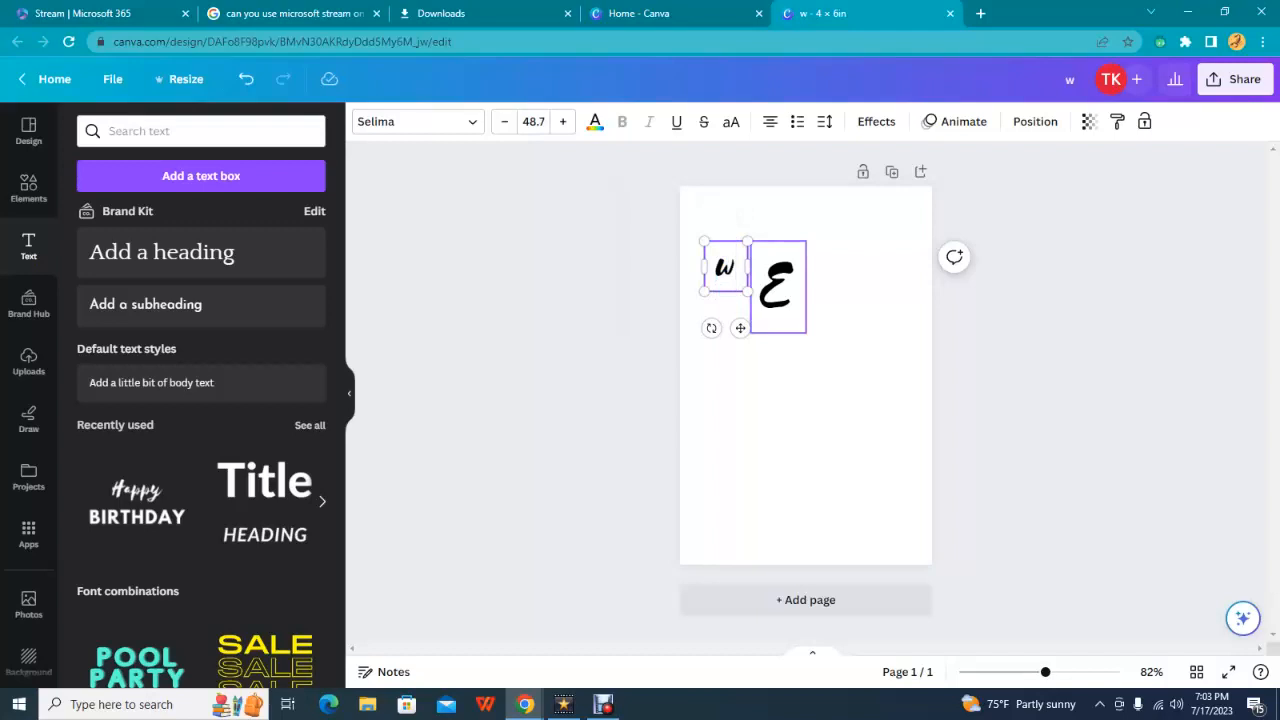
Step: Shrink the E box to match the w, then delete the E letter
left_click(777, 286)
left_click_drag(806, 333, 782, 291)
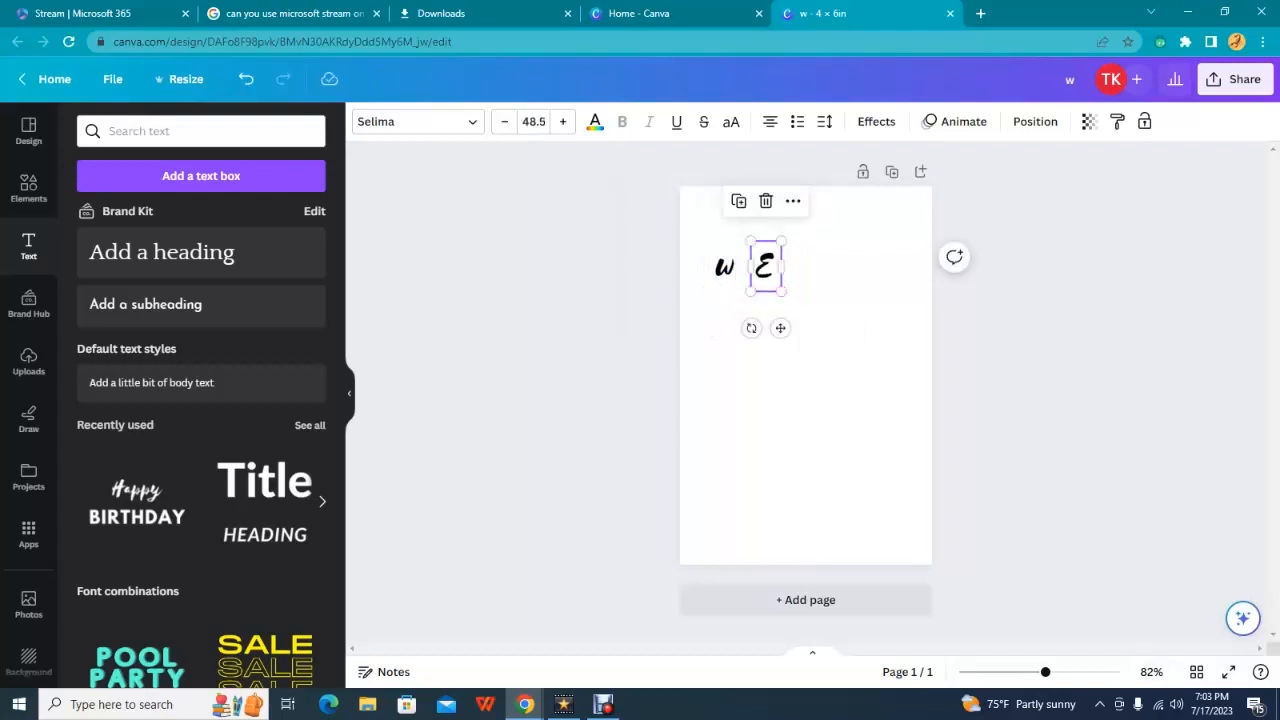
scroll(806, 343, "up", 3)
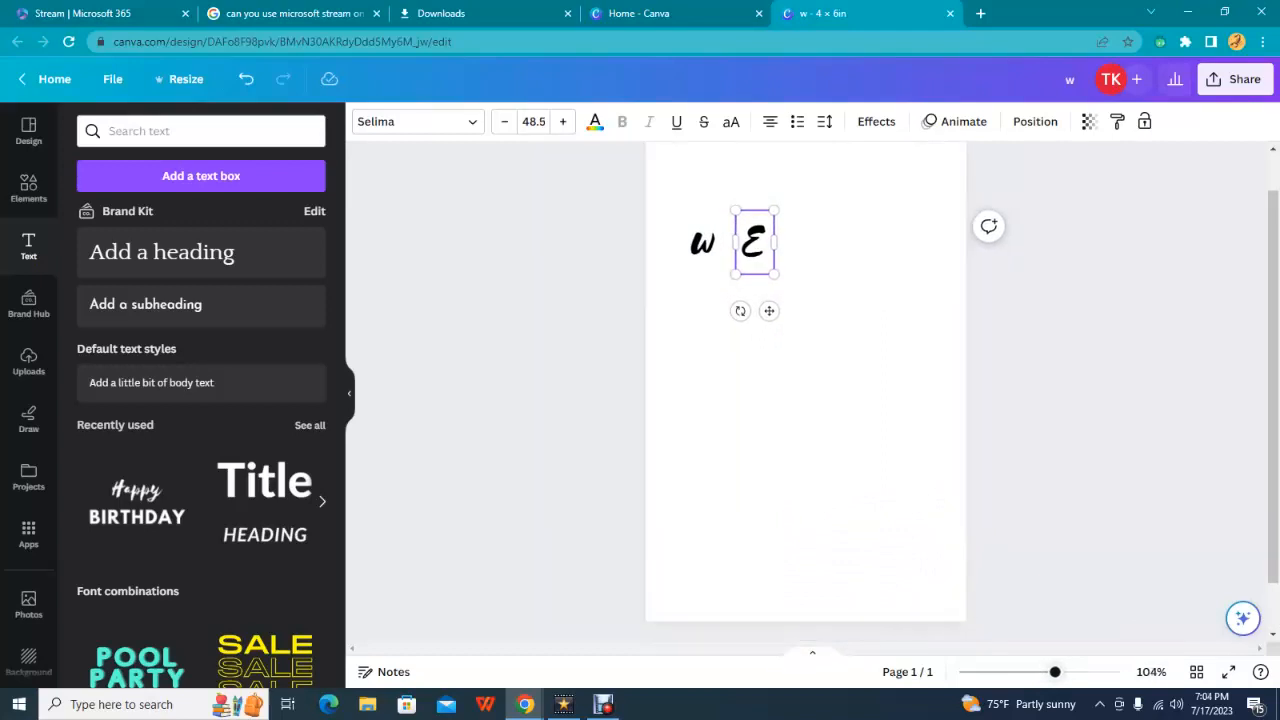
left_click(746, 242)
key("ctrl+a")
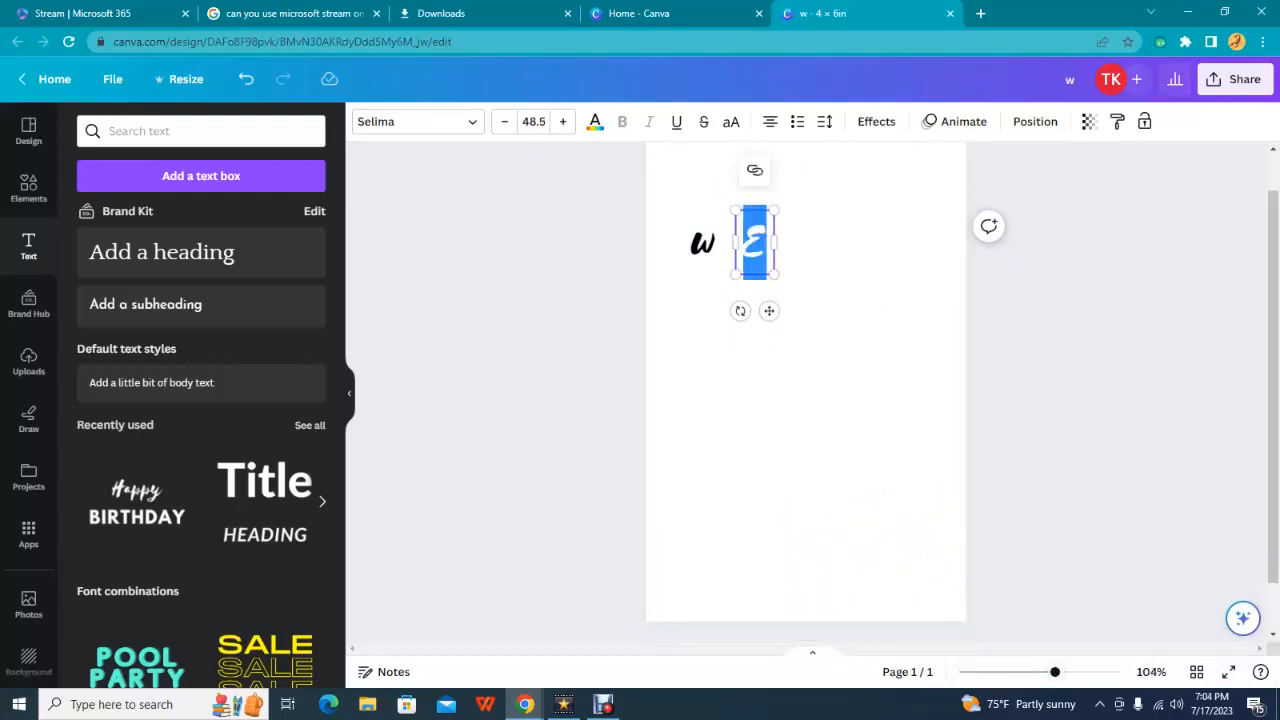
left_click(765, 242)
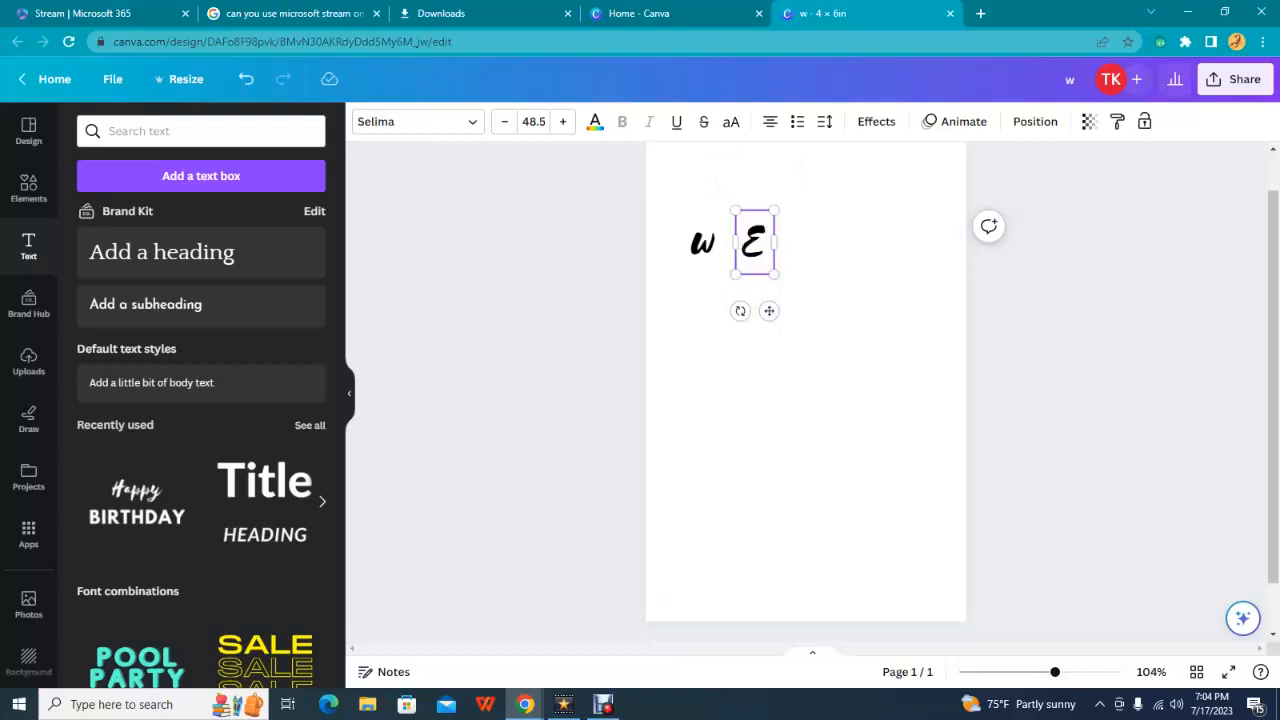
key("BackSpace")
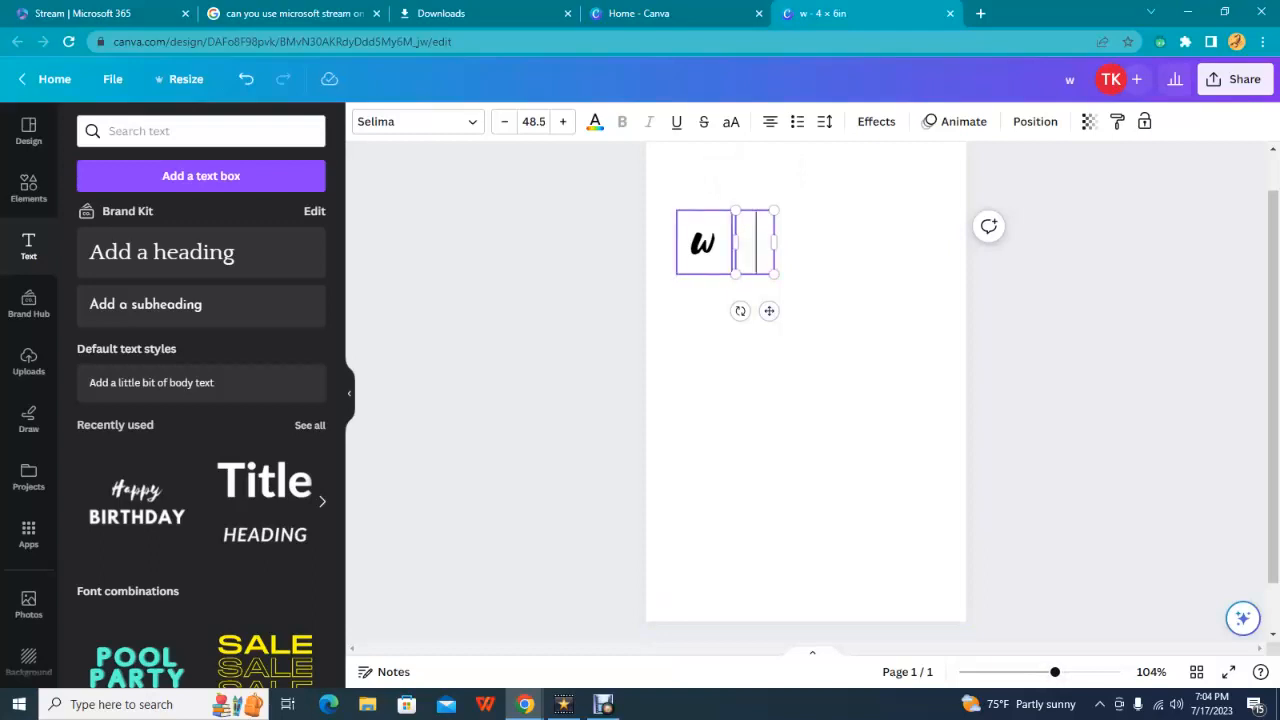
Step: Replace the lowercase w with a capital W
left_click(703, 242)
double_click(708, 243)
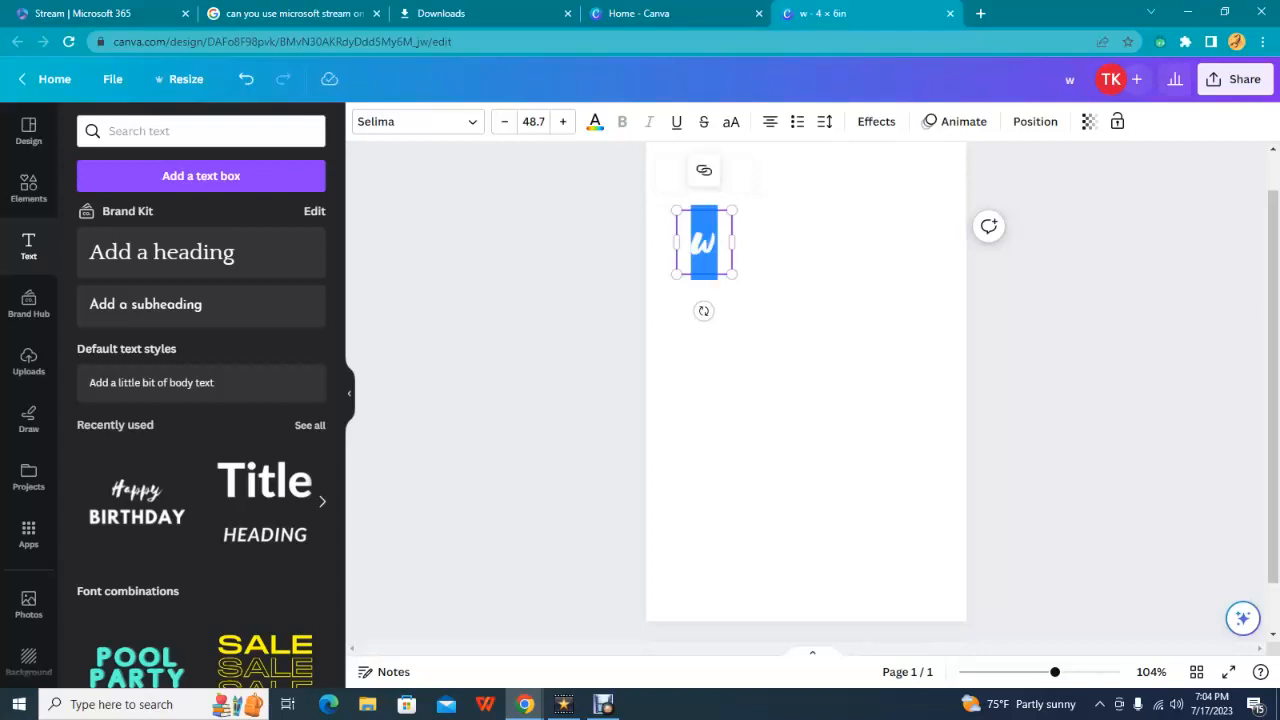
type("W")
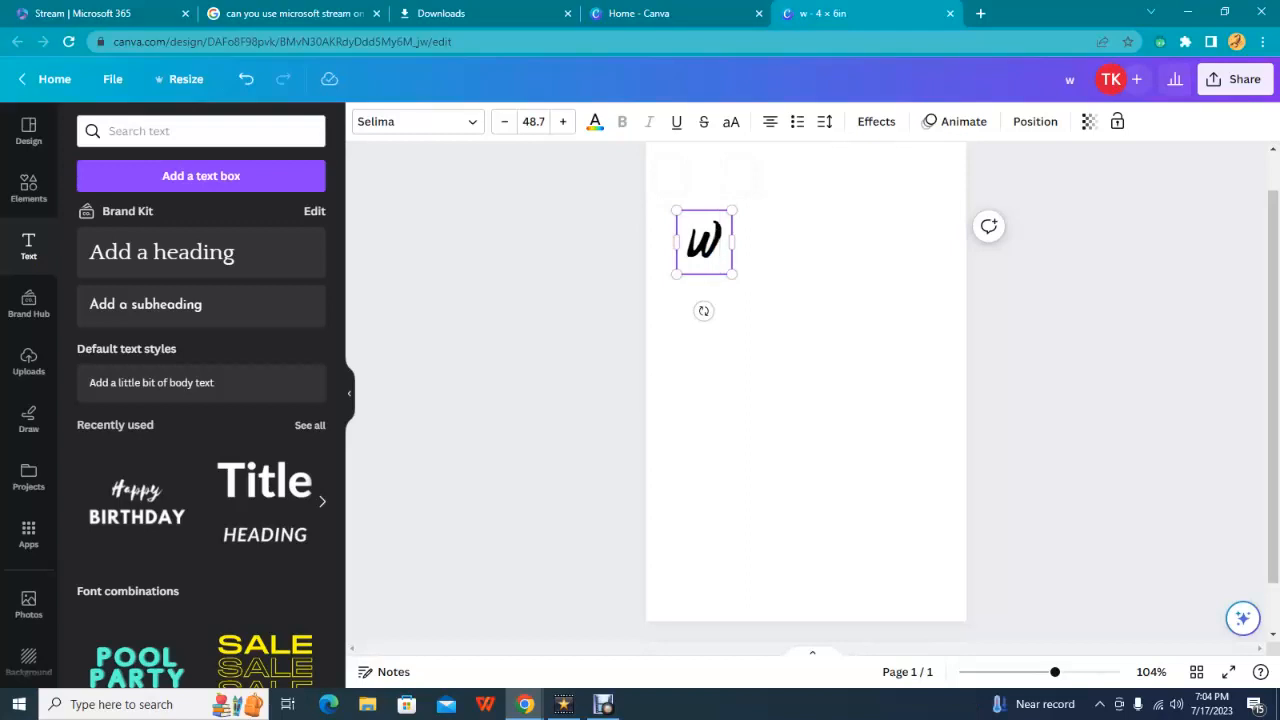
left_click(785, 290)
Step: Duplicate the W, retype the copy as e, and place it beside W
left_click(704, 242)
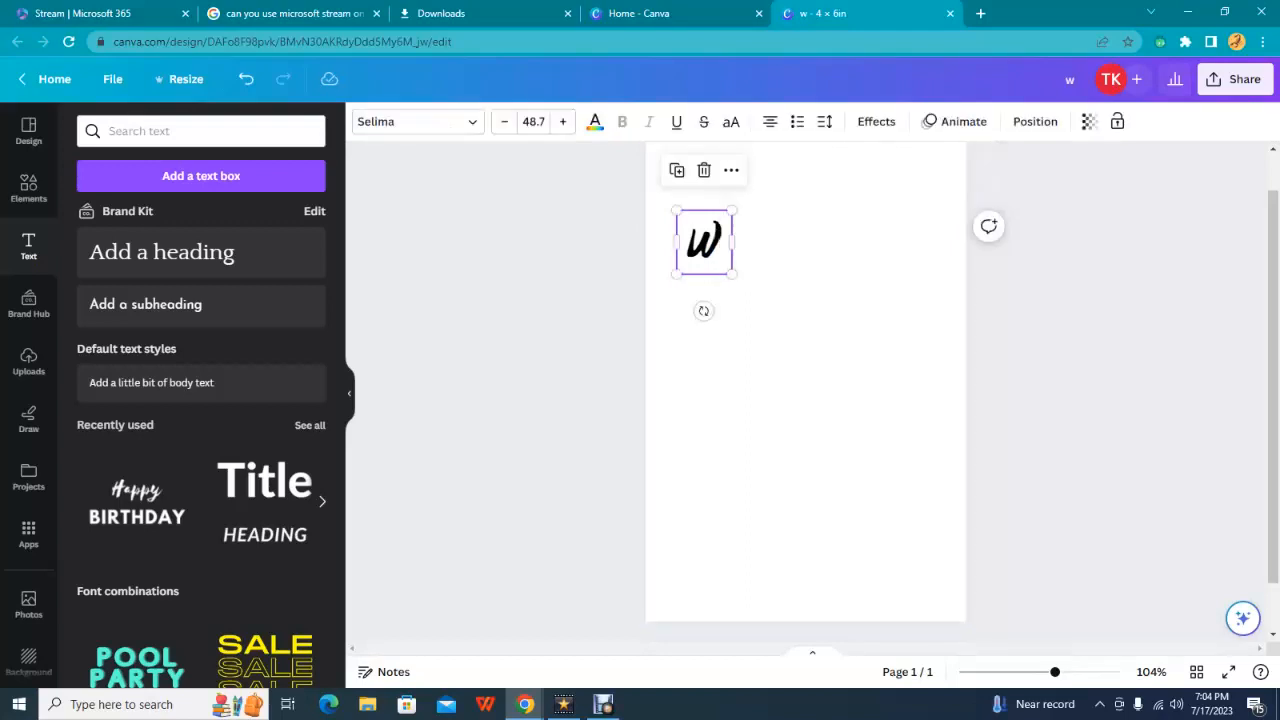
right_click(700, 250)
left_click(760, 326)
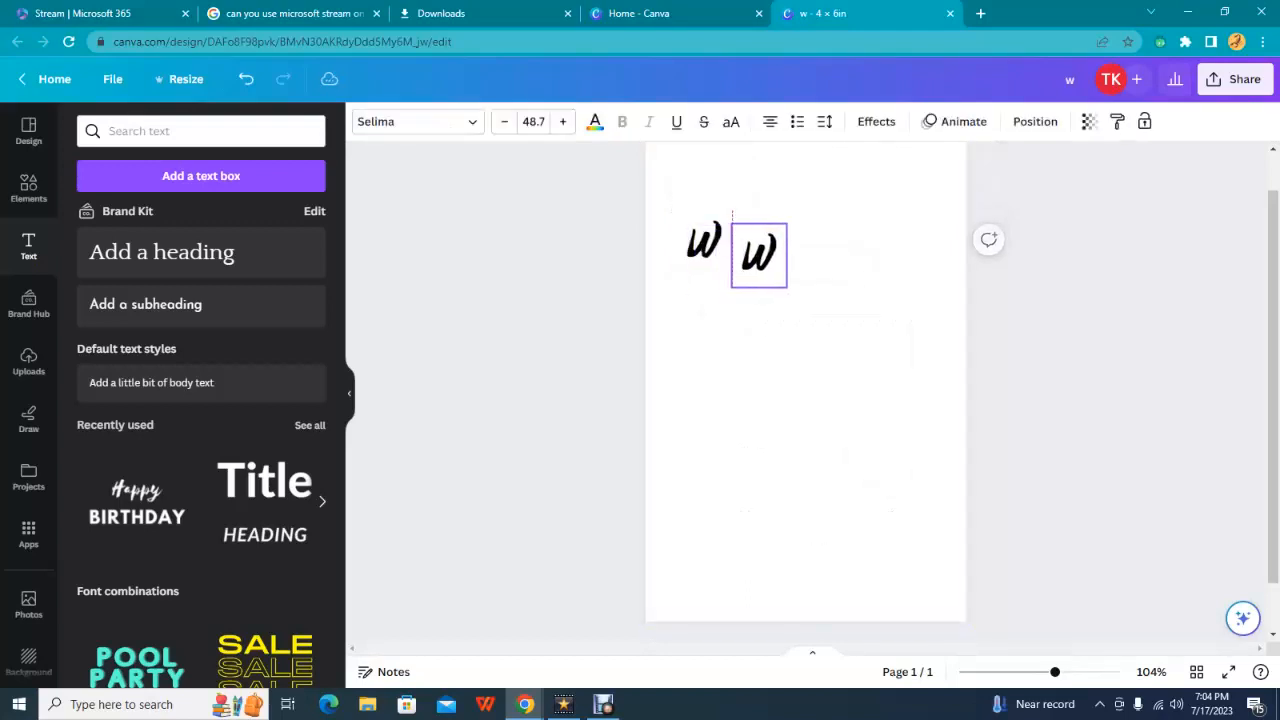
double_click(759, 255)
type("e")
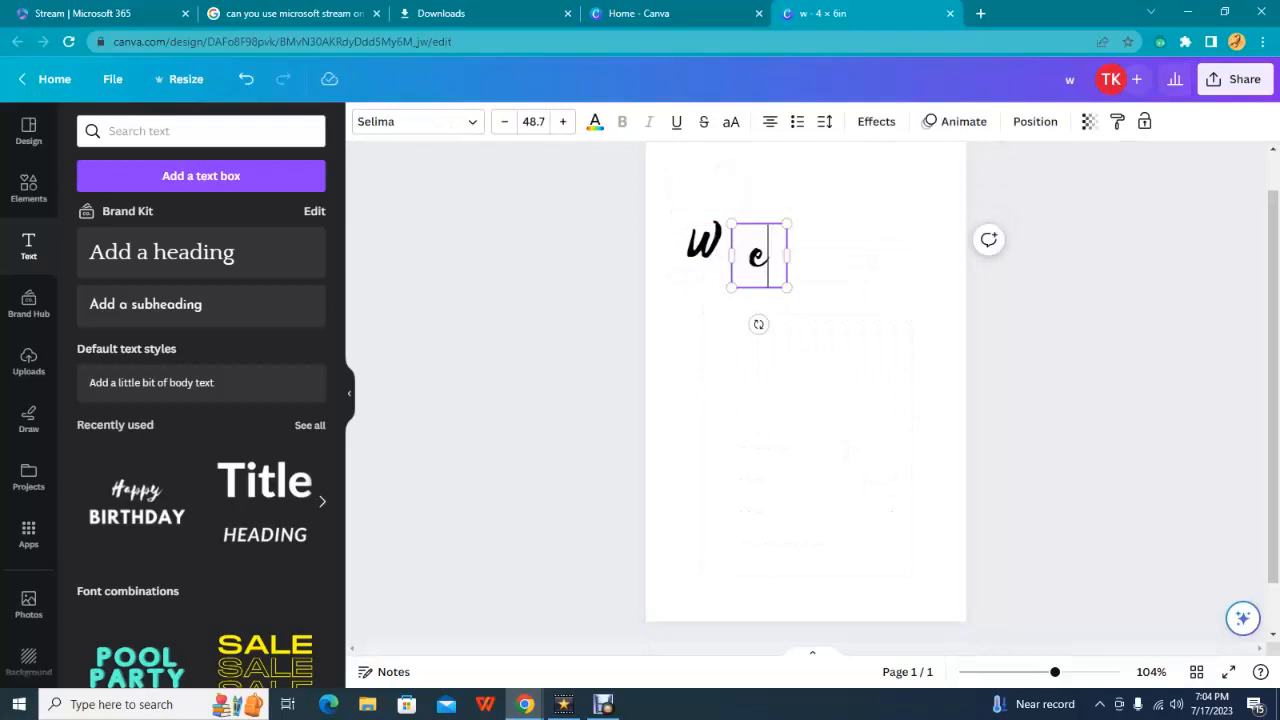
left_click(806, 306)
left_click_drag(759, 256, 732, 242)
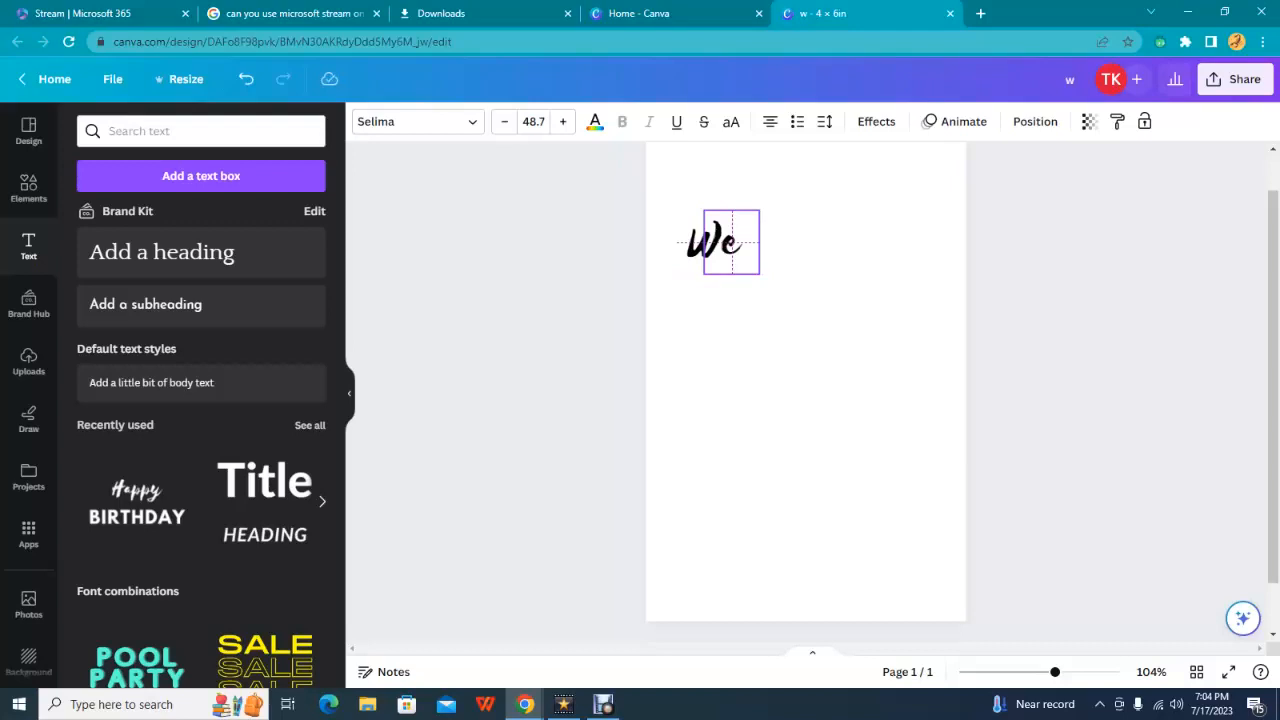
Step: Marquee-select the W and e boxes and group them
left_click_drag(732, 242, 732, 242)
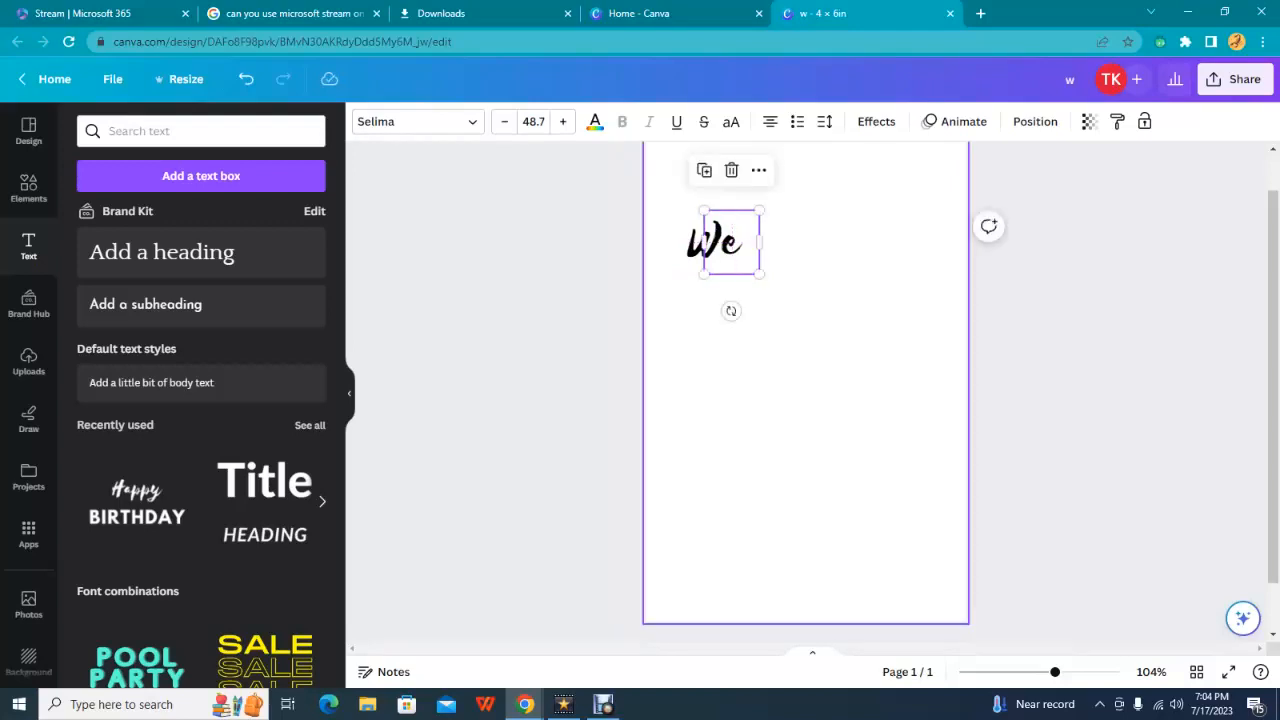
left_click(752, 340)
left_click(704, 242)
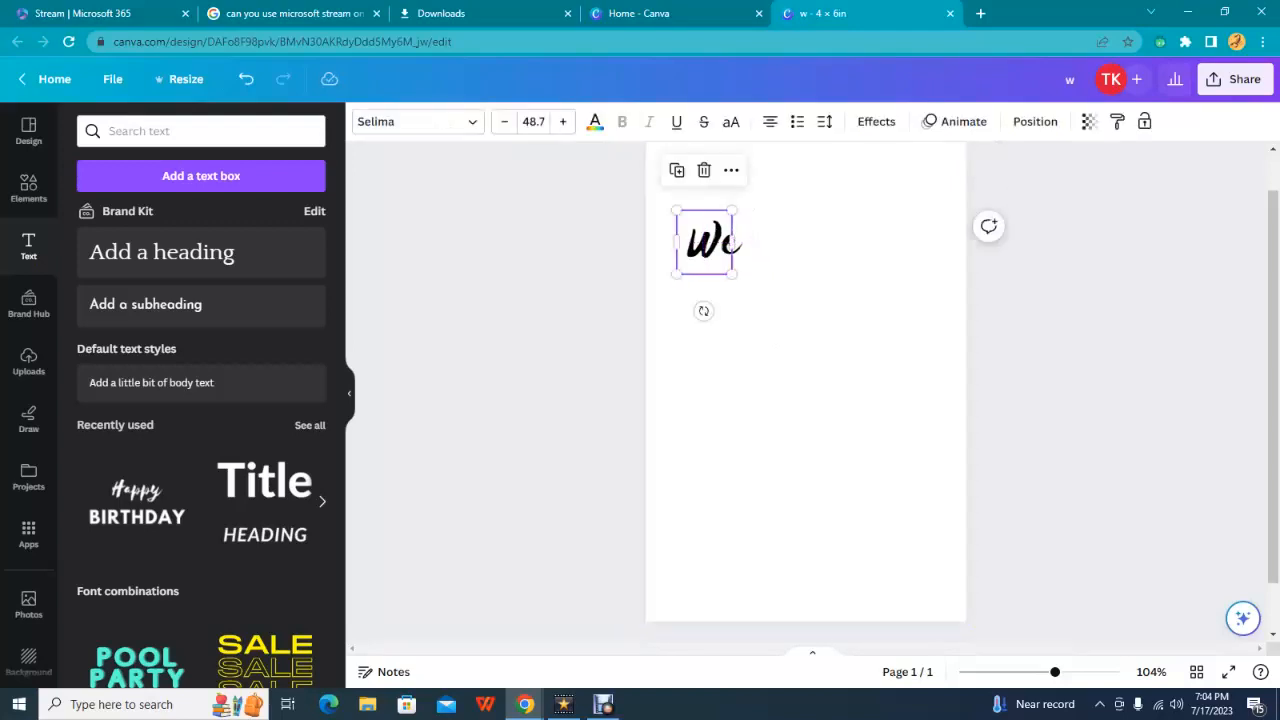
left_click(741, 437)
left_click_drag(684, 191, 760, 316)
left_click(677, 170)
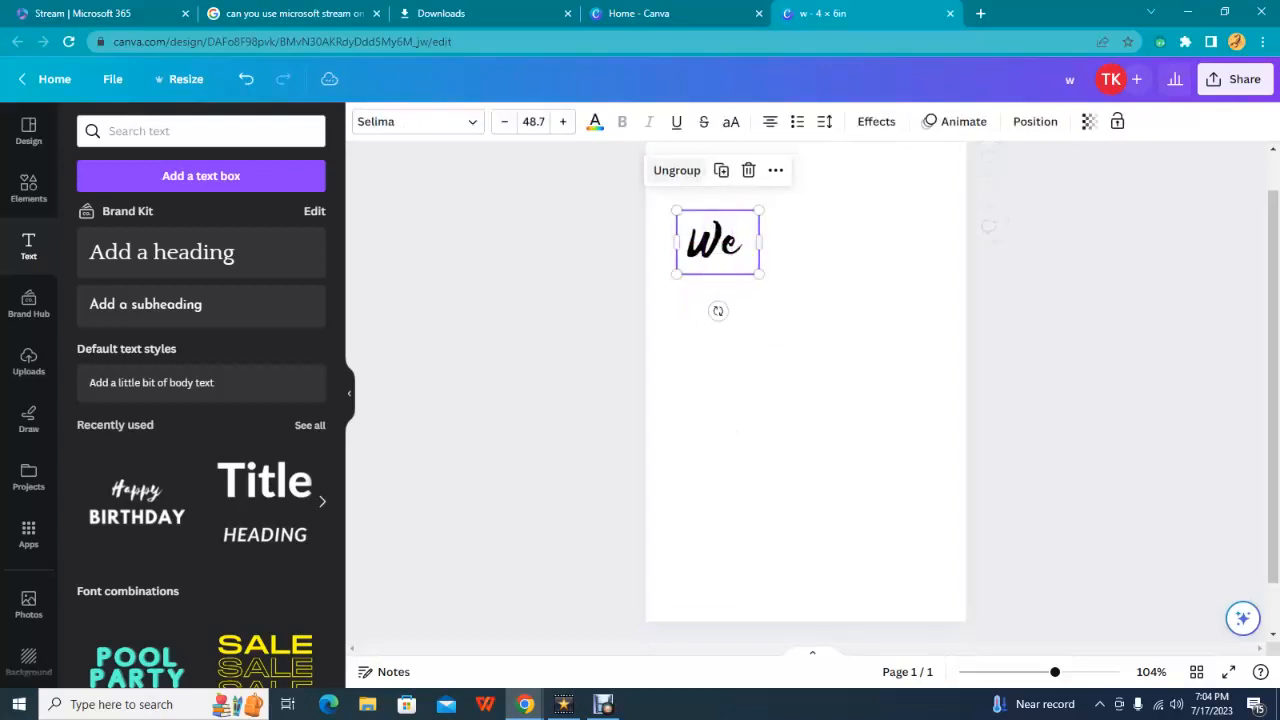
Step: Rotate the We group to -31° and move it to the top-left corner
left_click_drag(718, 242, 714, 269)
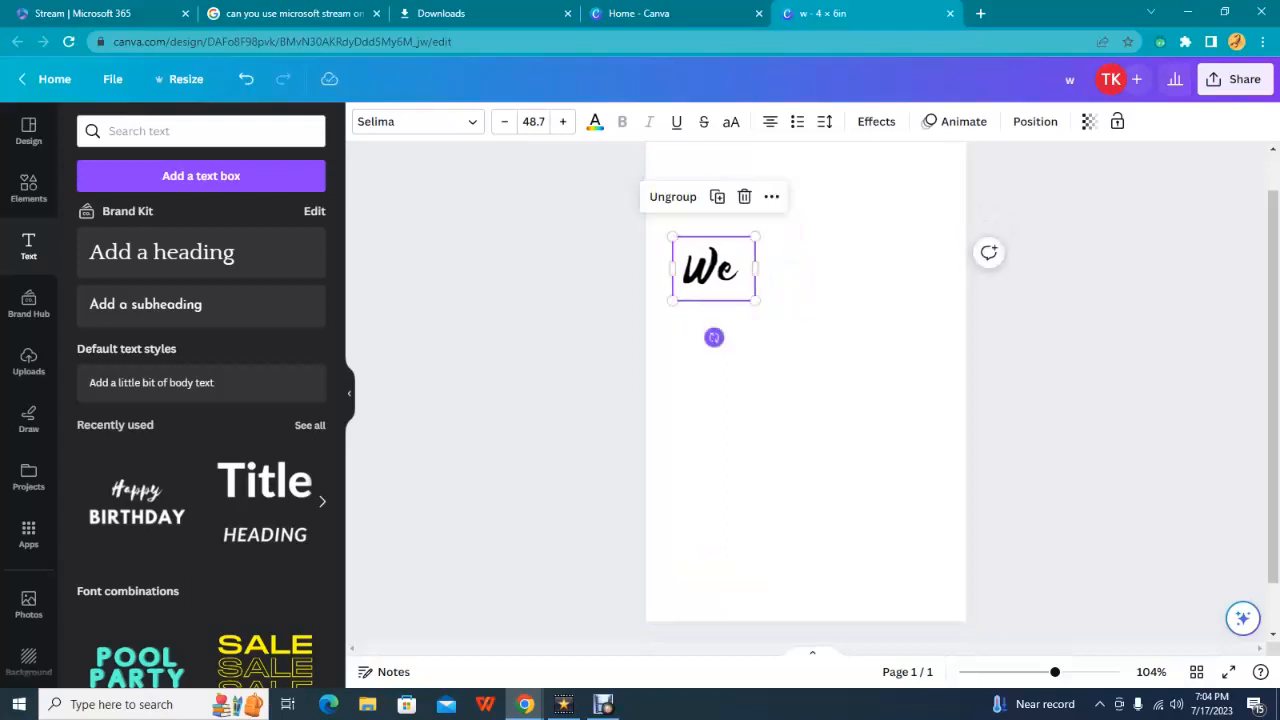
left_click_drag(714, 337, 749, 329)
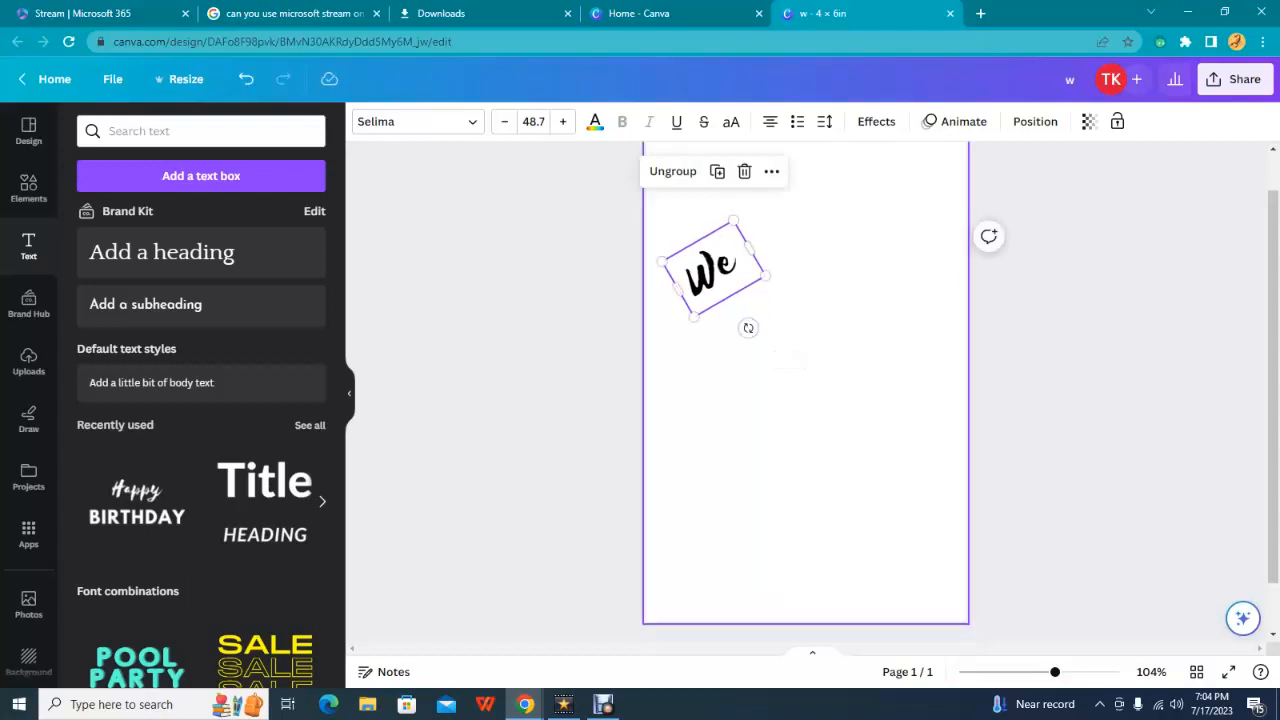
left_click(790, 335)
left_click_drag(725, 262, 696, 208)
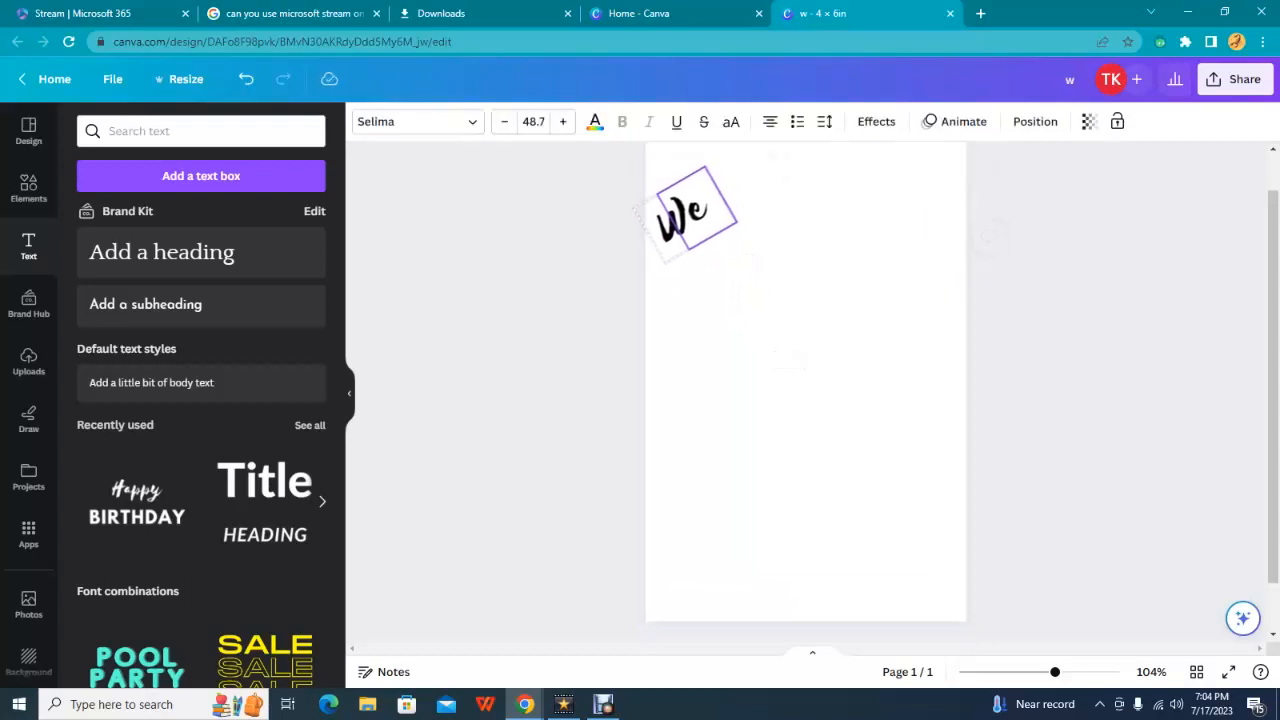
left_click(780, 300)
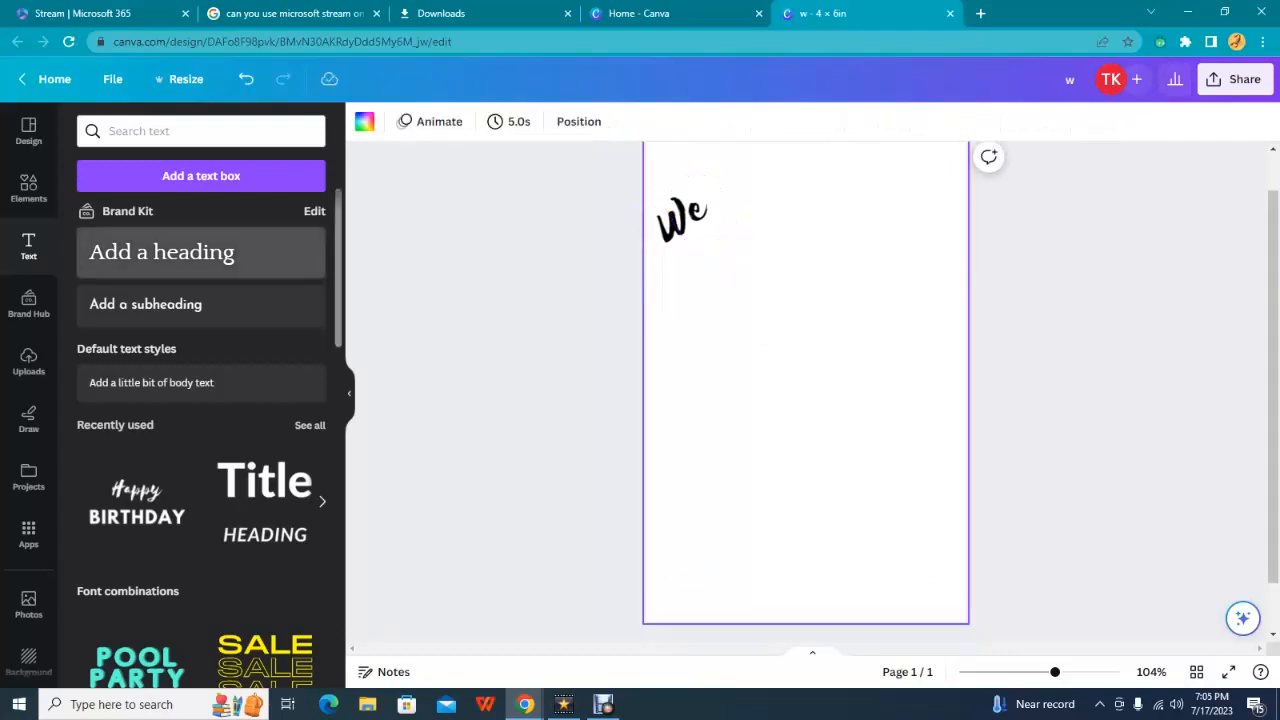
Step: Add a new heading reading 'Tied' and select the word
left_click(161, 252)
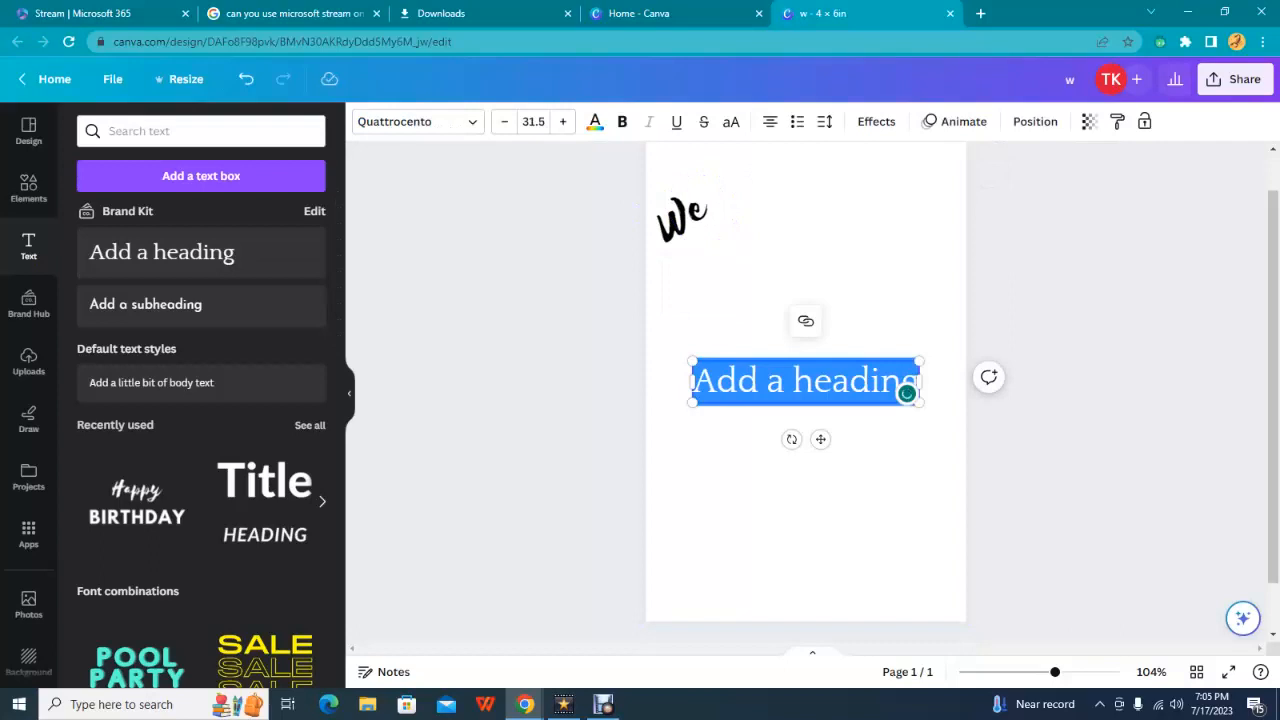
type("t")
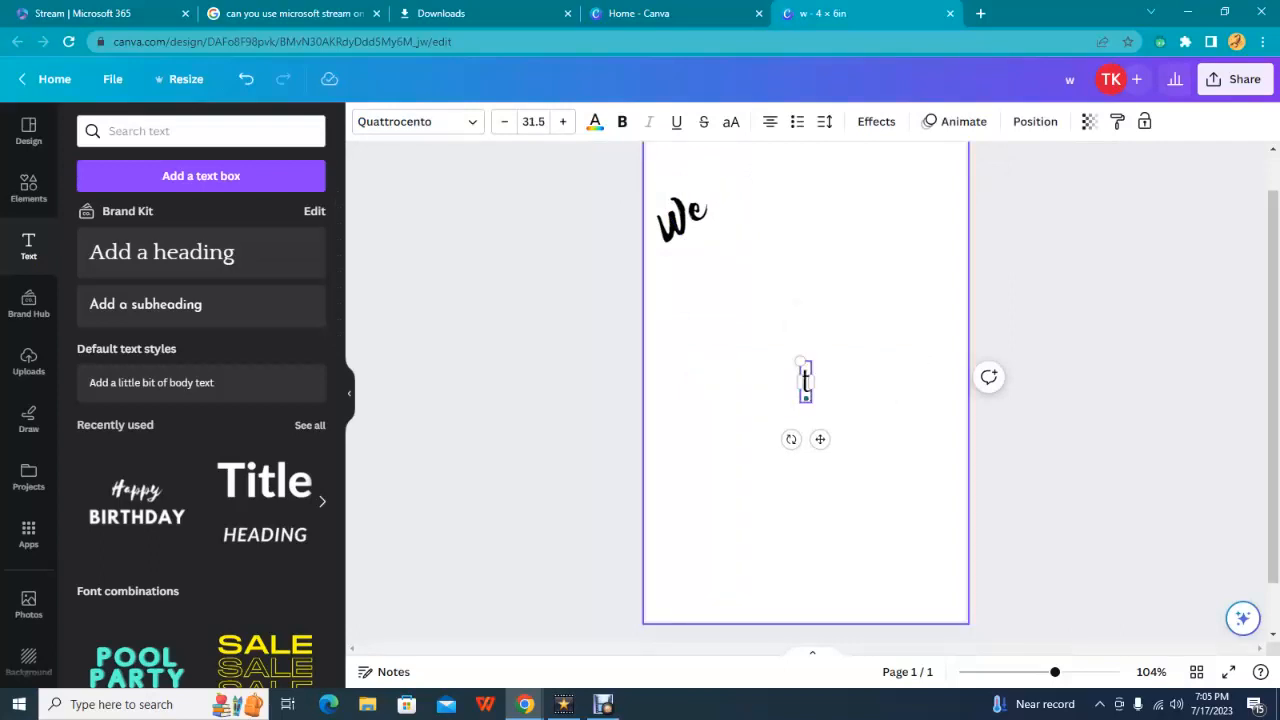
key("BackSpace")
type("Tied")
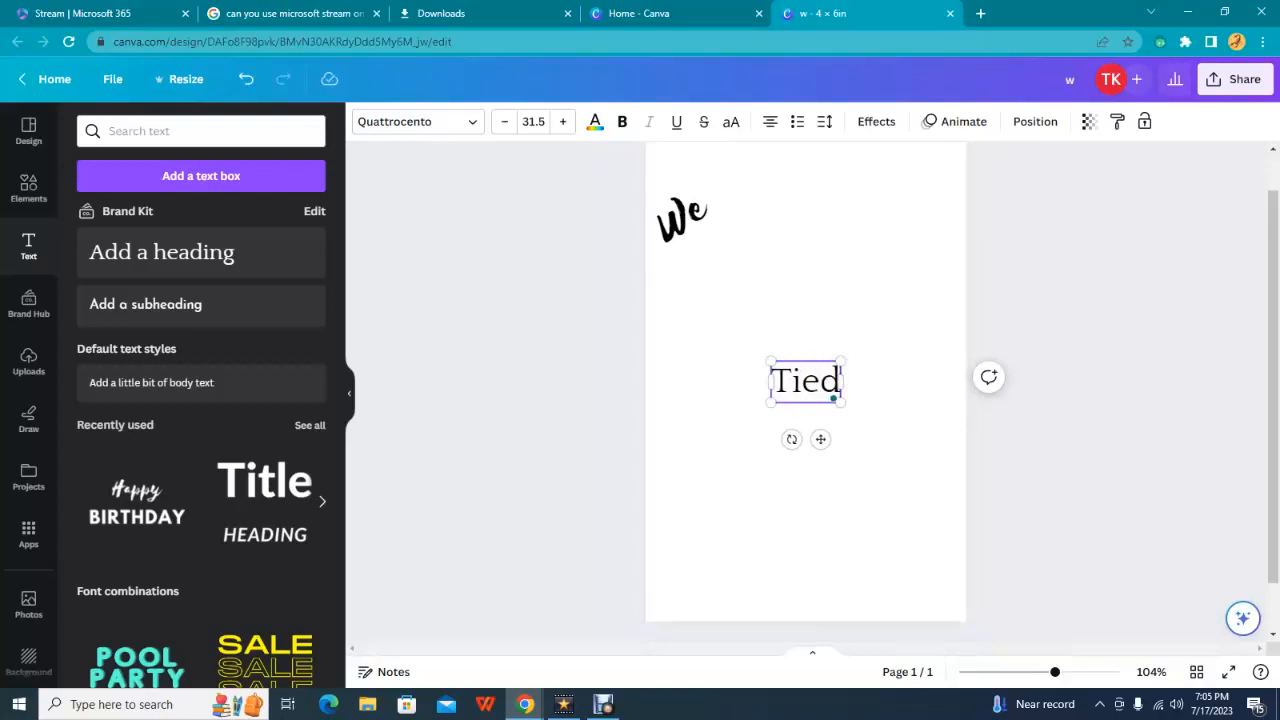
left_click_drag(772, 382, 841, 382)
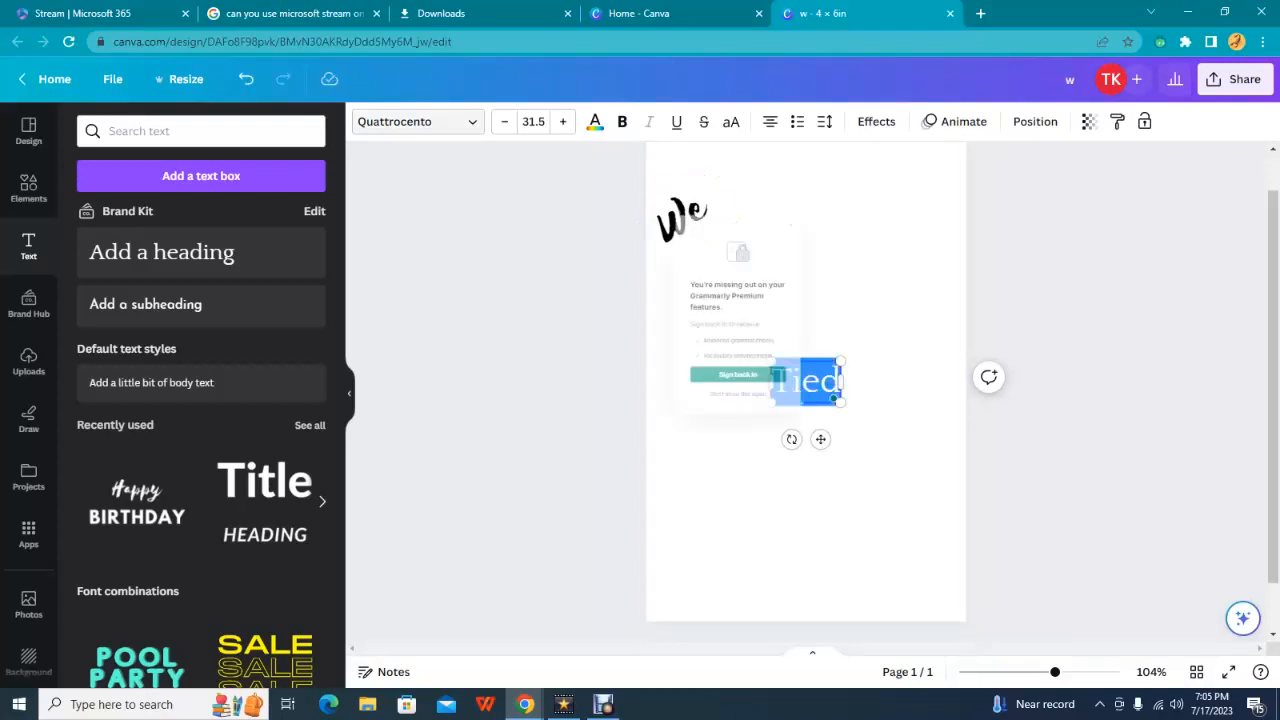
Step: Set Tied in the Selima font at size 48.7
left_click(418, 121)
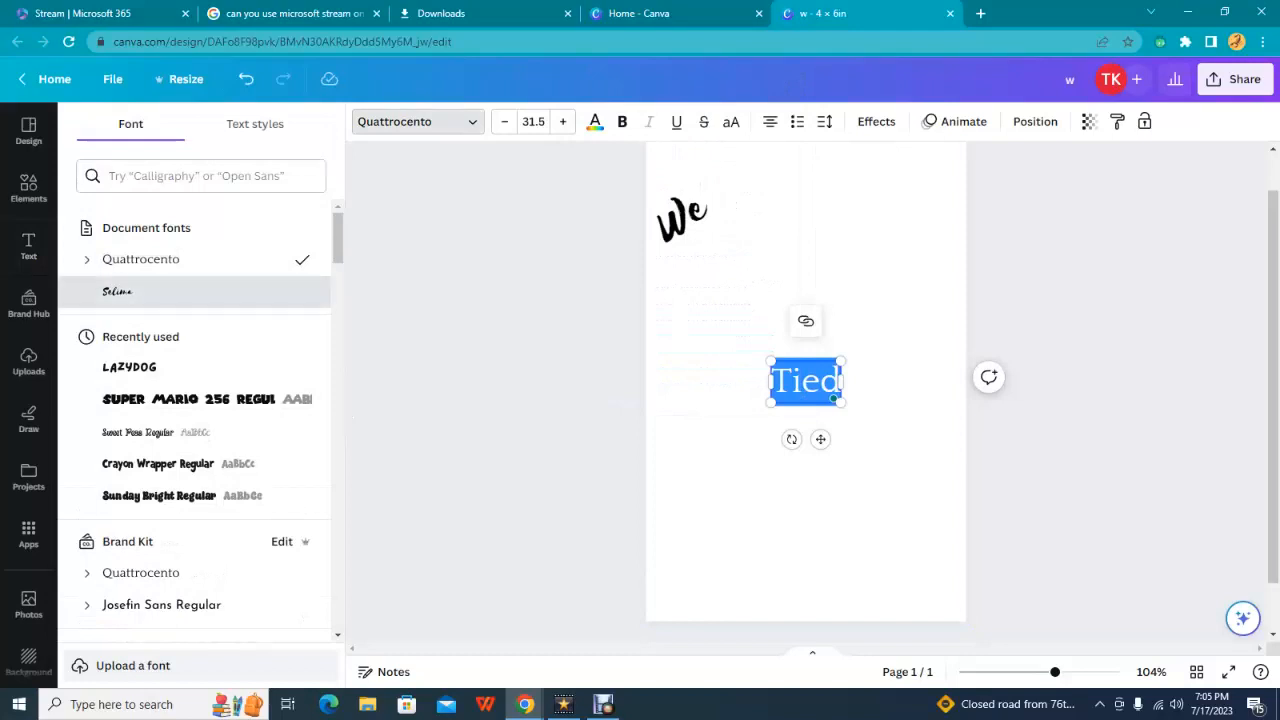
left_click(117, 291)
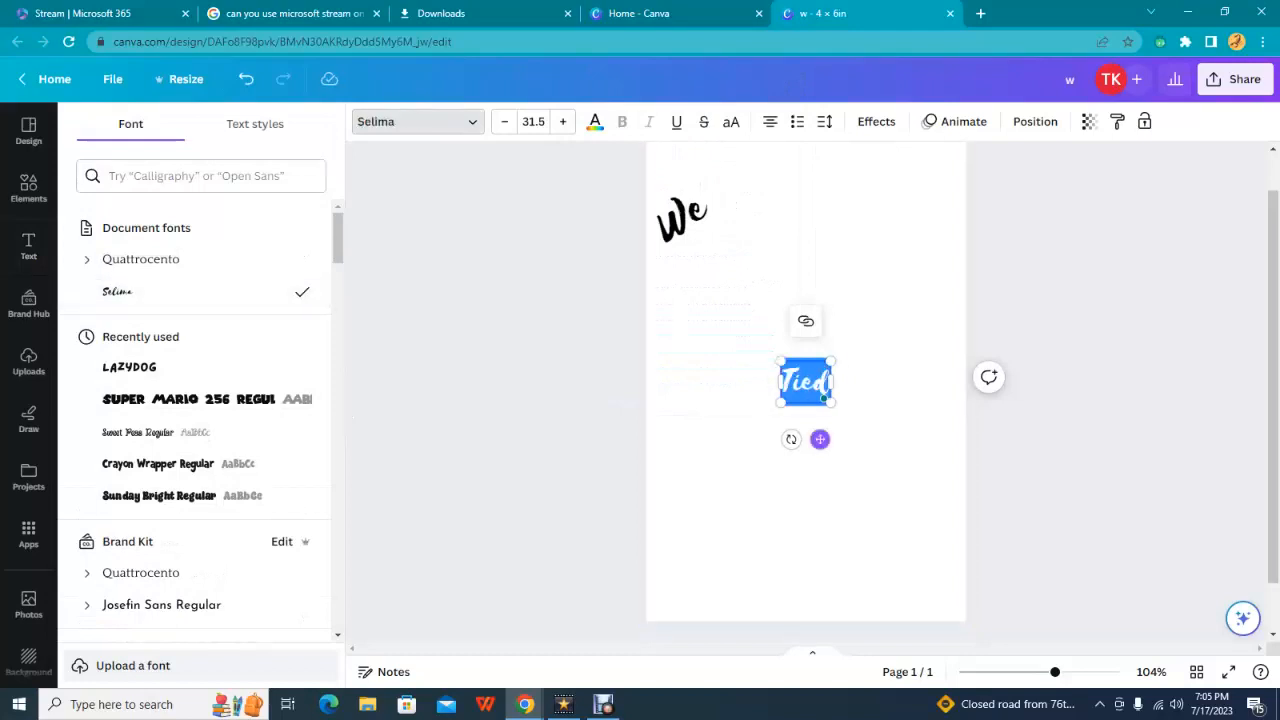
left_click(533, 122)
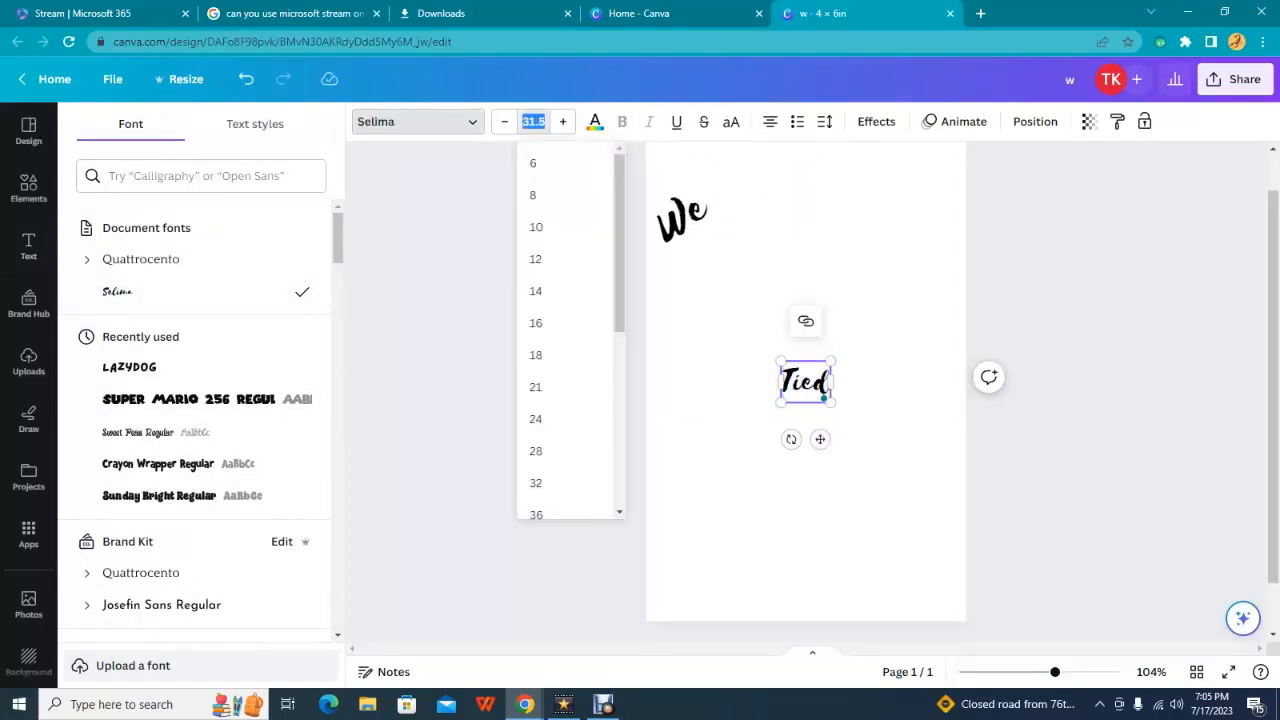
type("48.7")
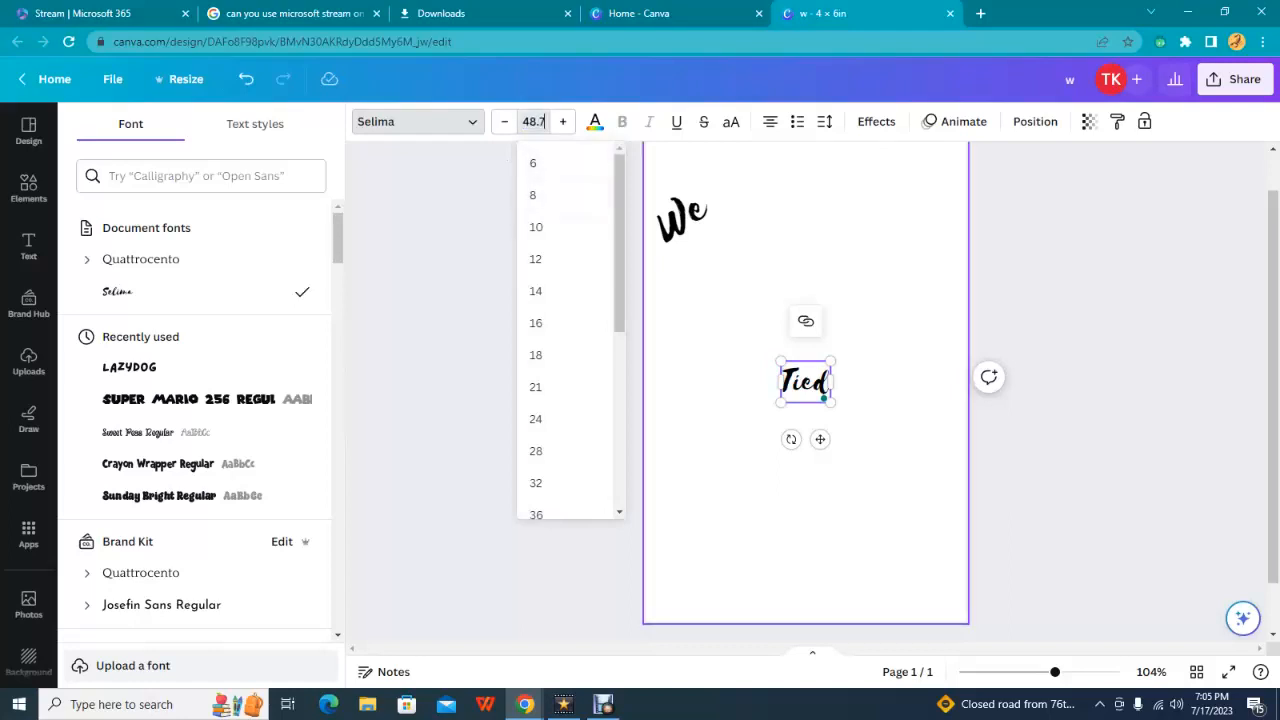
left_click(738, 318)
Step: Move Tied up beside We at the card's top-left
left_click(806, 393)
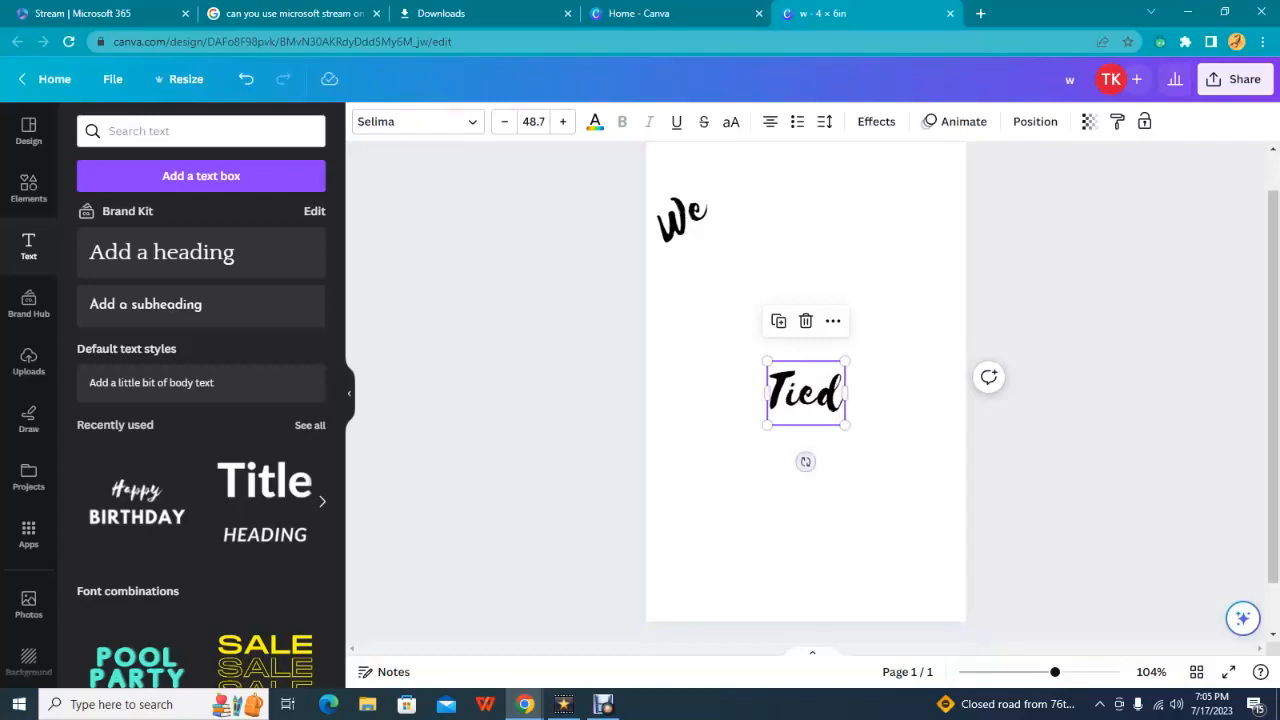
left_click_drag(806, 393, 864, 157)
left_click_drag(750, 192, 743, 173)
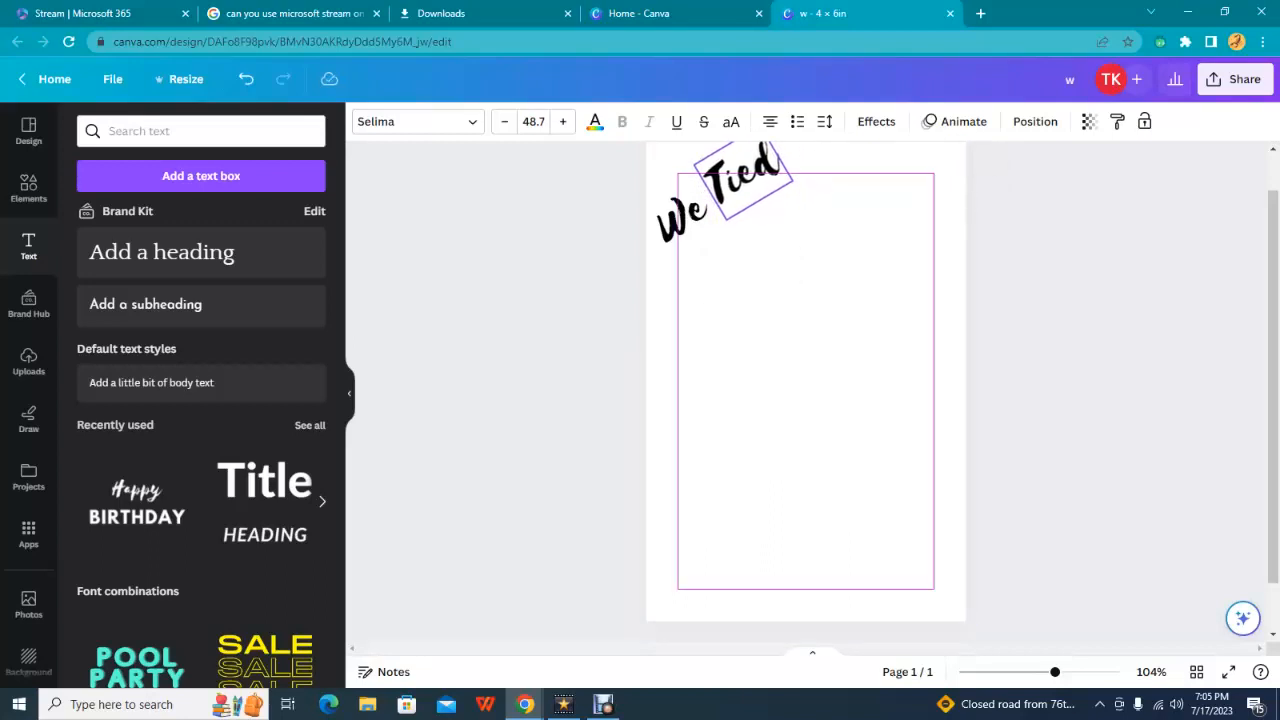
left_click_drag(743, 173, 736, 175)
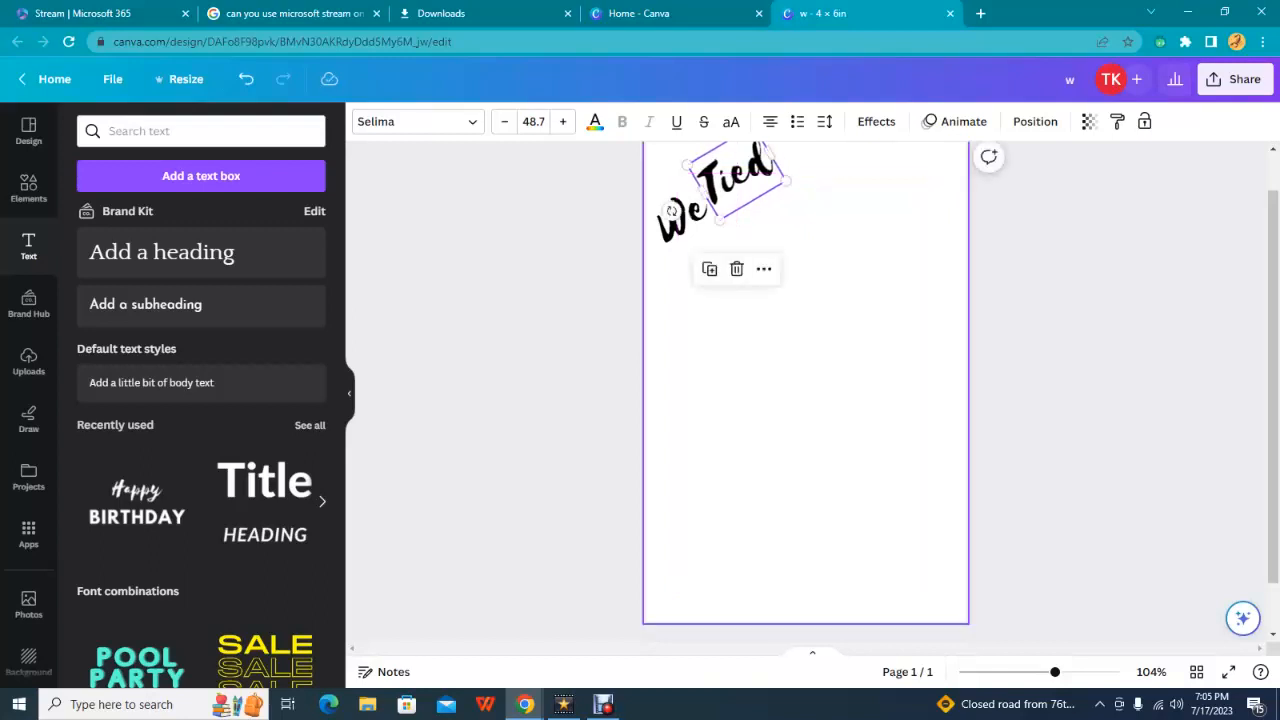
left_click(822, 276)
left_click(740, 175)
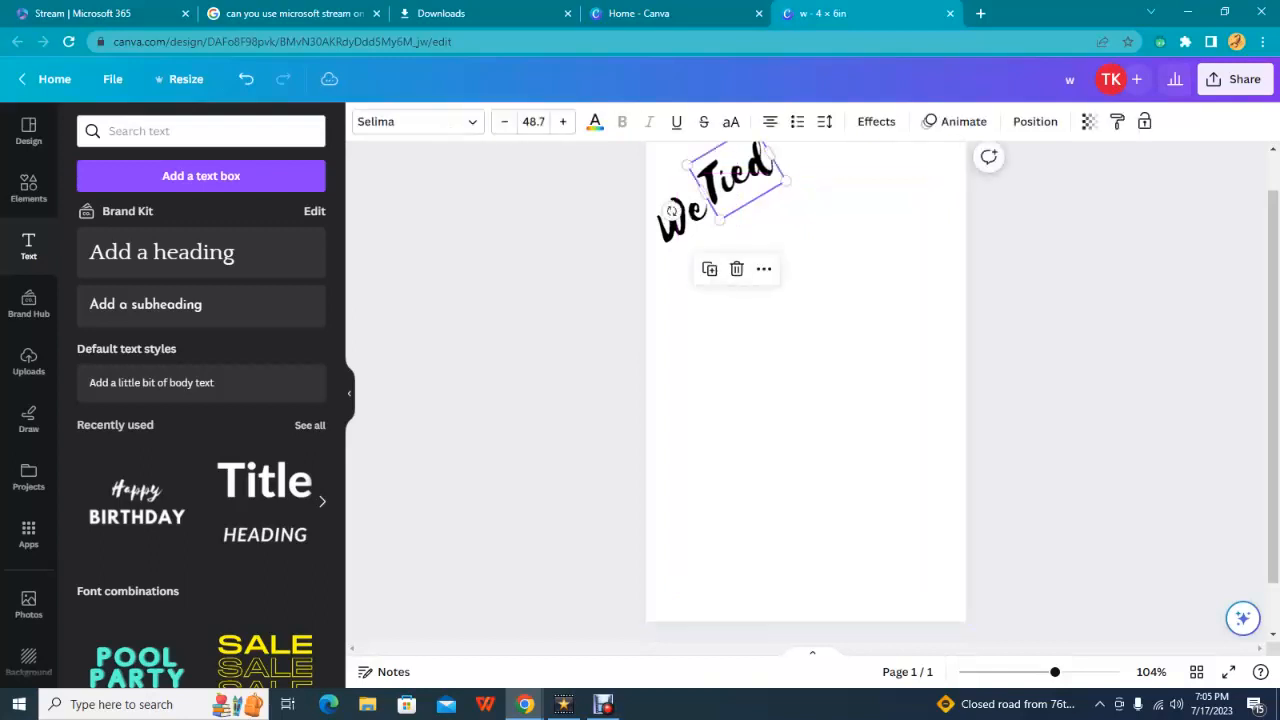
Step: Duplicate Tied, retype the copy as 'the', and place it under We
right_click(742, 174)
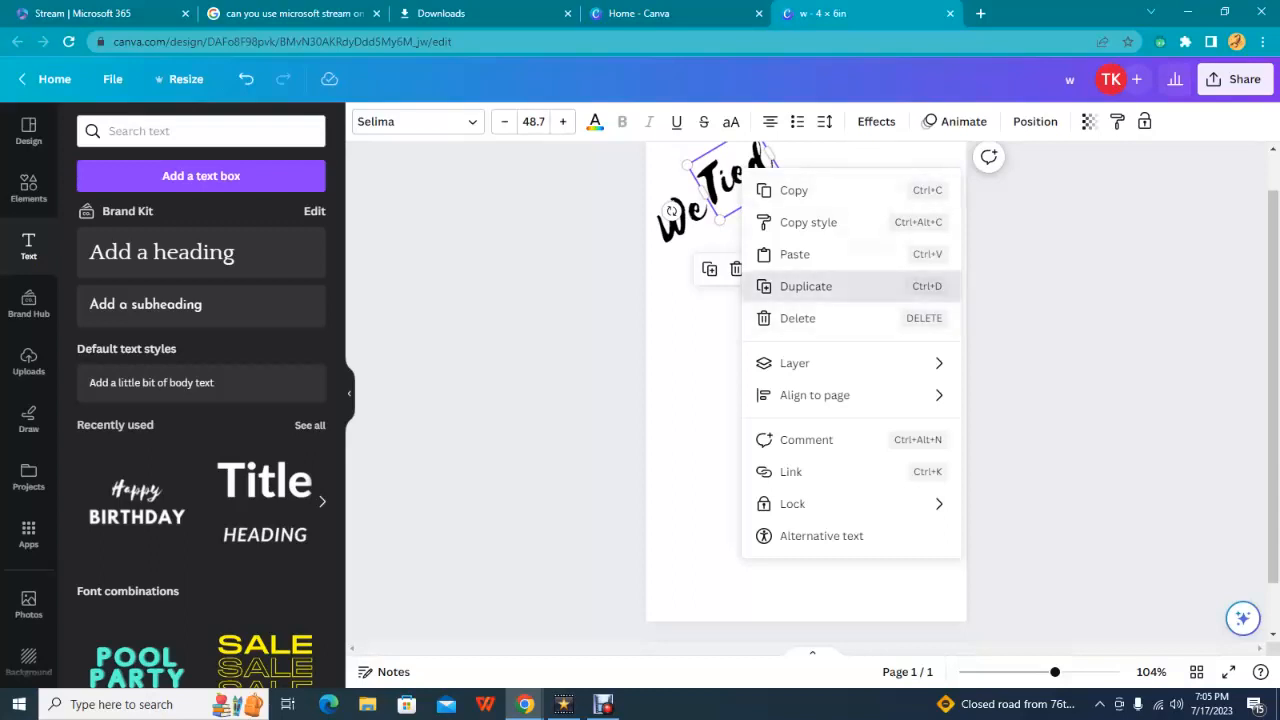
left_click(805, 286)
left_click_drag(748, 182, 752, 334)
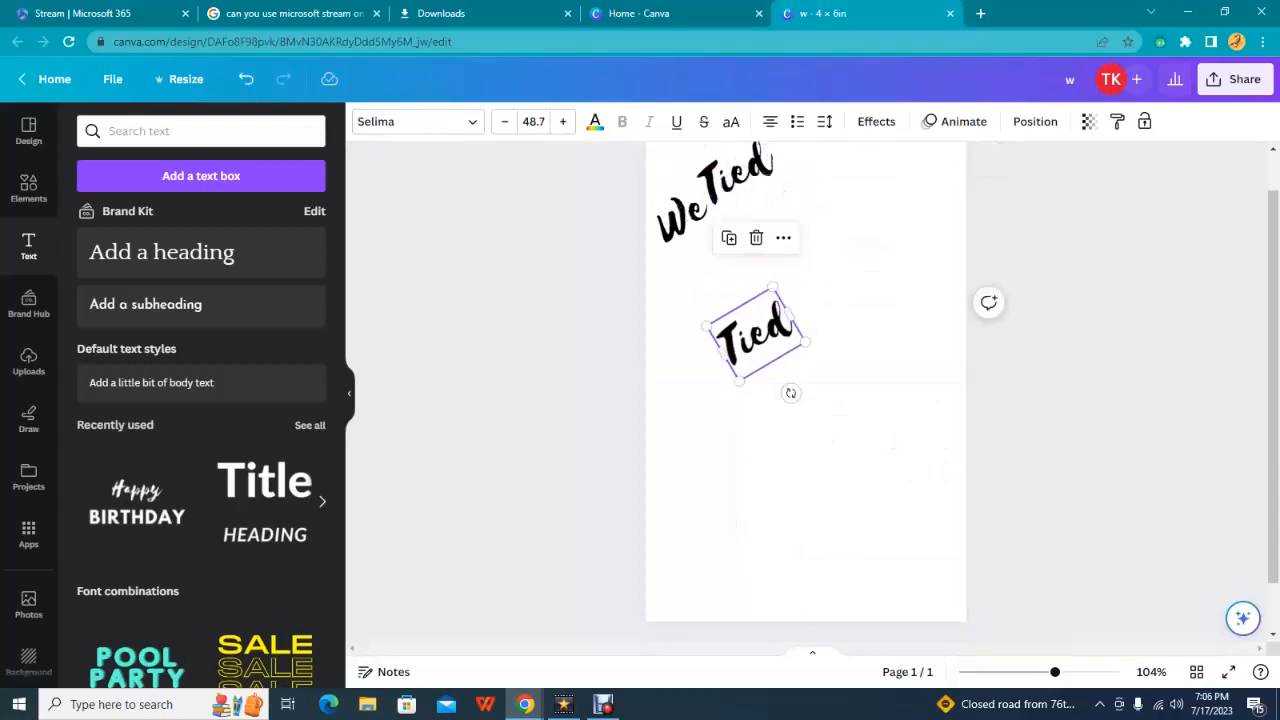
double_click(752, 334)
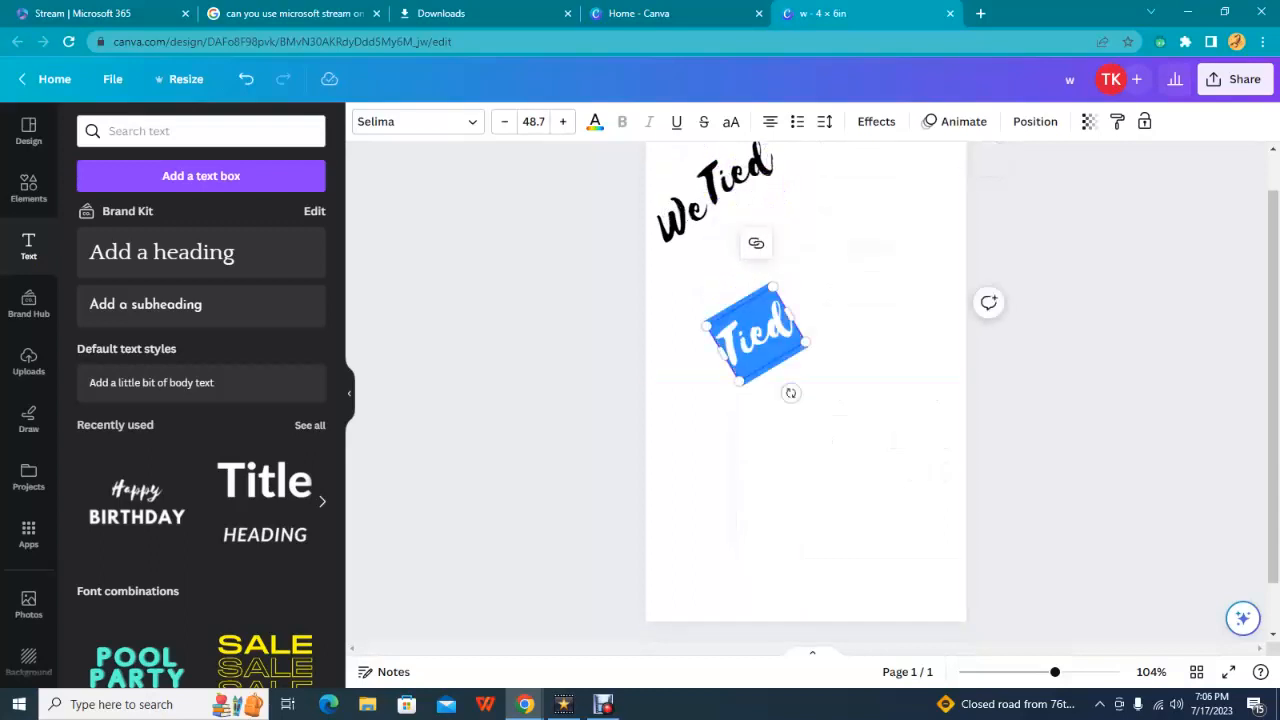
type("the")
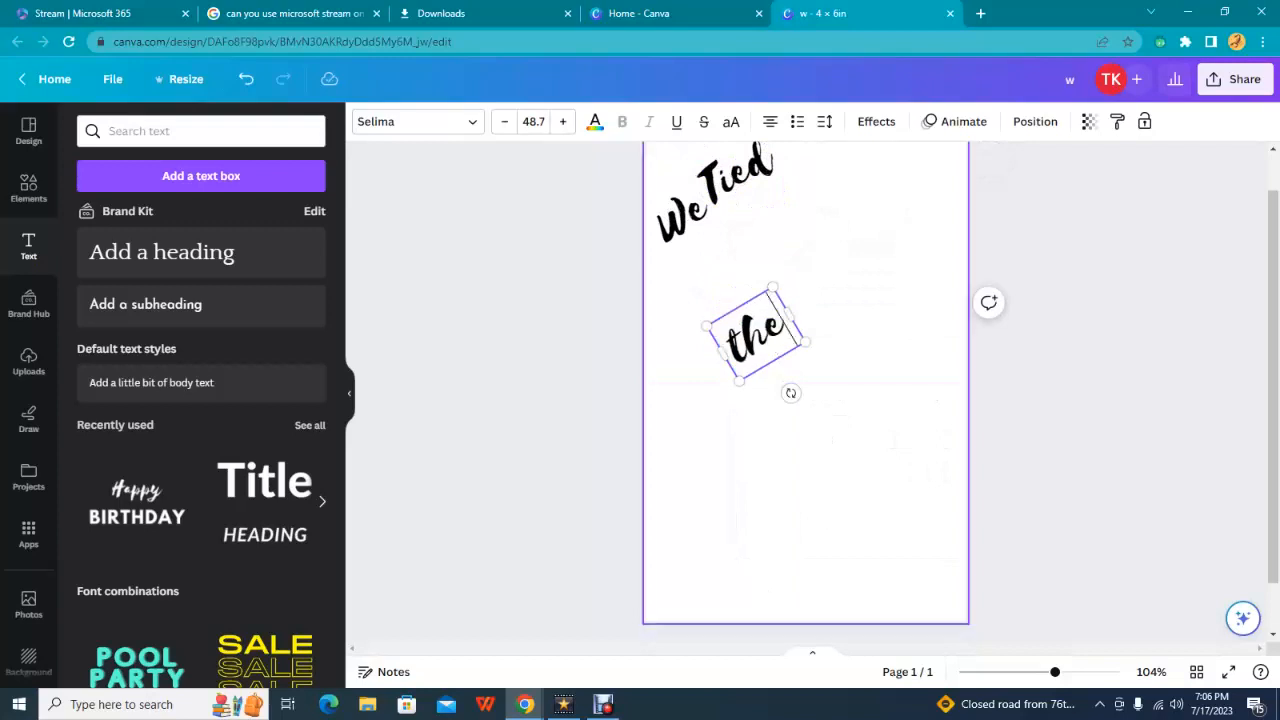
key("Escape")
left_click(752, 334)
left_click_drag(752, 334, 692, 266)
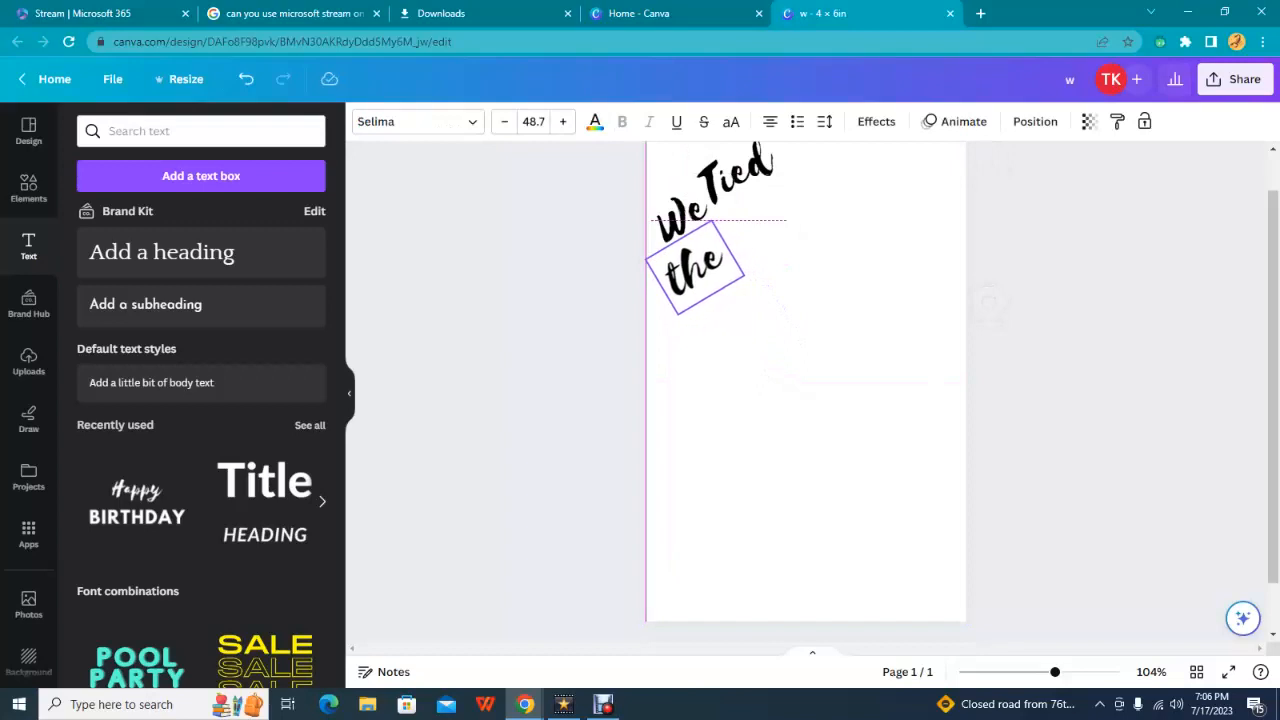
left_click_drag(692, 266, 697, 261)
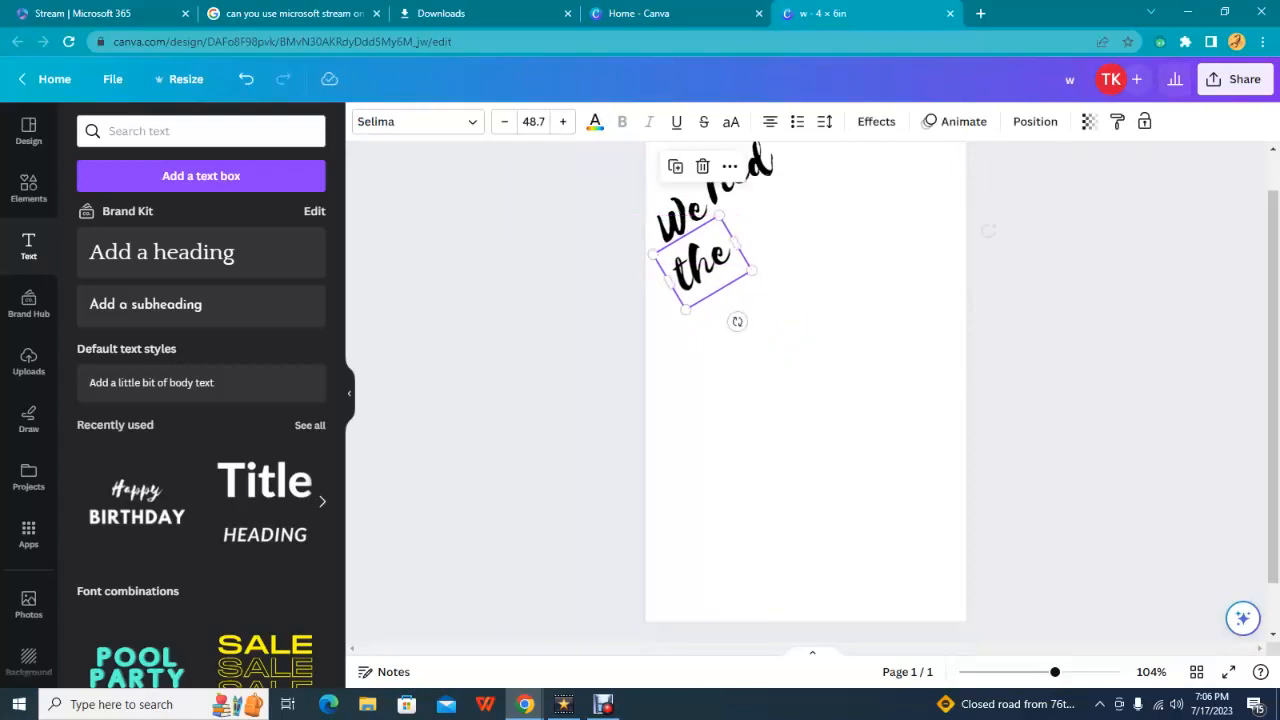
Step: Duplicate 'the', retype it as 'Knot!', and widen its box to one line
right_click(717, 255)
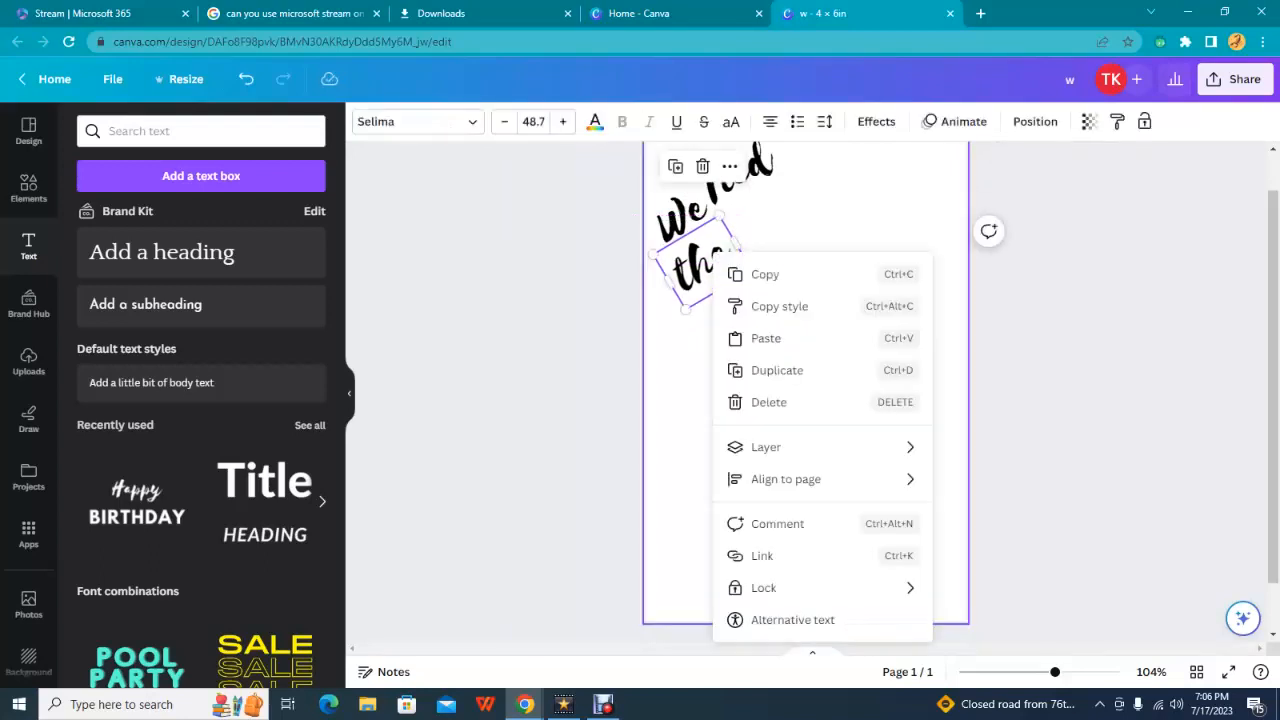
left_click(760, 368)
left_click_drag(727, 298, 754, 391)
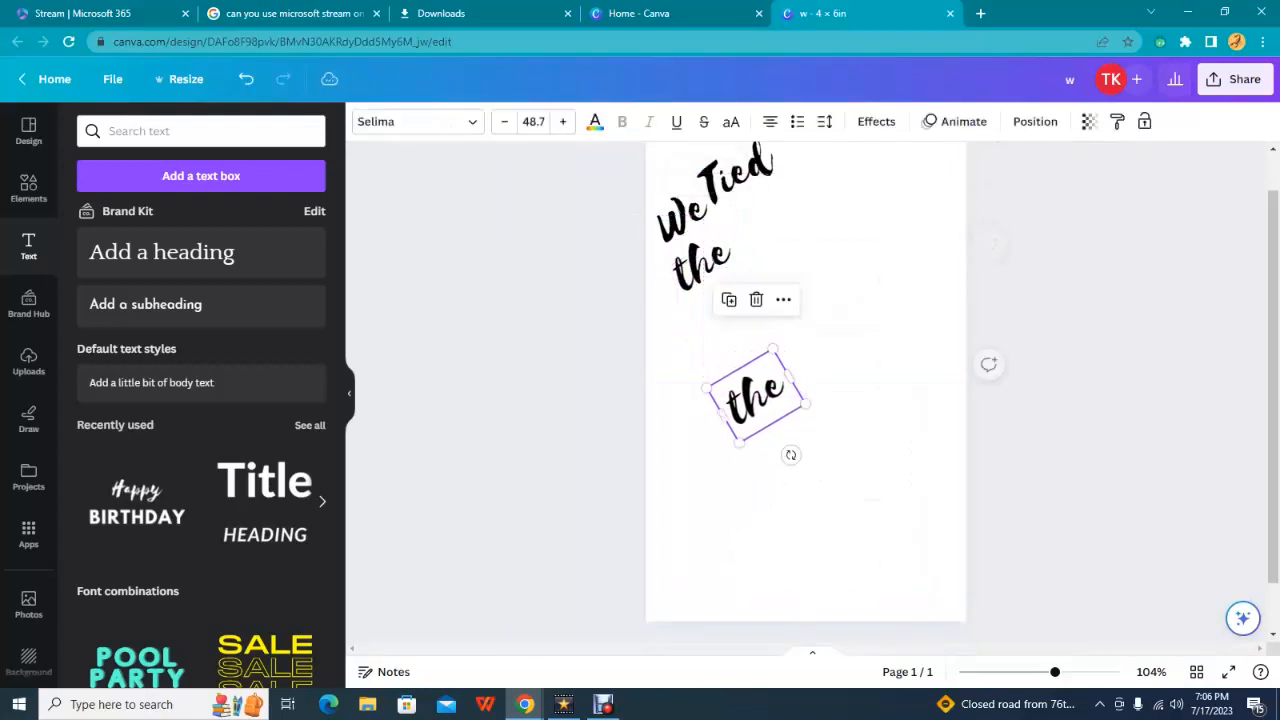
double_click(755, 395)
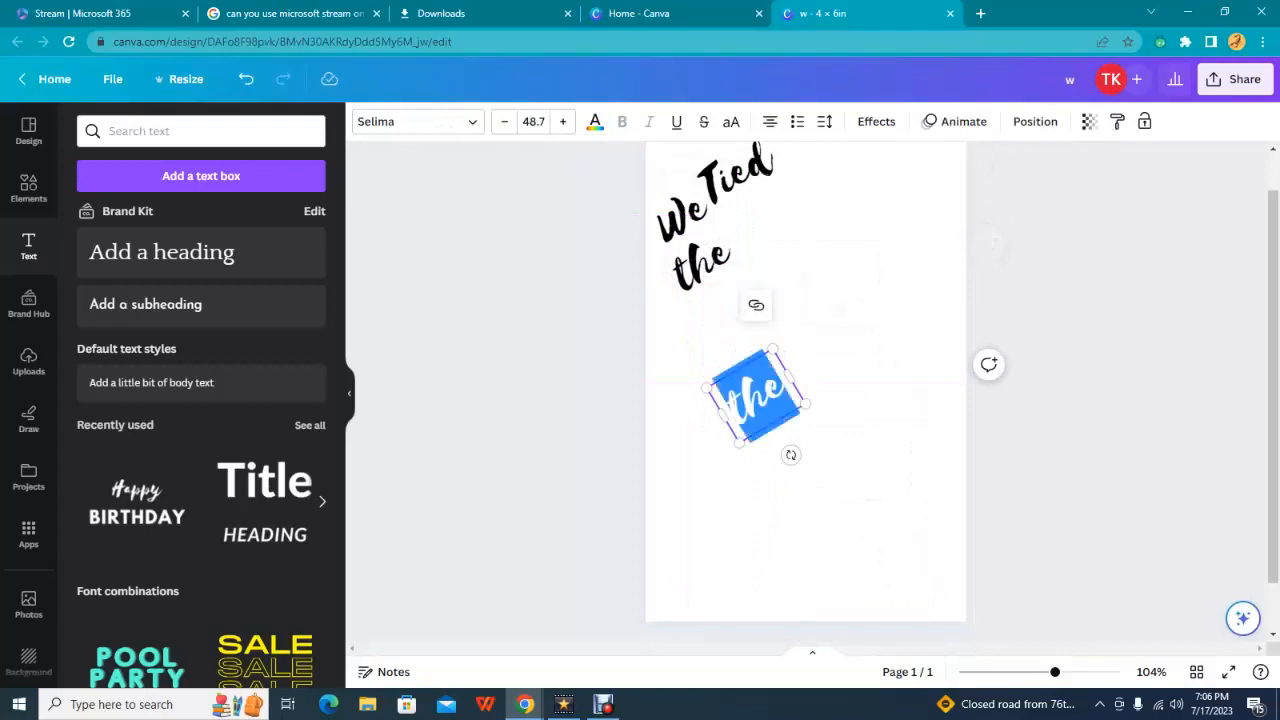
type("Knot")
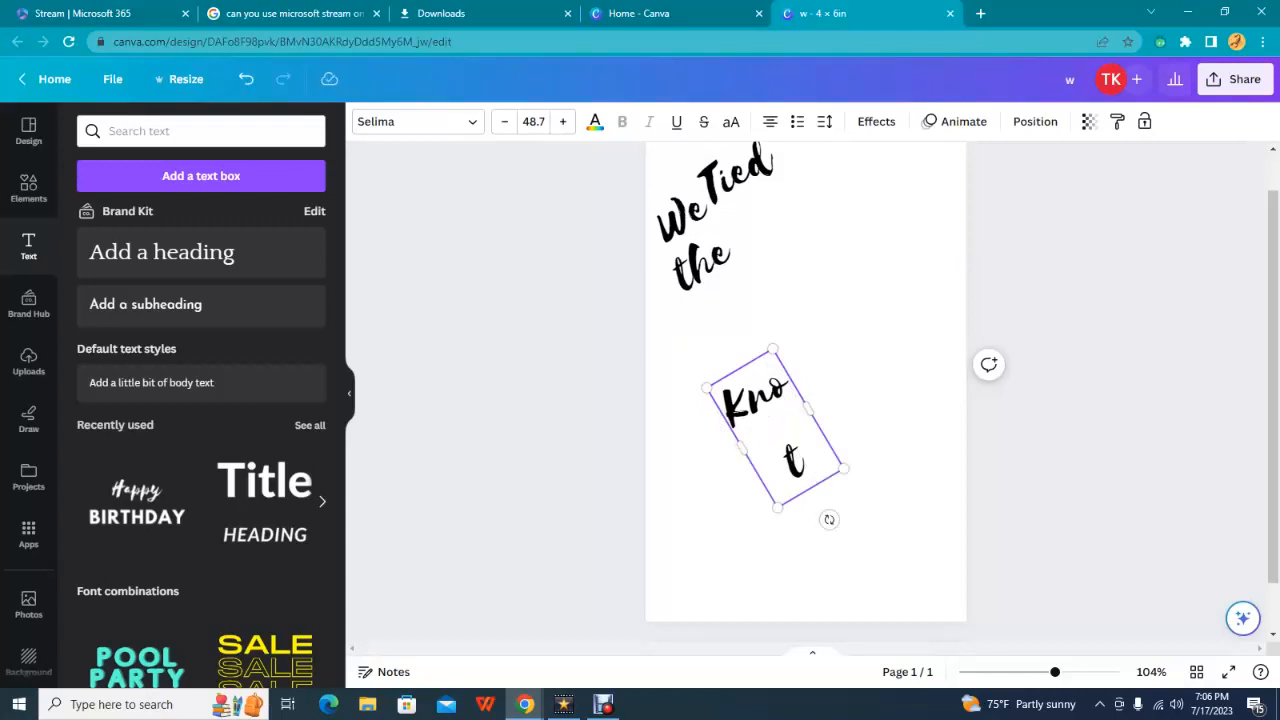
left_click_drag(808, 407, 806, 368)
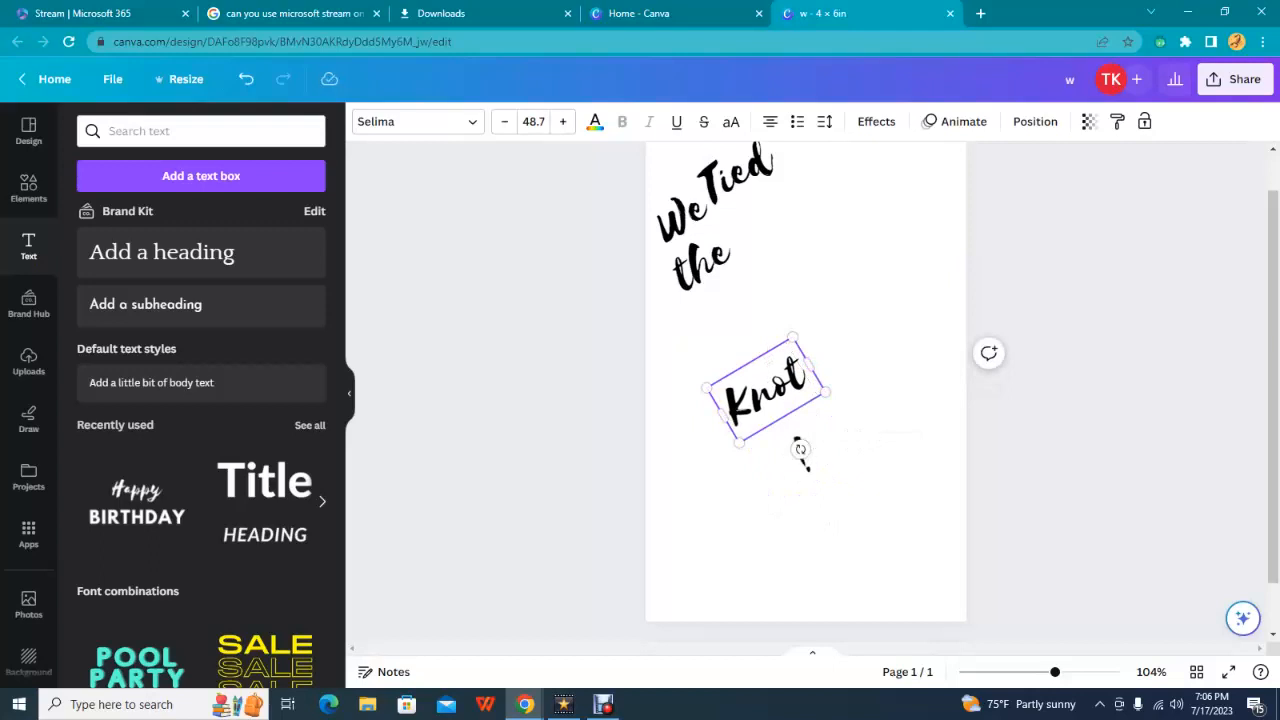
left_click_drag(809, 363, 788, 204)
left_click(858, 372)
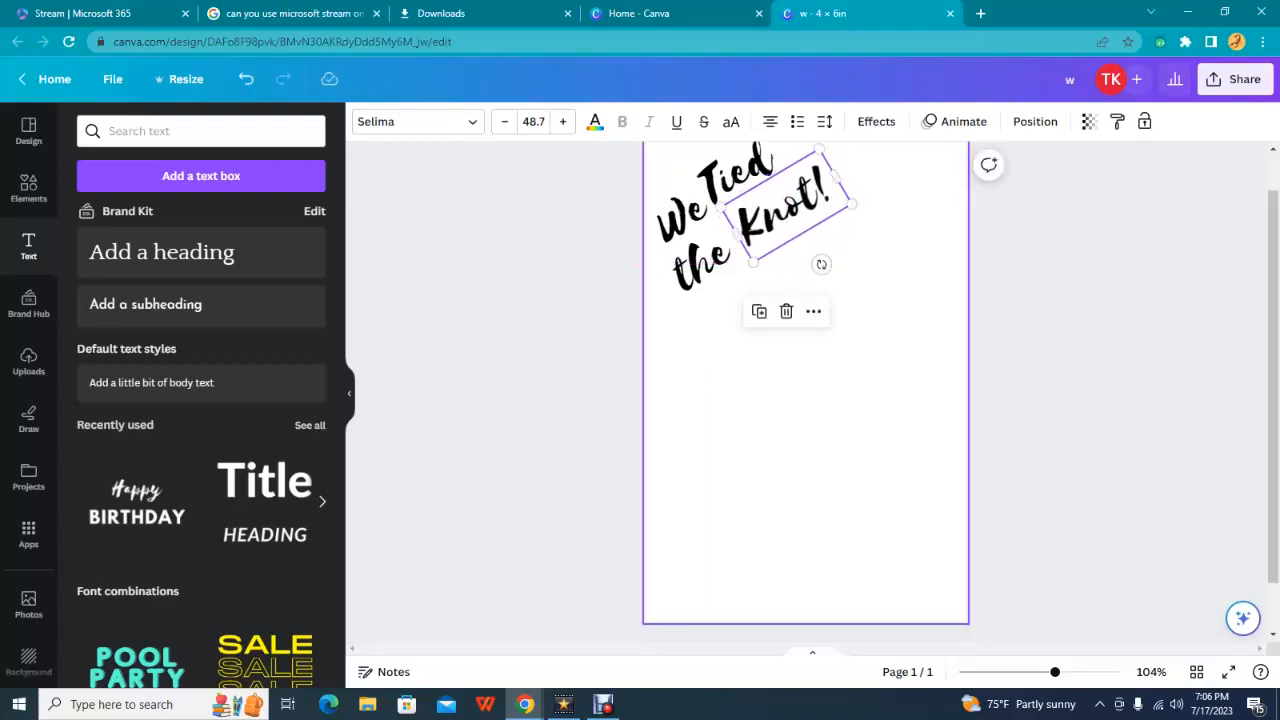
left_click(812, 385)
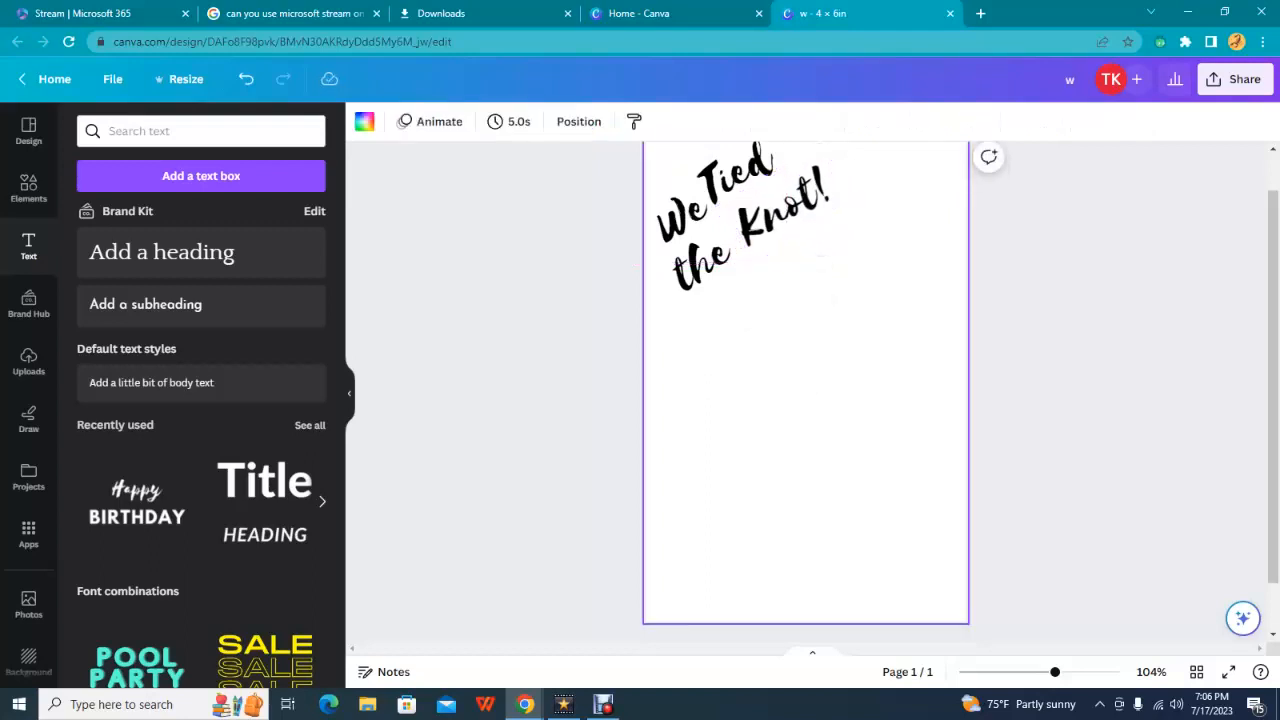
Step: Nudge 'the' and 'Knot!' into alignment, then open the Elements library
scroll(805, 390, "up", 1)
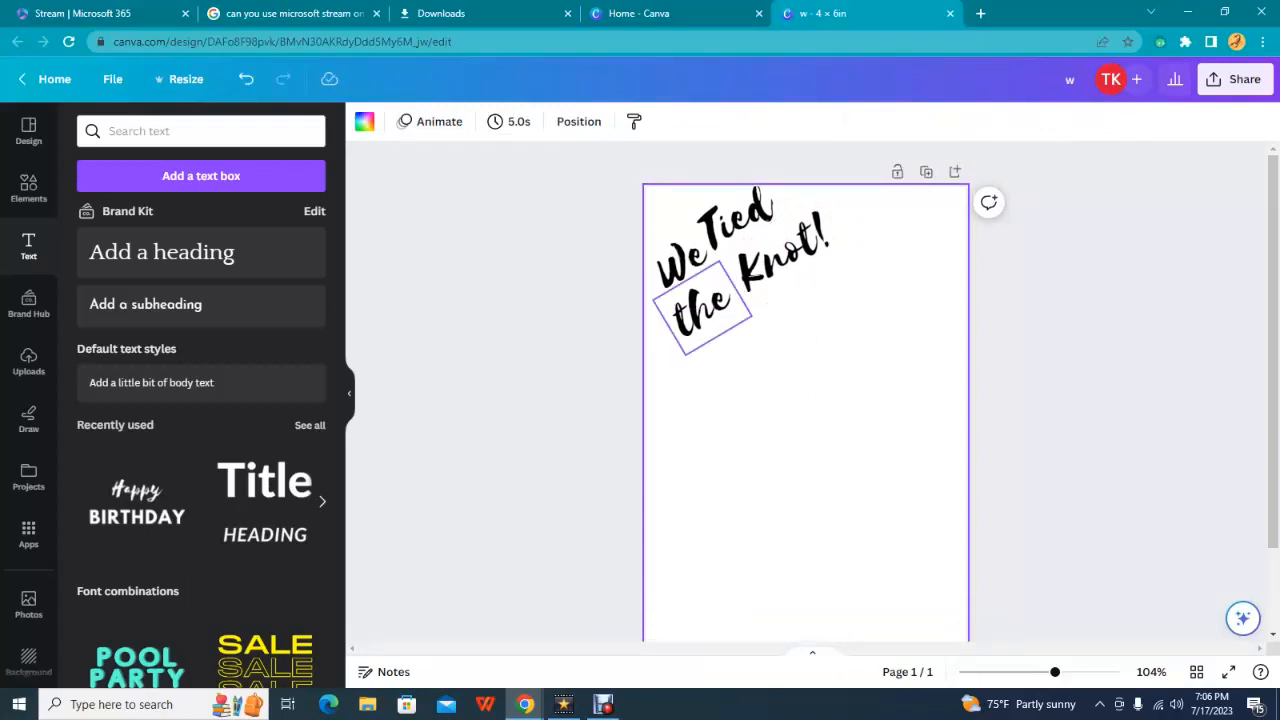
left_click_drag(702, 308, 702, 298)
left_click_drag(786, 250, 781, 251)
left_click(822, 410)
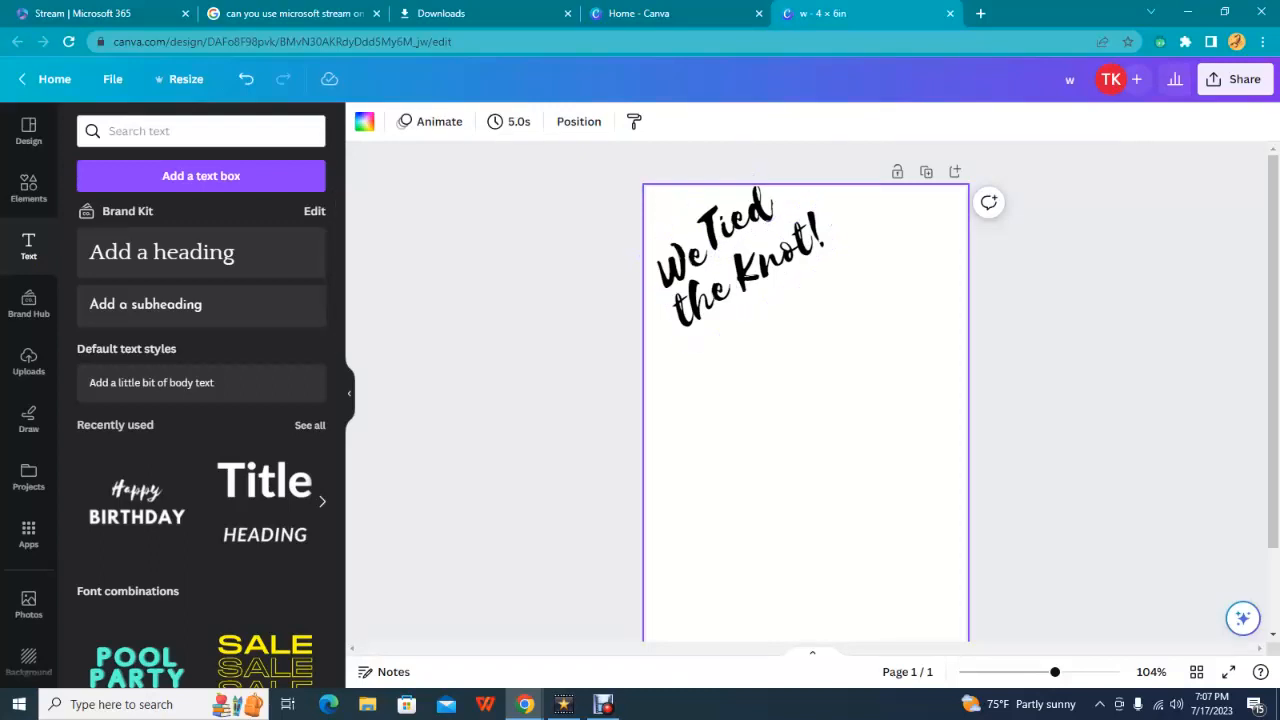
left_click(28, 188)
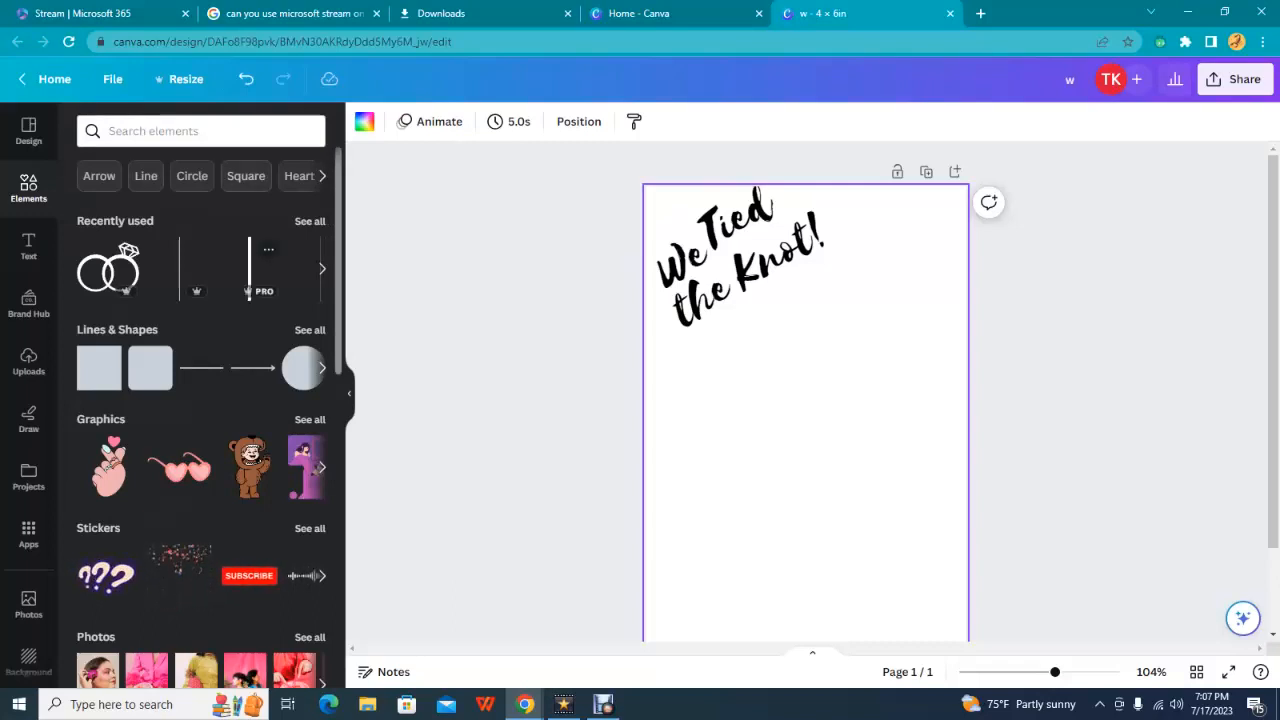
Step: Search elements for 'wedding rings' and filter the results to Graphics
left_click(168, 131)
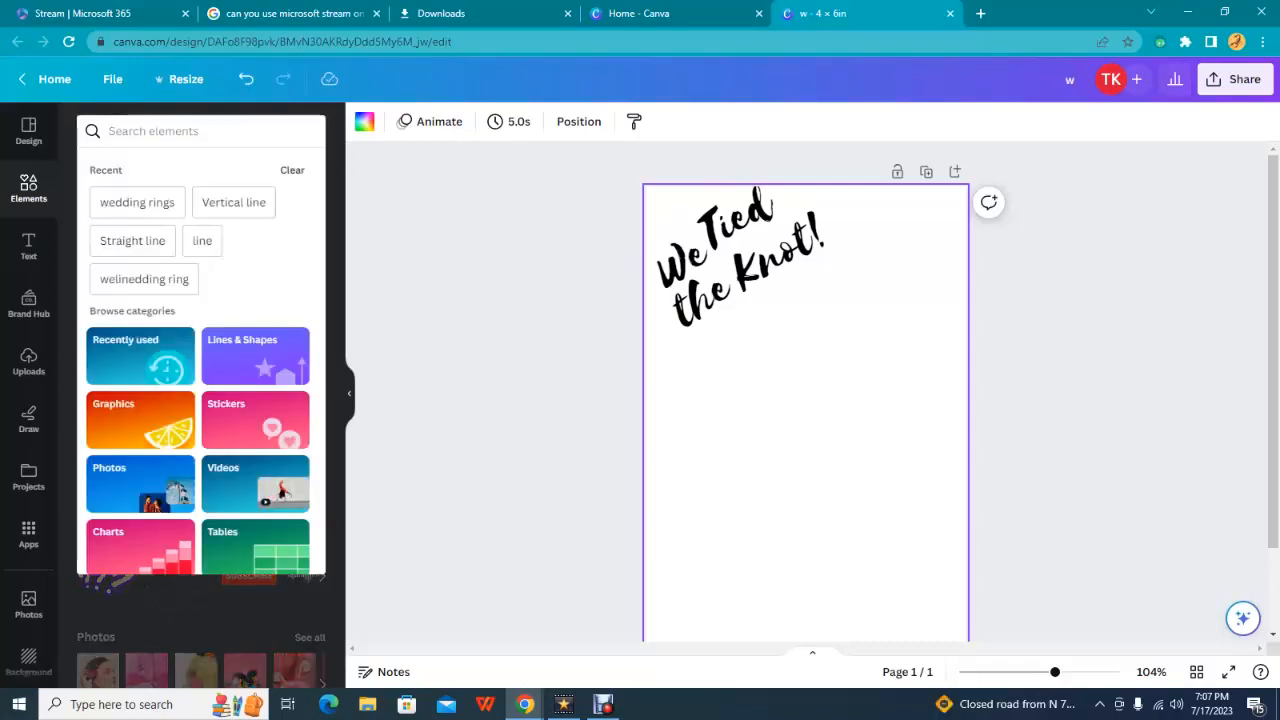
type("weddin")
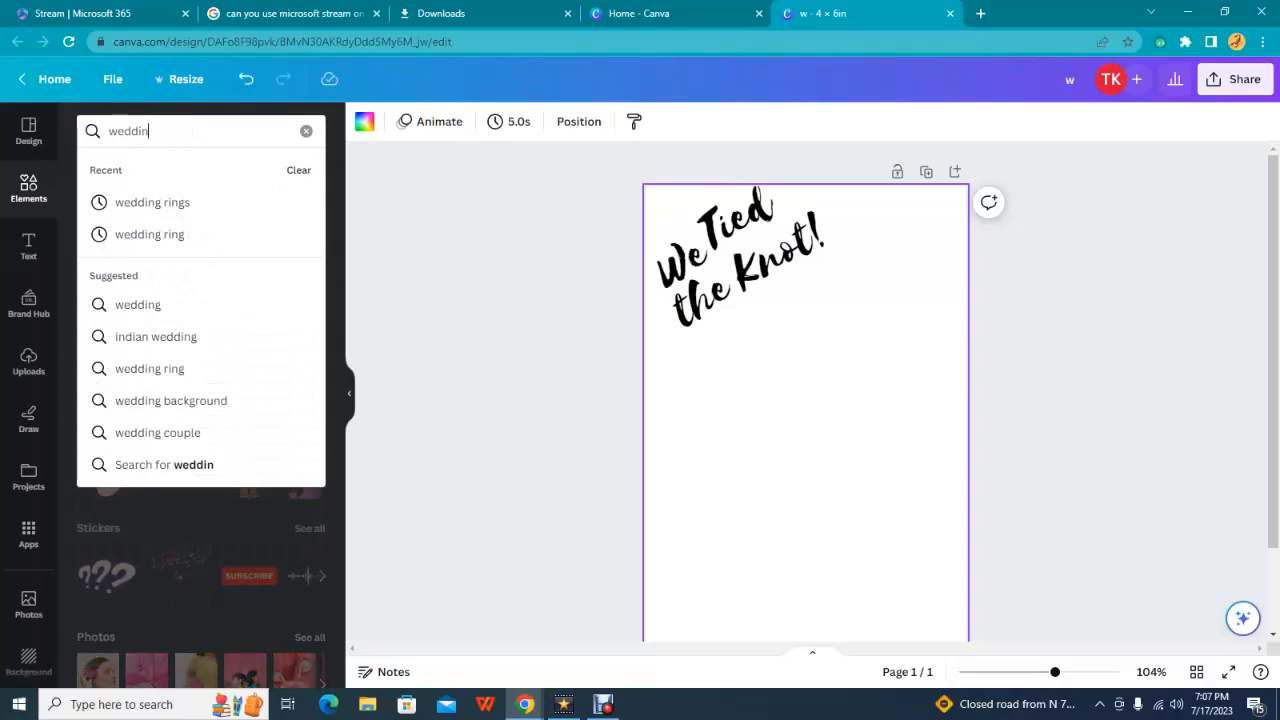
key("Down")
key("Down")
key("Down")
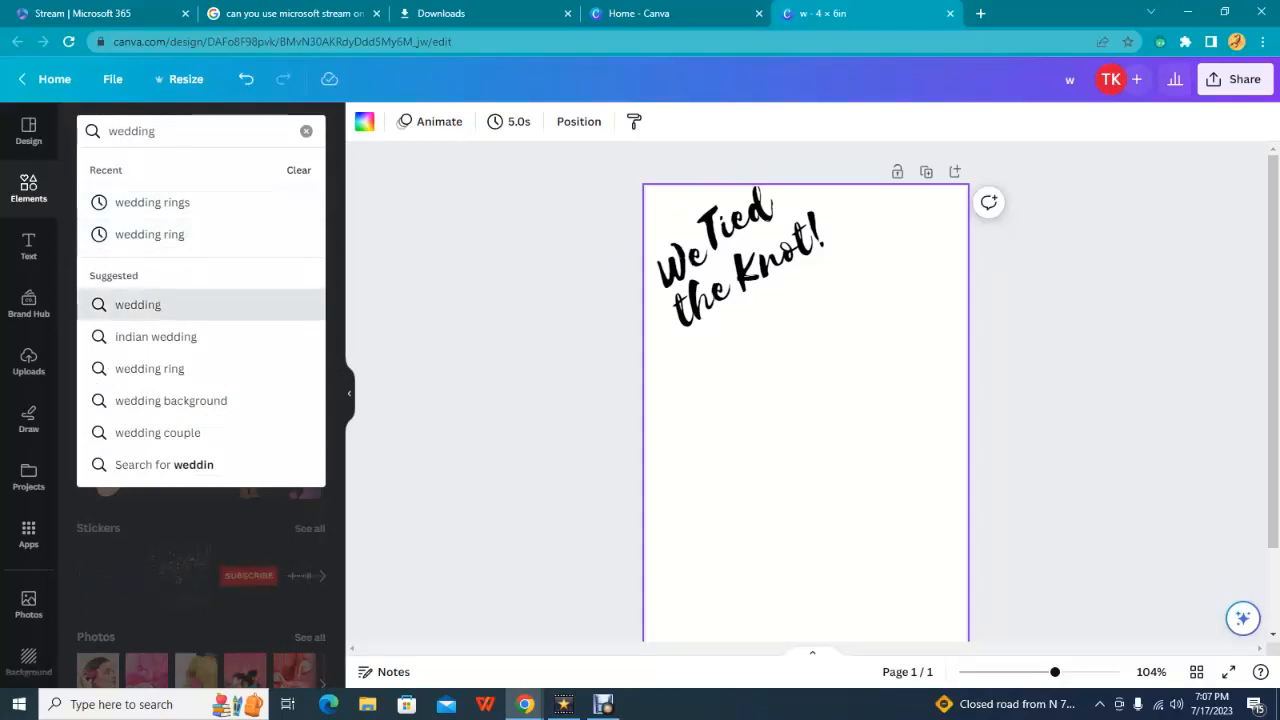
key("Up")
key("Up")
key("Return")
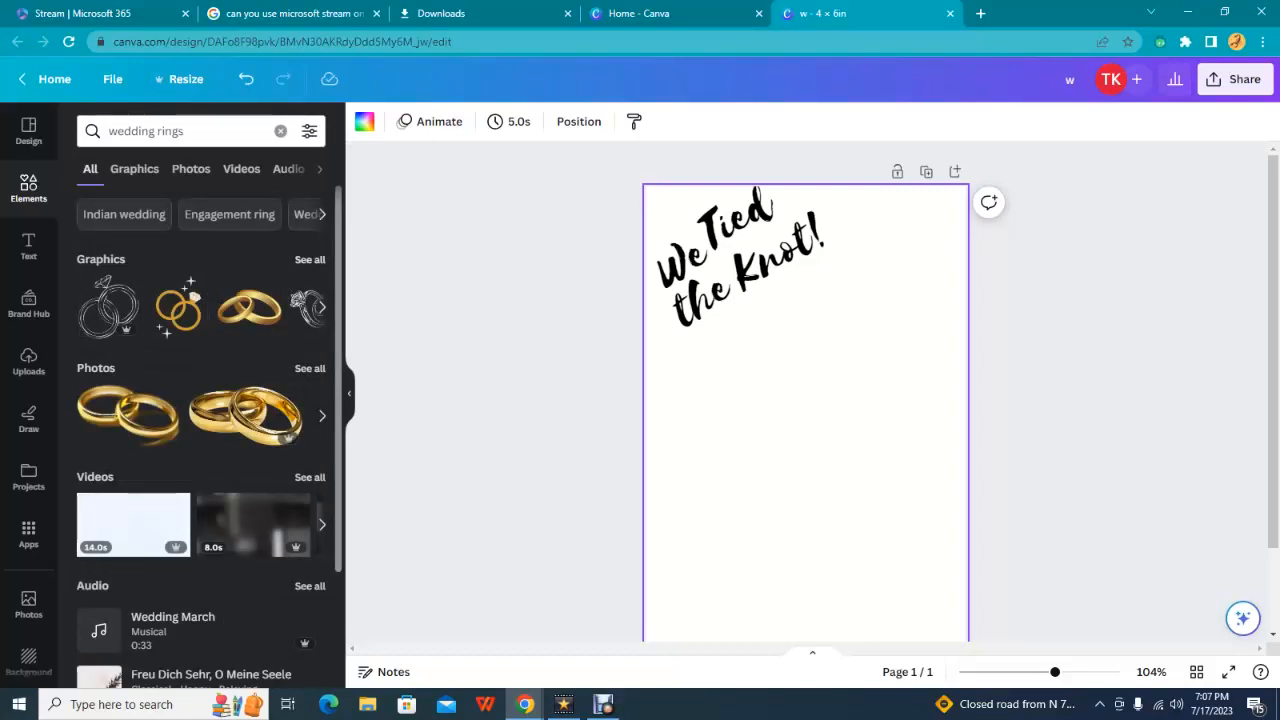
left_click(310, 260)
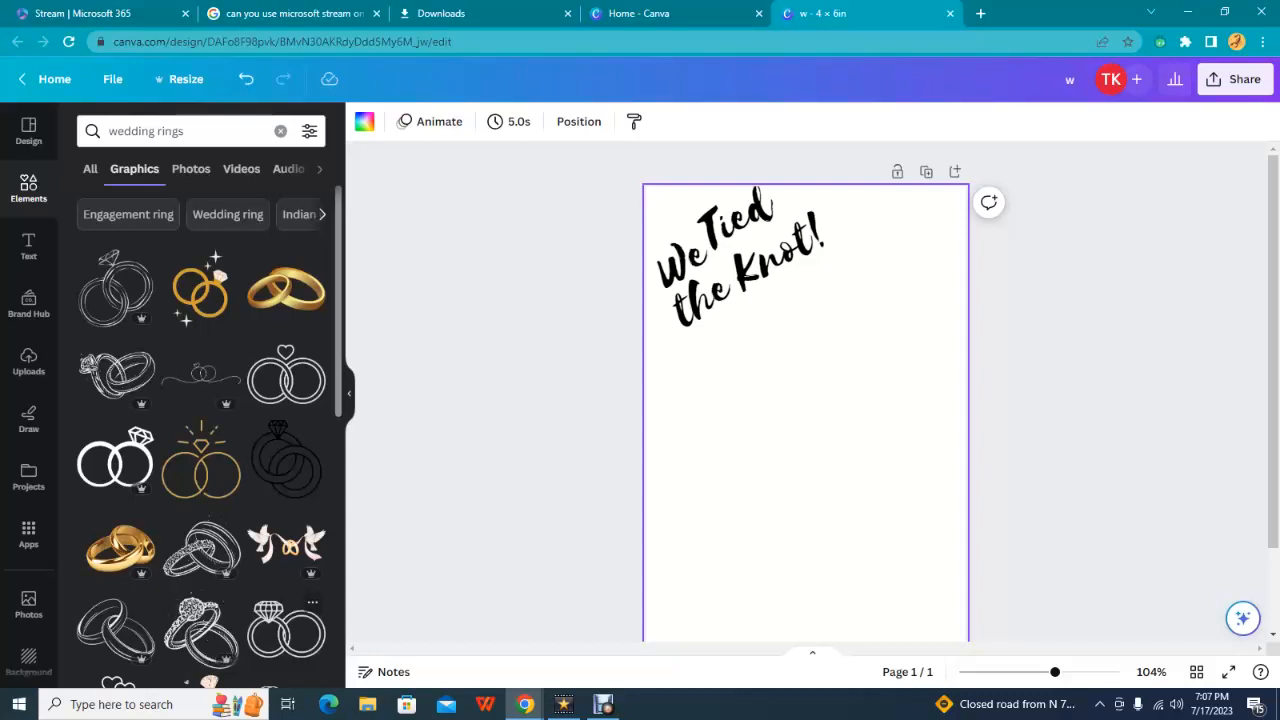
scroll(200, 440, "down", 3)
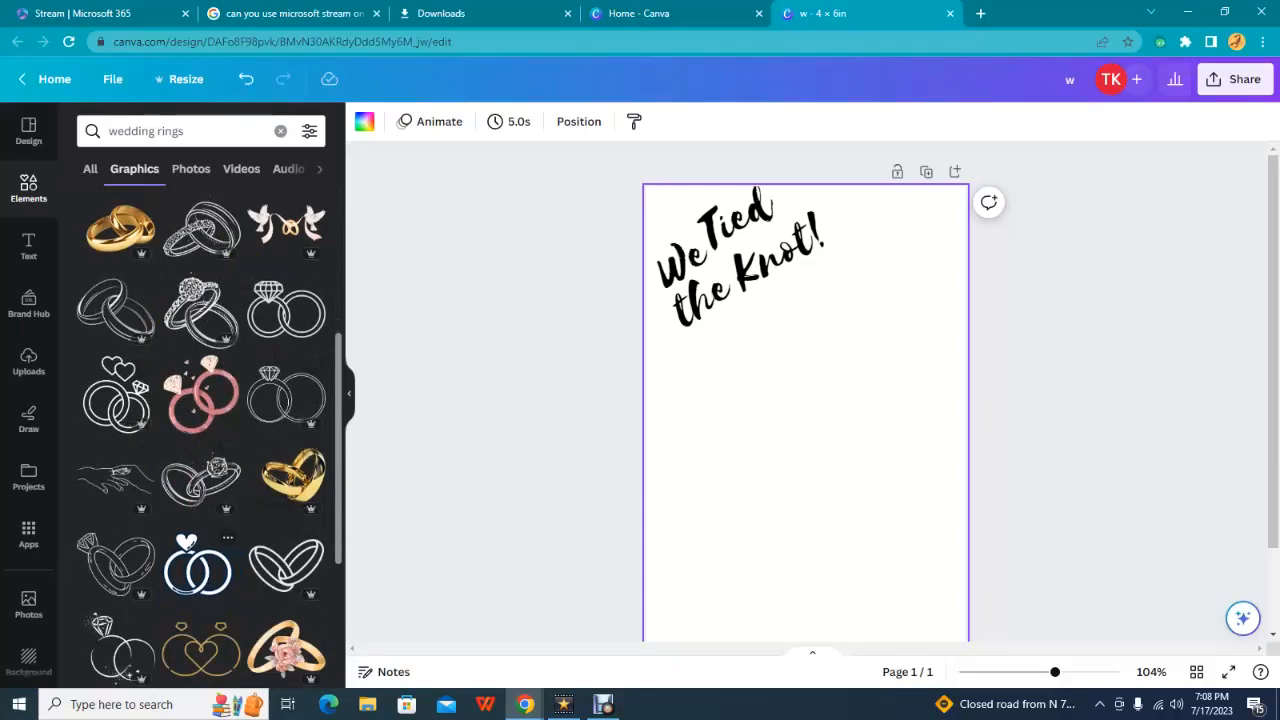
scroll(200, 570, "down", 3)
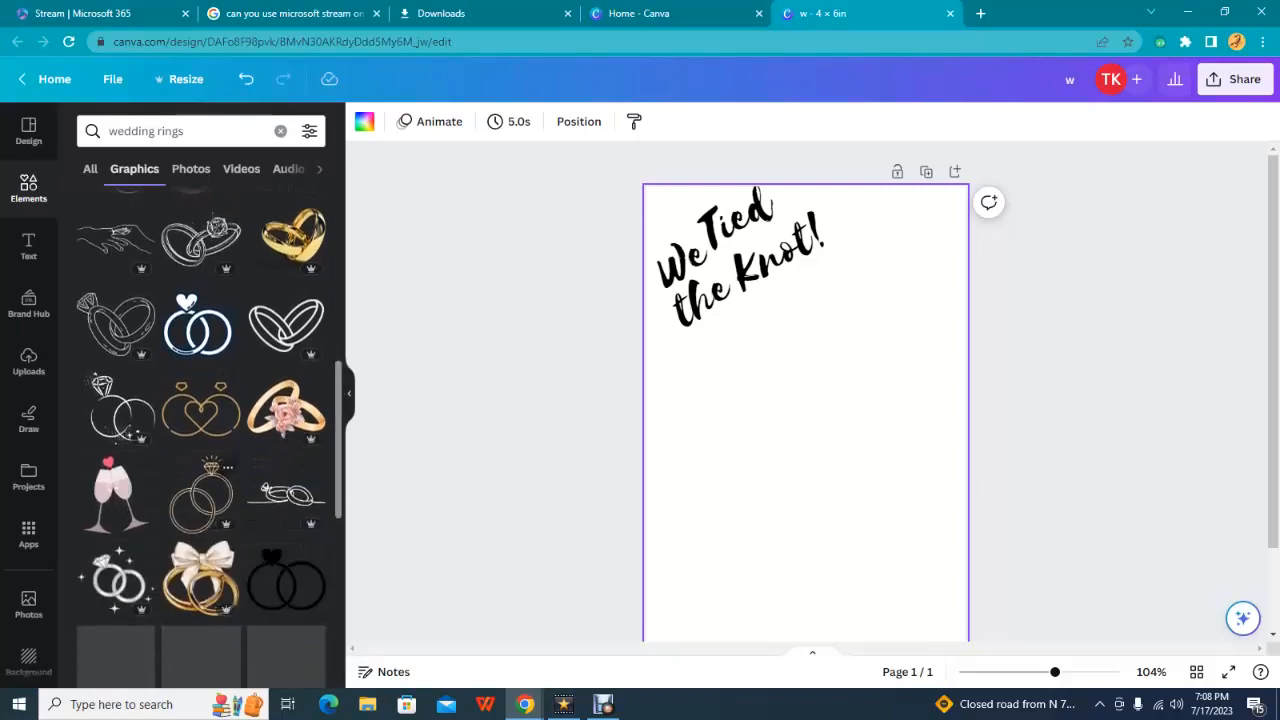
scroll(200, 630, "up", 10)
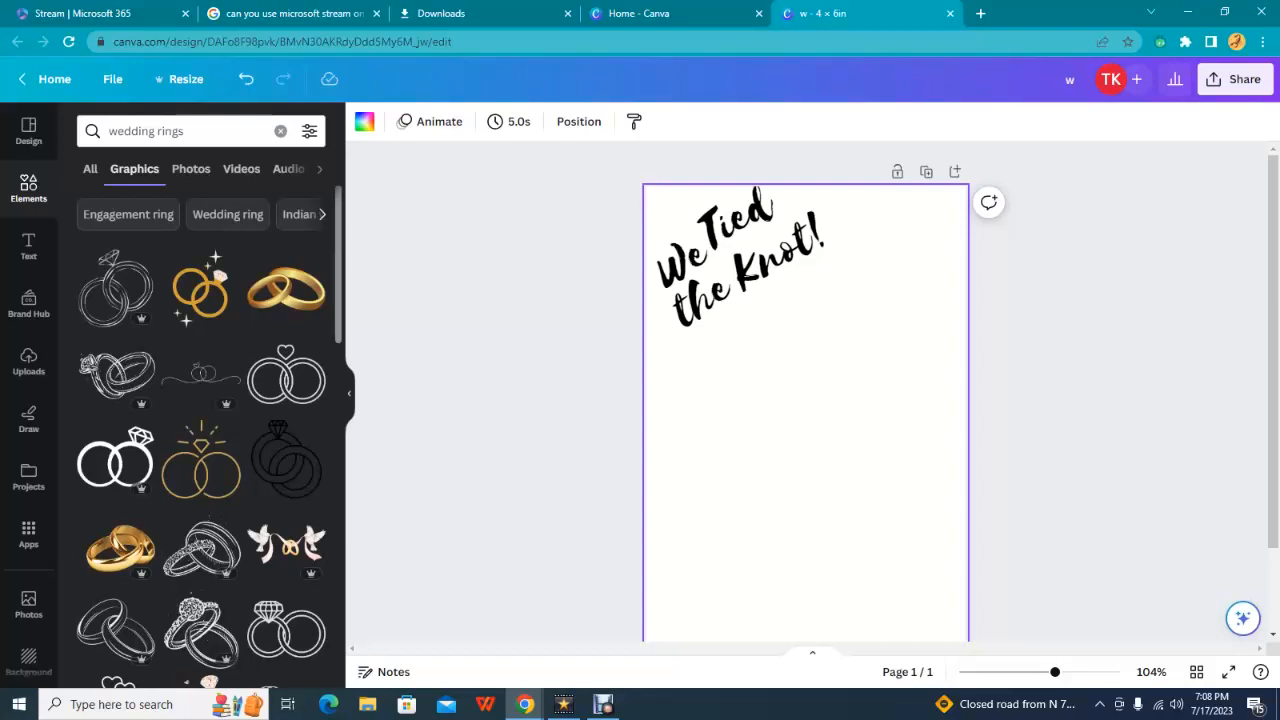
Step: Place the black diamond double-ring graphic, slightly shrunk, to the right of the We Tied the Knot! title
left_click(115, 464)
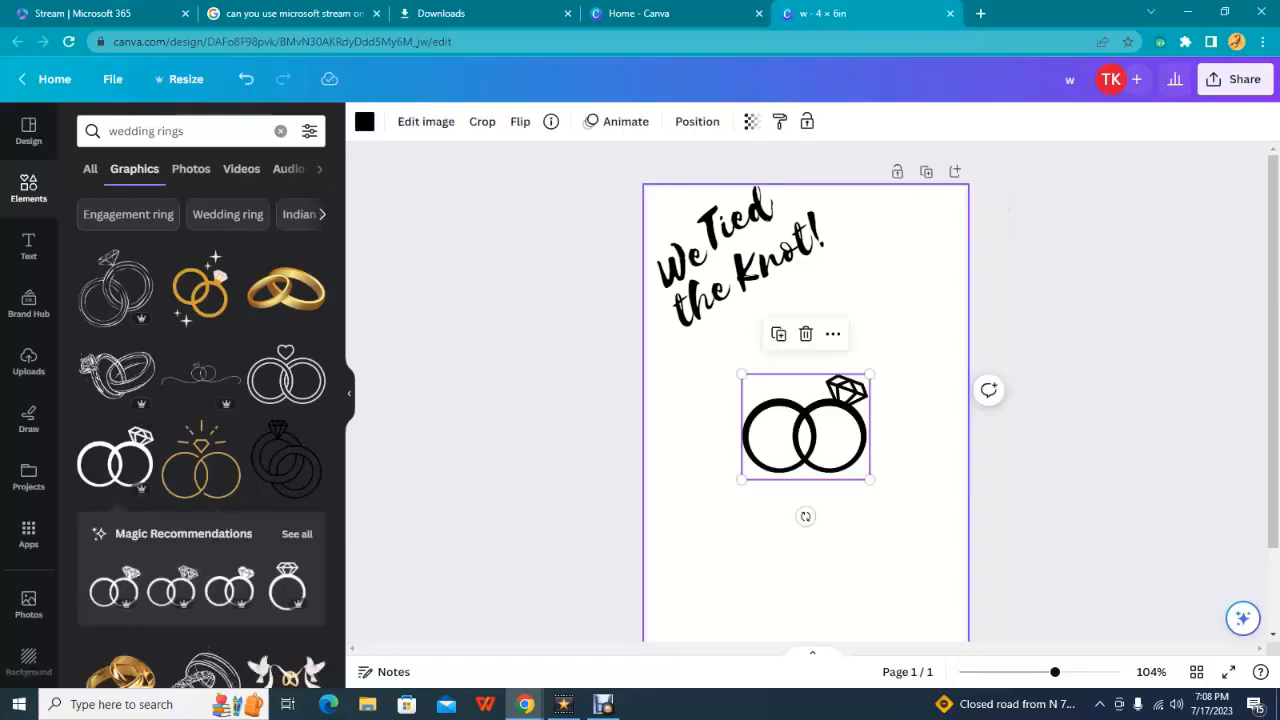
left_click_drag(807, 427, 858, 318)
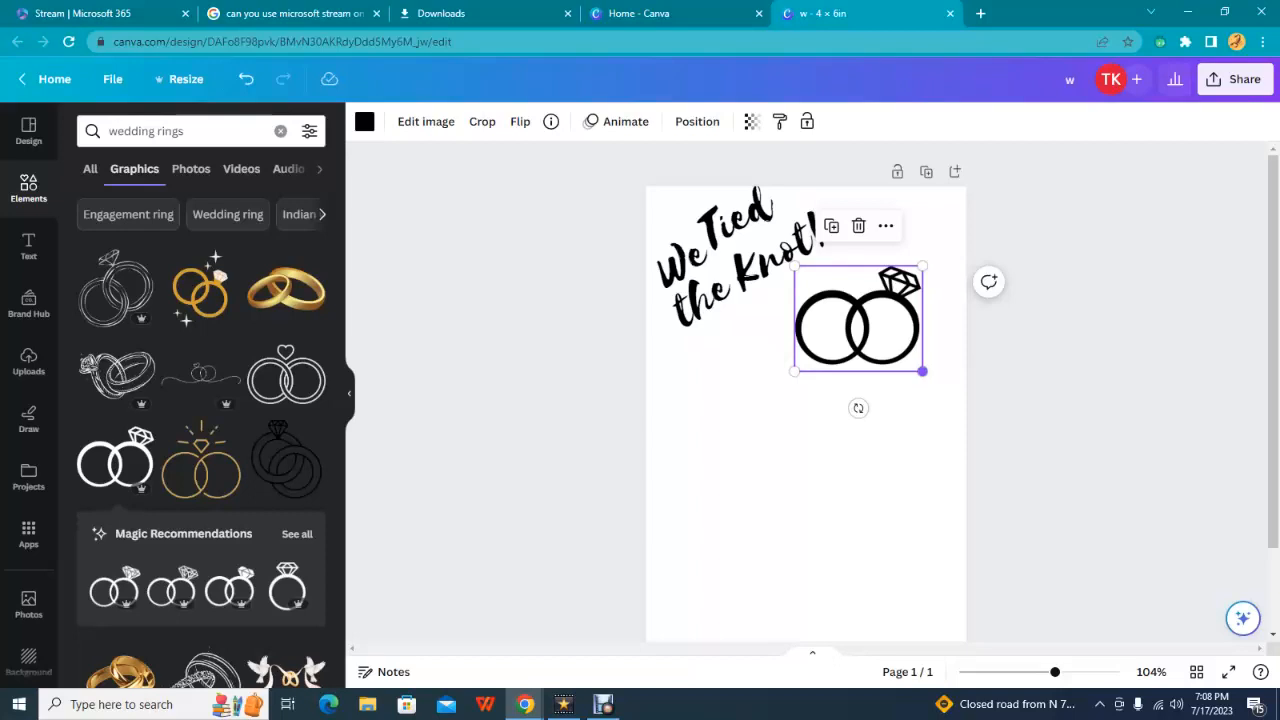
left_click_drag(922, 371, 915, 364)
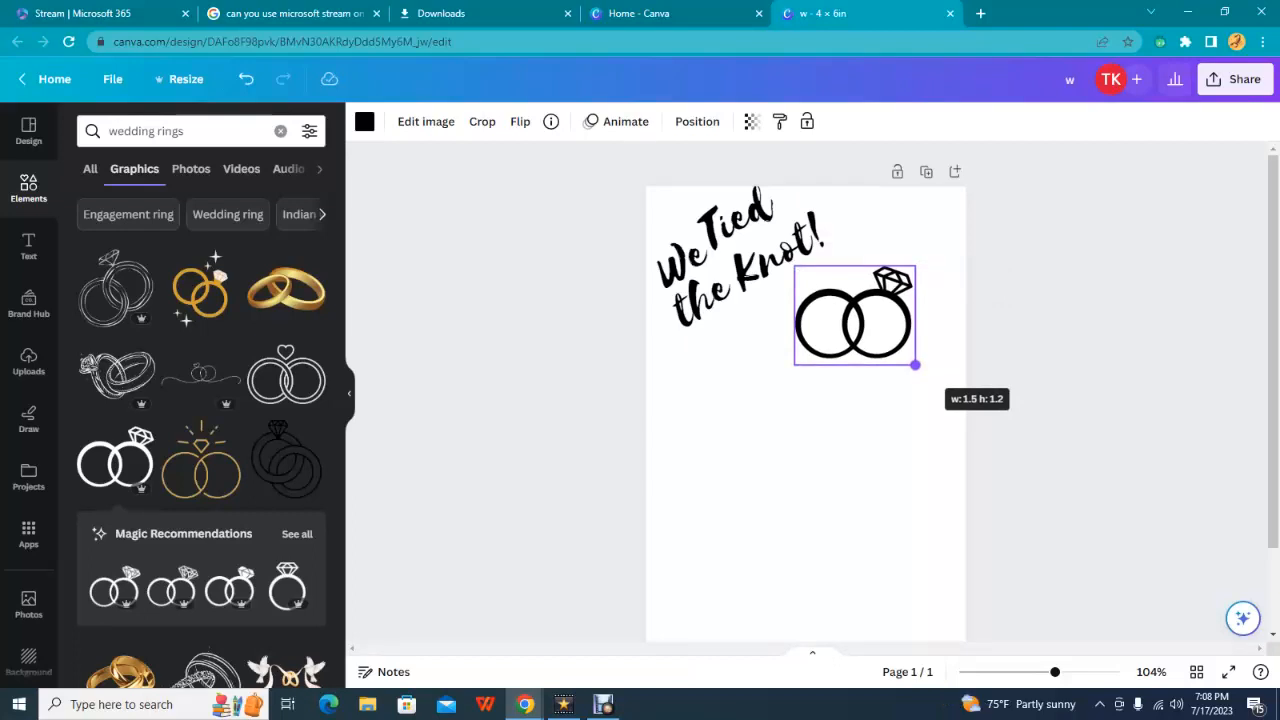
left_click_drag(915, 365, 915, 365)
left_click(925, 390)
left_click_drag(856, 322, 868, 302)
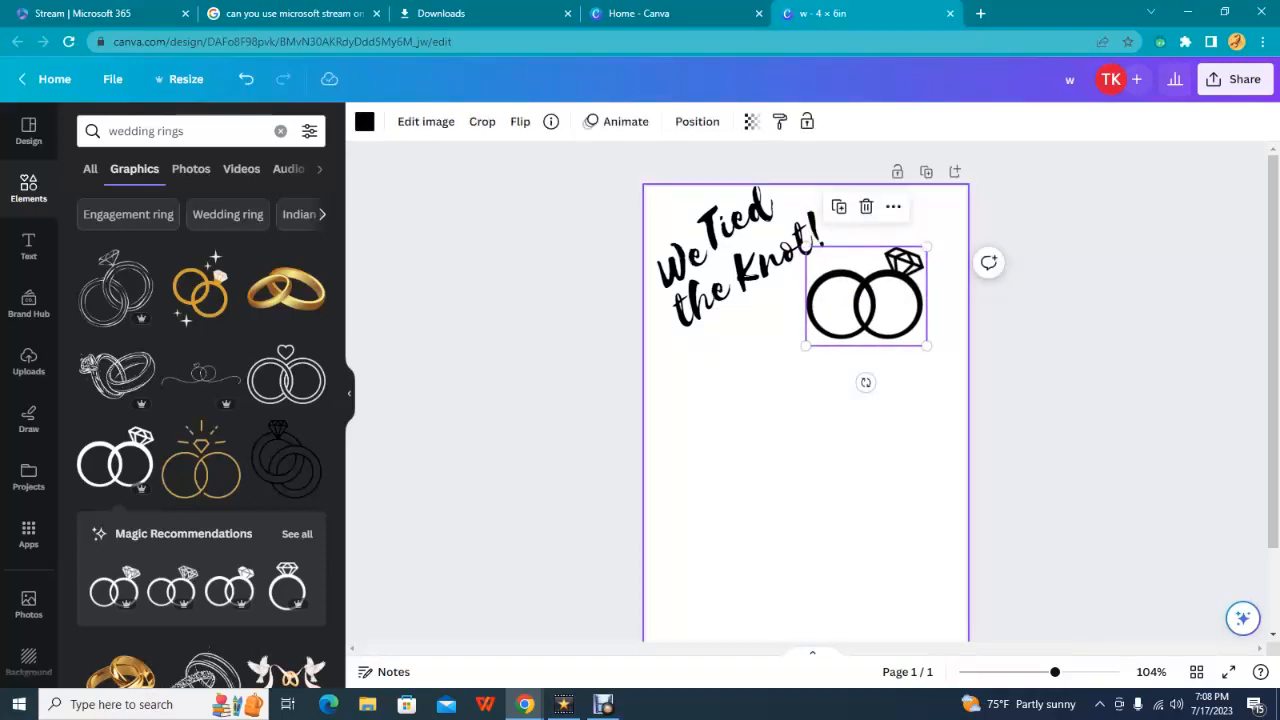
left_click(833, 460)
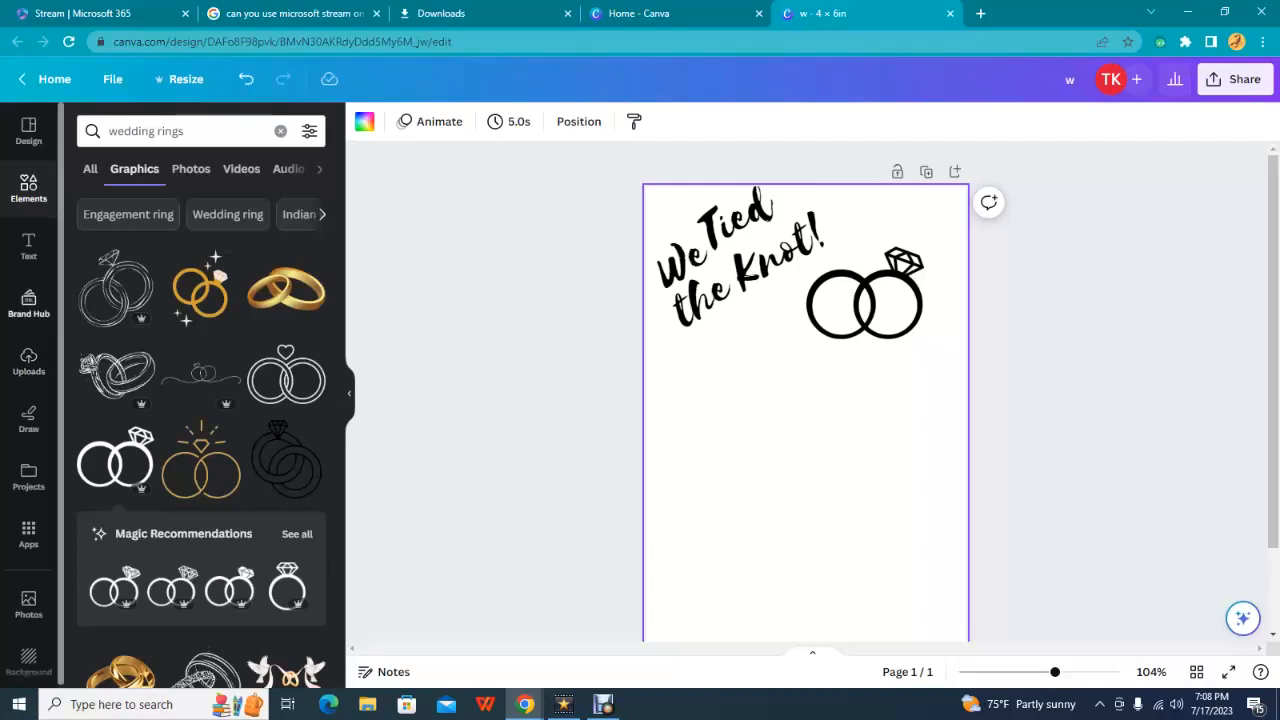
Step: Add a heading reading 'ON AUGUST 21, 20YY'
left_click(28, 245)
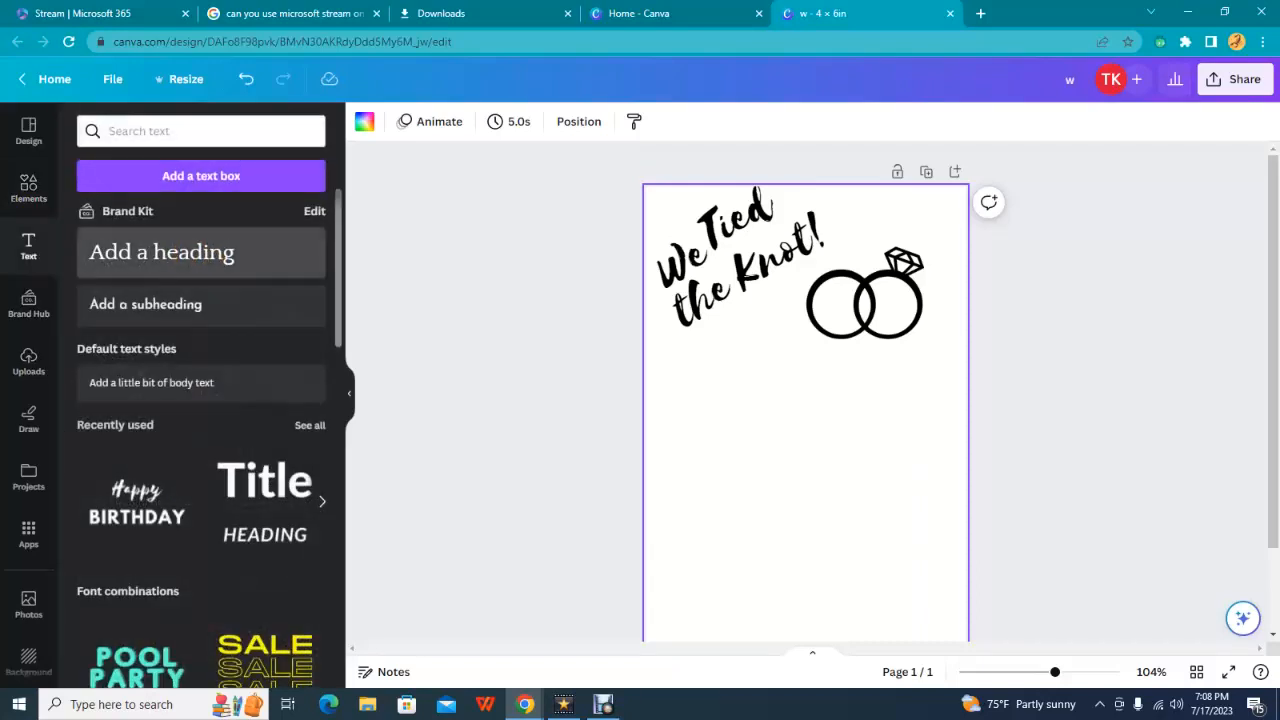
left_click(161, 252)
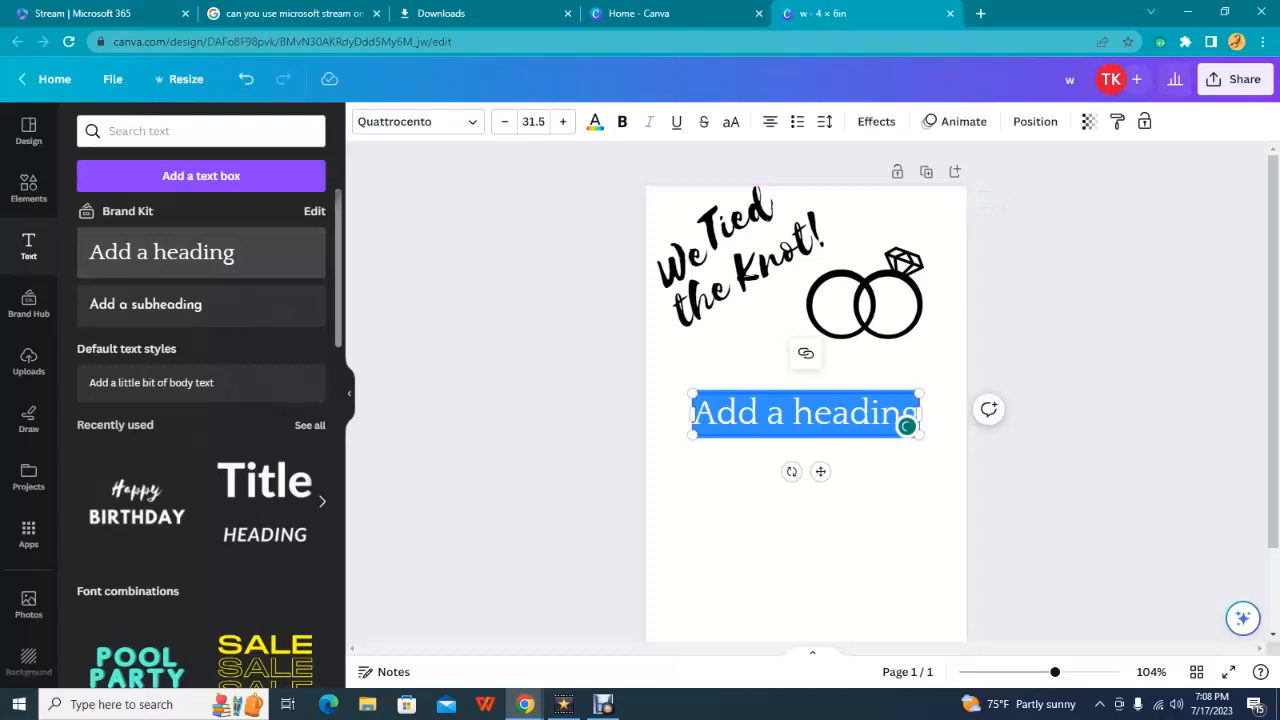
type("ON AUS")
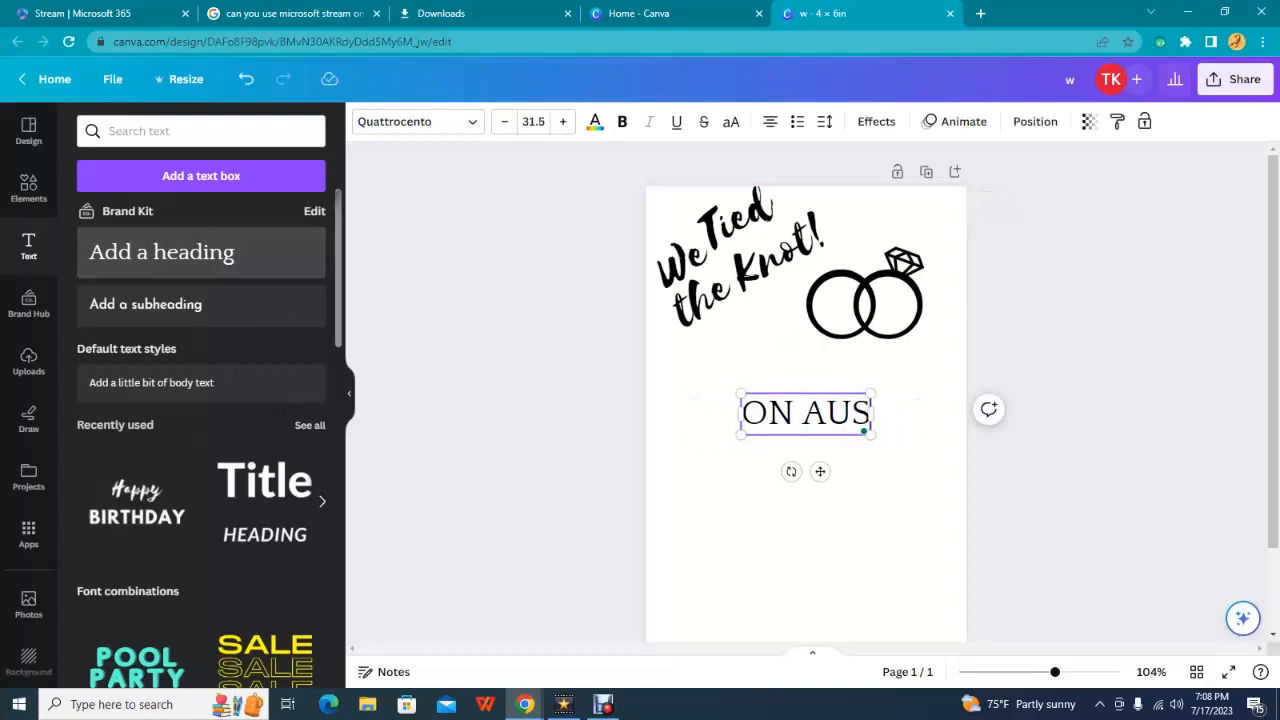
key("BackSpace")
type("GUST")
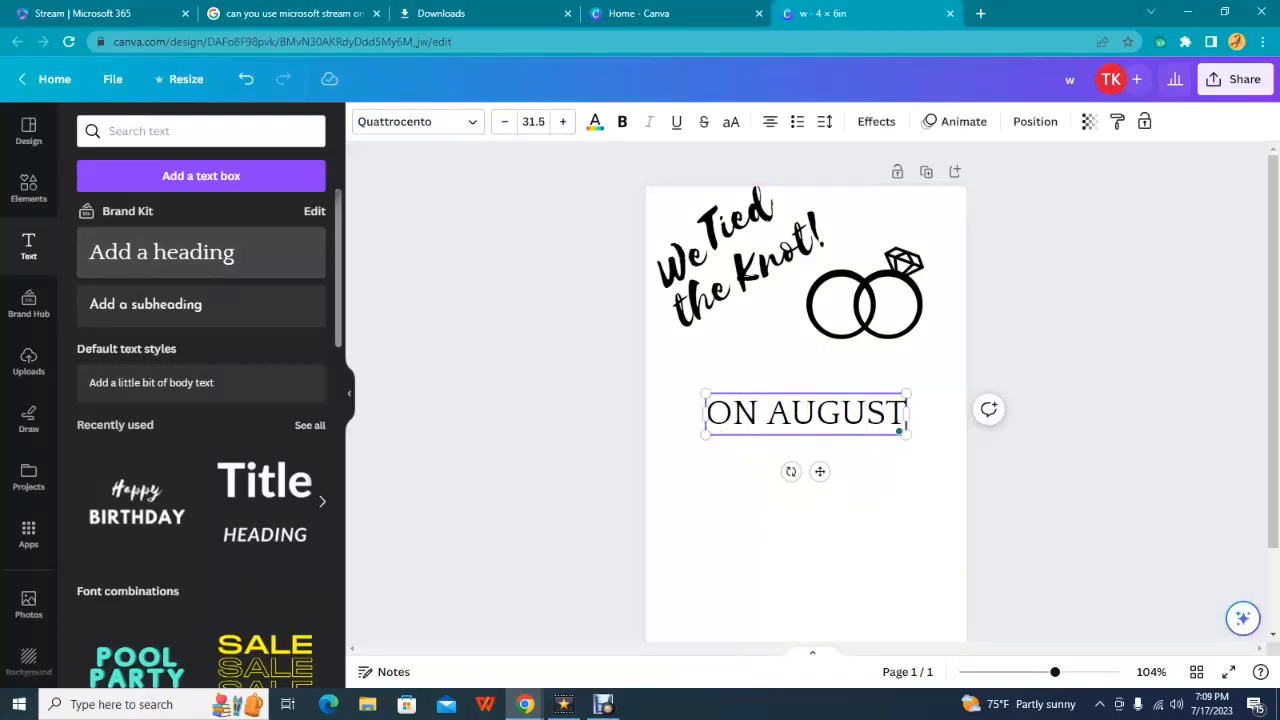
type(" 21")
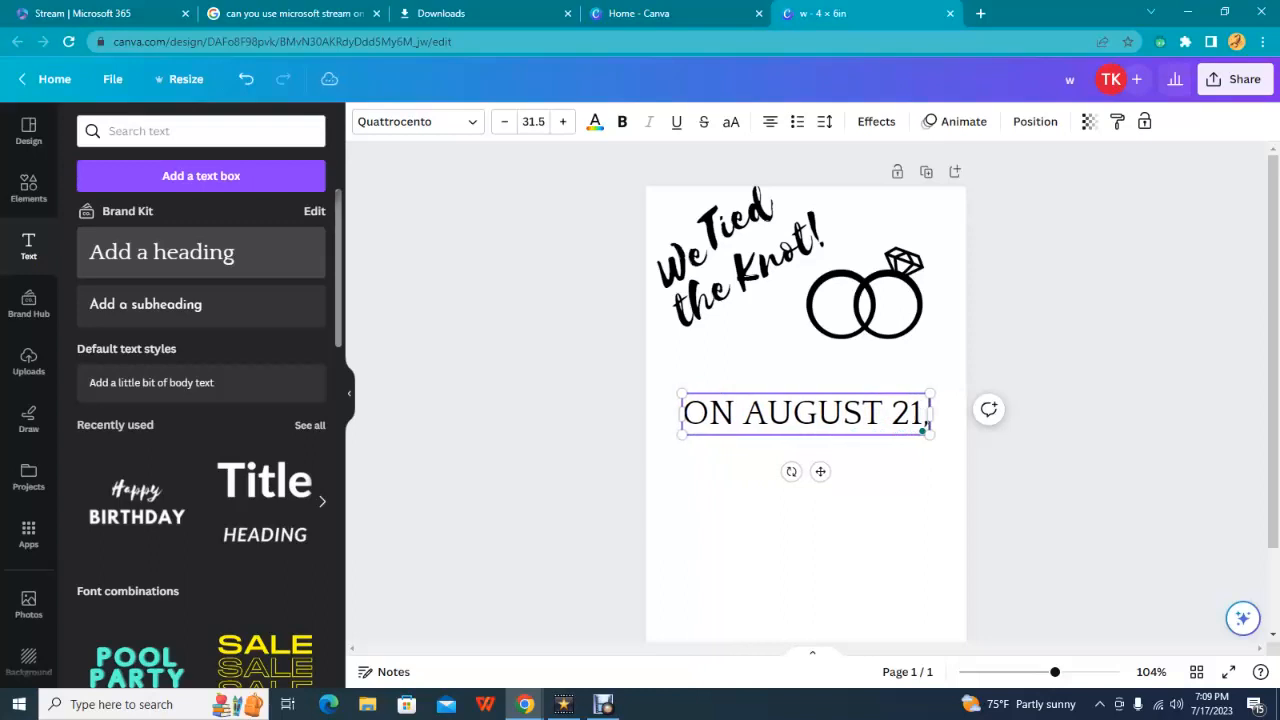
type(", 20")
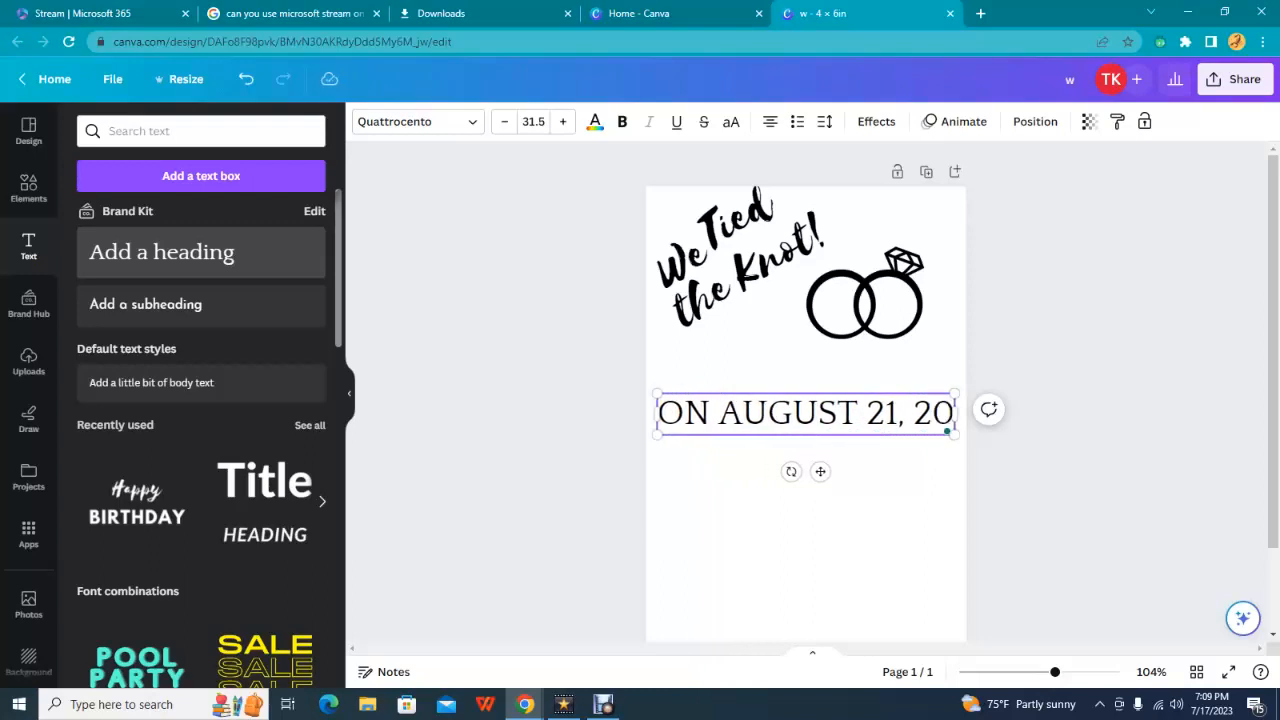
type("yy")
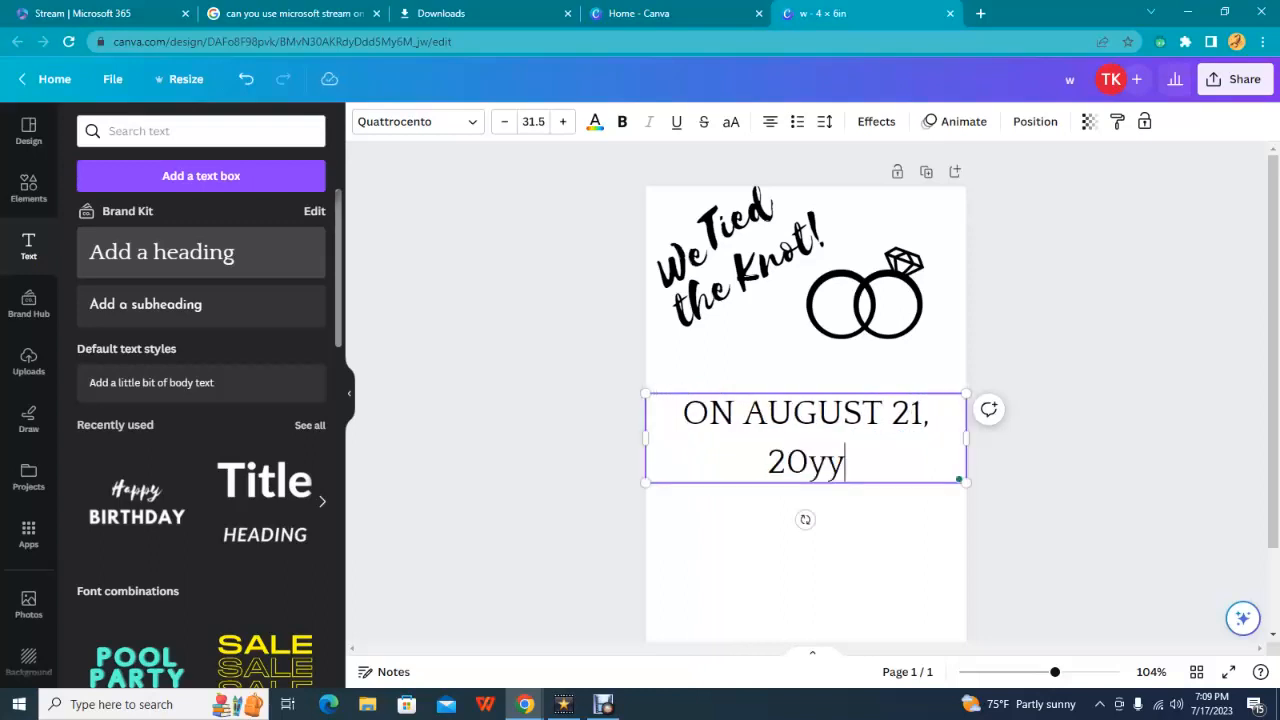
key("BackSpace")
key("BackSpace")
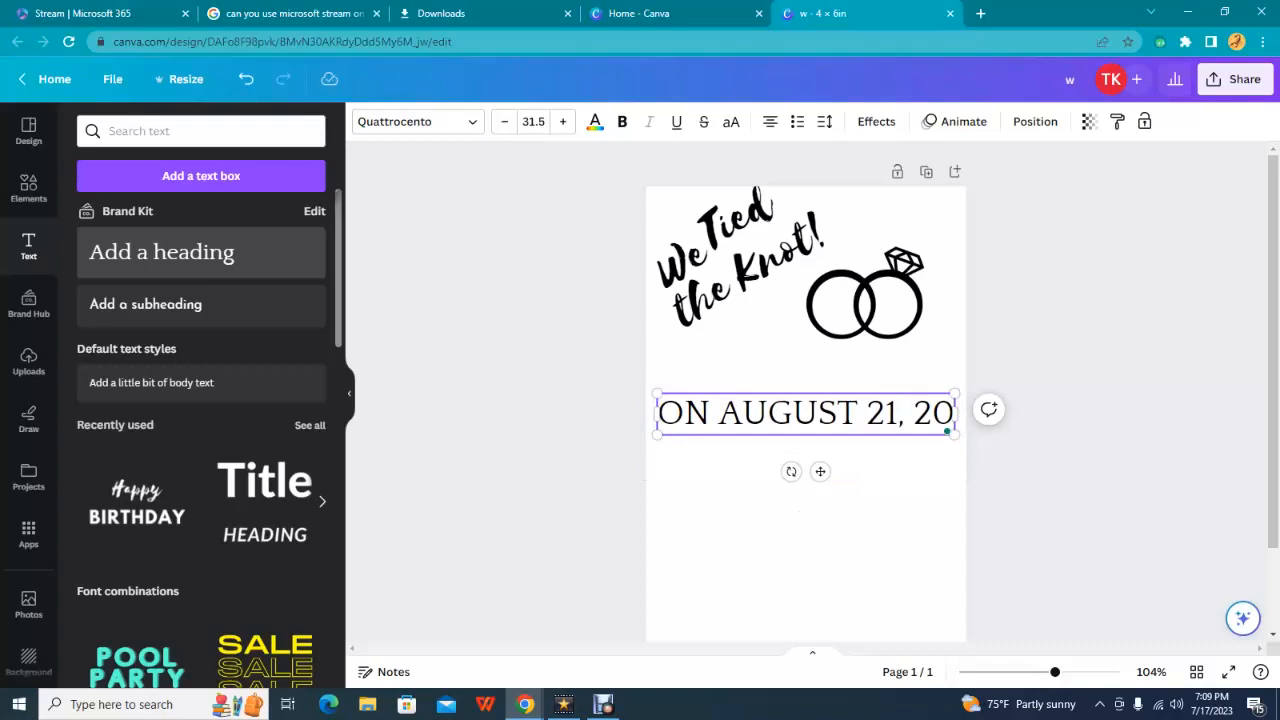
type("YY")
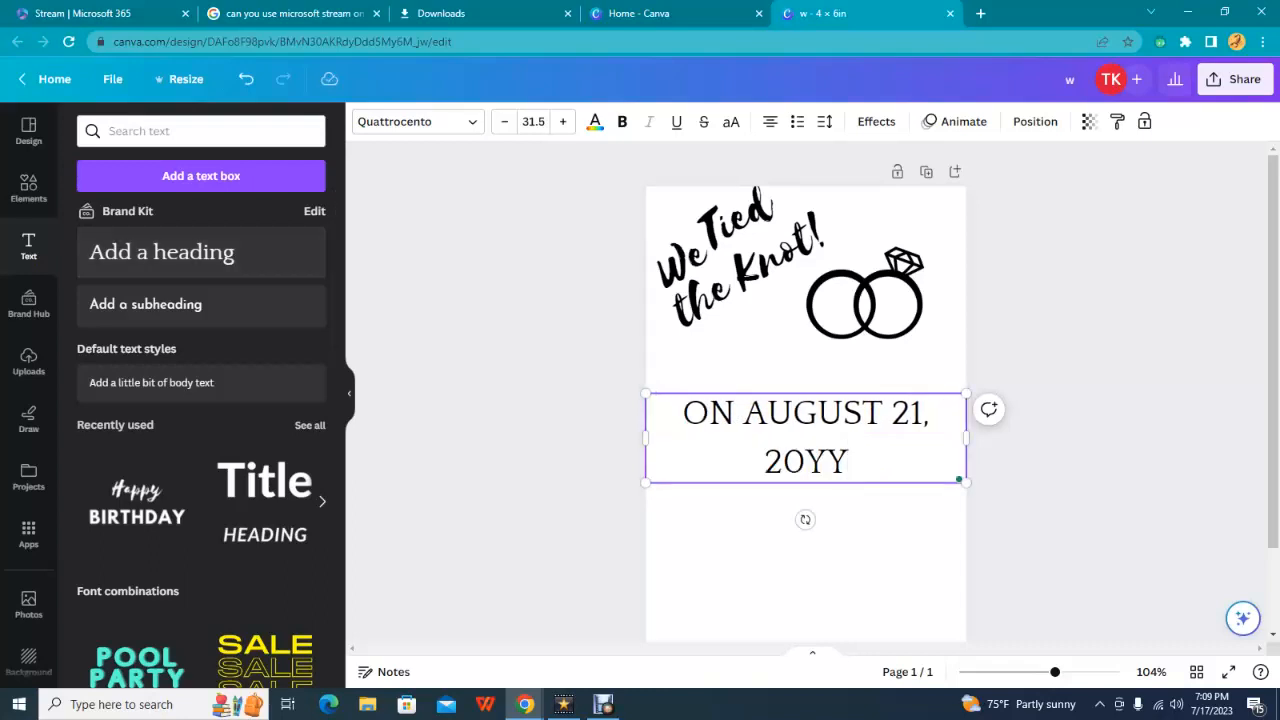
Step: Set the date text's font size to 12
left_click_drag(684, 414, 872, 464)
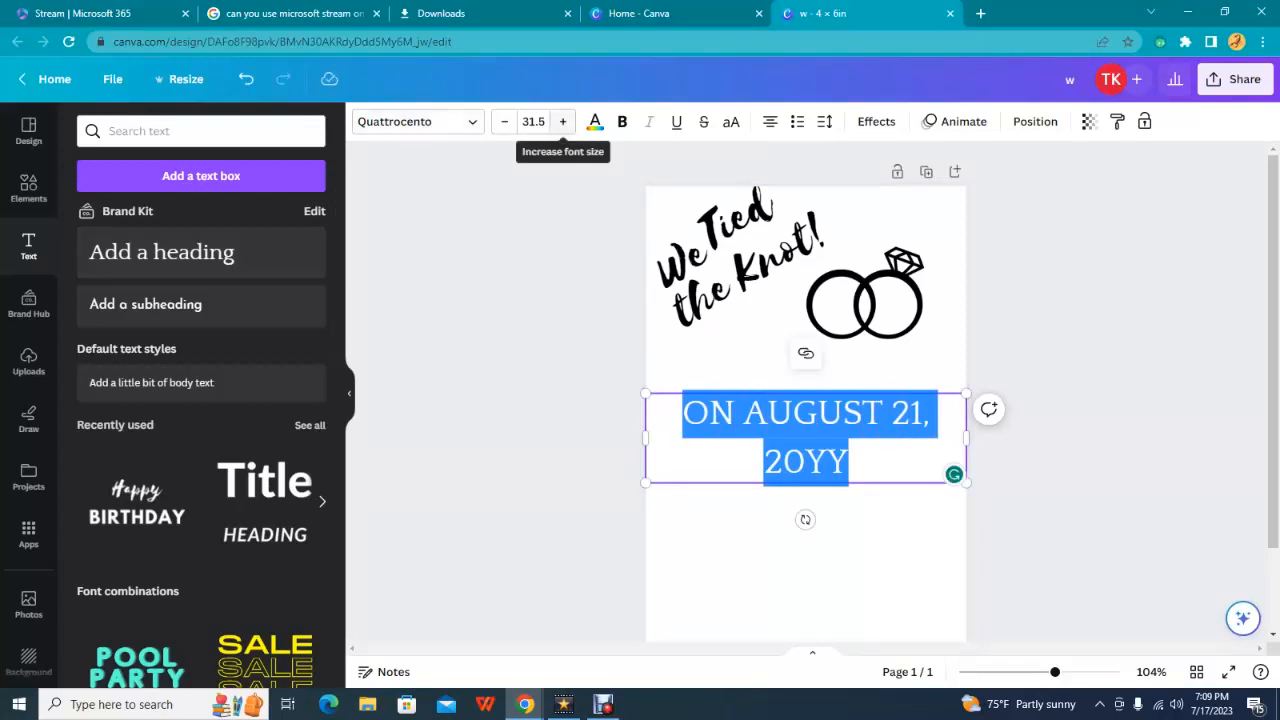
left_click(563, 121)
left_click(563, 121)
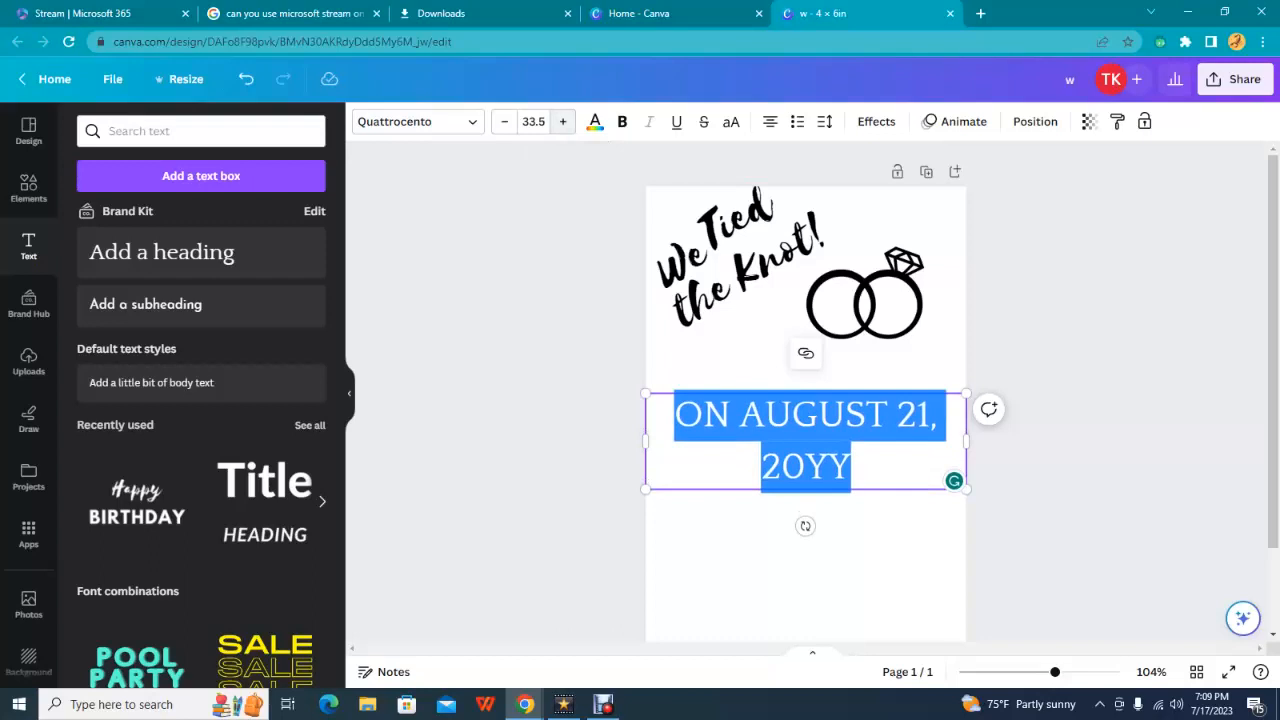
left_click(533, 121)
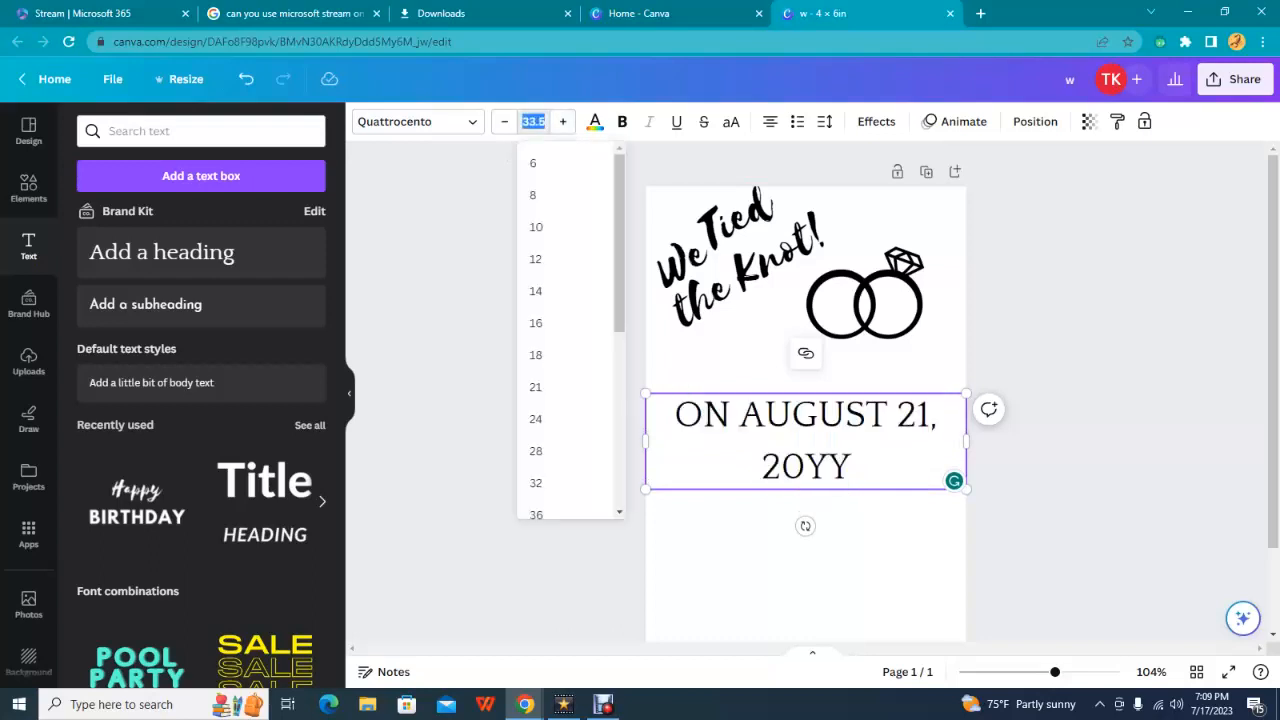
type("12")
key("Return")
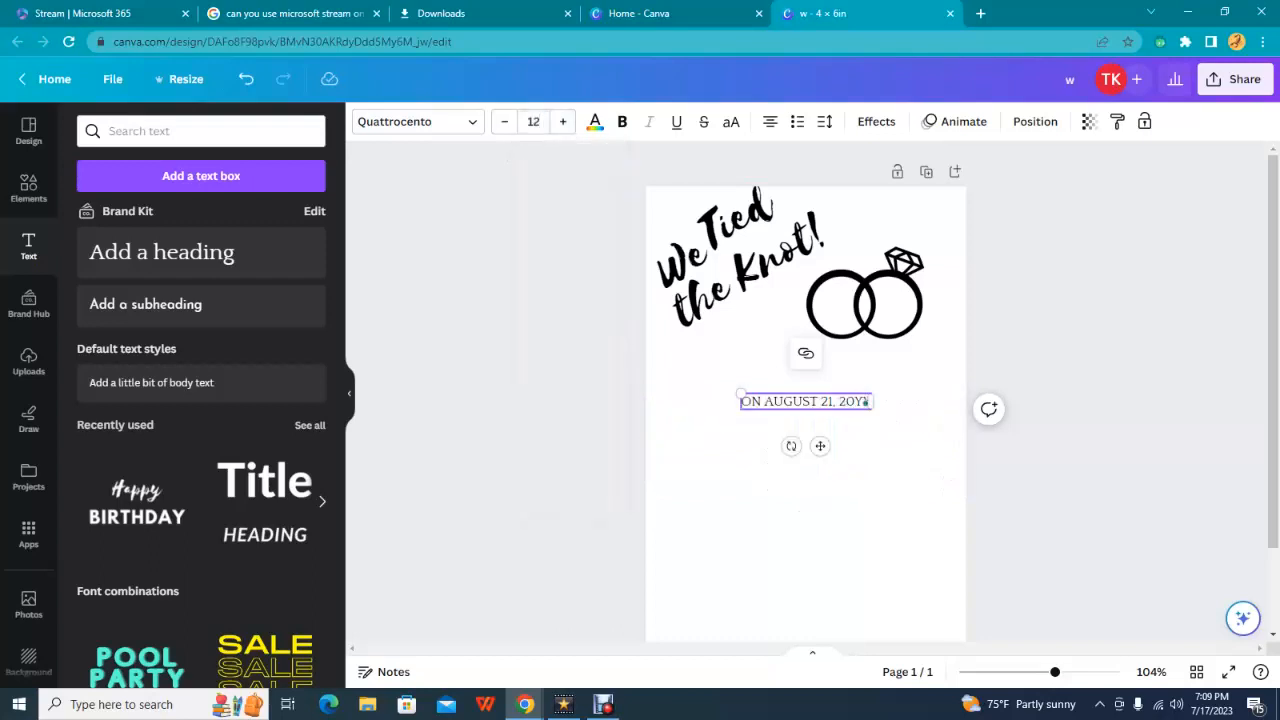
Step: Change the date line's font to League Spartan
left_click(417, 121)
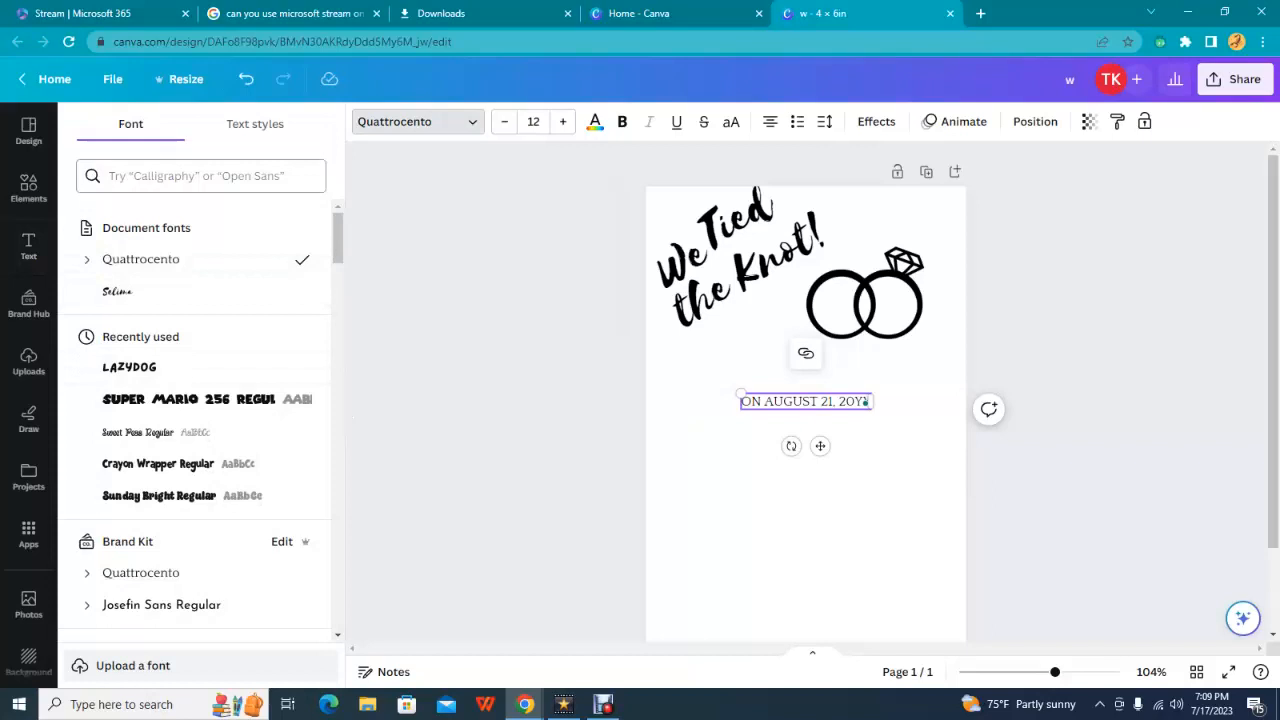
left_click(200, 175)
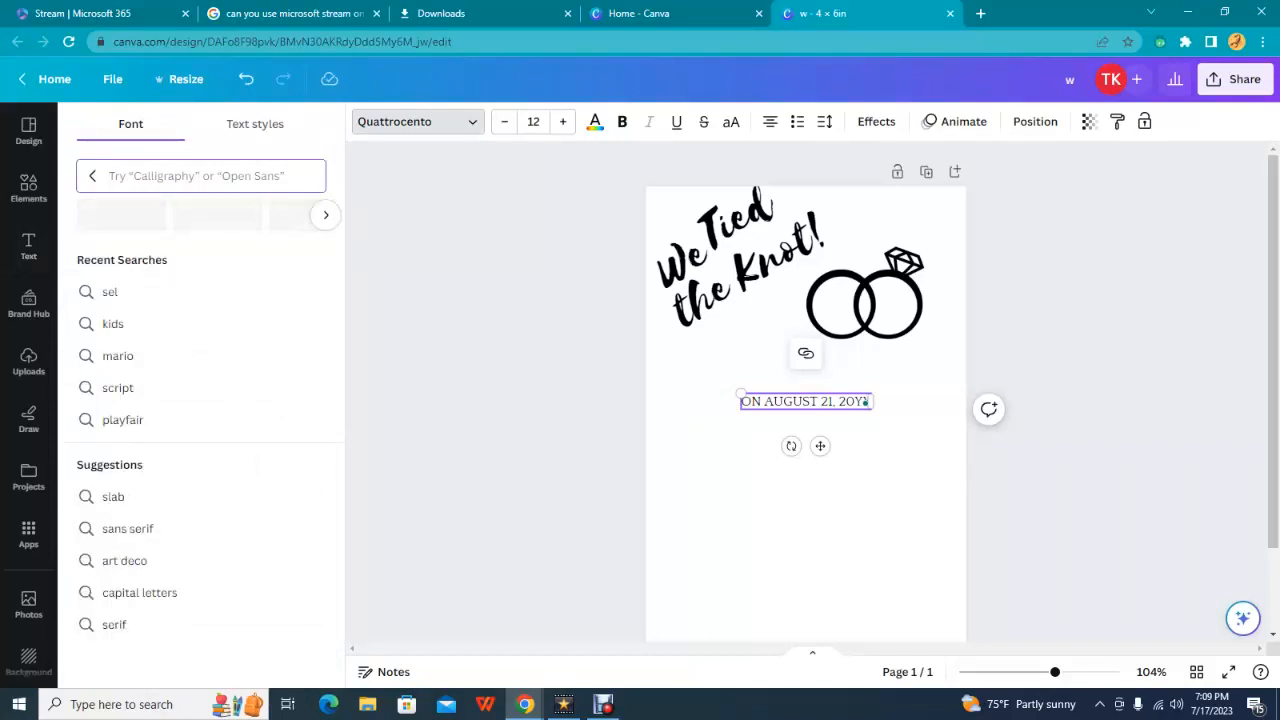
type("LEA")
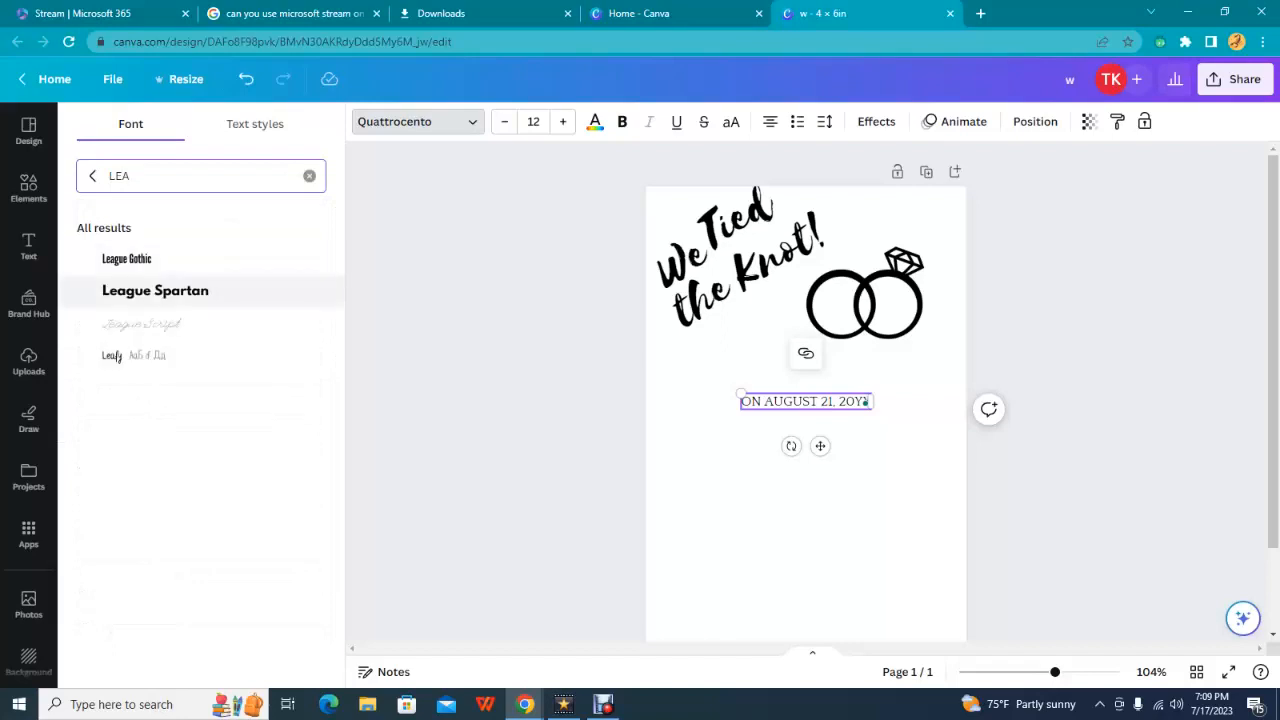
left_click(155, 290)
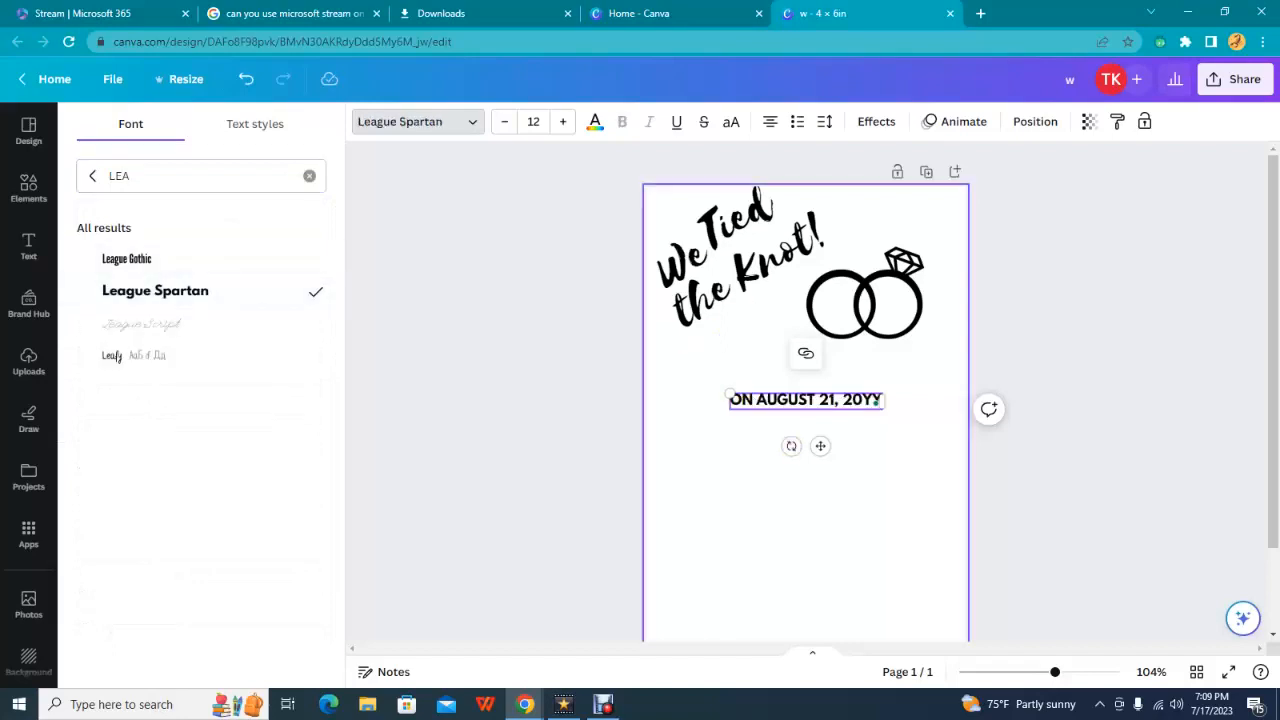
Step: Move the date line up so it sits just beneath the rings
left_click_drag(820, 446, 820, 415)
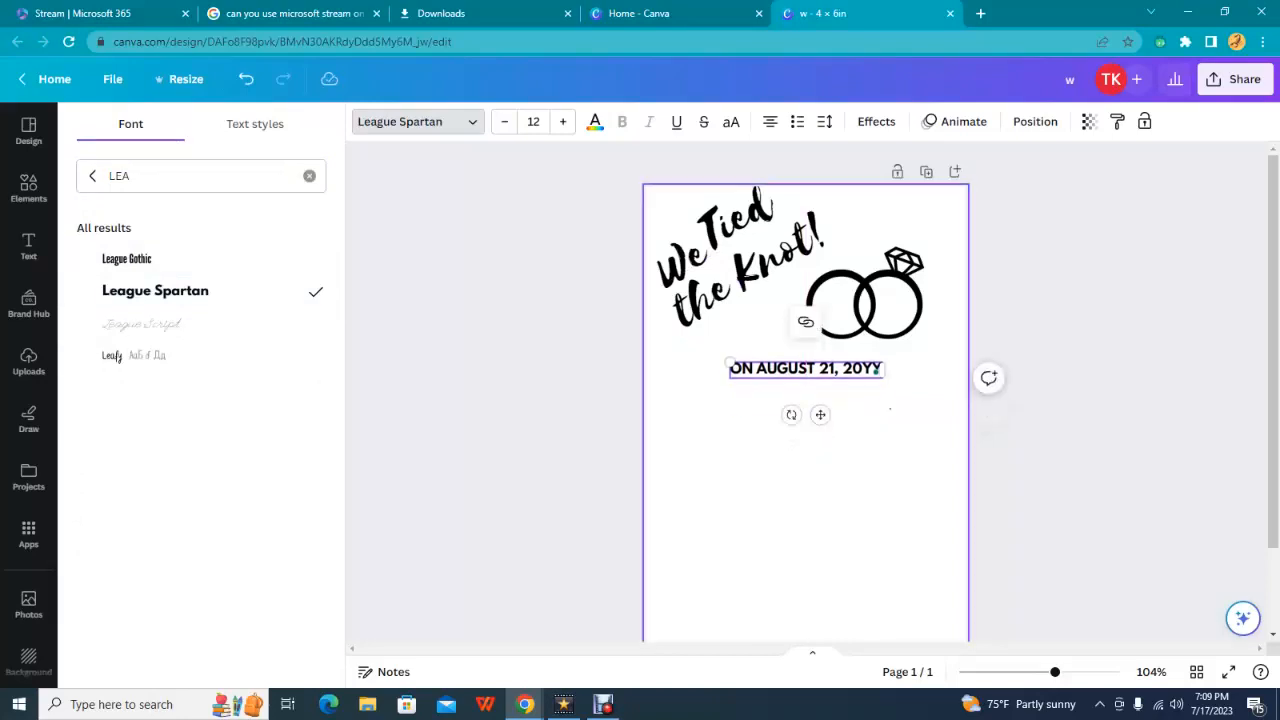
left_click(822, 465)
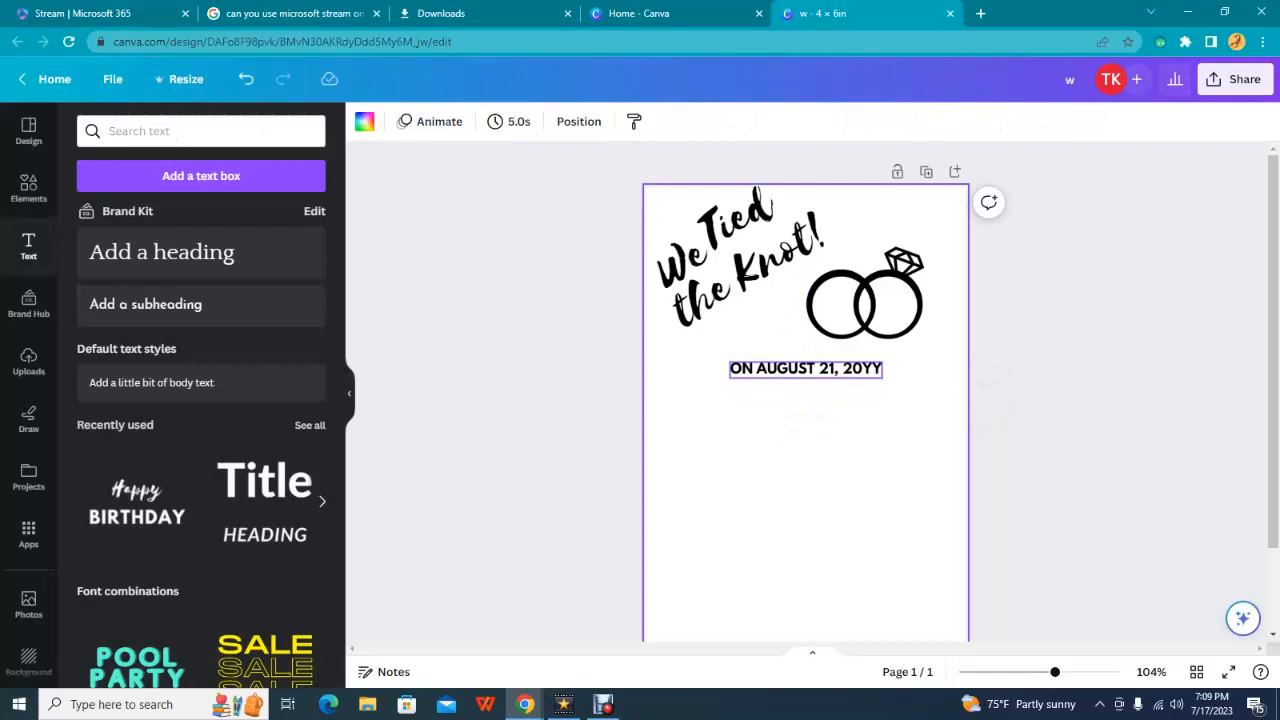
left_click(805, 369)
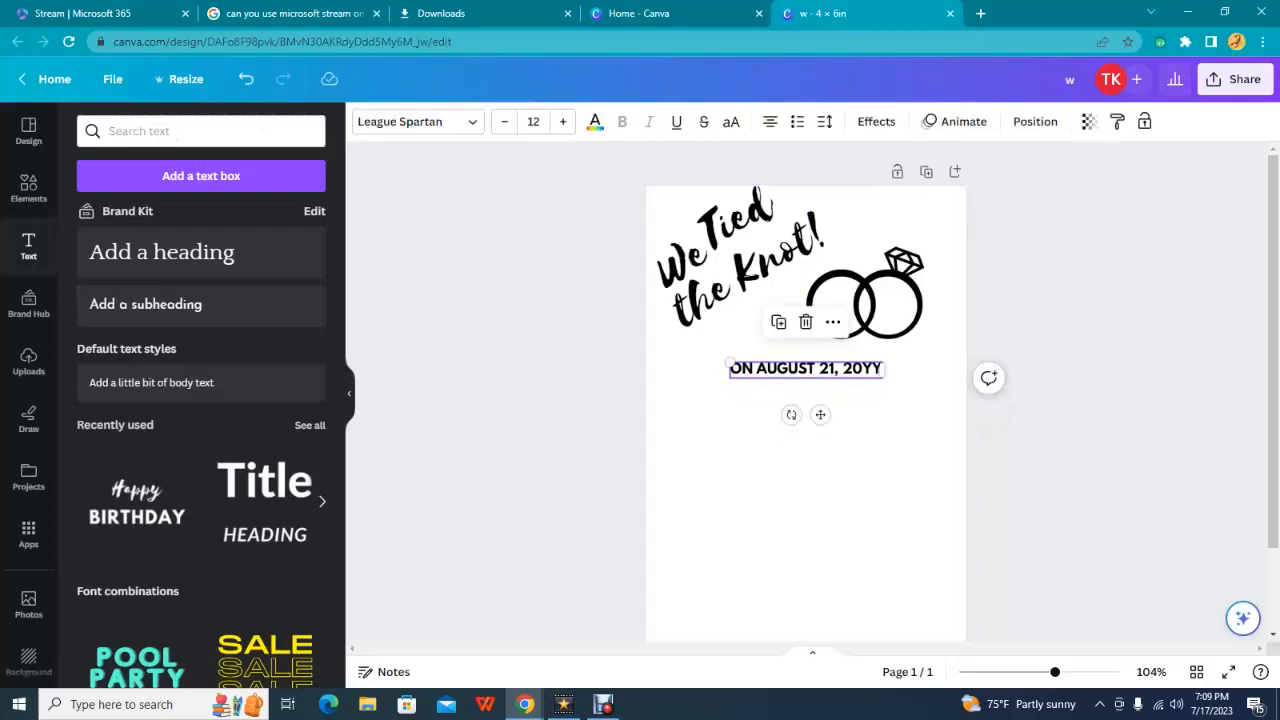
Step: Adjust the date line's transparency, trying around 34 before settling at 61
left_click_drag(729, 368, 885, 368)
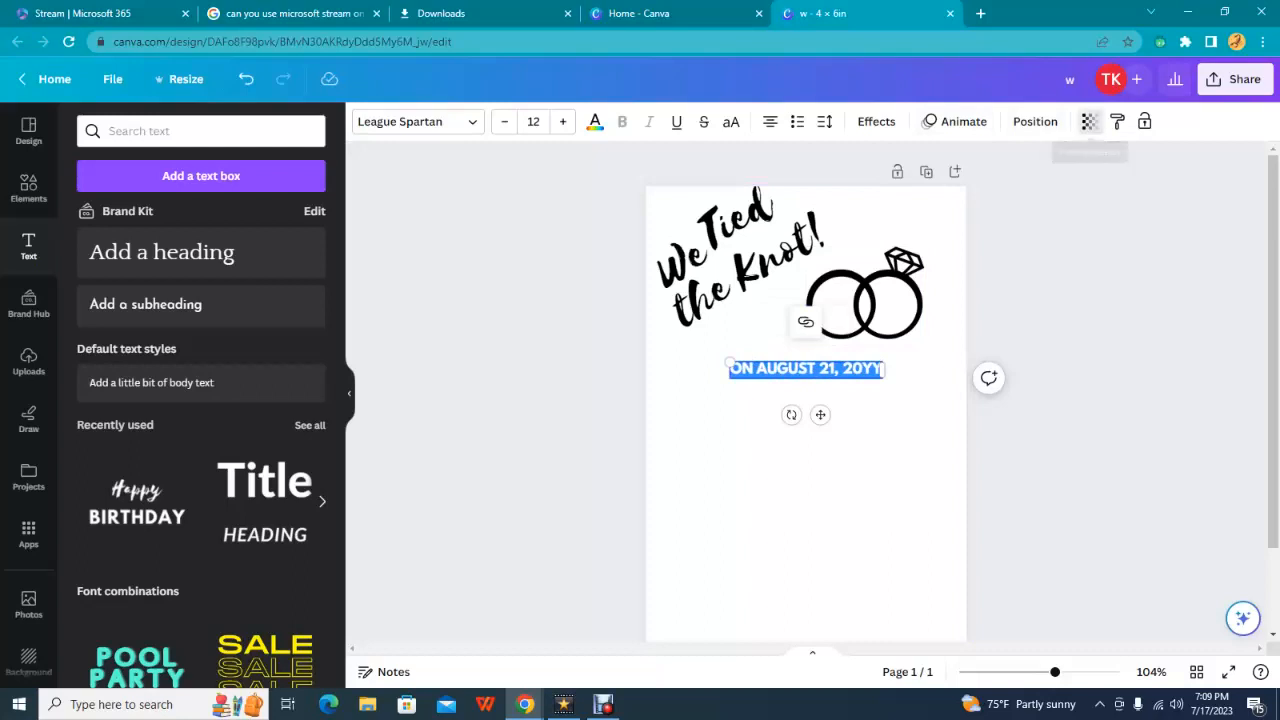
left_click(1089, 121)
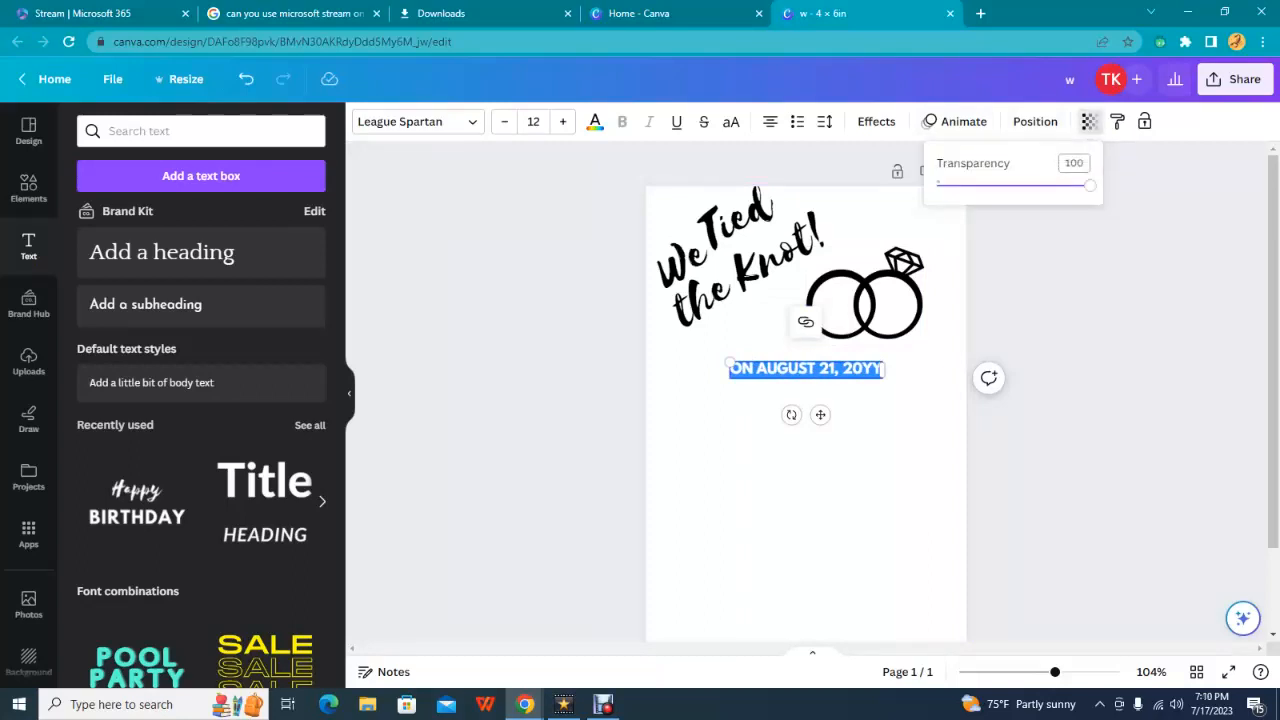
left_click_drag(1090, 185, 1041, 185)
left_click(880, 470)
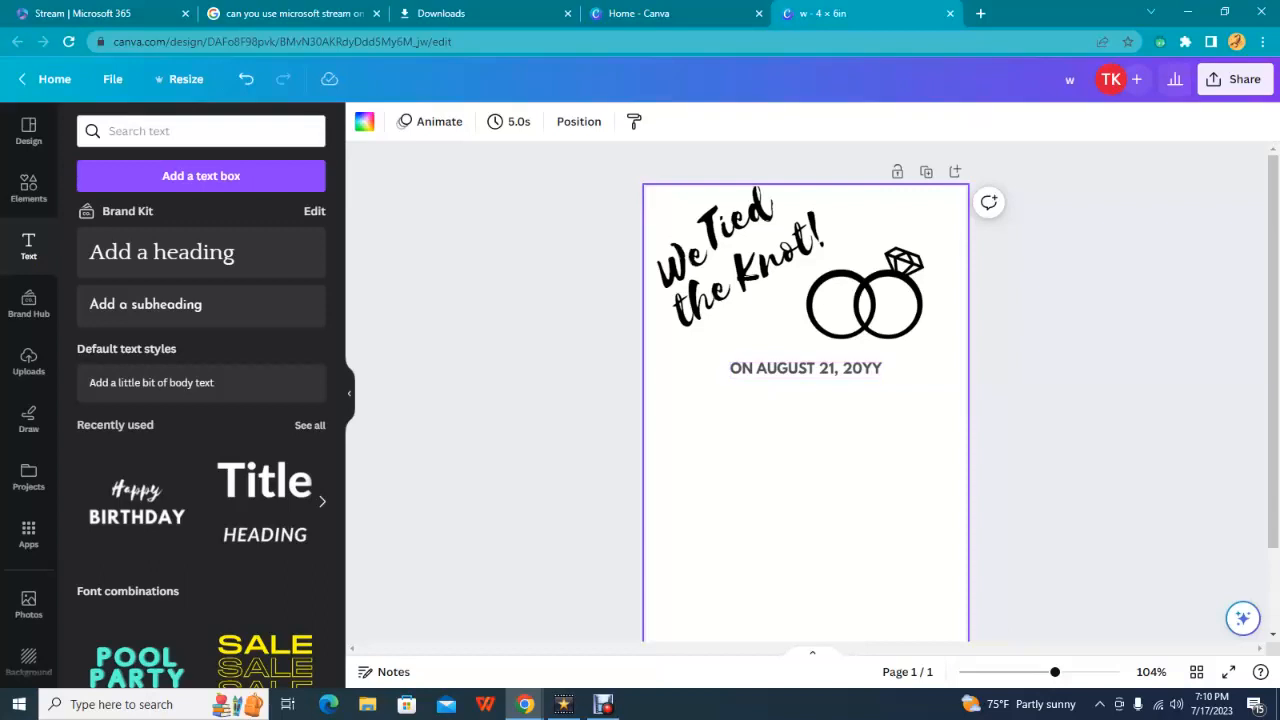
left_click(805, 368)
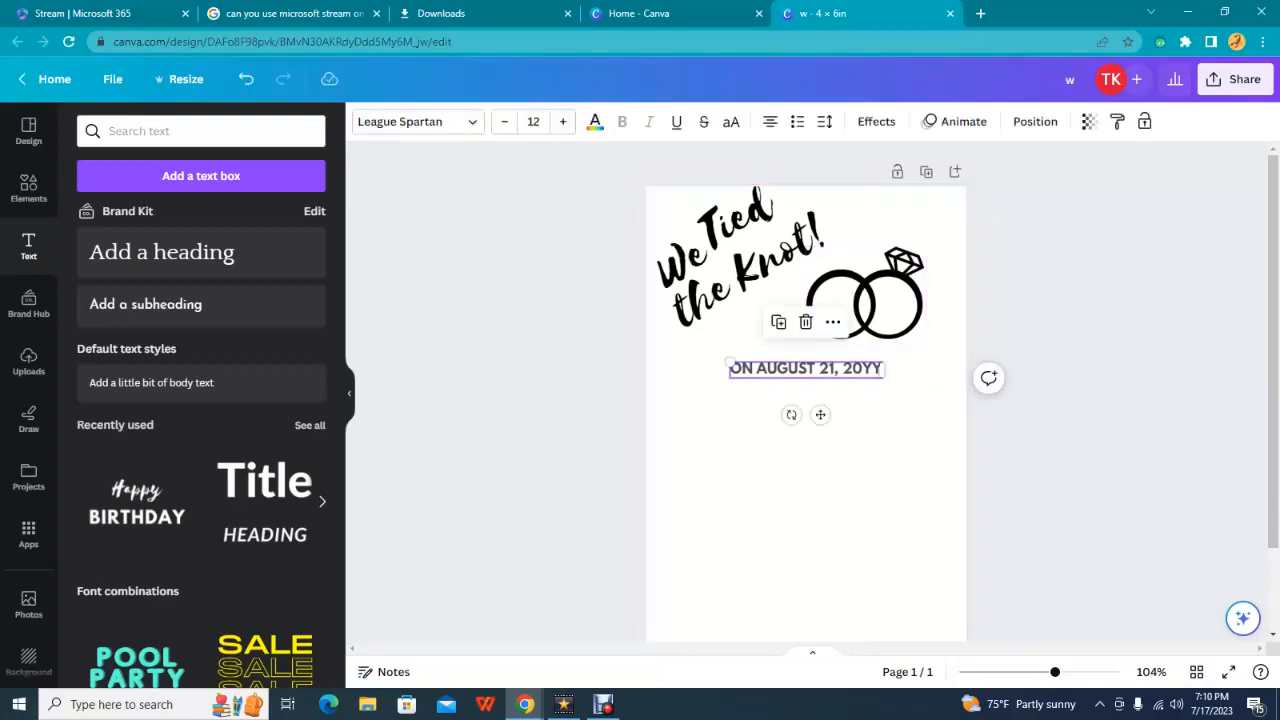
left_click(1088, 121)
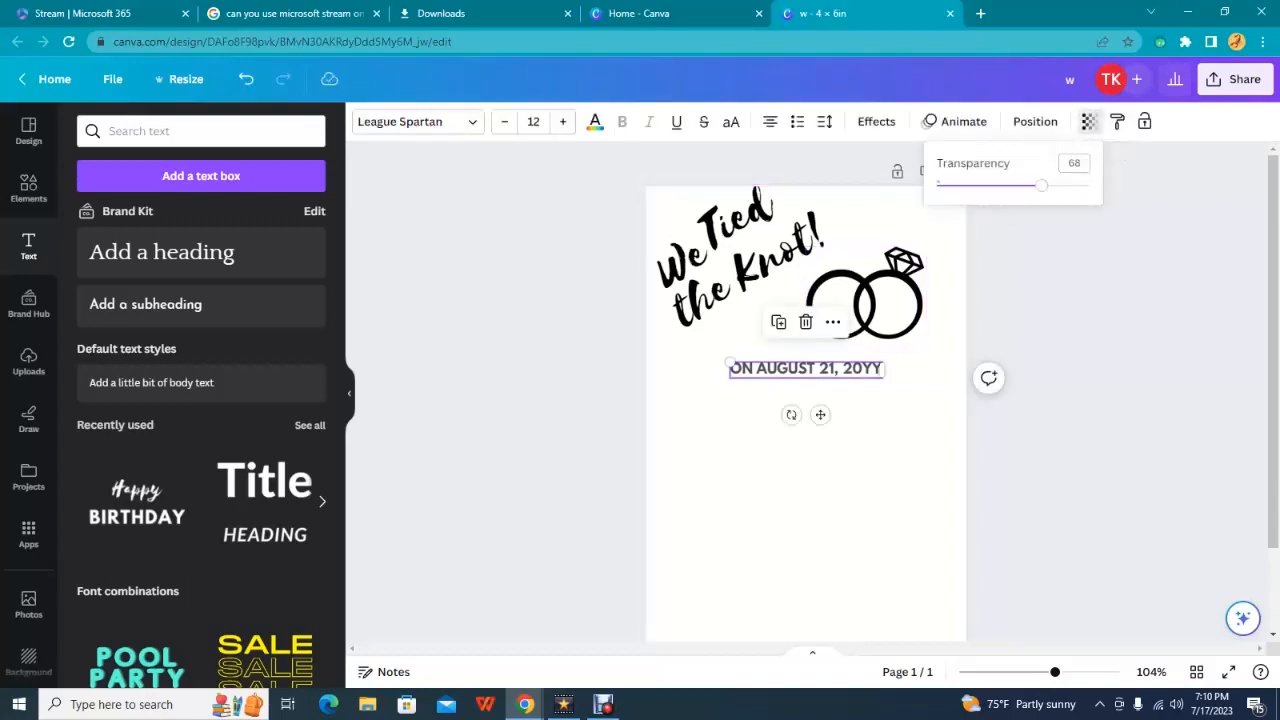
left_click_drag(1042, 185, 989, 185)
left_click(790, 545)
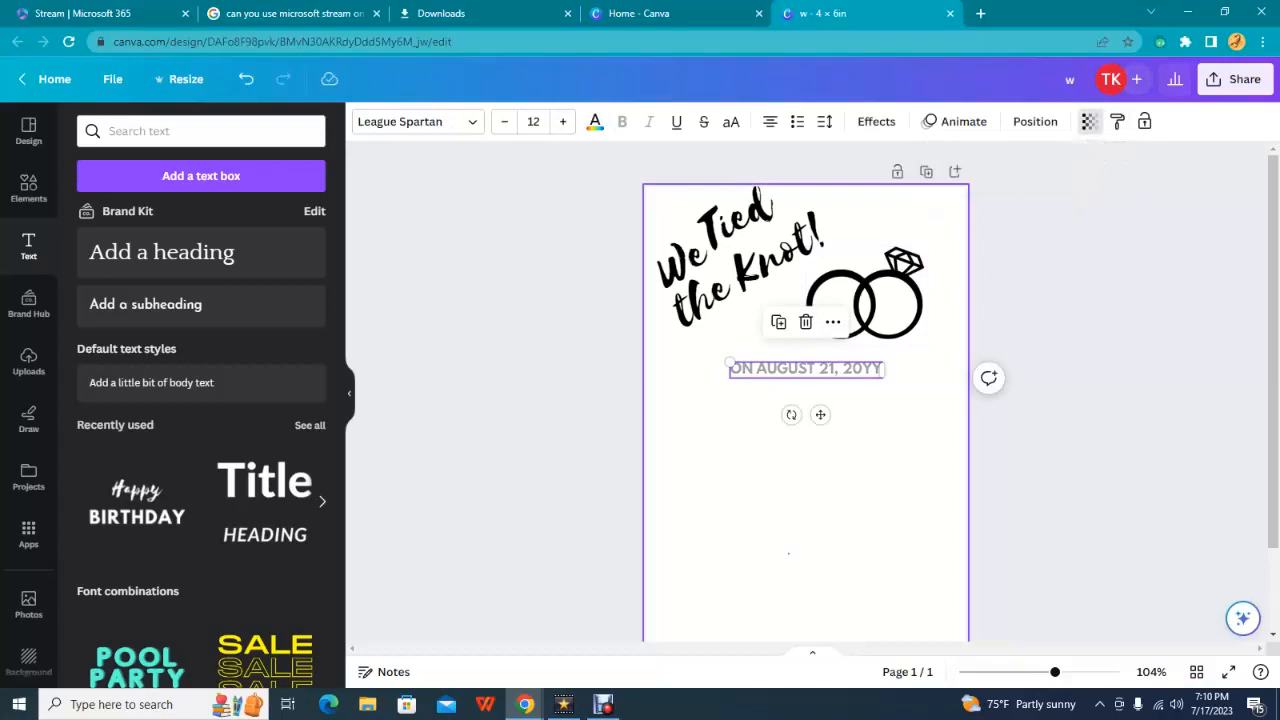
left_click(806, 369)
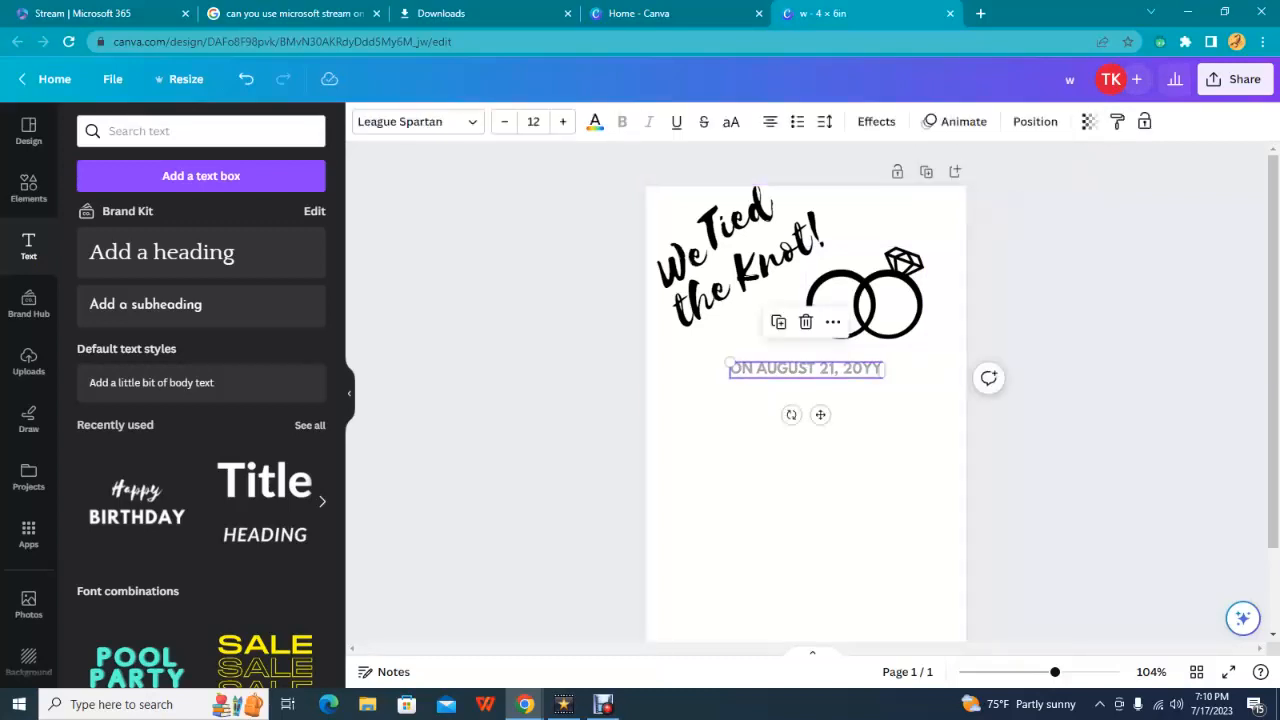
left_click(1088, 121)
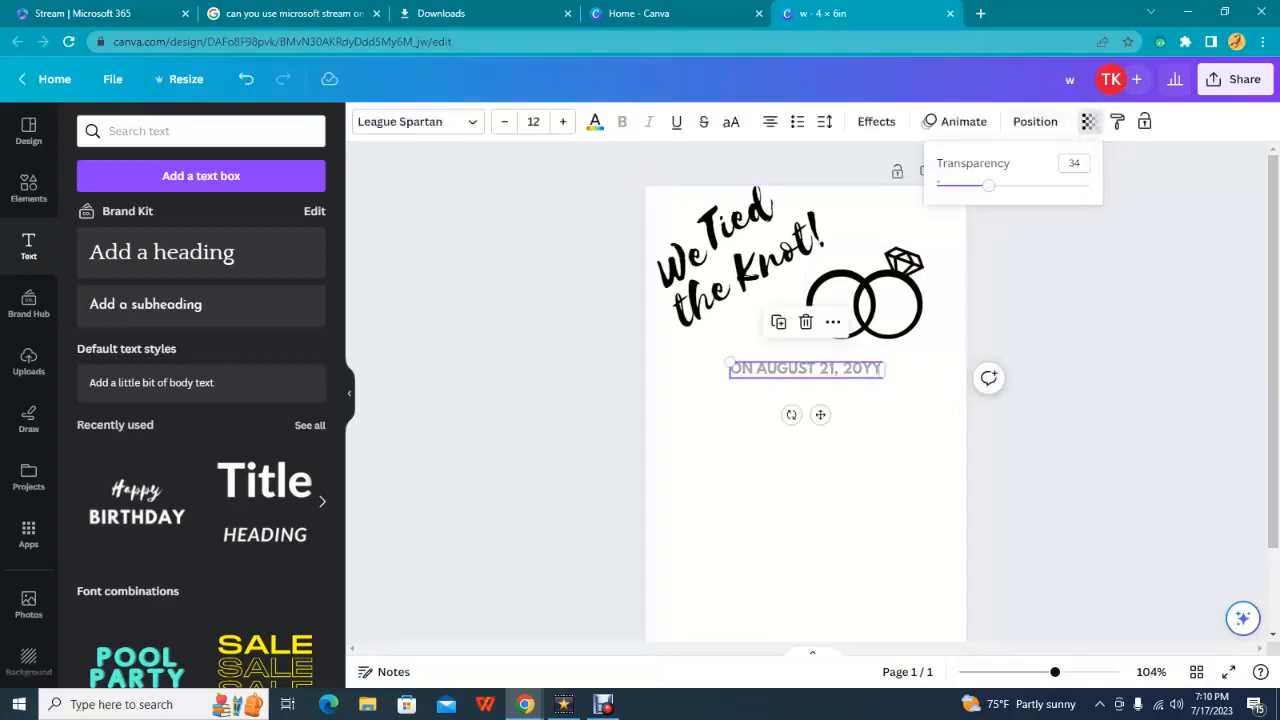
left_click_drag(988, 185, 1036, 185)
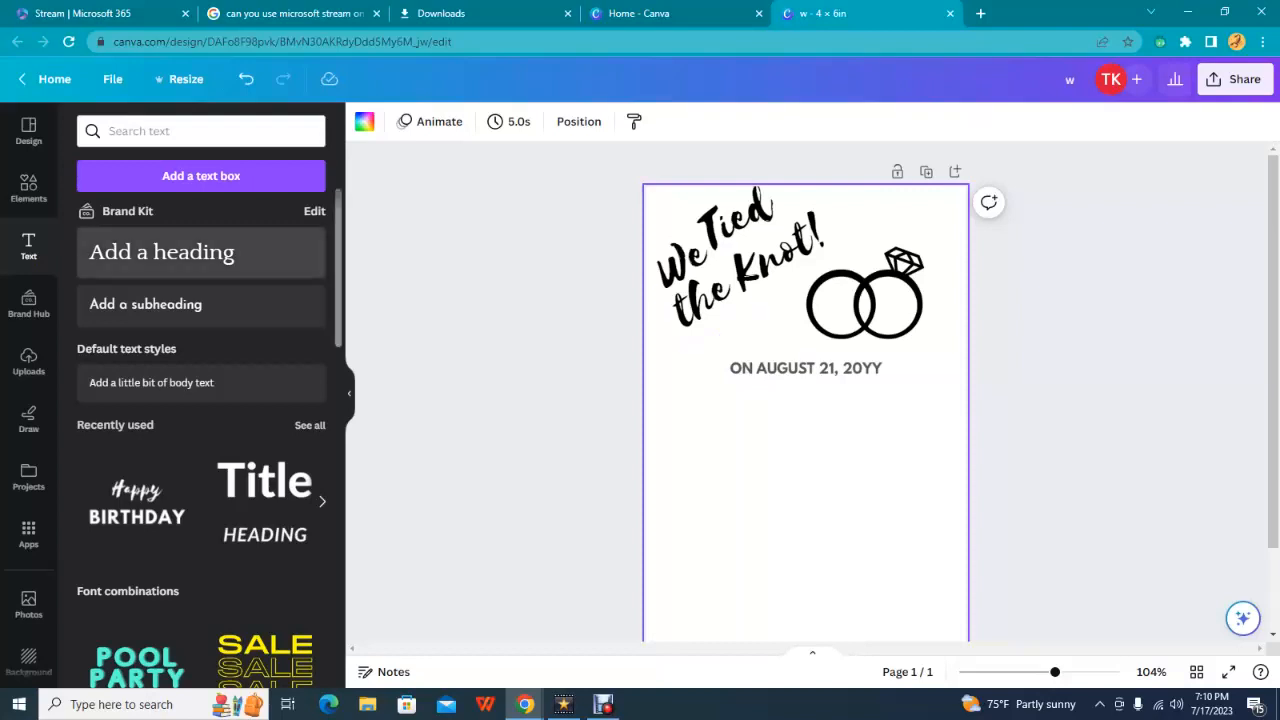
Step: Add a new heading with the couple's full names joined by '&' and select its text
left_click(161, 252)
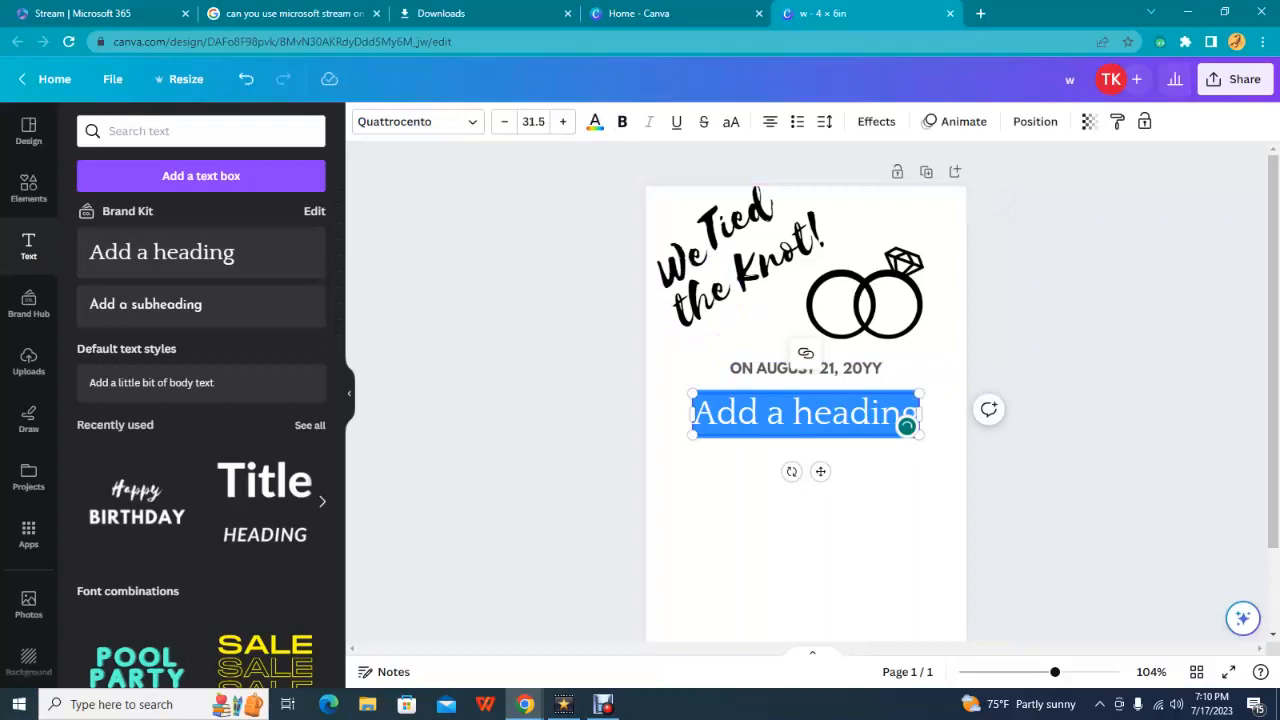
type("tRACY")
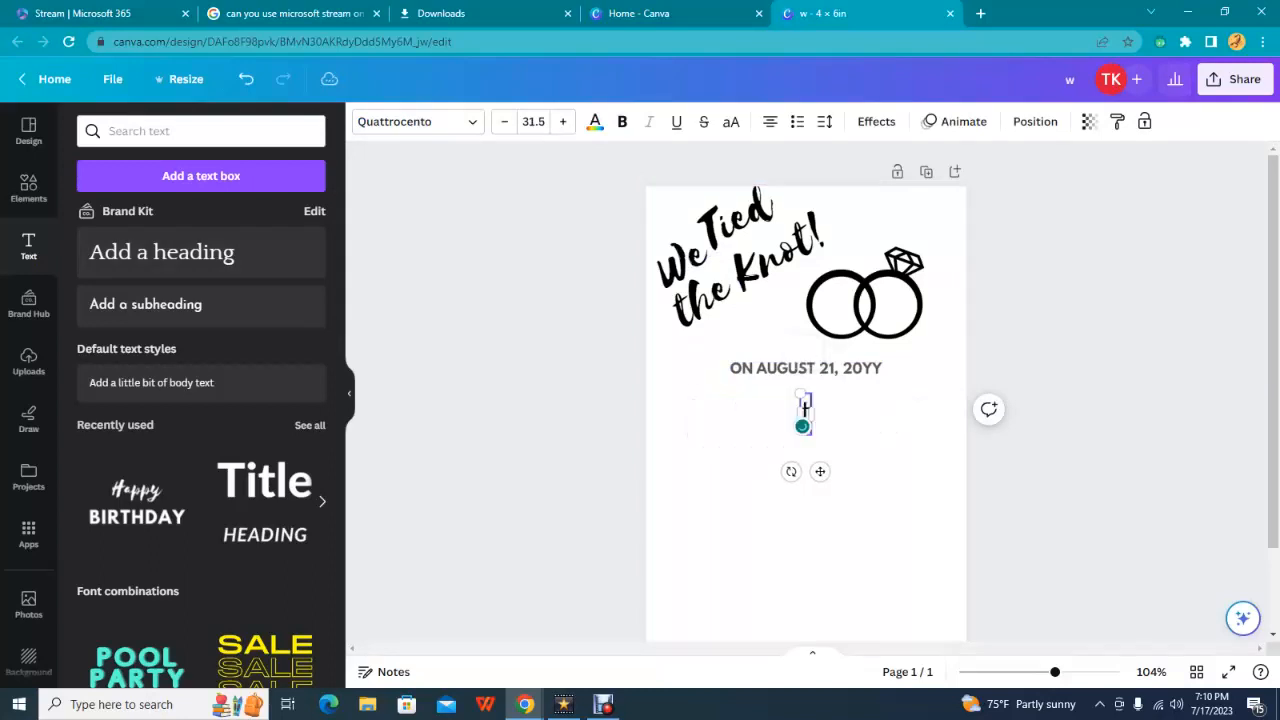
key("BackSpace")
key("BackSpace")
key("BackSpace")
key("BackSpace")
key("BackSpace")
type("Tracy Smith")
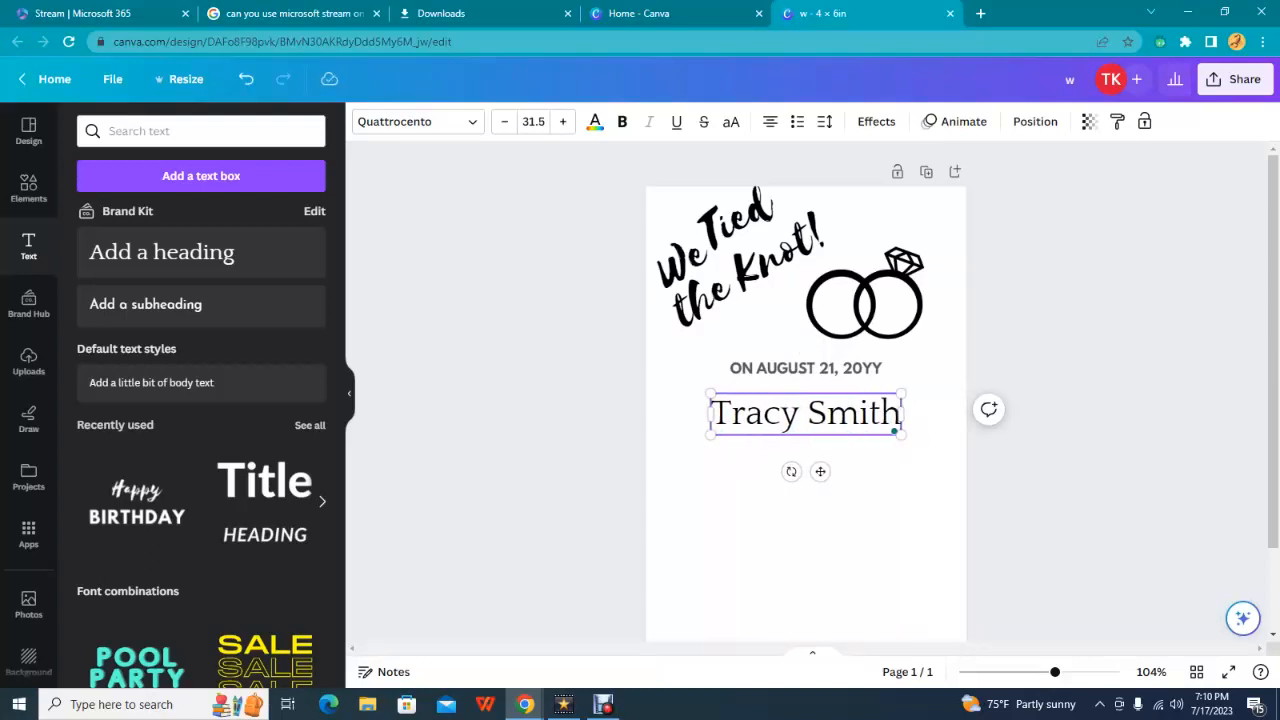
type(" &")
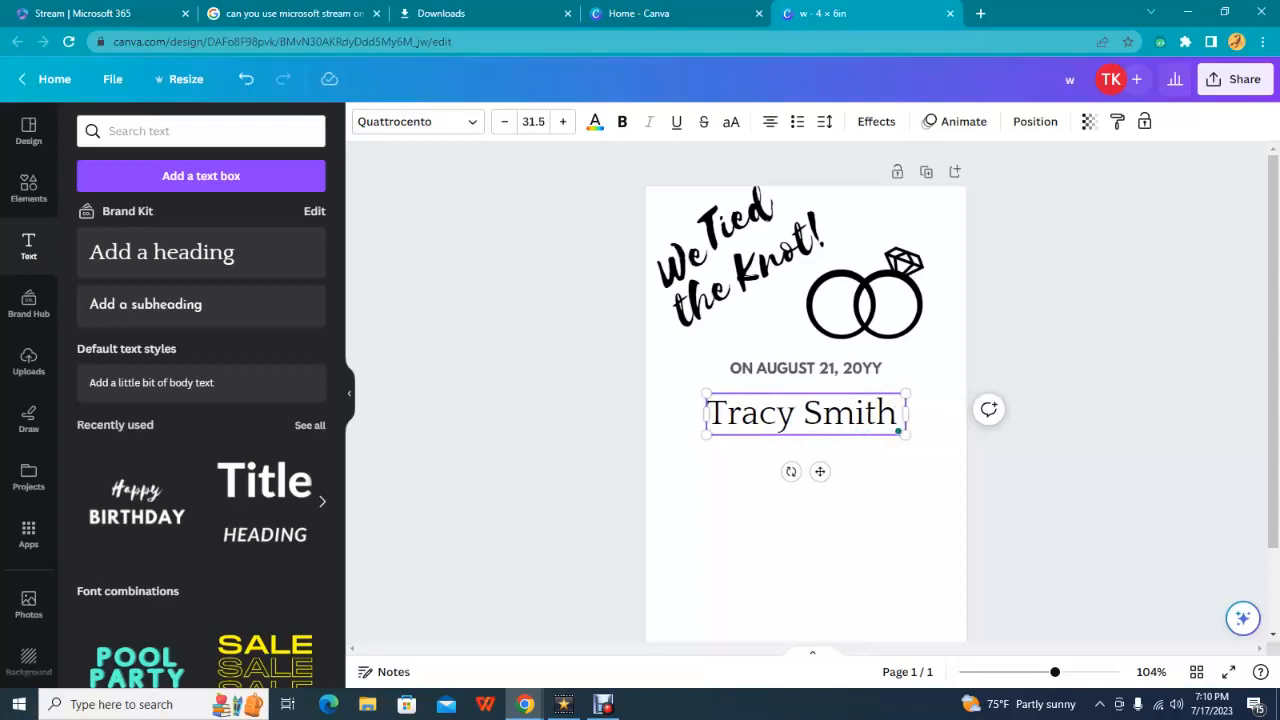
type(" G")
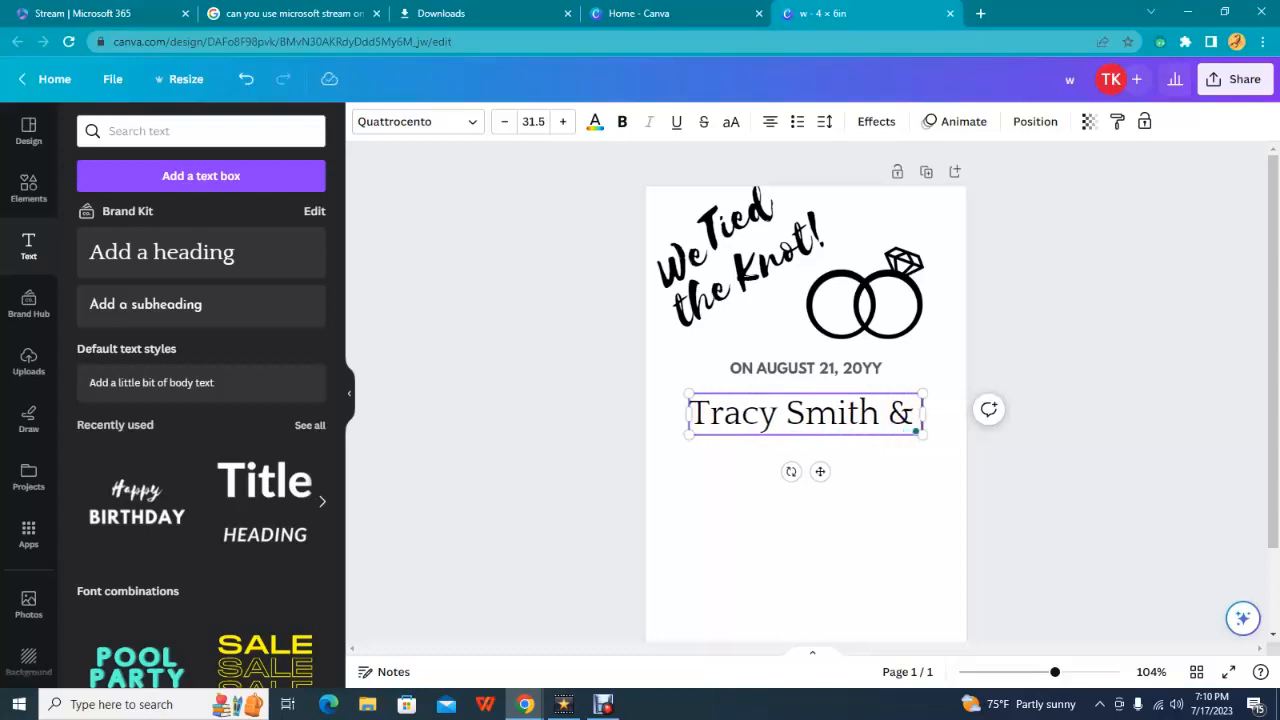
type("ary")
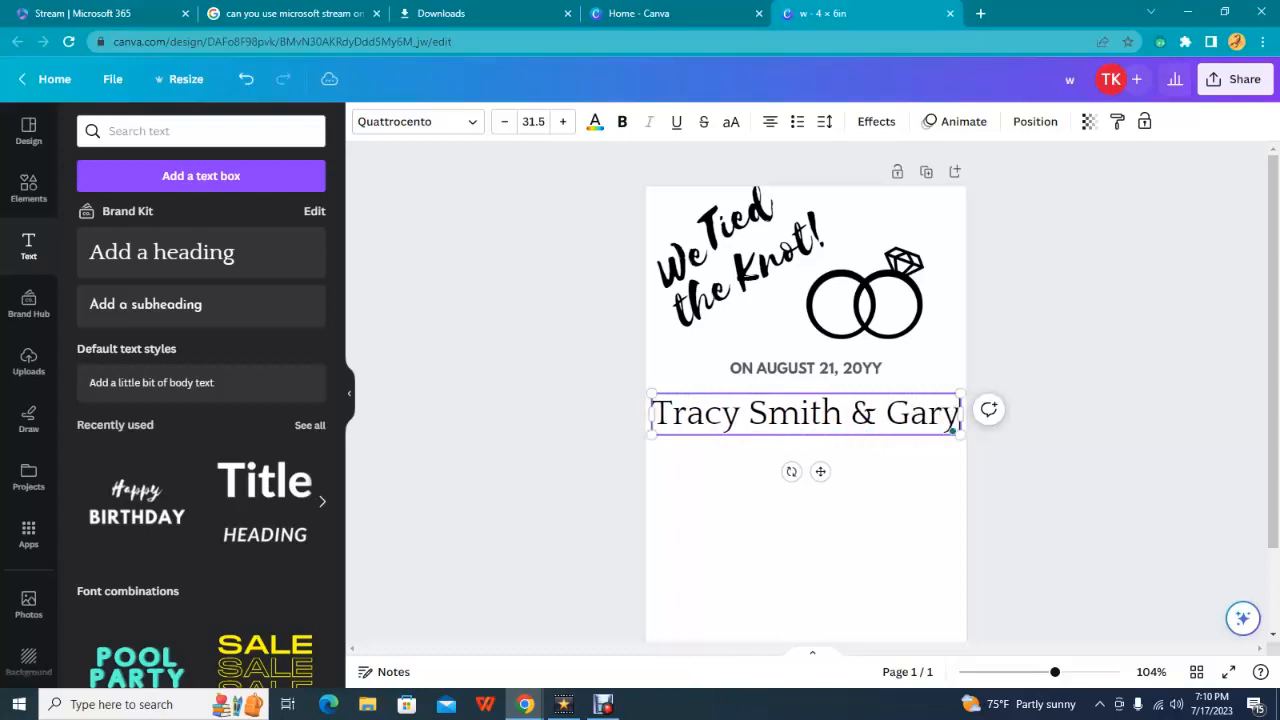
type(" Wright")
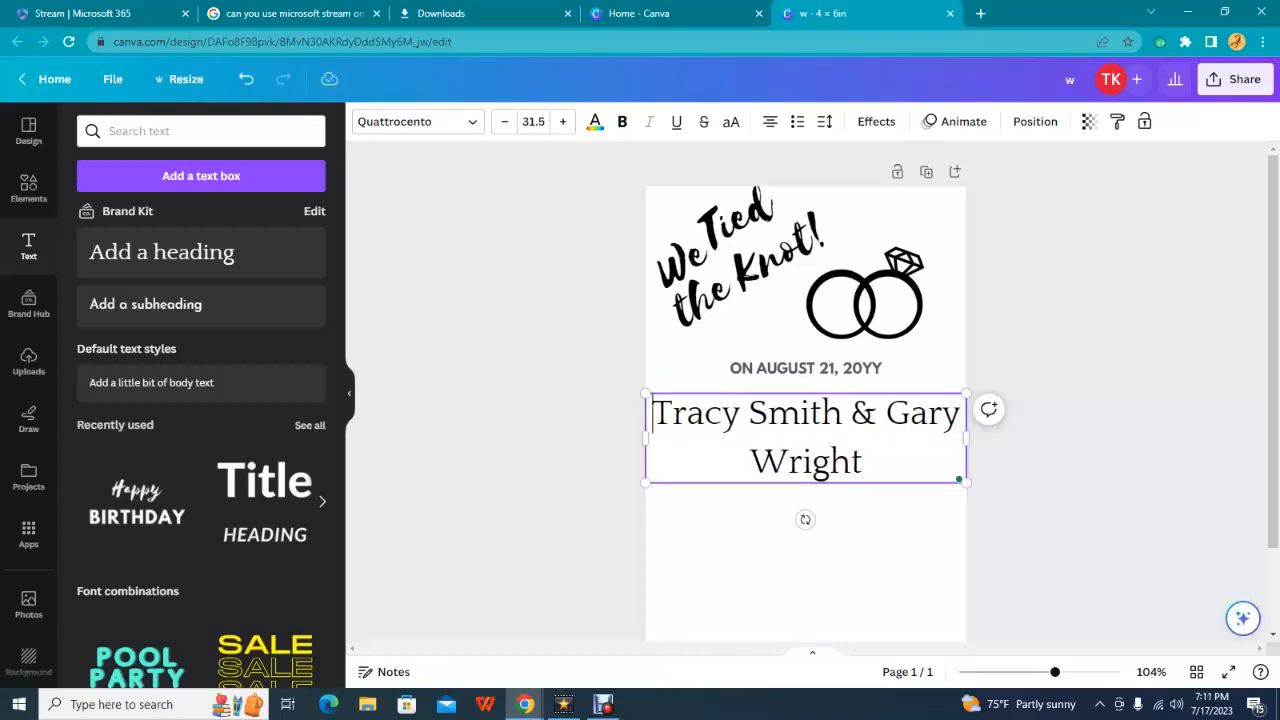
key("ctrl+a")
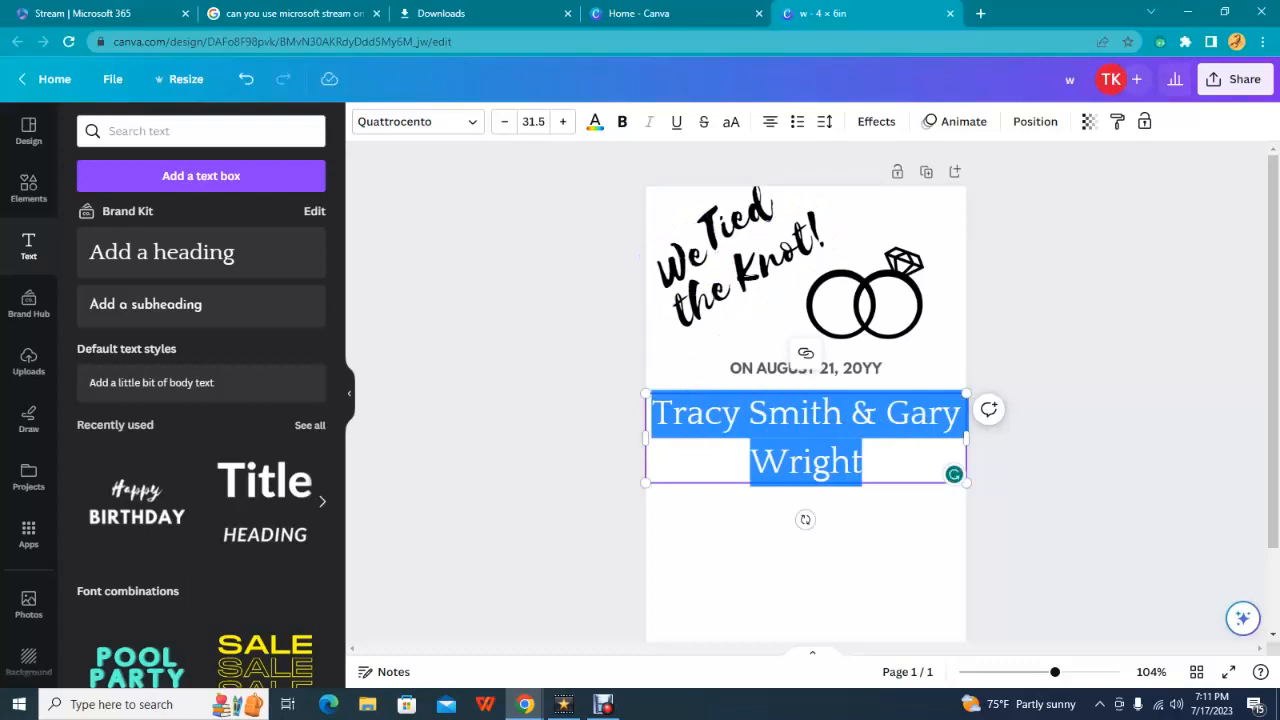
Step: Set the names line to the Selima font at size 24
left_click(418, 122)
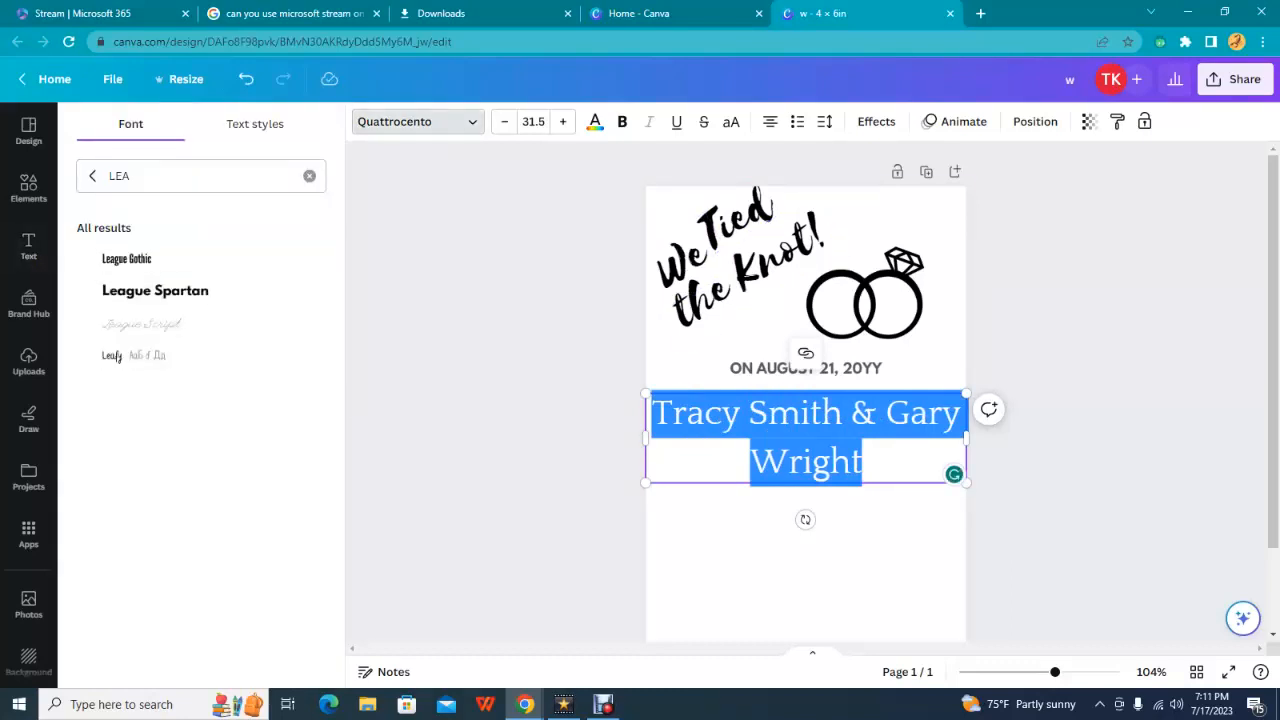
left_click(92, 175)
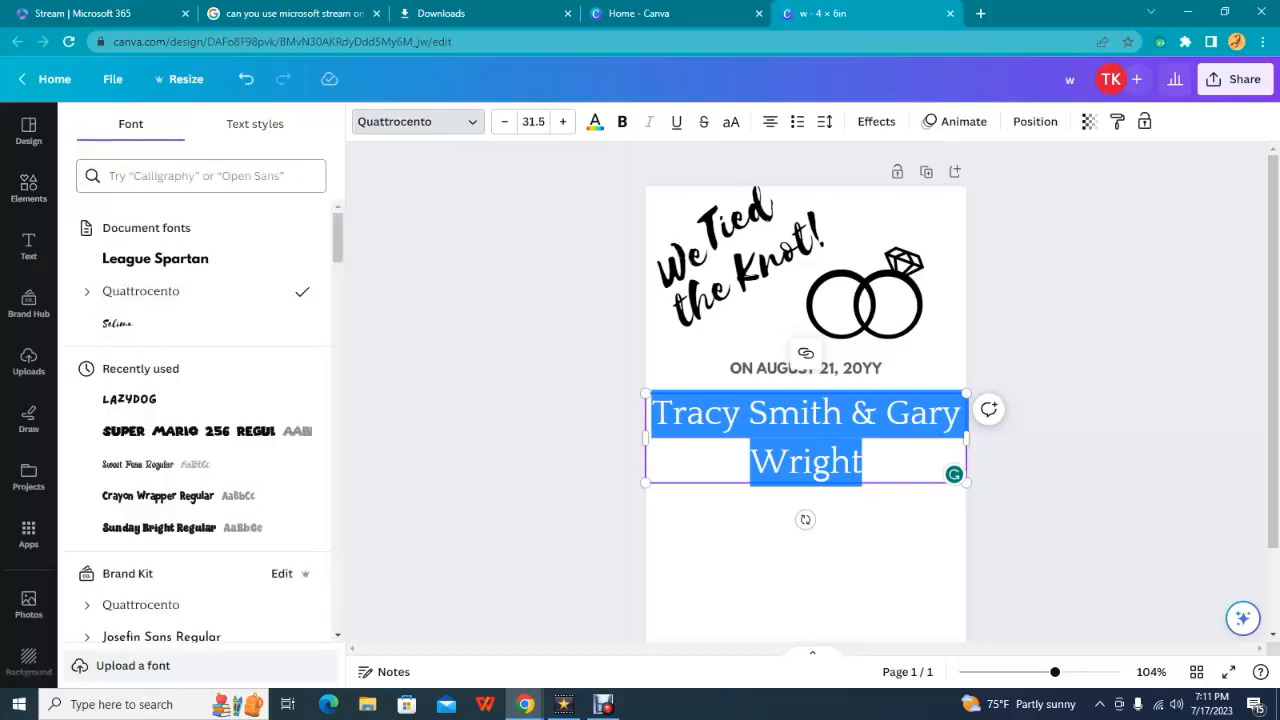
left_click(150, 323)
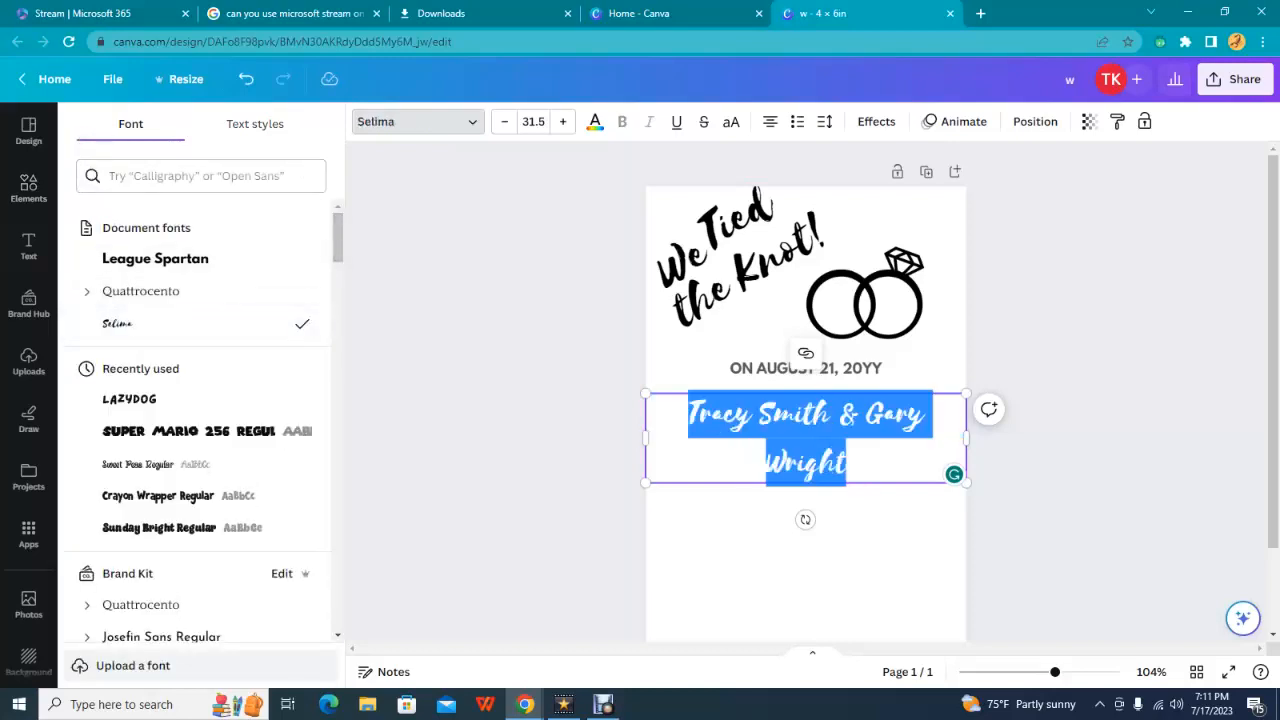
left_click(533, 121)
type("24")
key("Return")
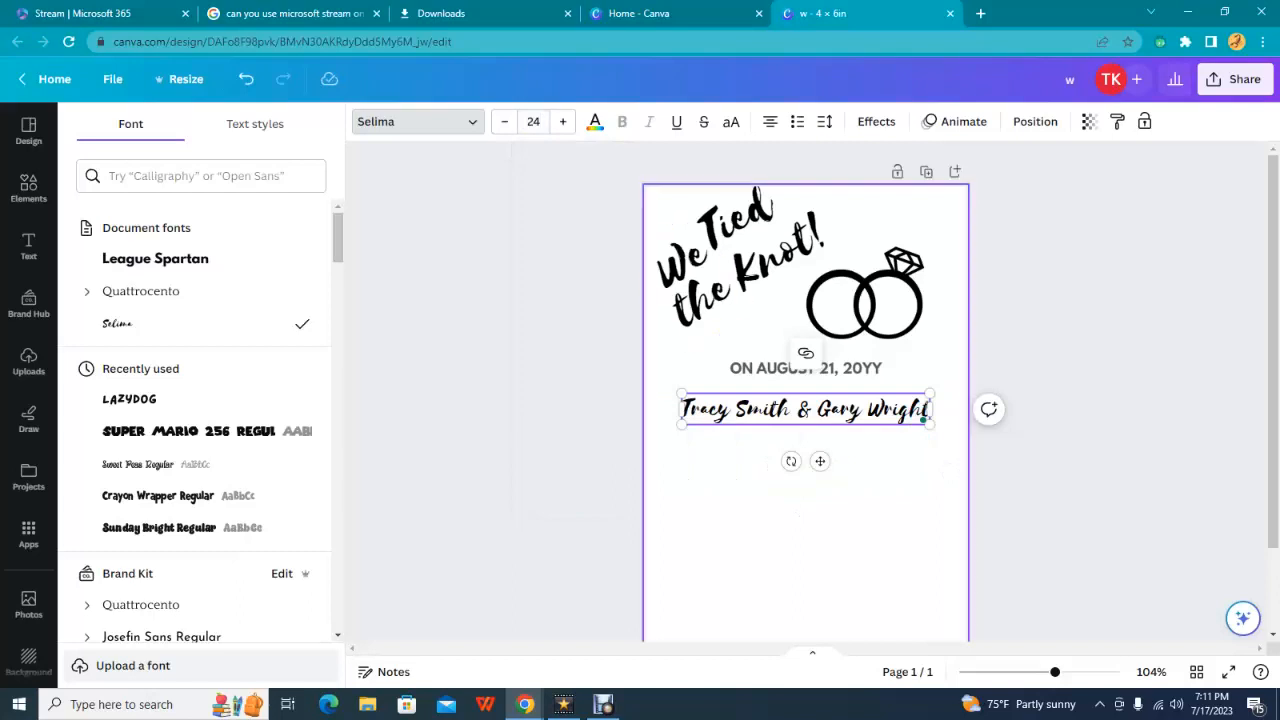
Step: Centre the names line beneath the date
left_click(784, 505)
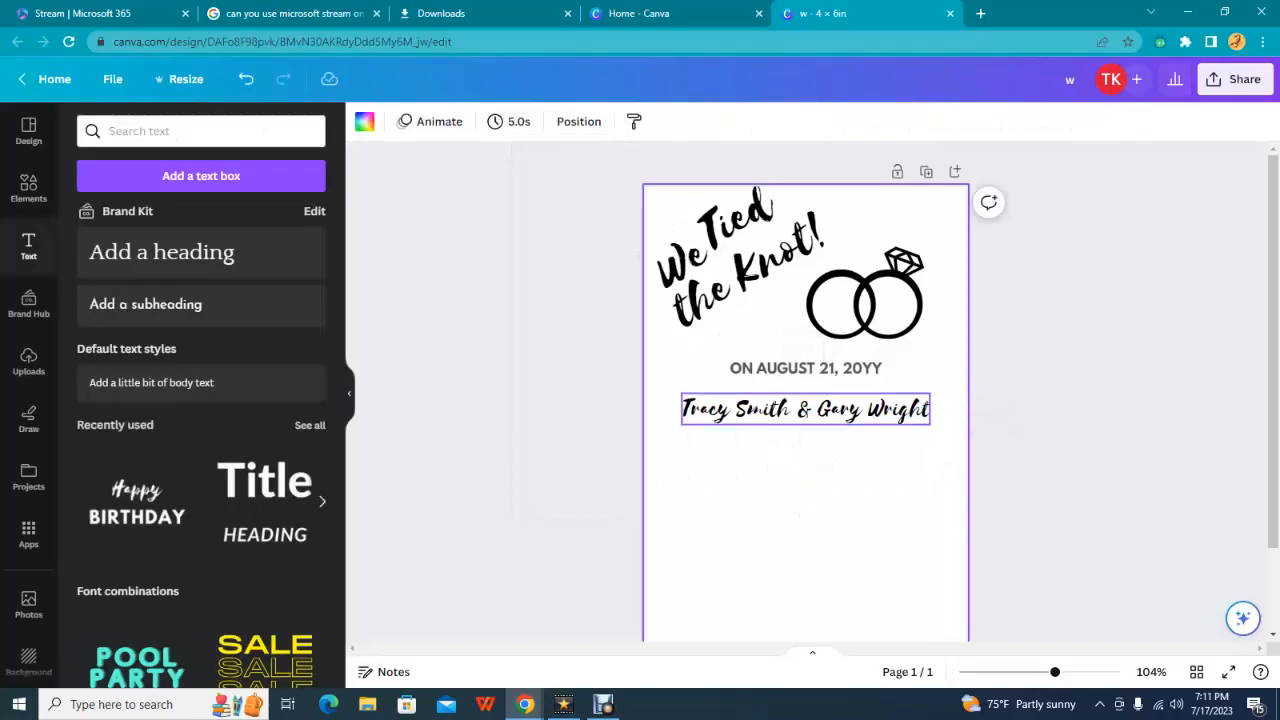
left_click(806, 412)
left_click_drag(820, 461, 820, 461)
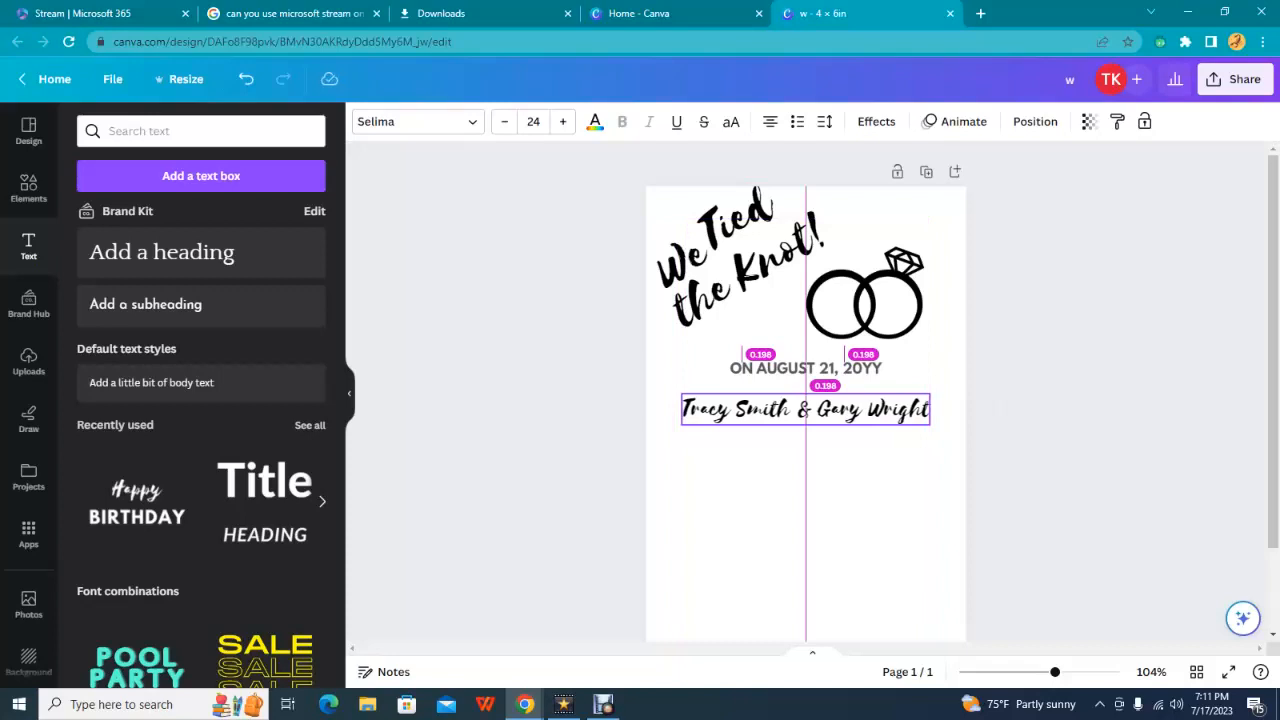
left_click_drag(820, 461, 820, 461)
left_click(810, 505)
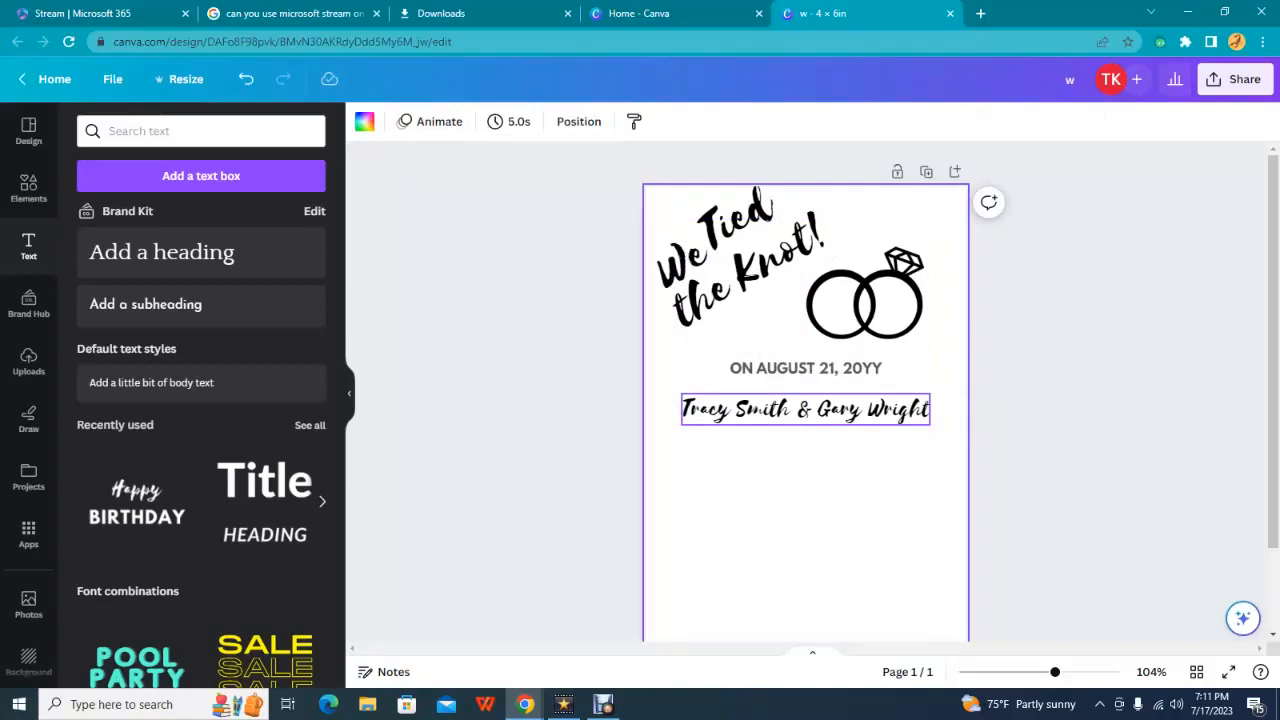
left_click(805, 368)
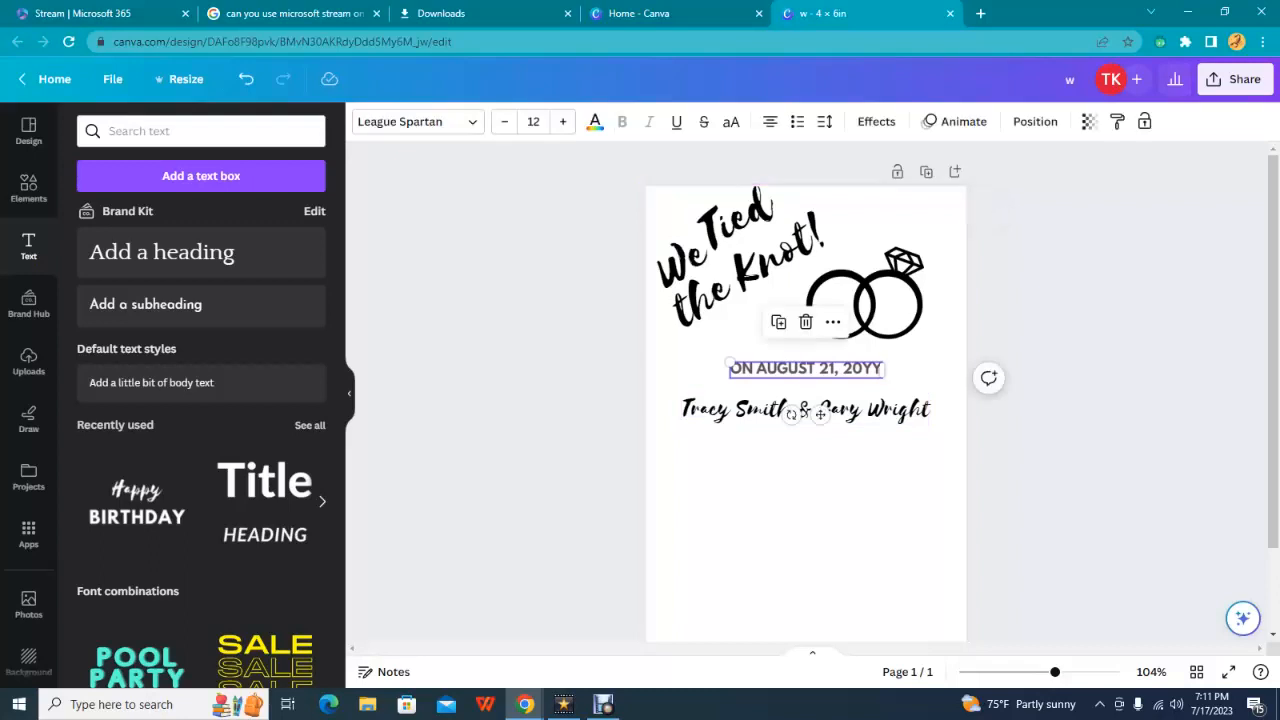
Step: Duplicate the date line and place the copy below the names
right_click(786, 370)
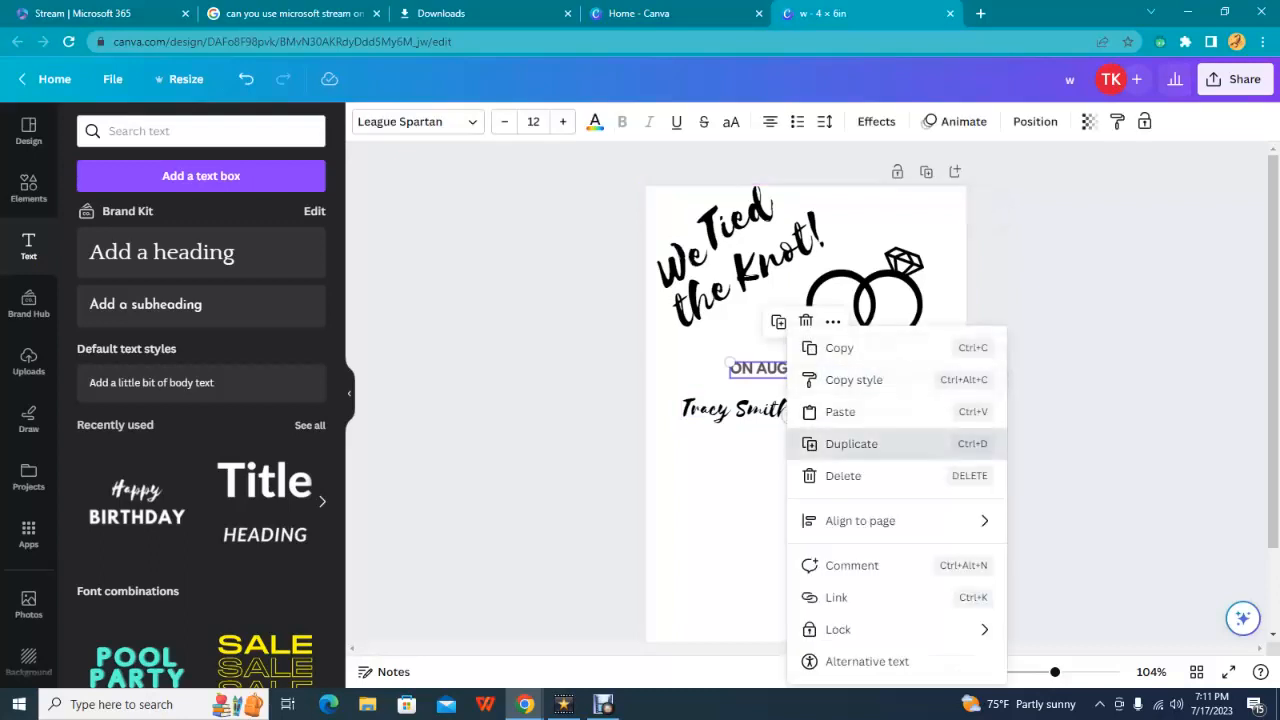
left_click(851, 443)
left_click_drag(834, 426, 812, 447)
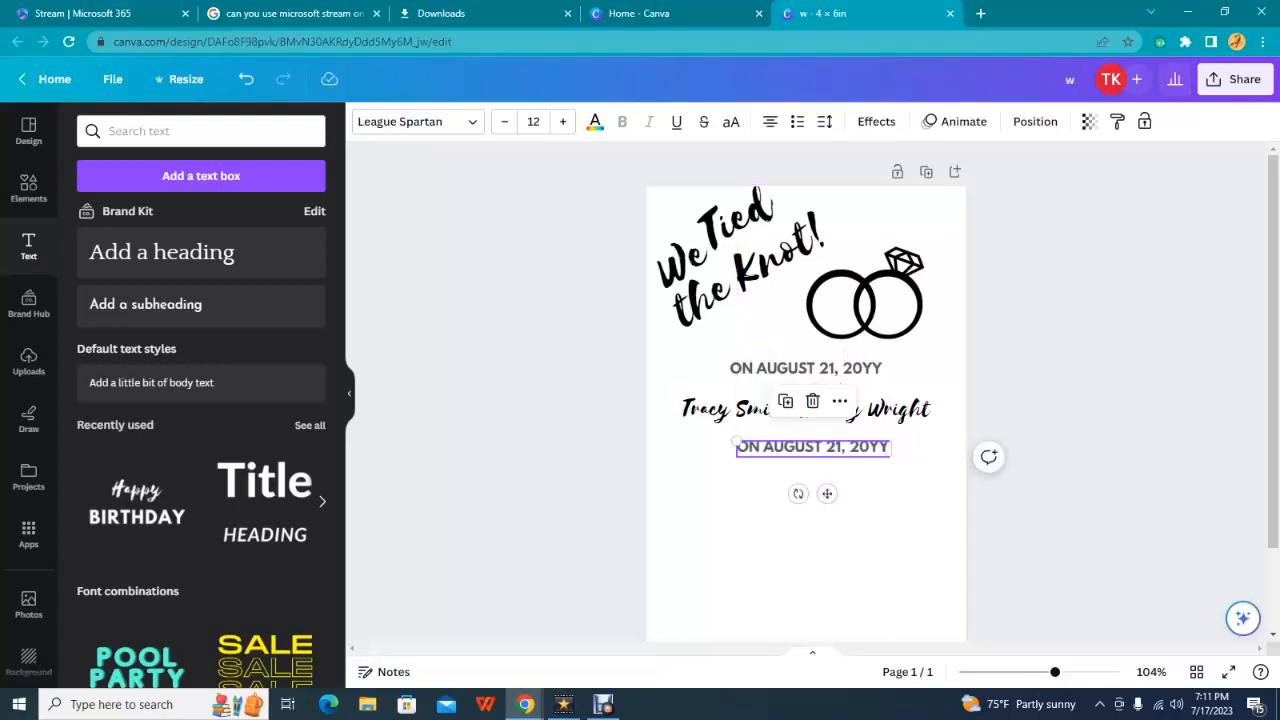
Step: Replace the copy's text with 'WE REQUEST THE JOY OF YOUR PRESCENCE FOR A'
double_click(812, 447)
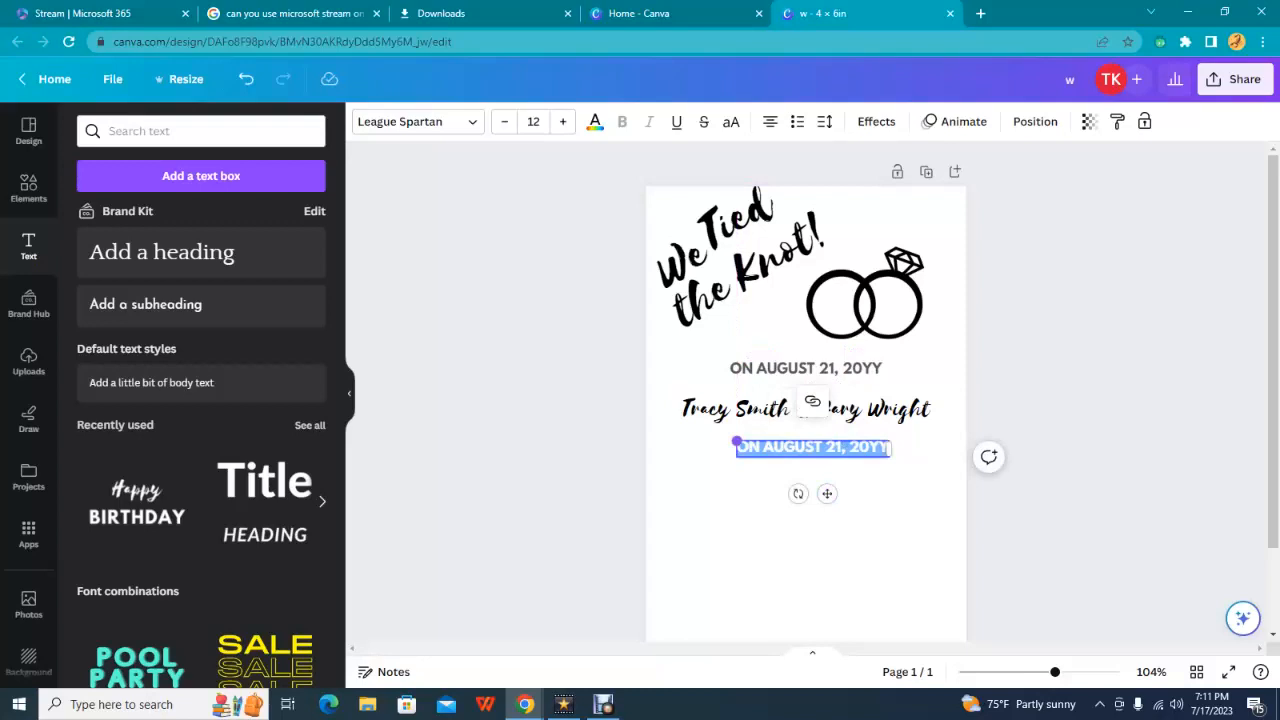
type("W")
key("BackSpace")
type("WE REQUS")
key("BackSpace")
type("ES")
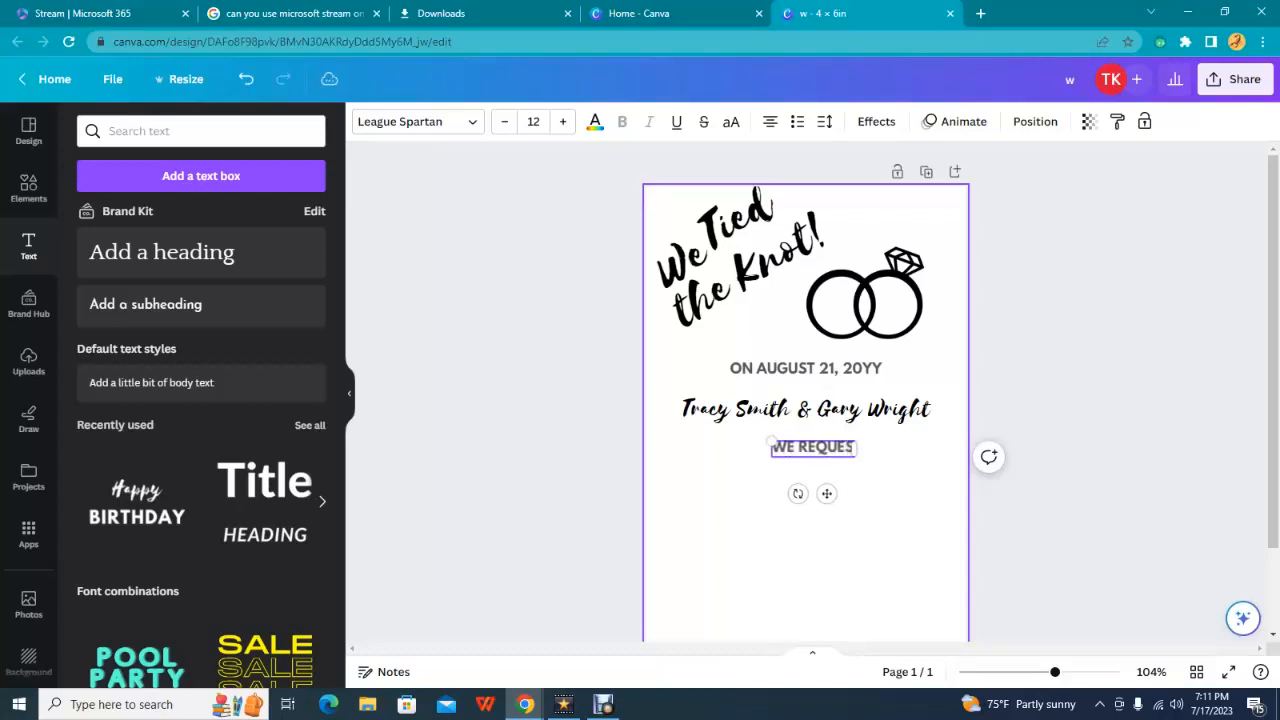
type("T THE JOY")
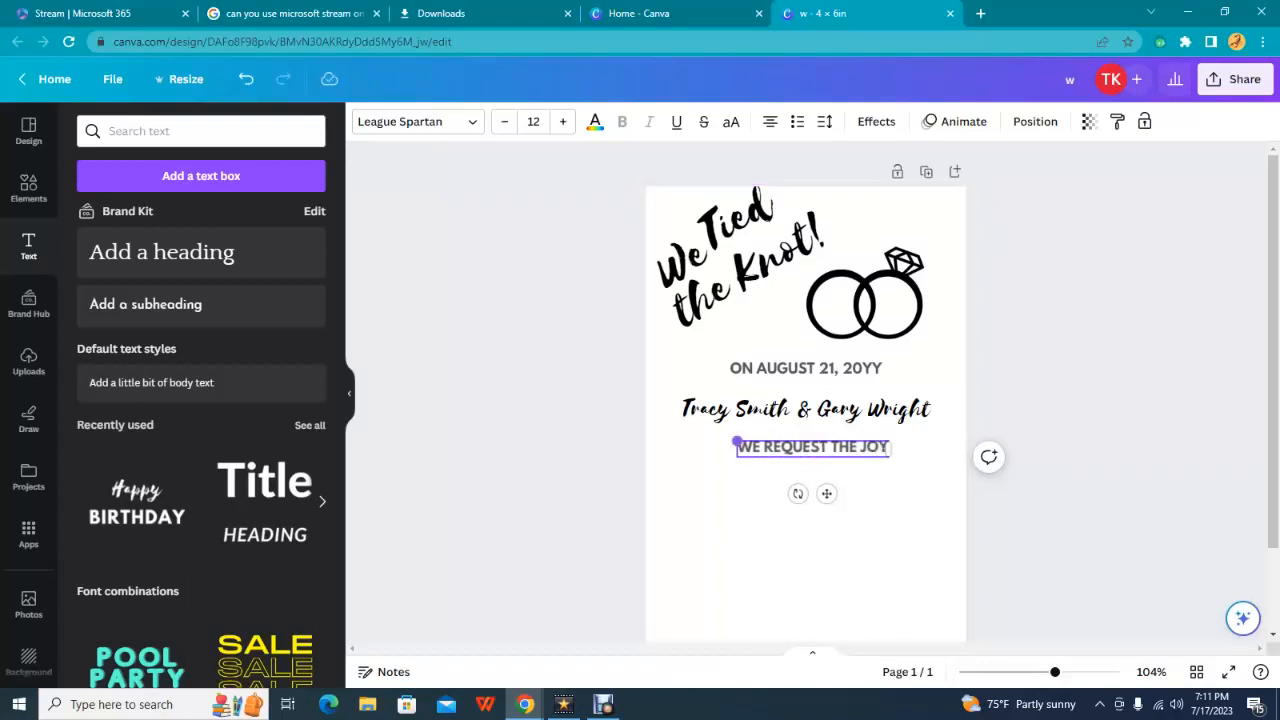
type(" OF YOUR PRE")
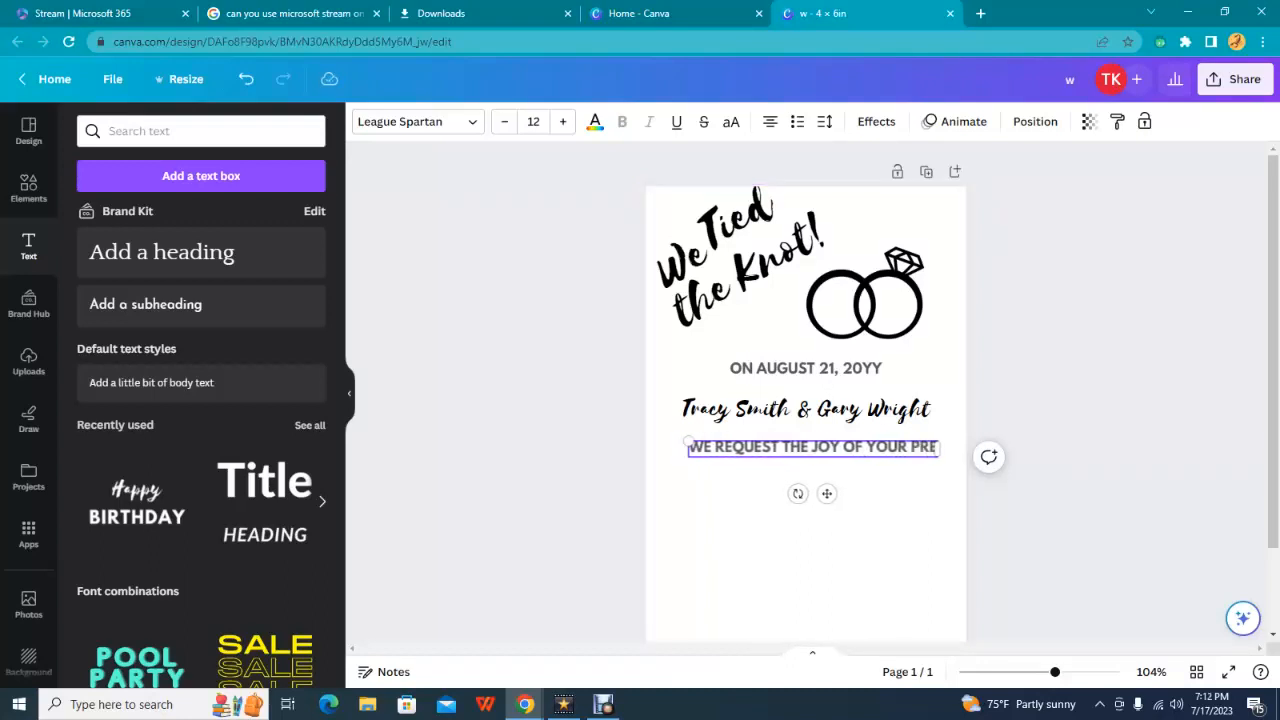
type("SCENCE")
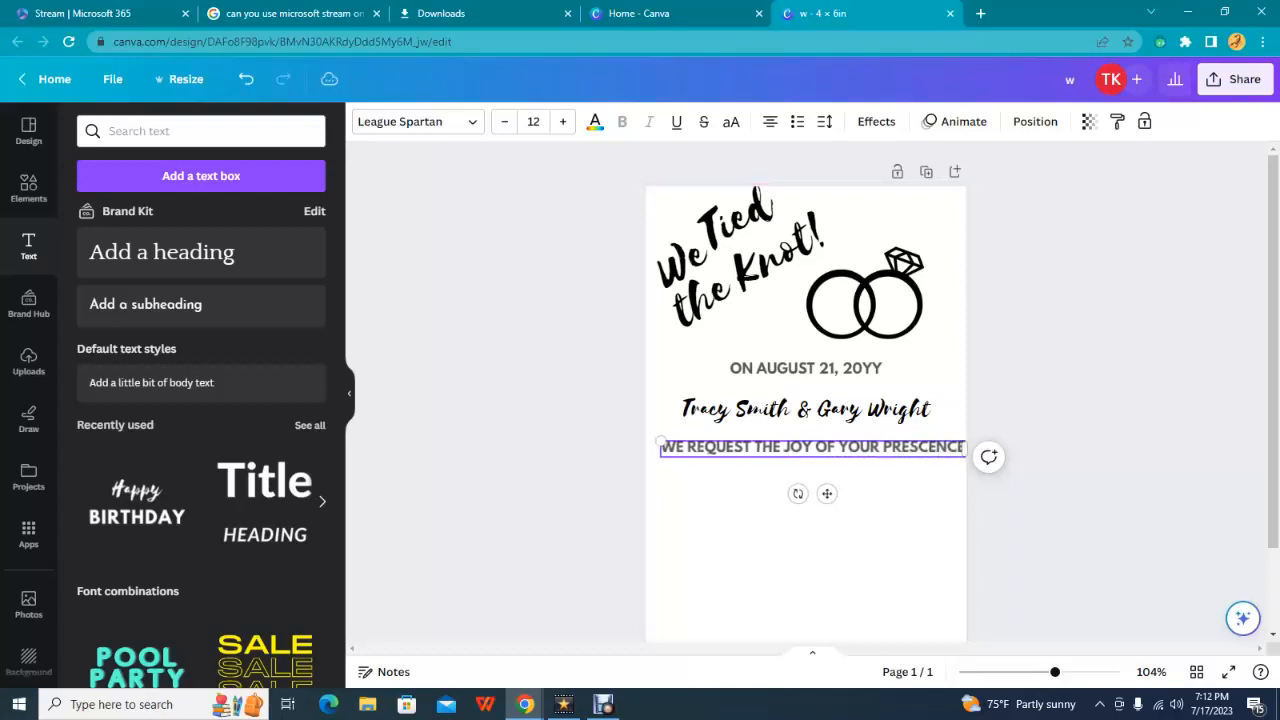
type(" FOR A")
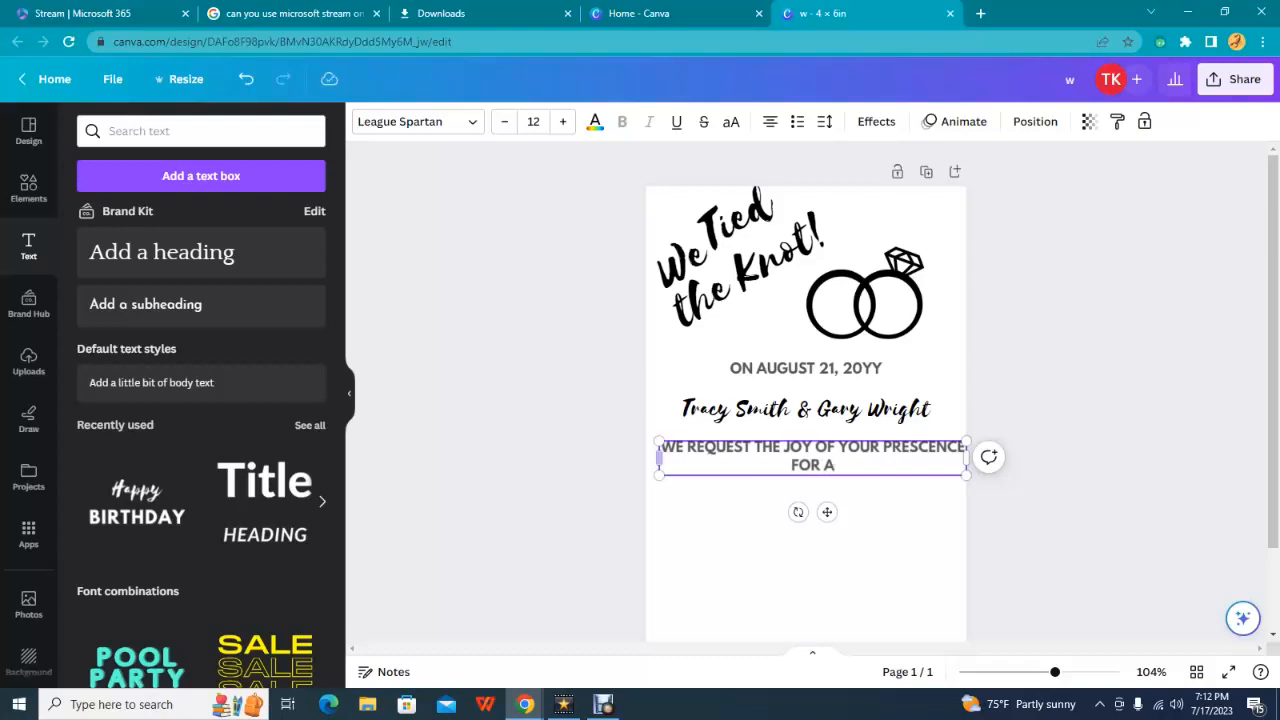
Step: Shrink the invitation text to size 10
left_click_drag(662, 448, 960, 466)
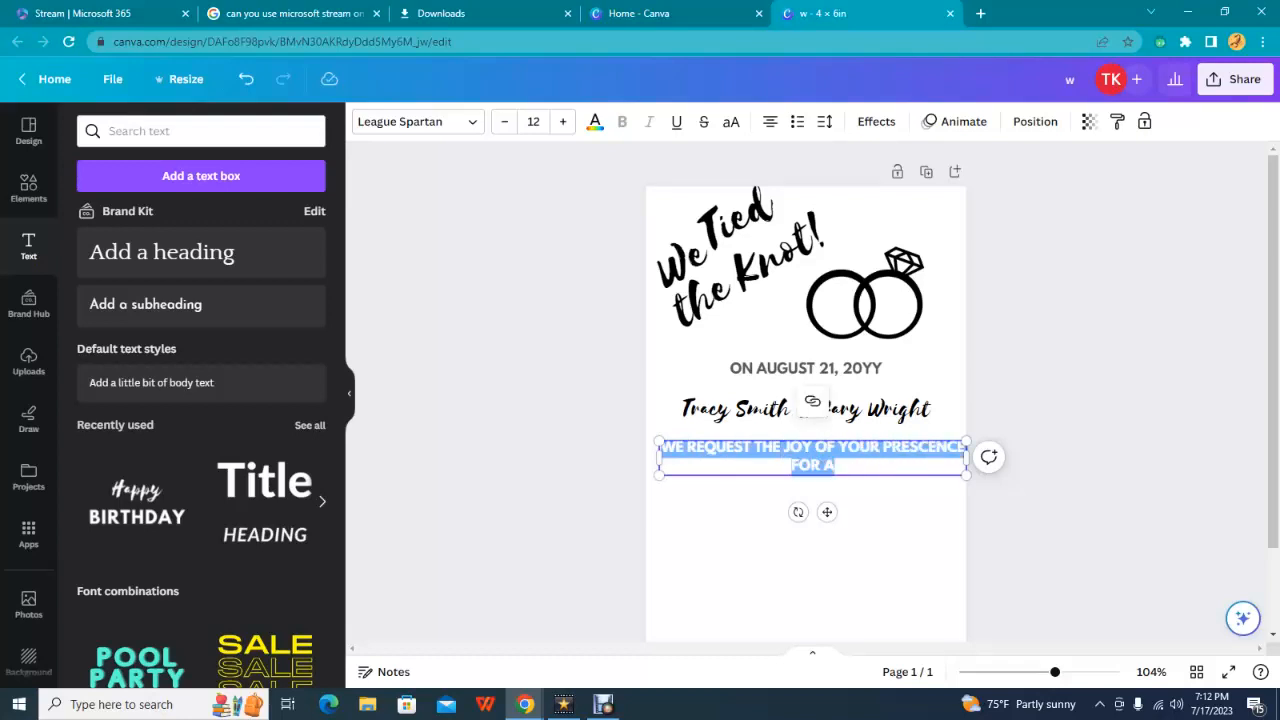
left_click(504, 121)
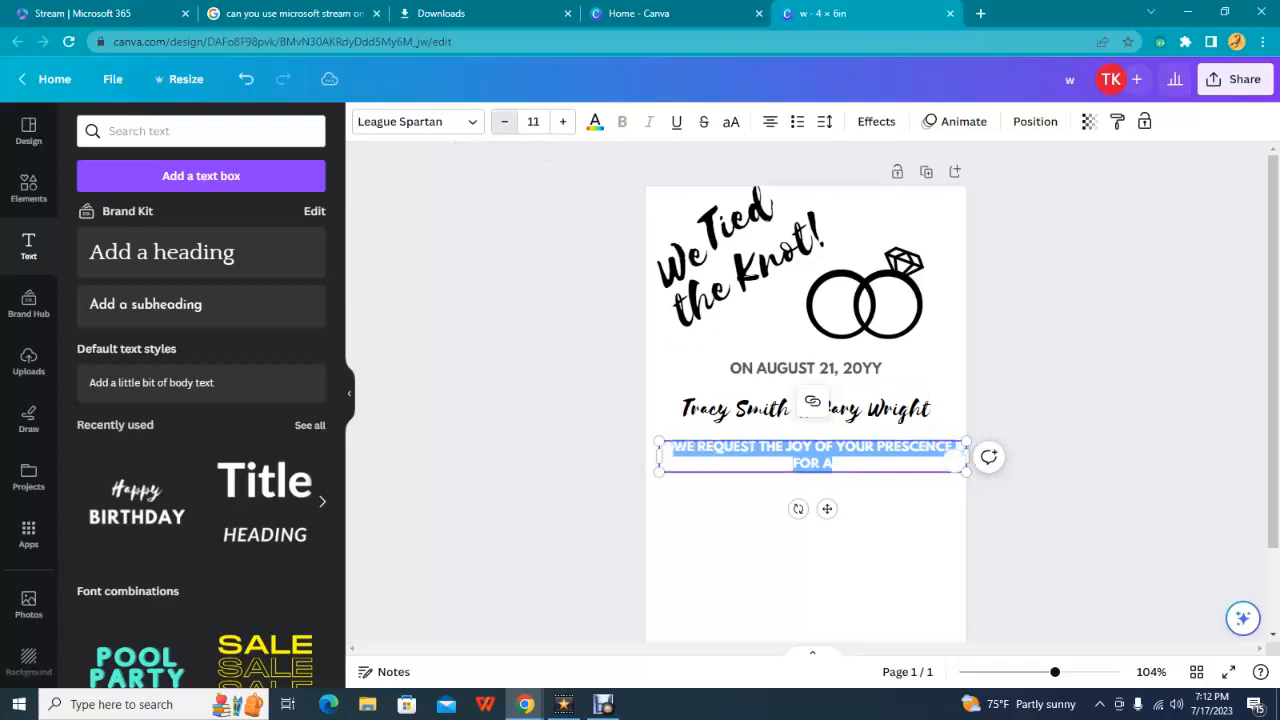
left_click(504, 121)
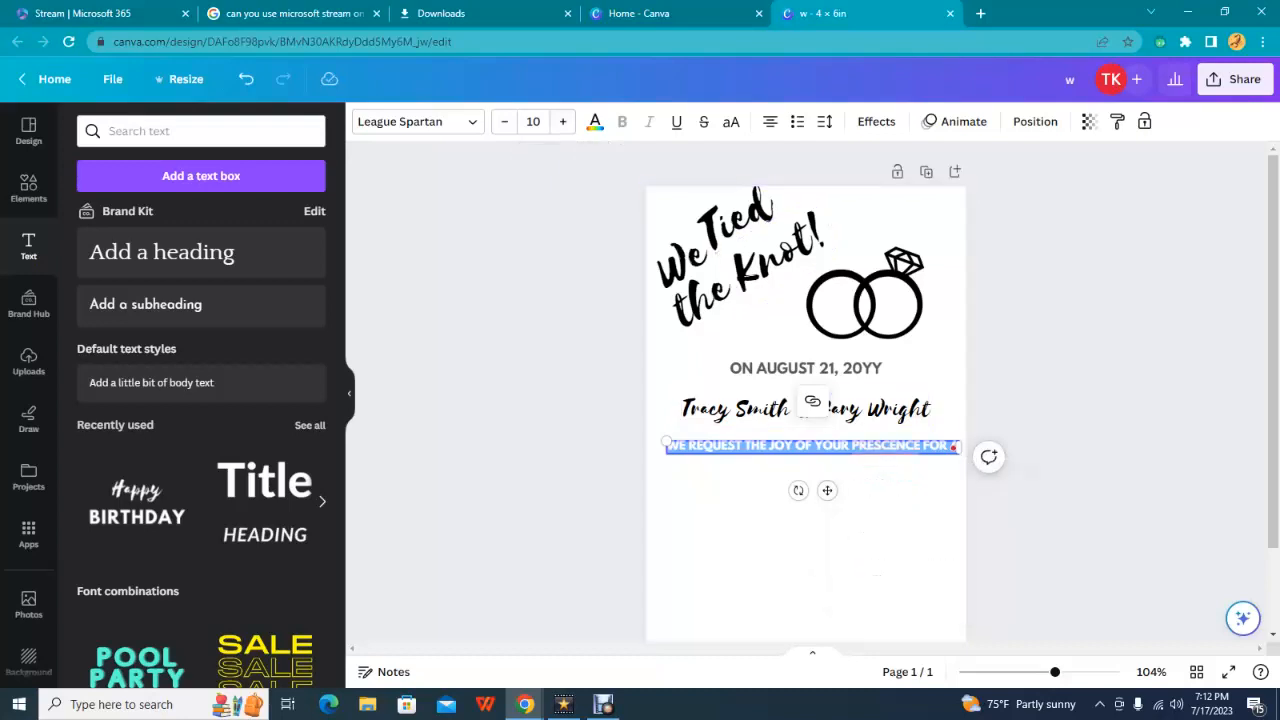
Step: Break the invitation onto two lines before PRESCENCE and centre it under the names
left_click(852, 447)
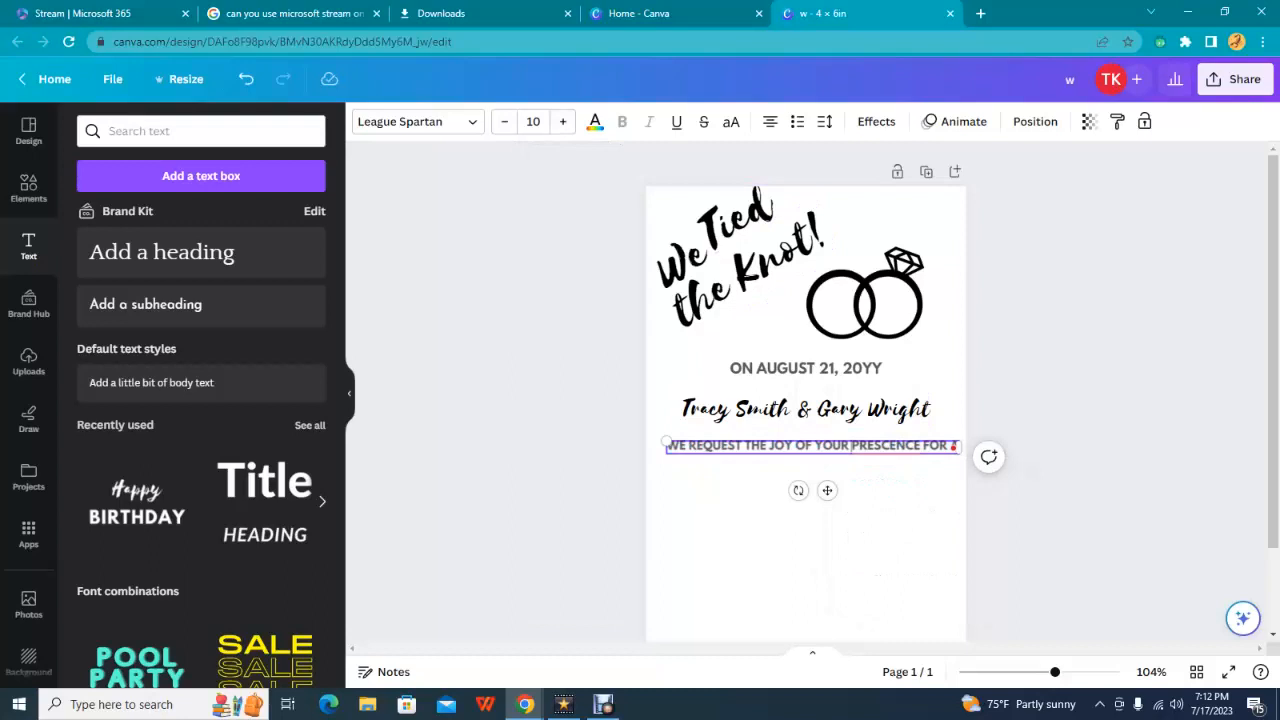
key("Return")
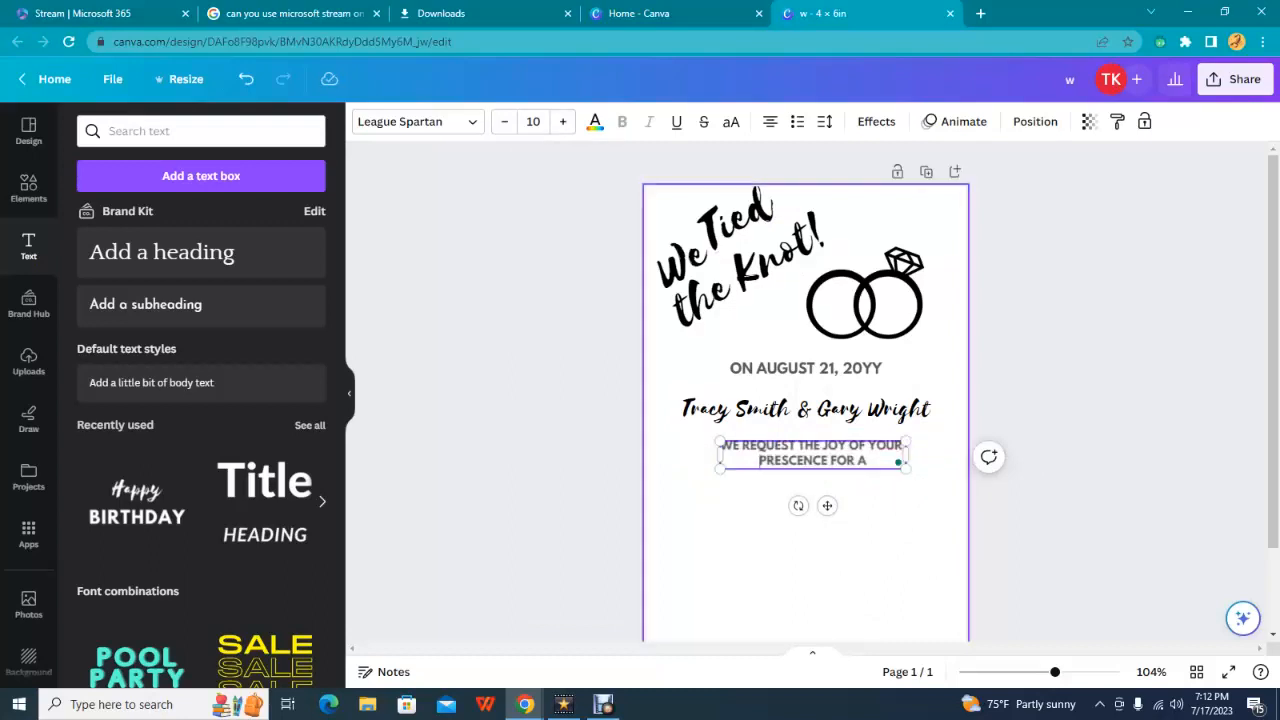
left_click_drag(827, 505, 820, 491)
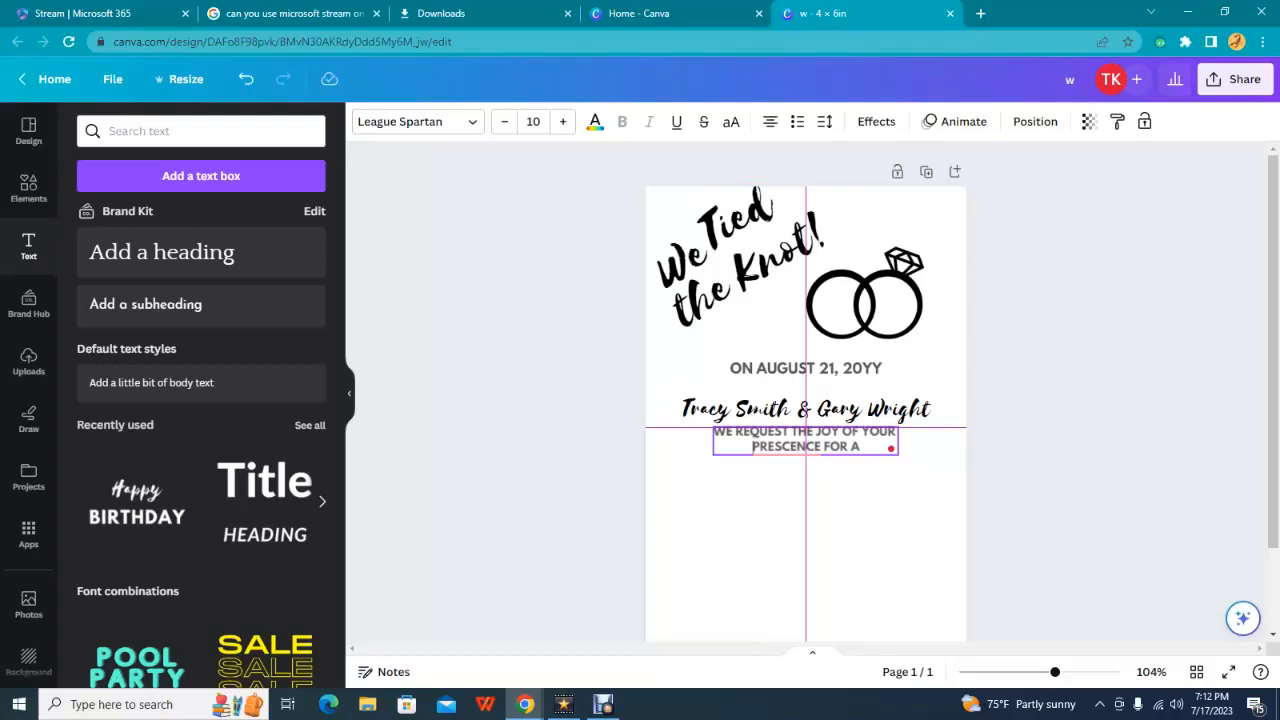
left_click(820, 490)
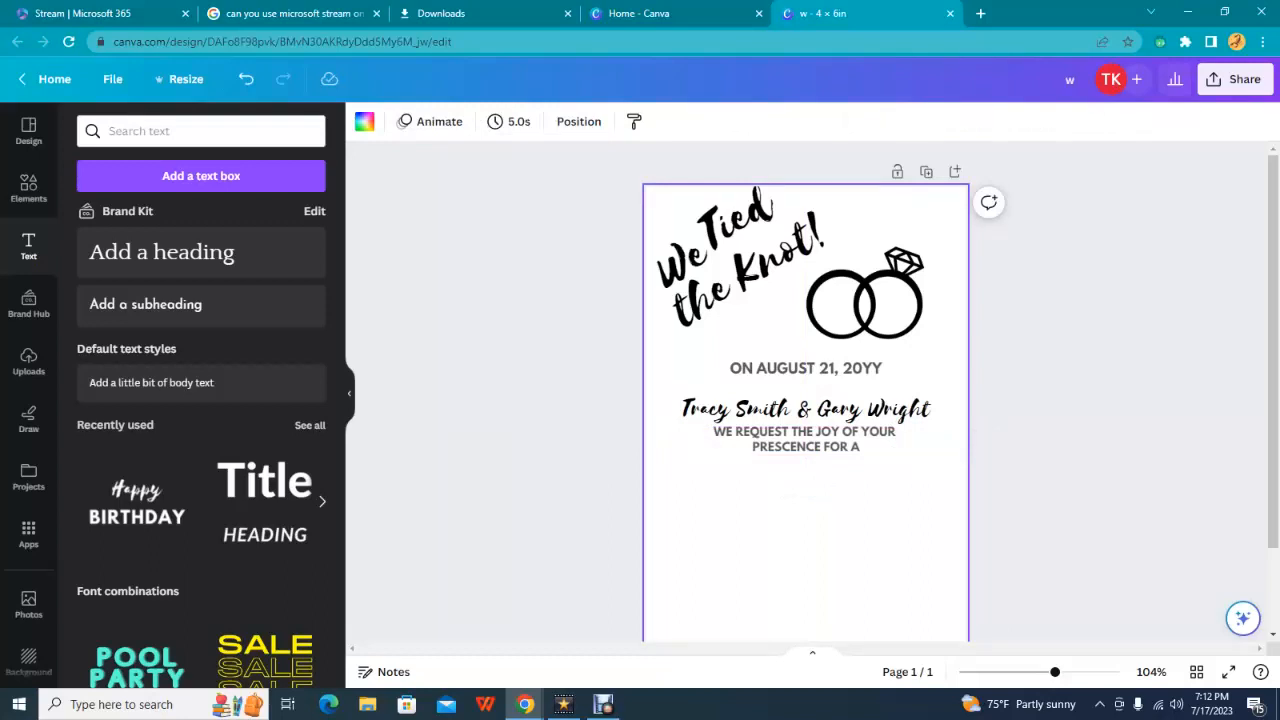
Step: Duplicate the names line below the invitation and retype it as 'Wedding Celebration Party'
left_click(805, 409)
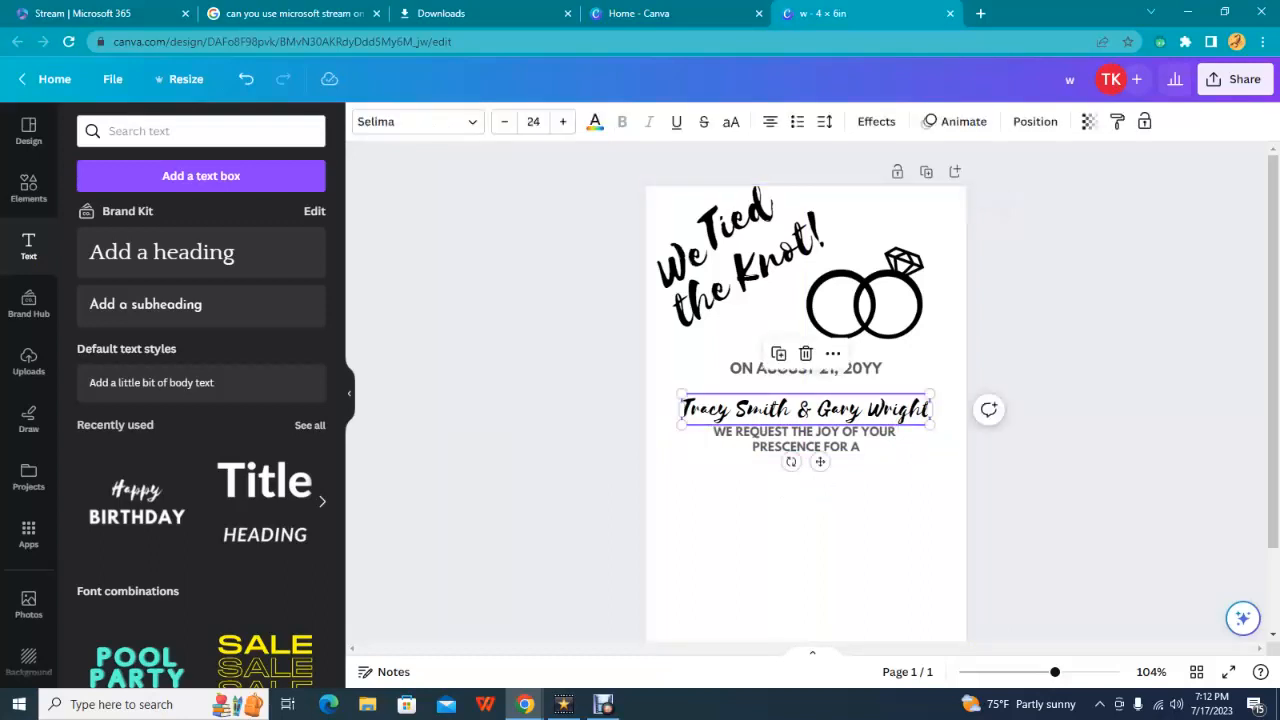
right_click(768, 409)
left_click(850, 443)
left_click_drag(833, 474, 827, 522)
double_click(928, 477)
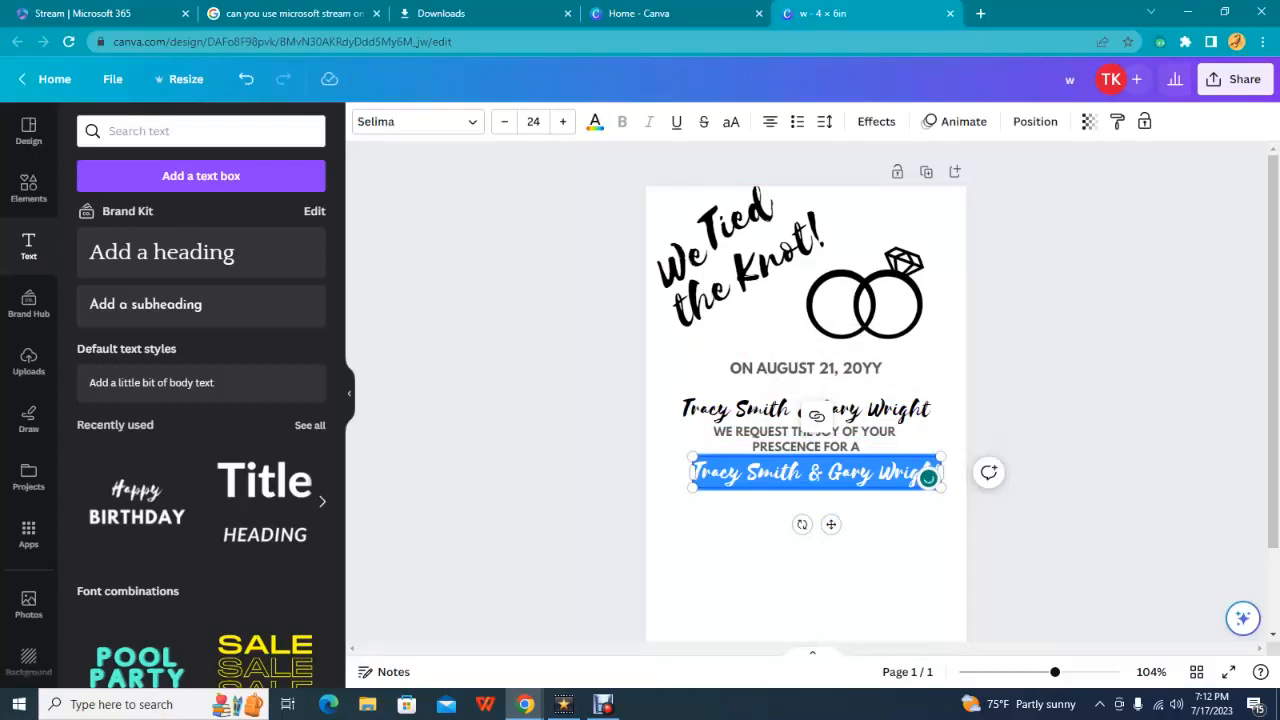
type("Wed")
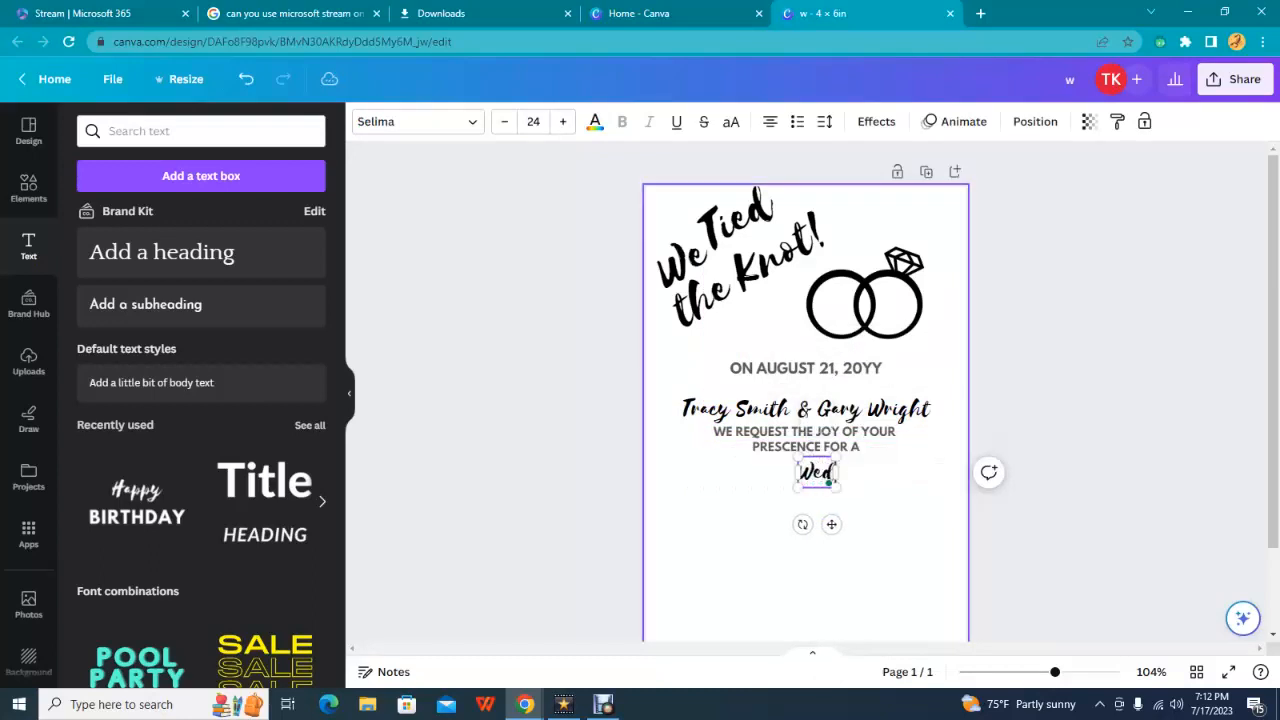
type("ding C")
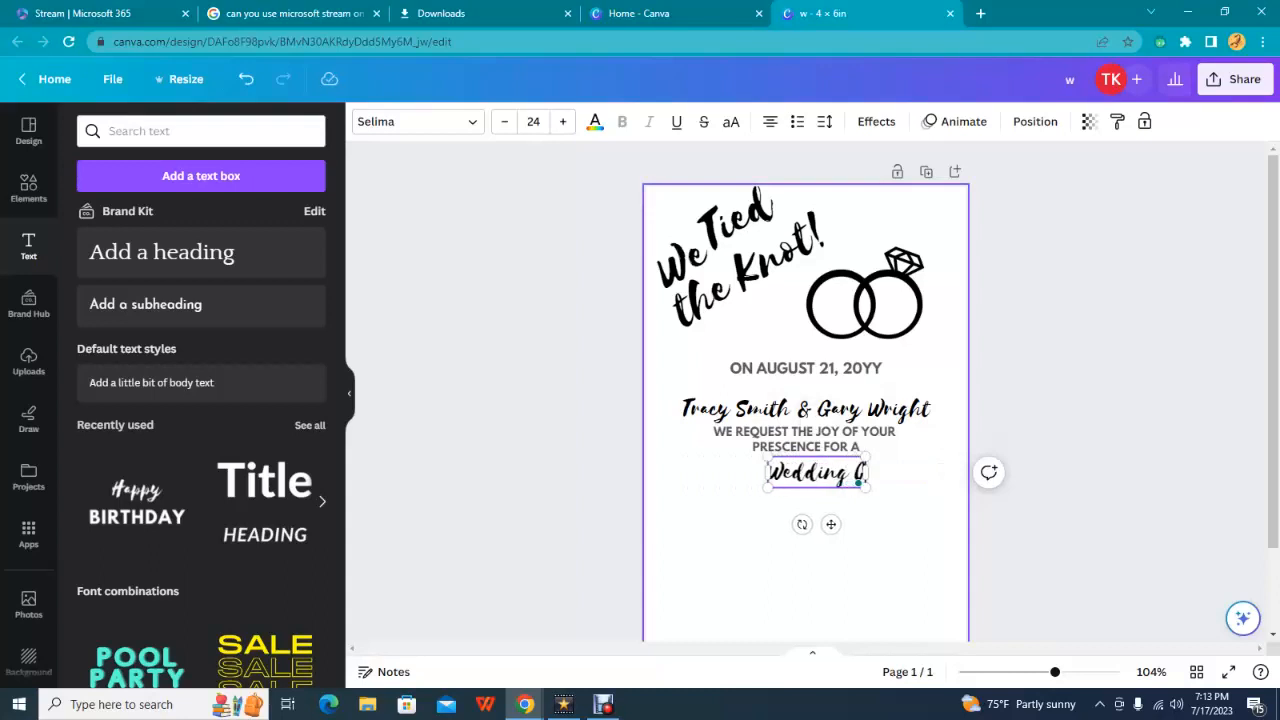
type("el")
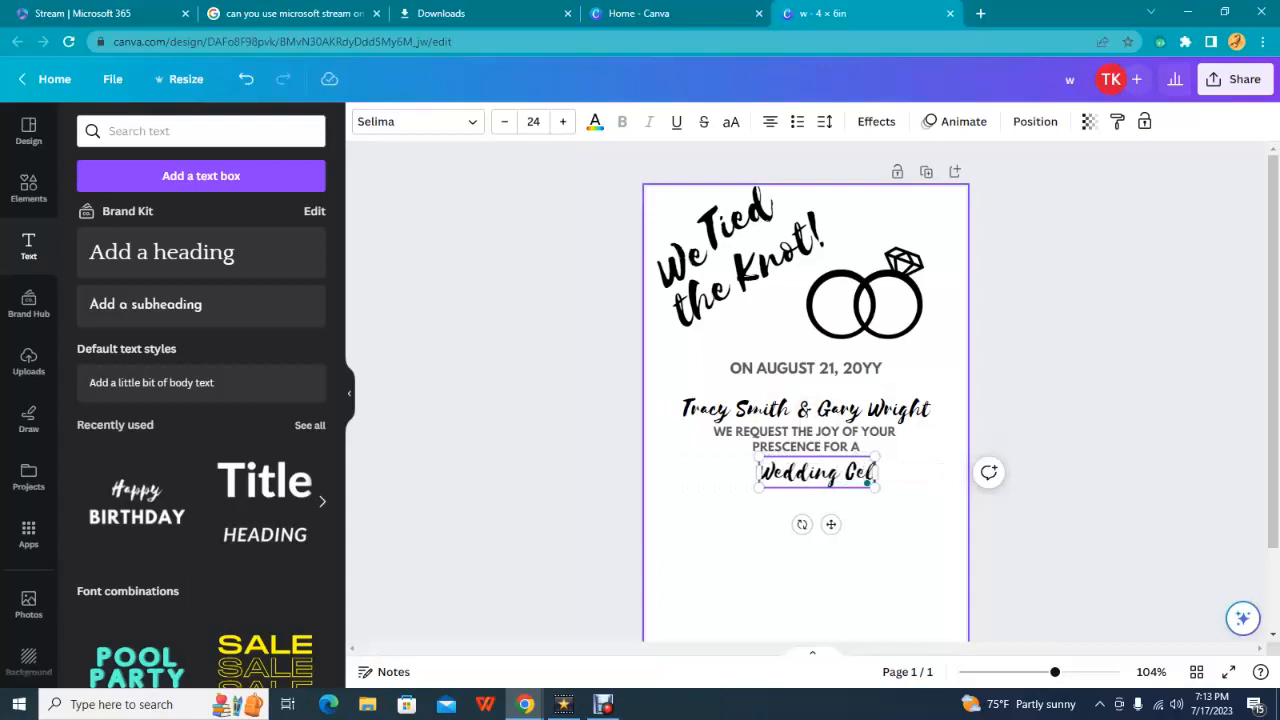
type("ebrati")
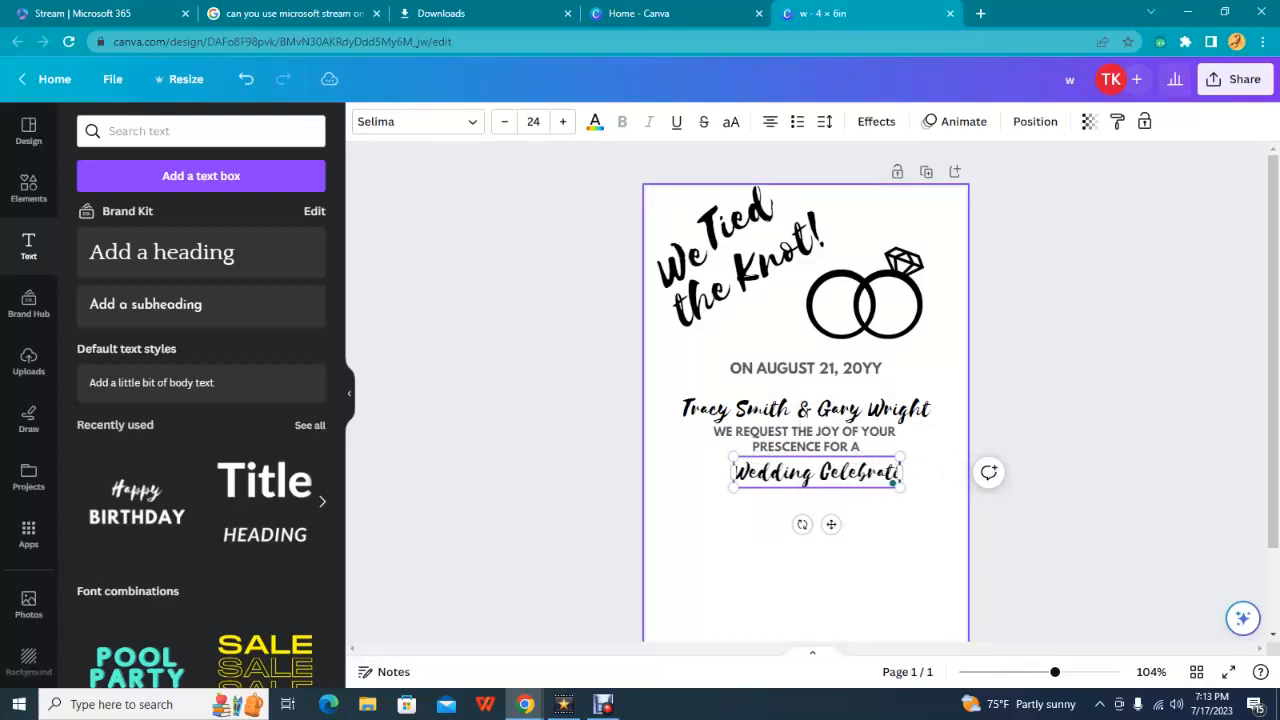
type("on Party")
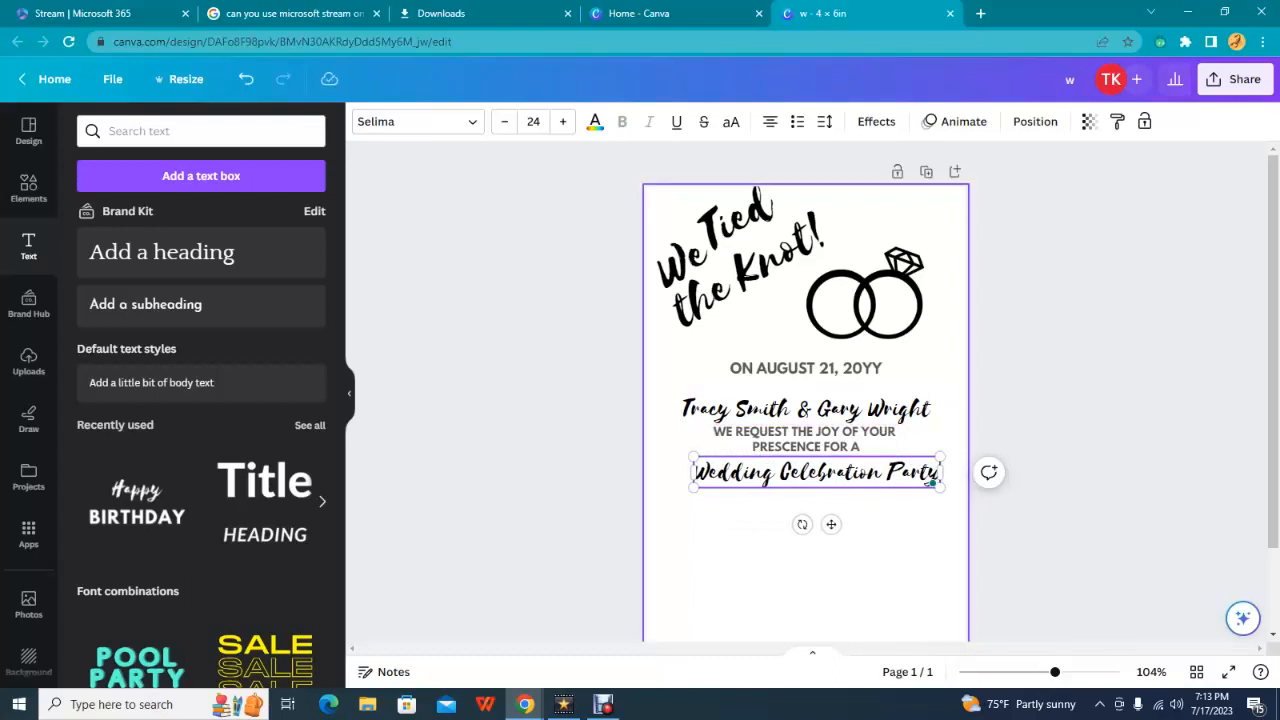
Step: Centre and fine-tune the party title's position, then nudge the names line up to even spacing
left_click(880, 577)
left_click(817, 472)
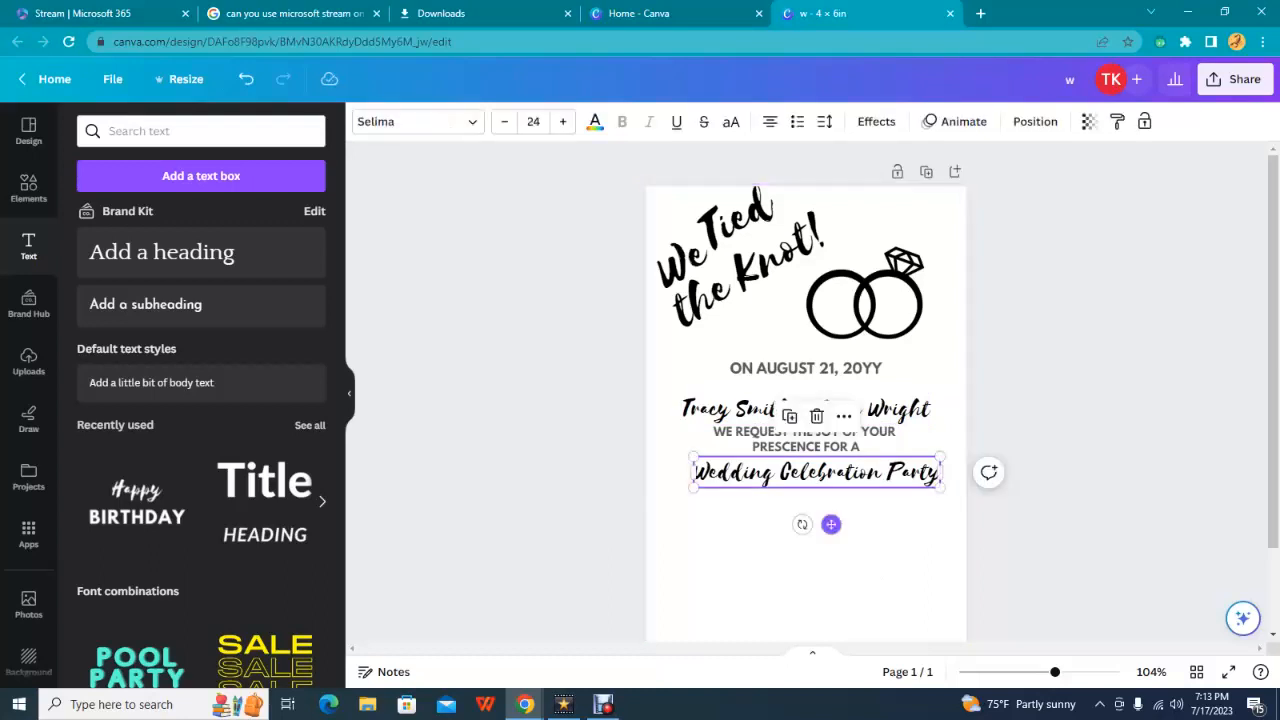
left_click_drag(817, 472, 806, 477)
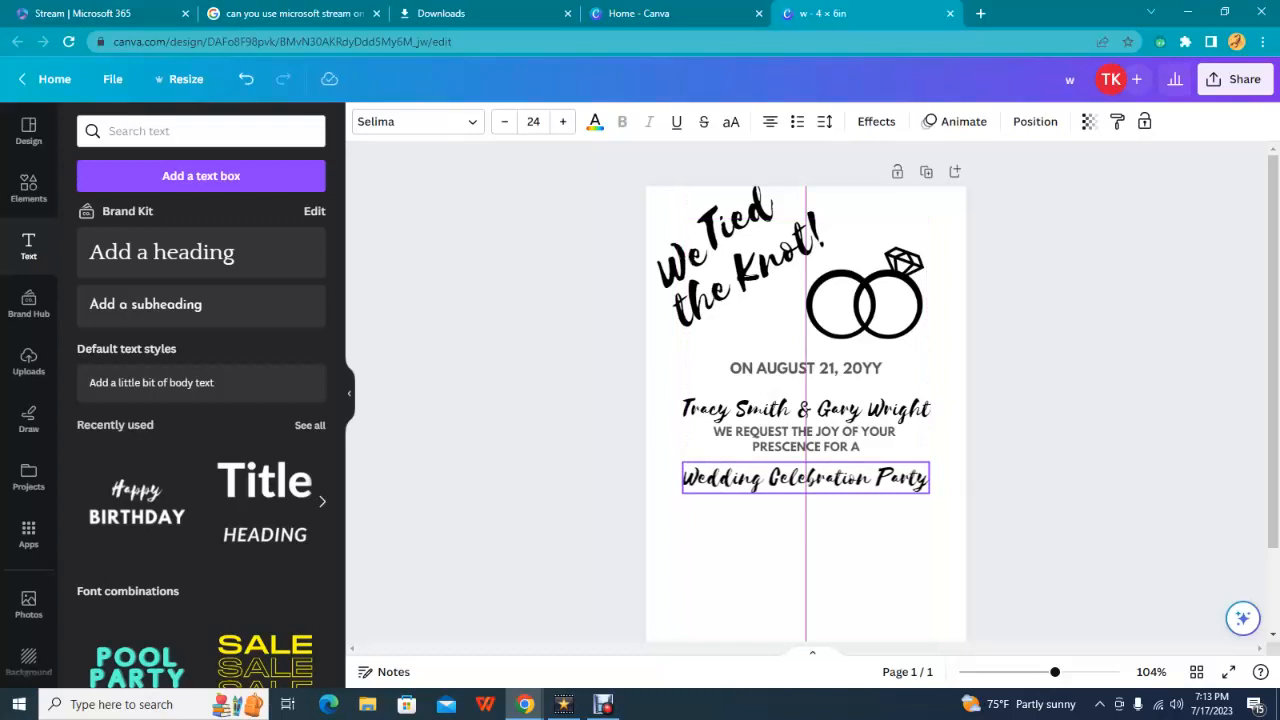
left_click_drag(806, 478, 800, 486)
left_click(808, 575)
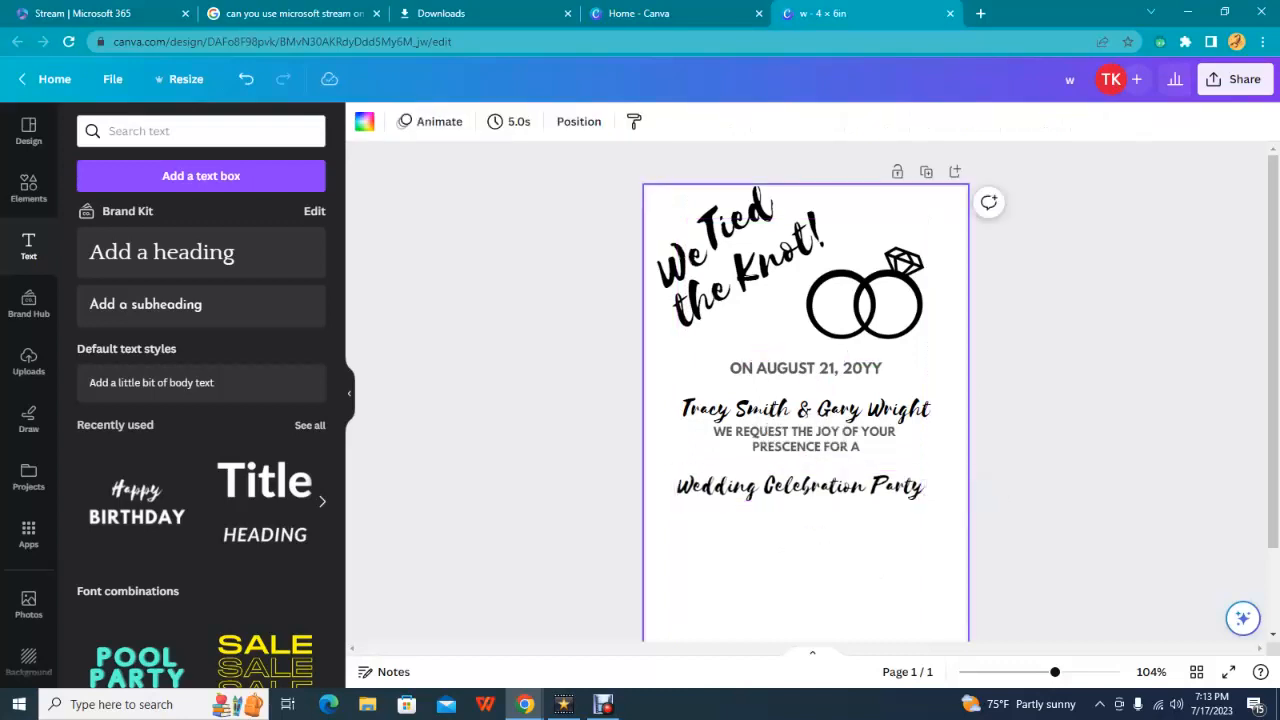
left_click(800, 486)
left_click_drag(800, 486, 800, 472)
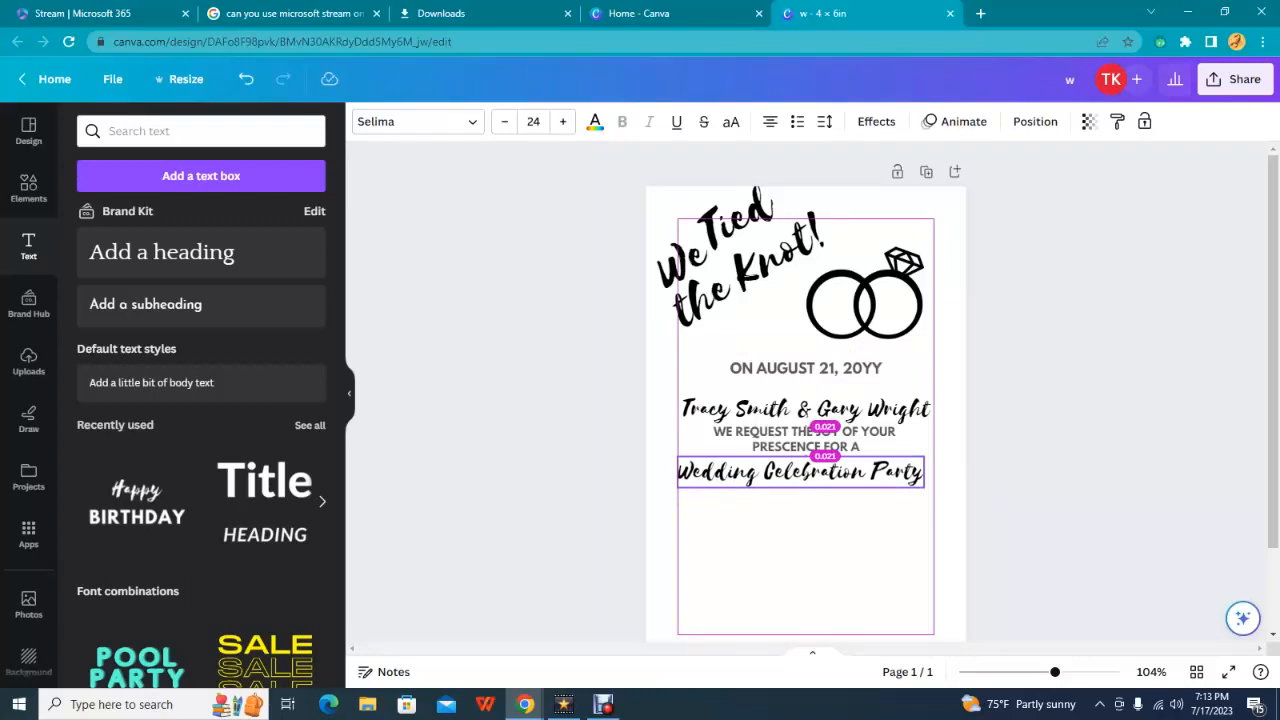
left_click_drag(801, 472, 804, 472)
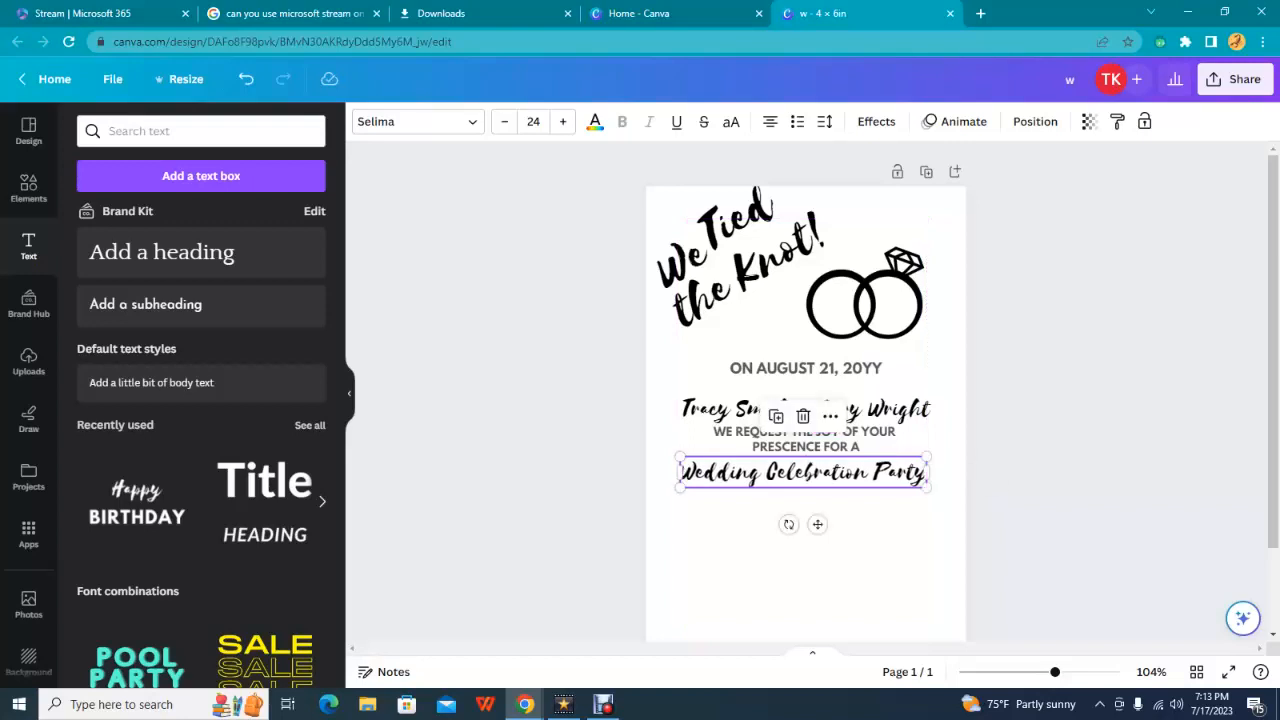
left_click(808, 556)
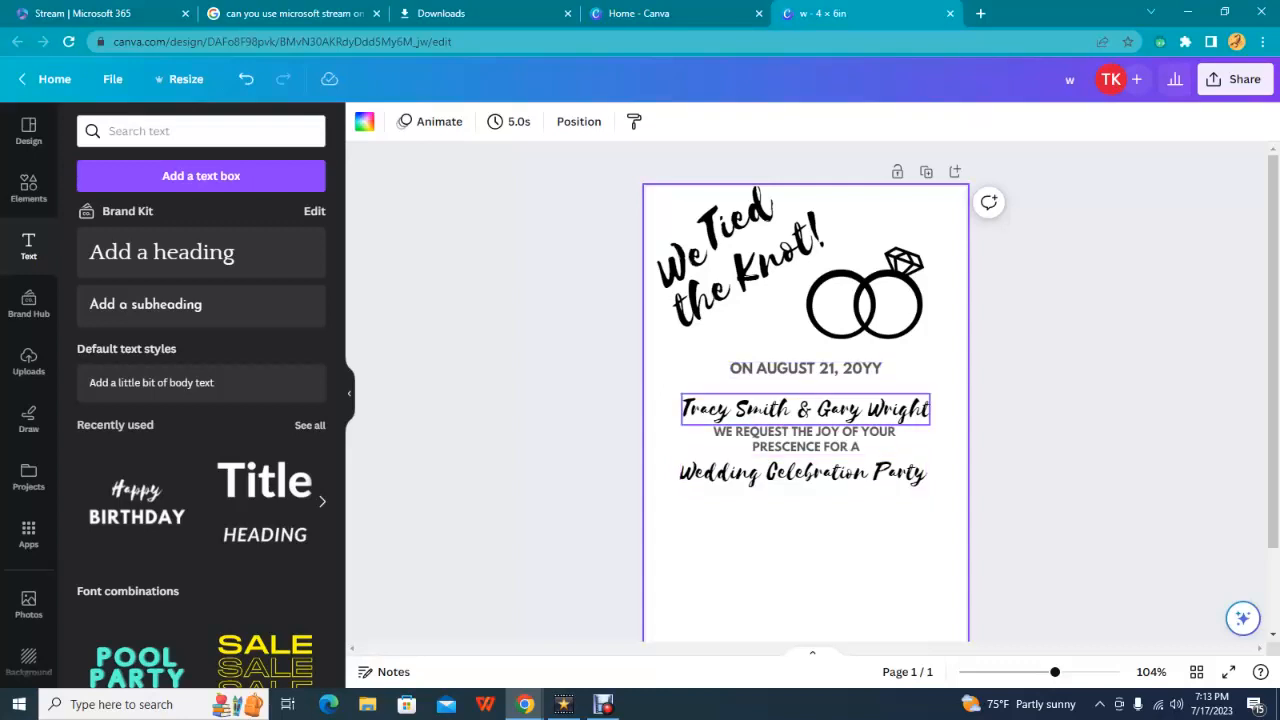
left_click(805, 409)
left_click_drag(820, 461, 824, 454)
Step: Duplicate the ON AUGUST 21, 20YY line, centre the copy under Wedding Celebration Party, and begin editing it
left_click(822, 530)
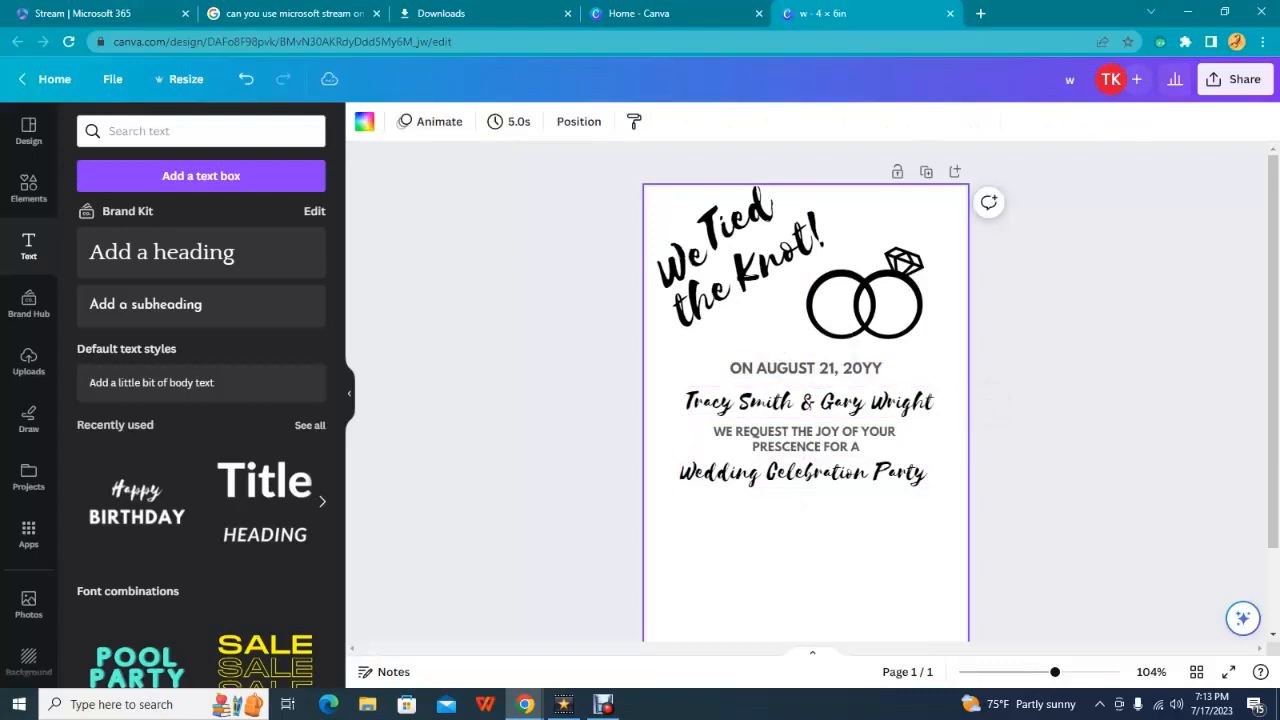
left_click(805, 368)
left_click(833, 321)
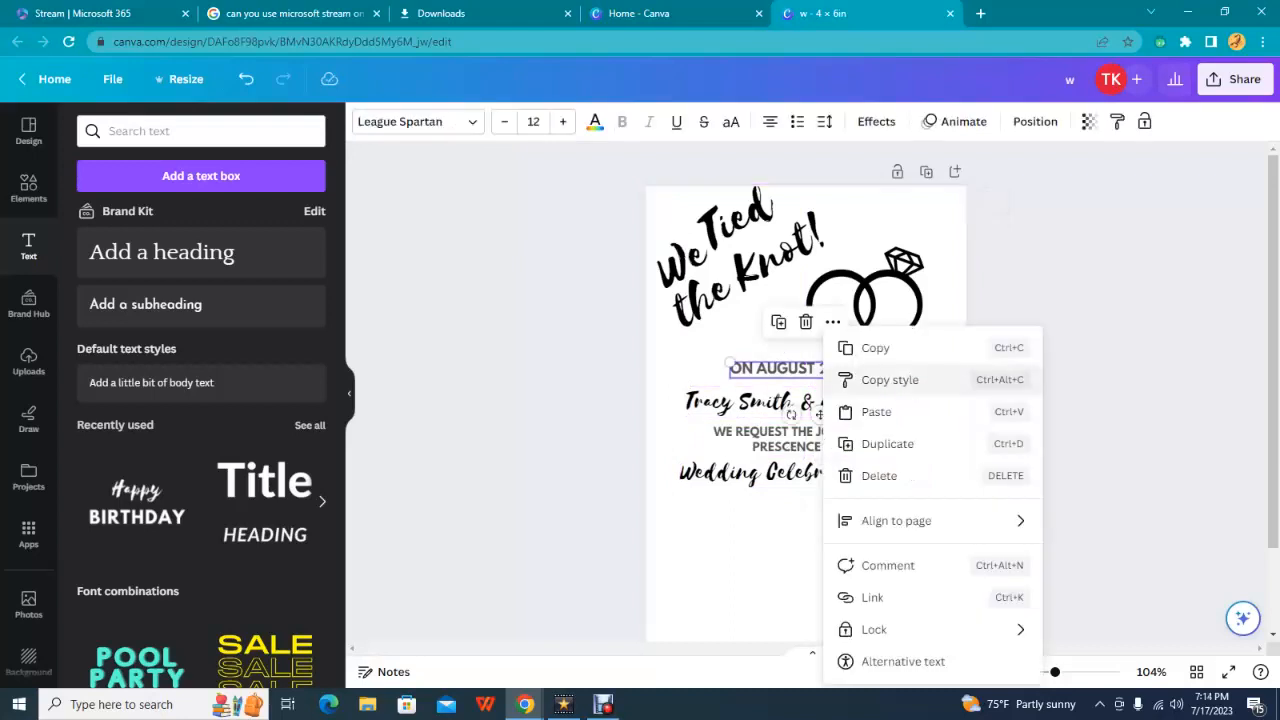
left_click(887, 443)
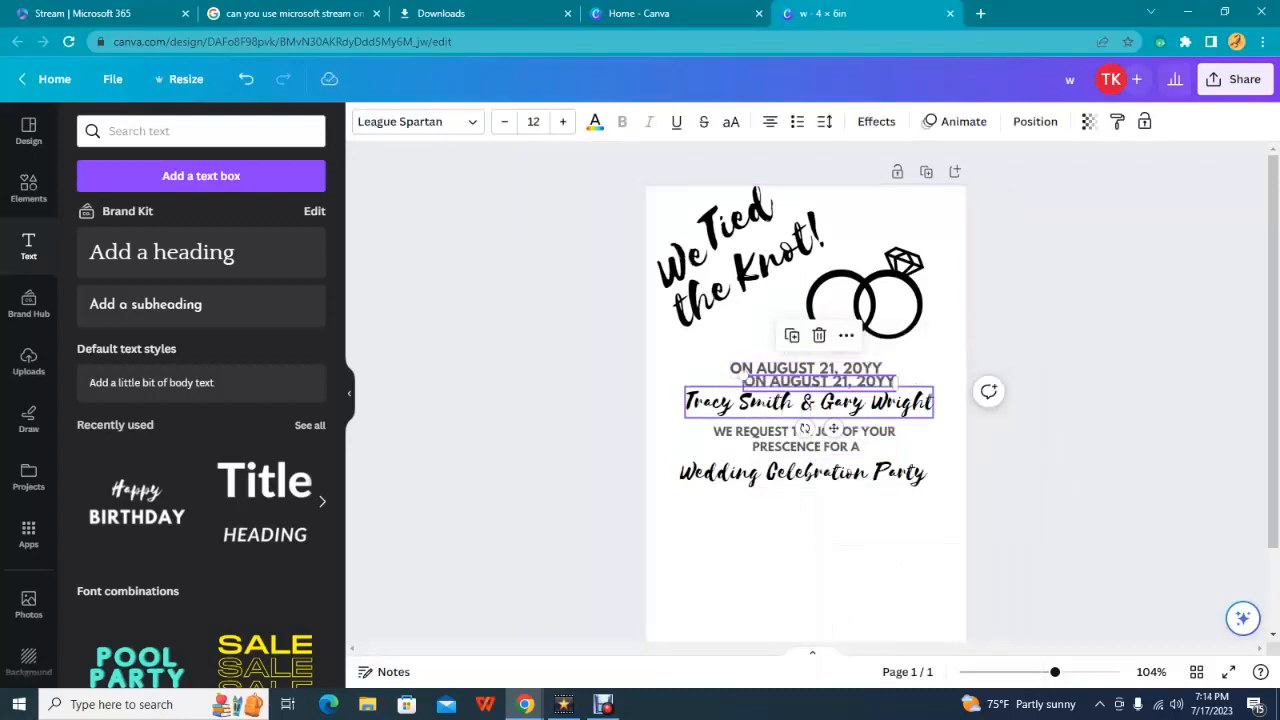
left_click_drag(833, 428, 804, 580)
left_click_drag(790, 533, 807, 511)
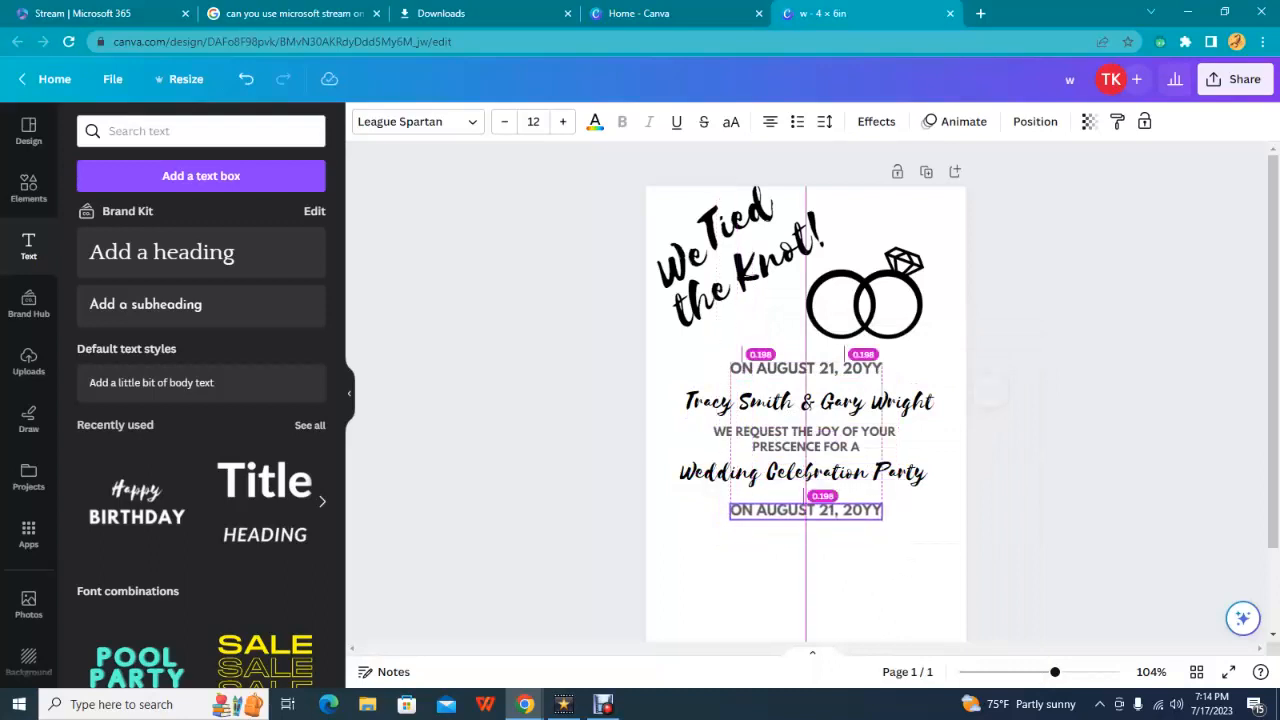
left_click_drag(820, 556, 820, 556)
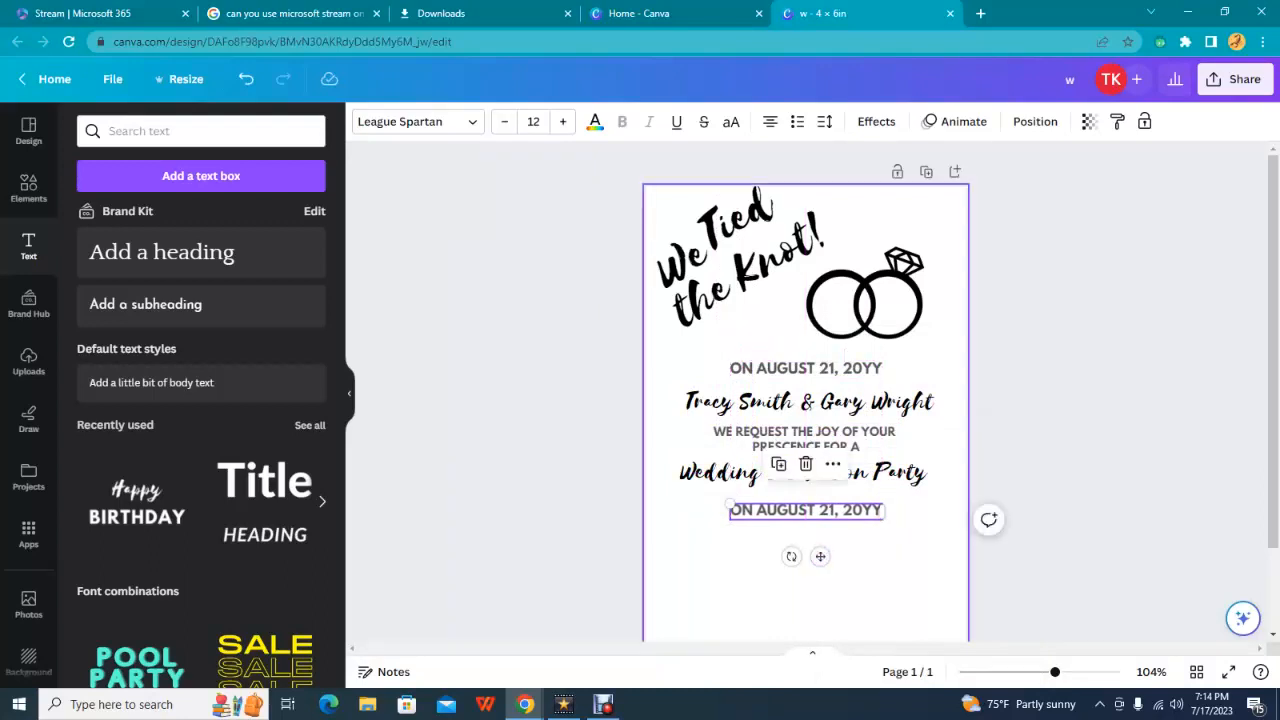
double_click(806, 511)
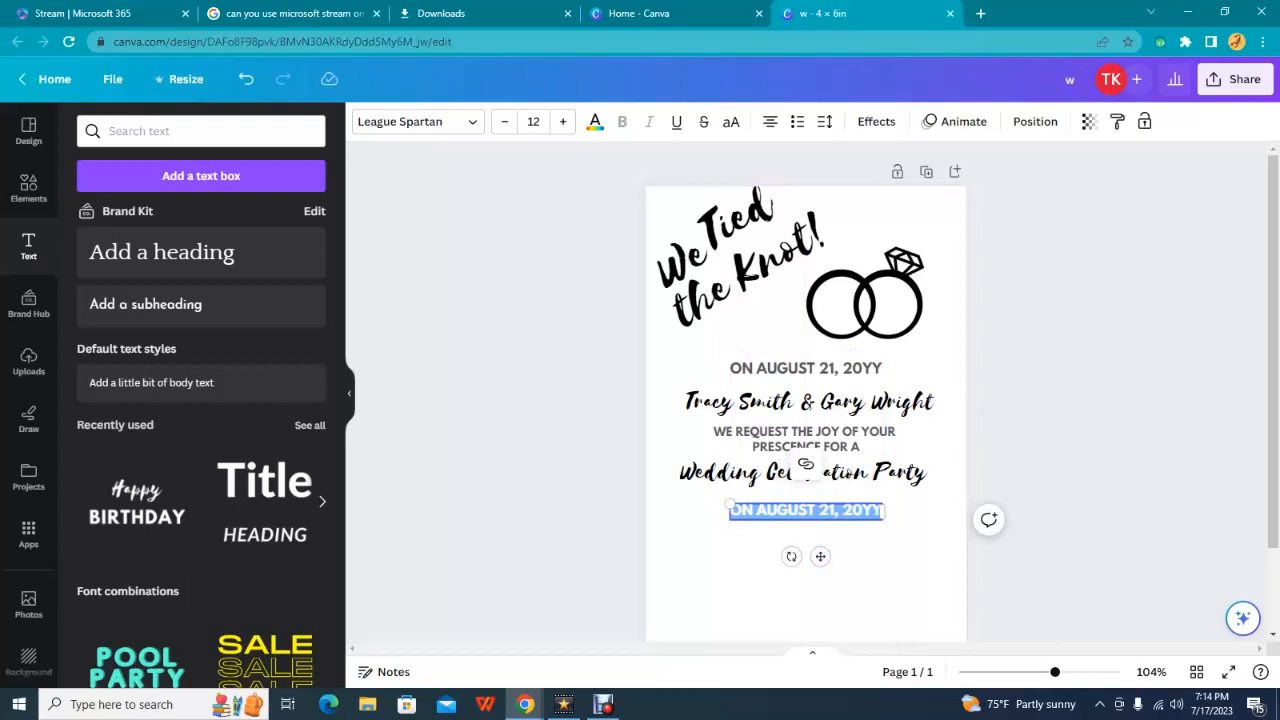
Step: Replace the copied date text with SUNDAY, SEPTEMBER 1 and 3:30PM
left_click(828, 511)
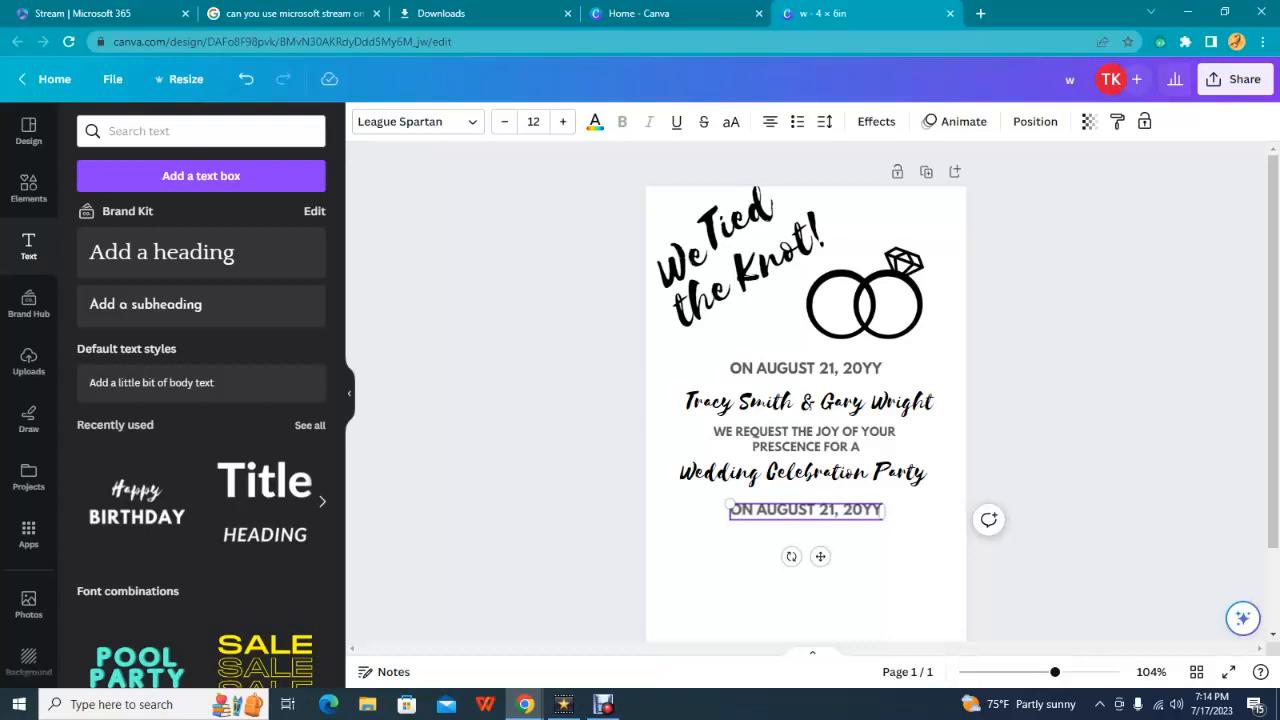
key("ctrl+a")
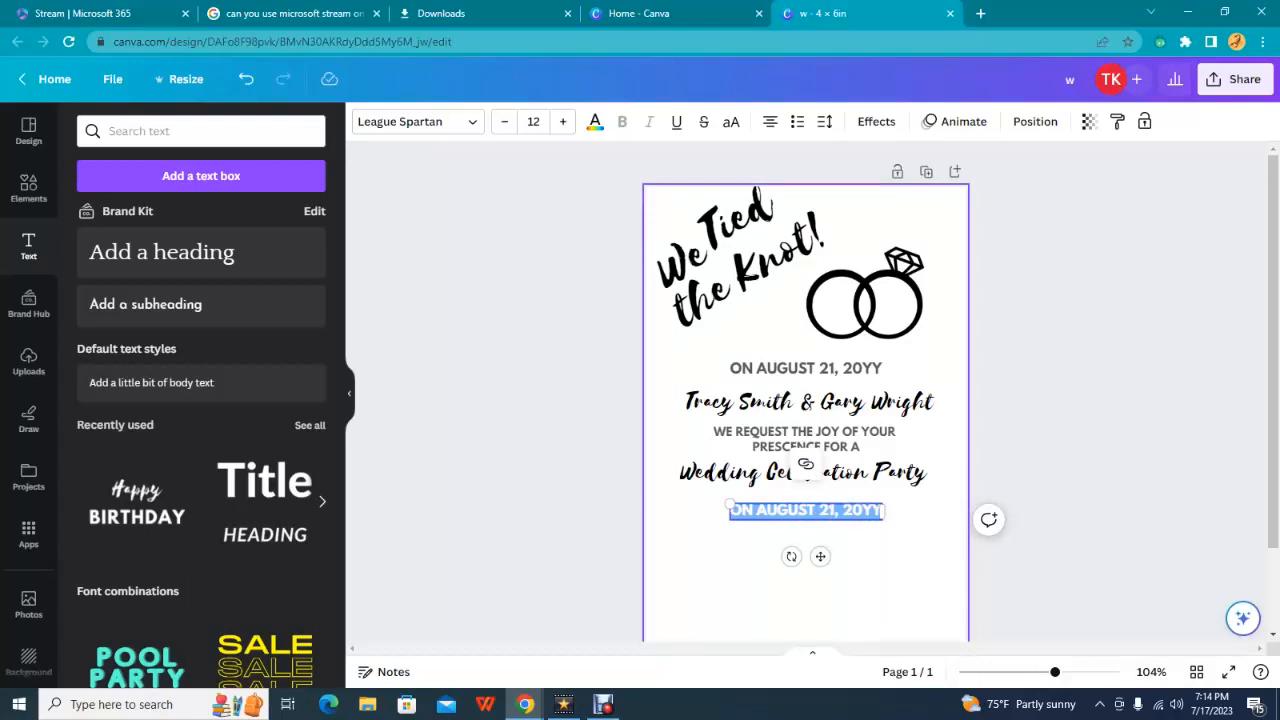
key("BackSpace")
type("SU")
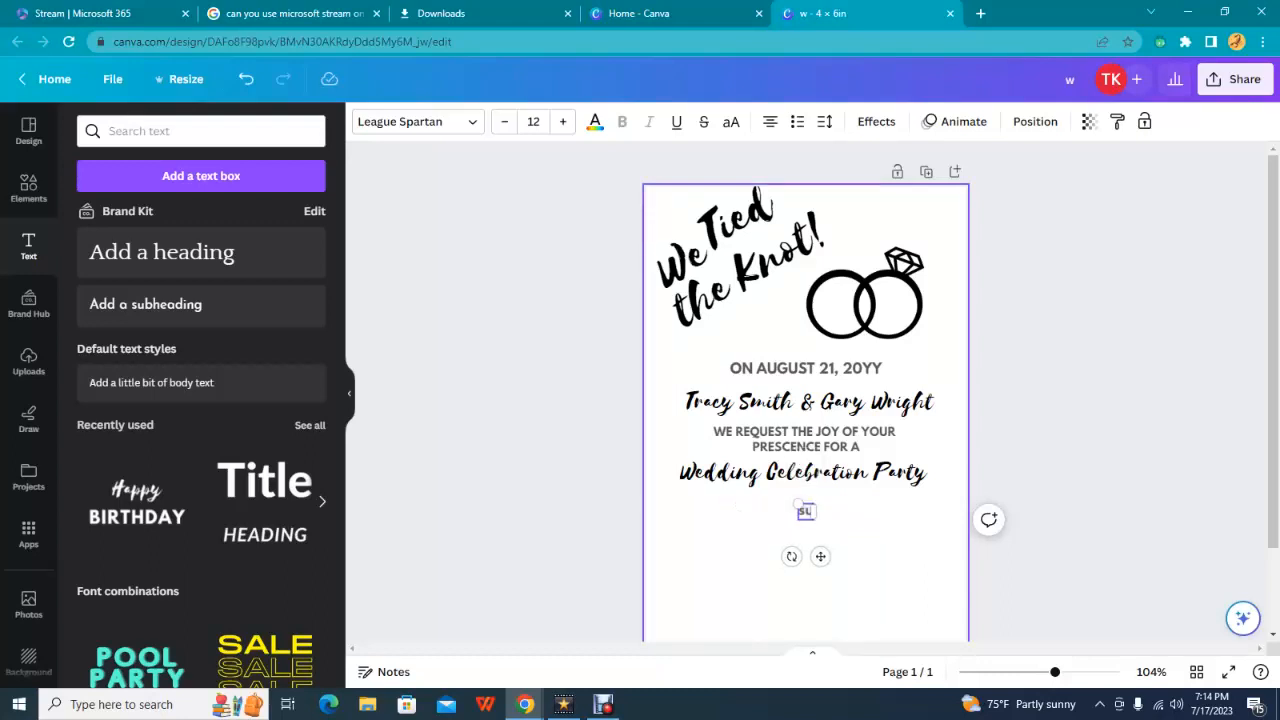
key("BackSpace")
key("BackSpace")
type("SUNDAY")
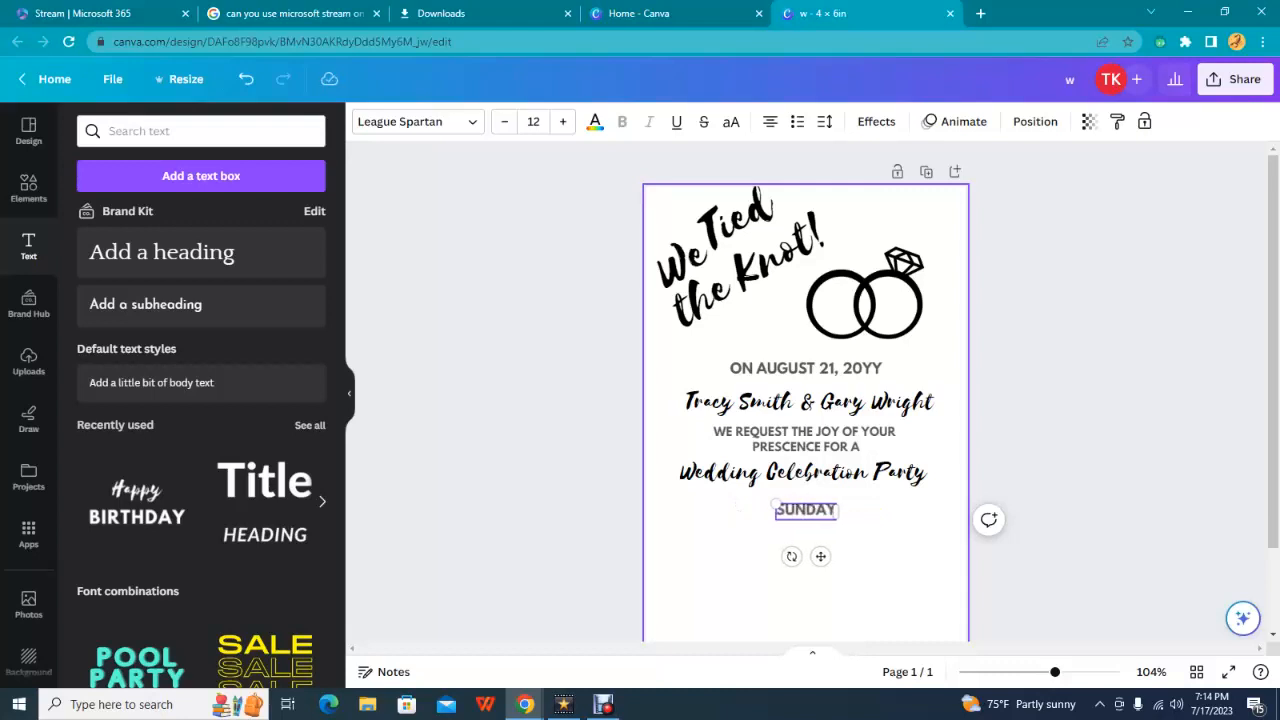
type(", SEP")
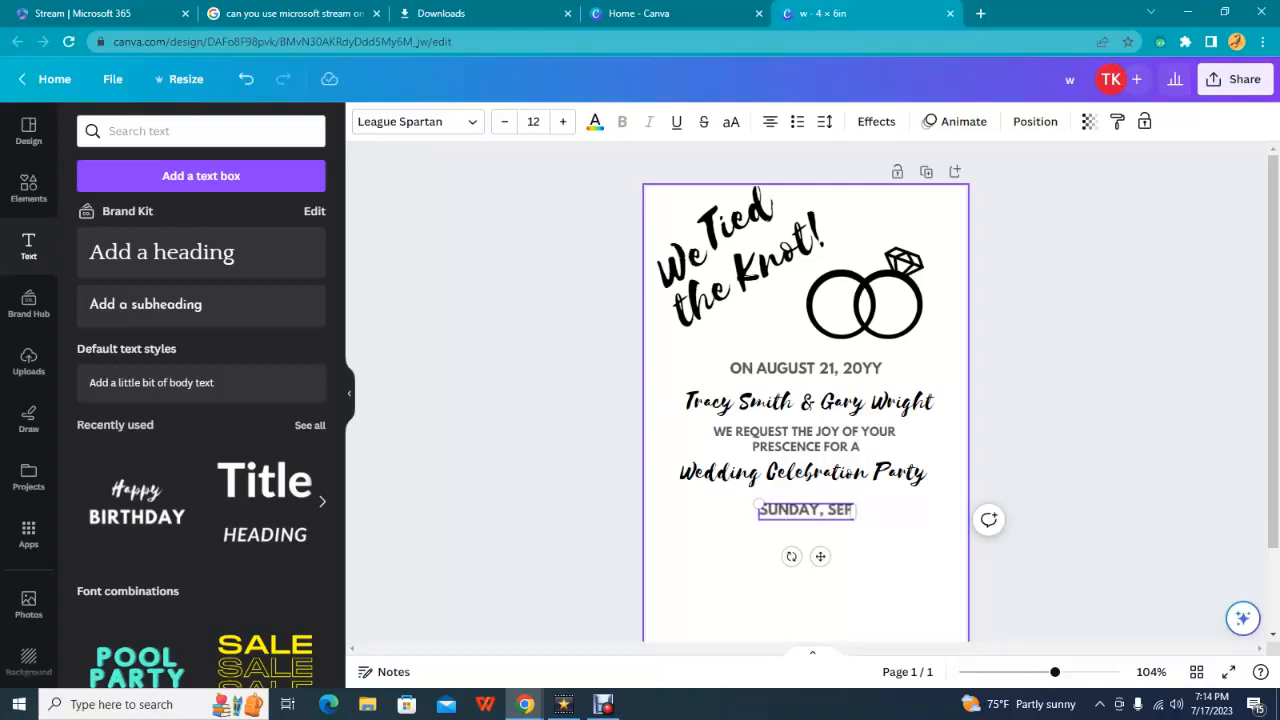
type("TEMBER 1 ")
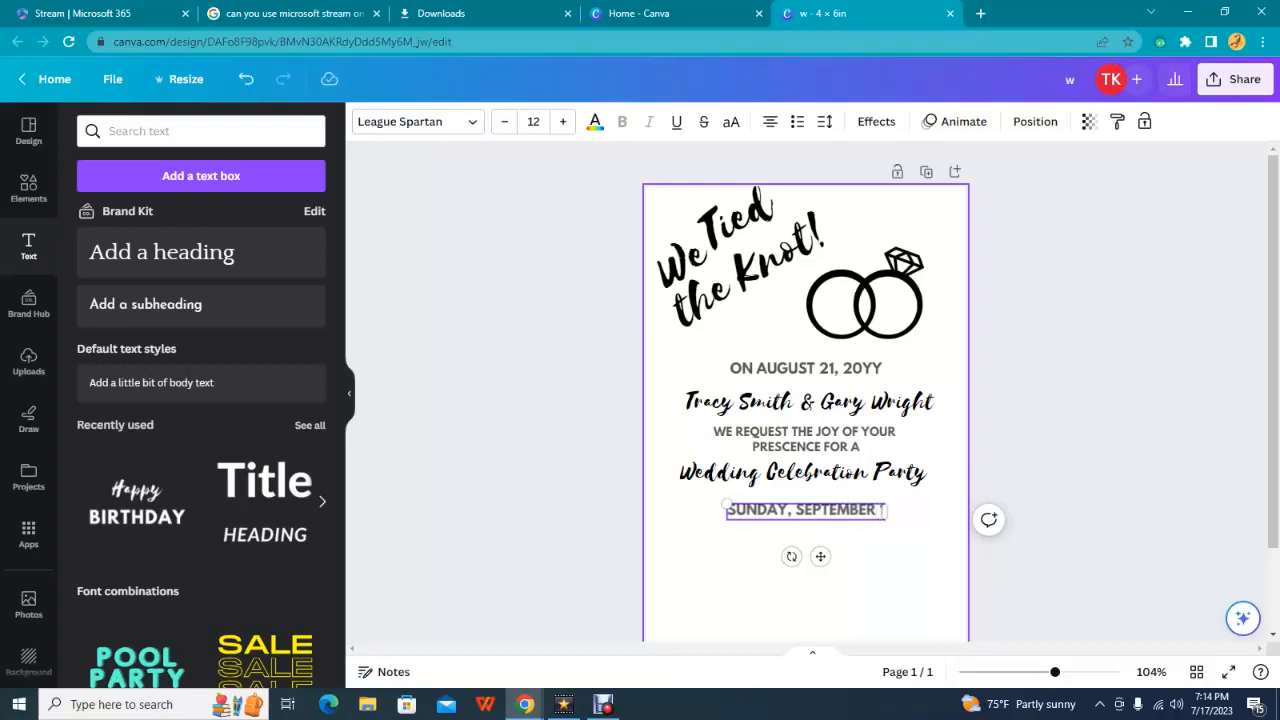
type("3")
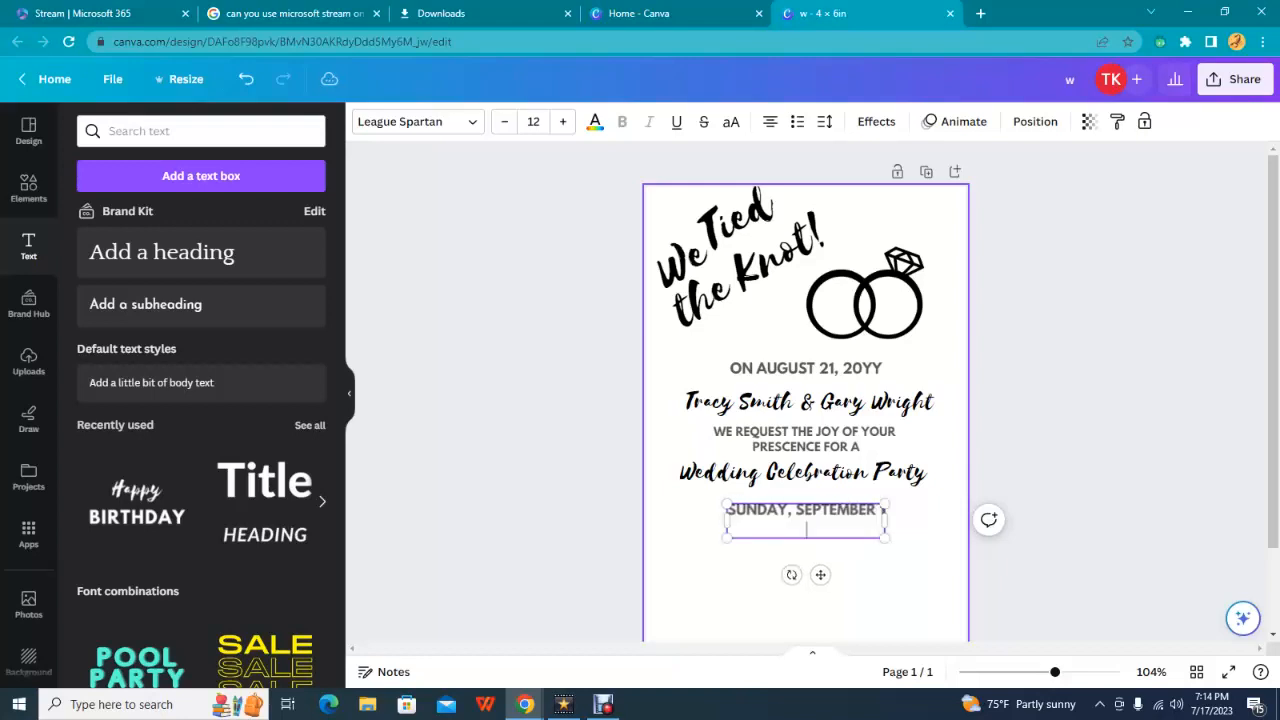
type(":30PM")
Step: Move the day and time block up to sit just under Wedding Celebration Party
left_click(830, 595)
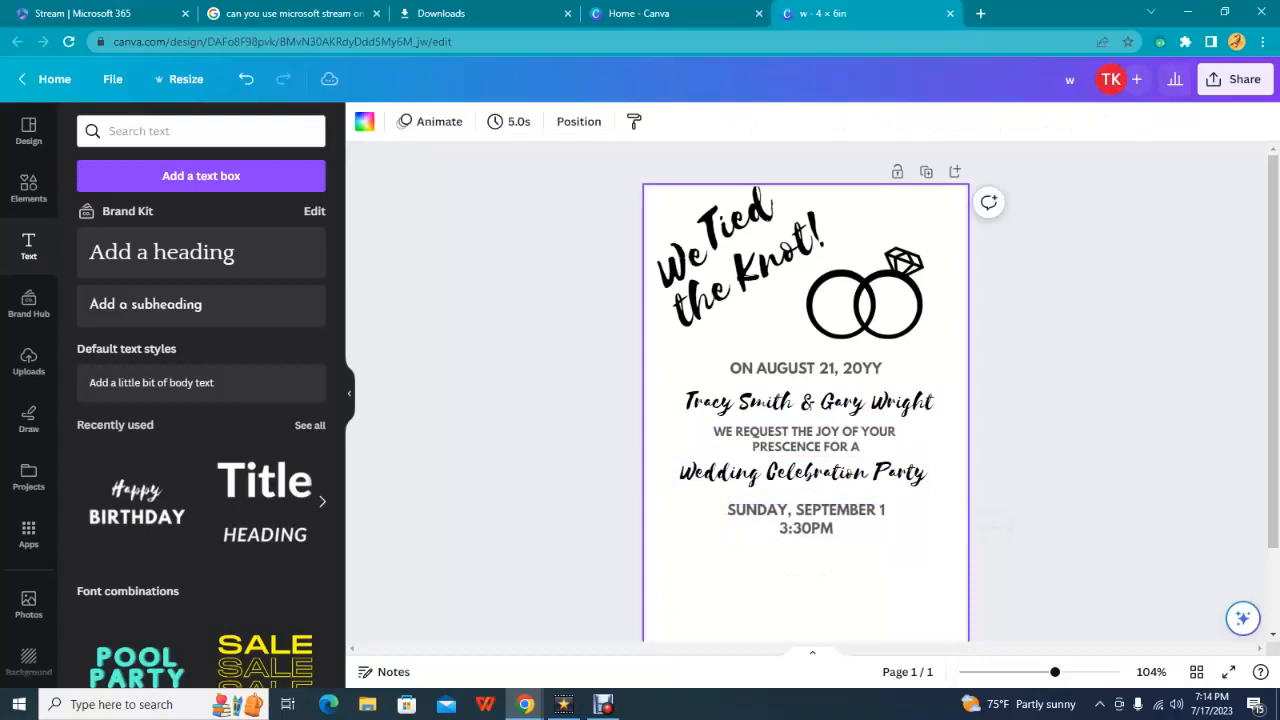
left_click(818, 528)
left_click_drag(820, 574, 820, 560)
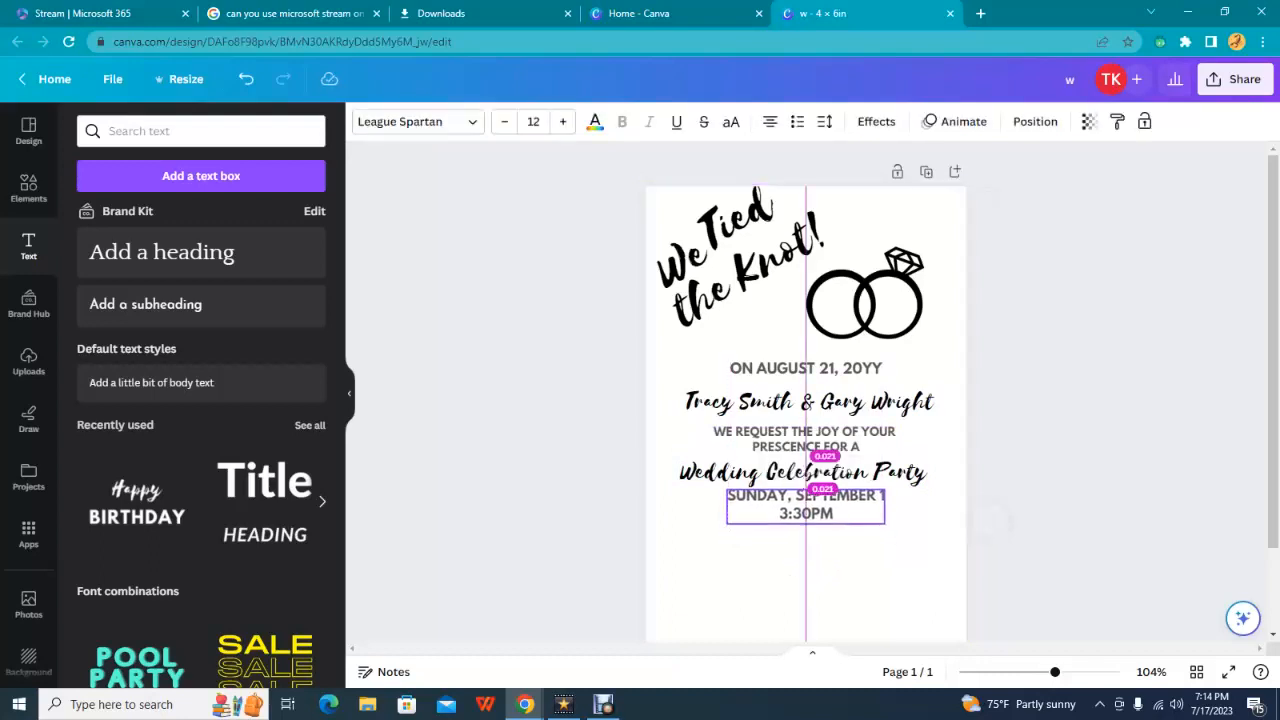
left_click_drag(820, 560, 820, 560)
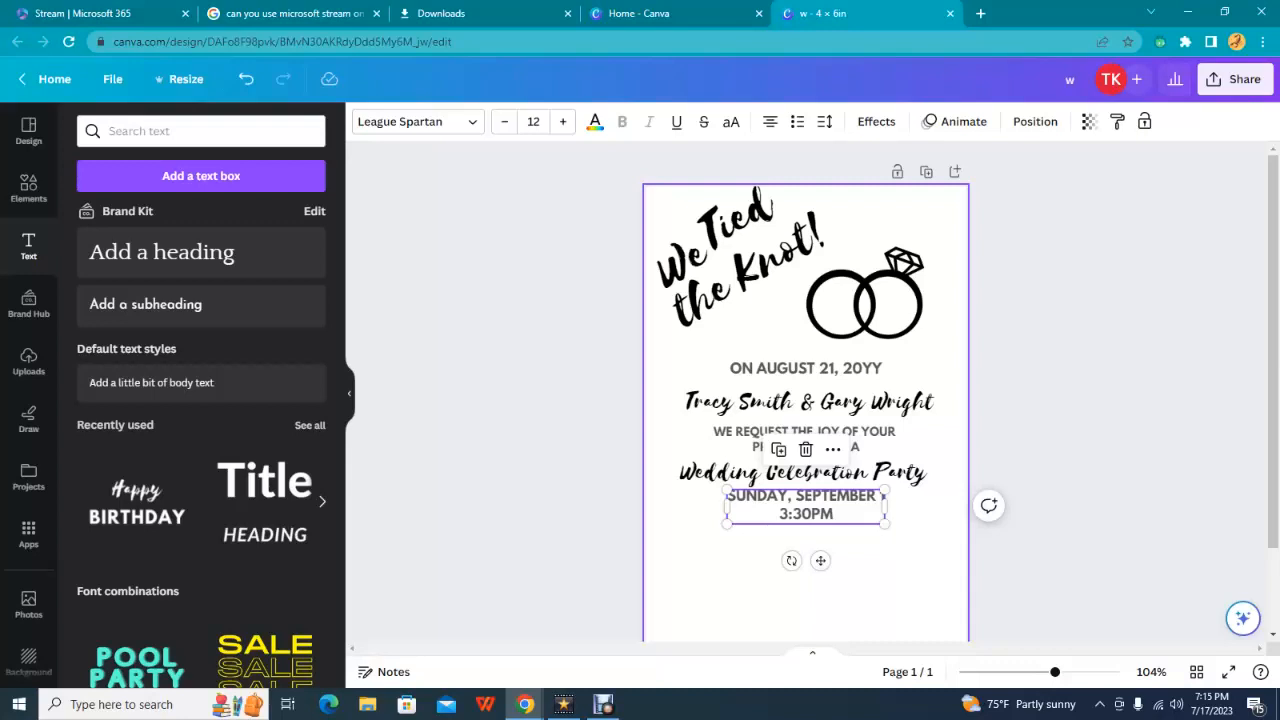
Step: Duplicate the ON AUGUST 21, 20YY line and move the copy near the card's bottom
left_click(808, 598)
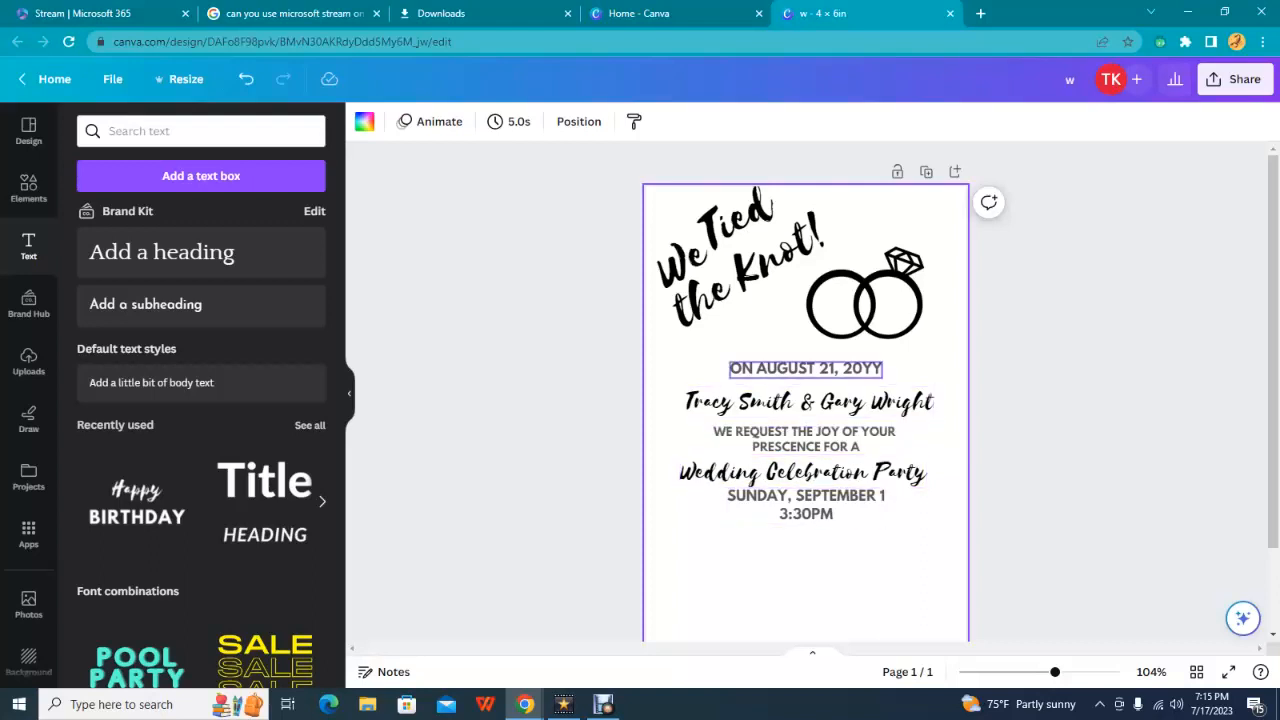
left_click(805, 368)
left_click(832, 321)
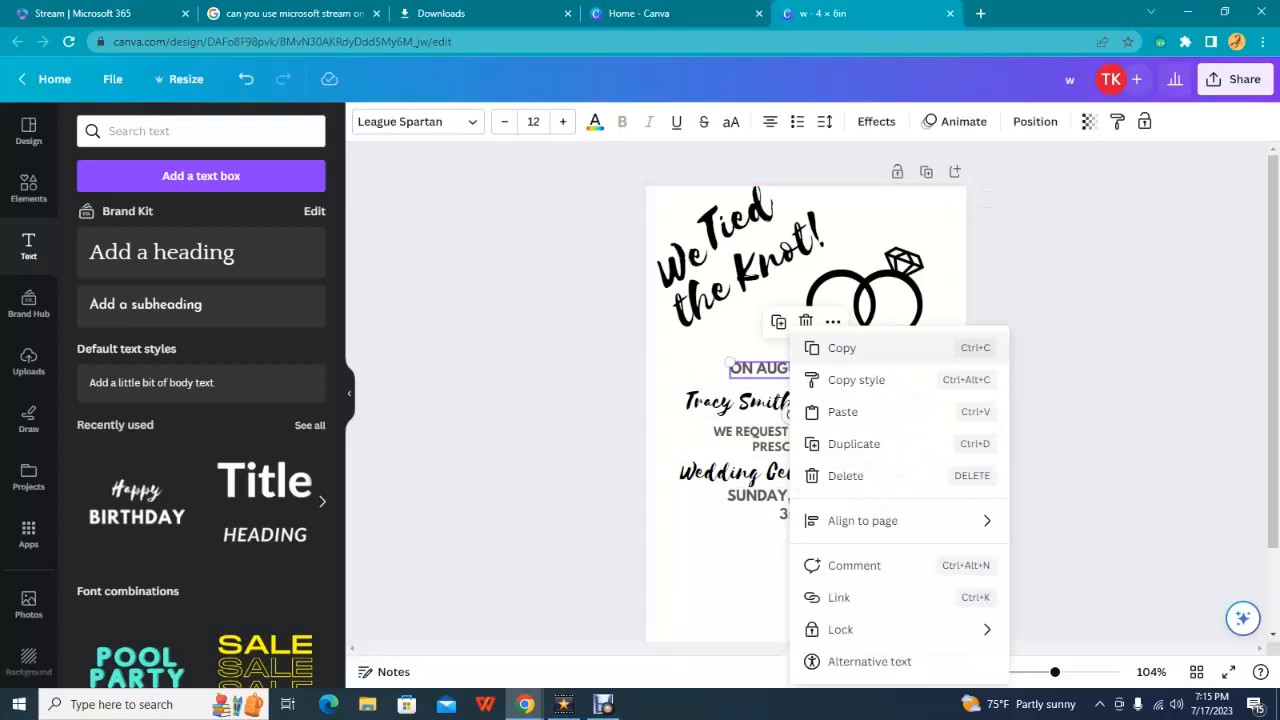
left_click(853, 443)
left_click_drag(748, 378, 736, 580)
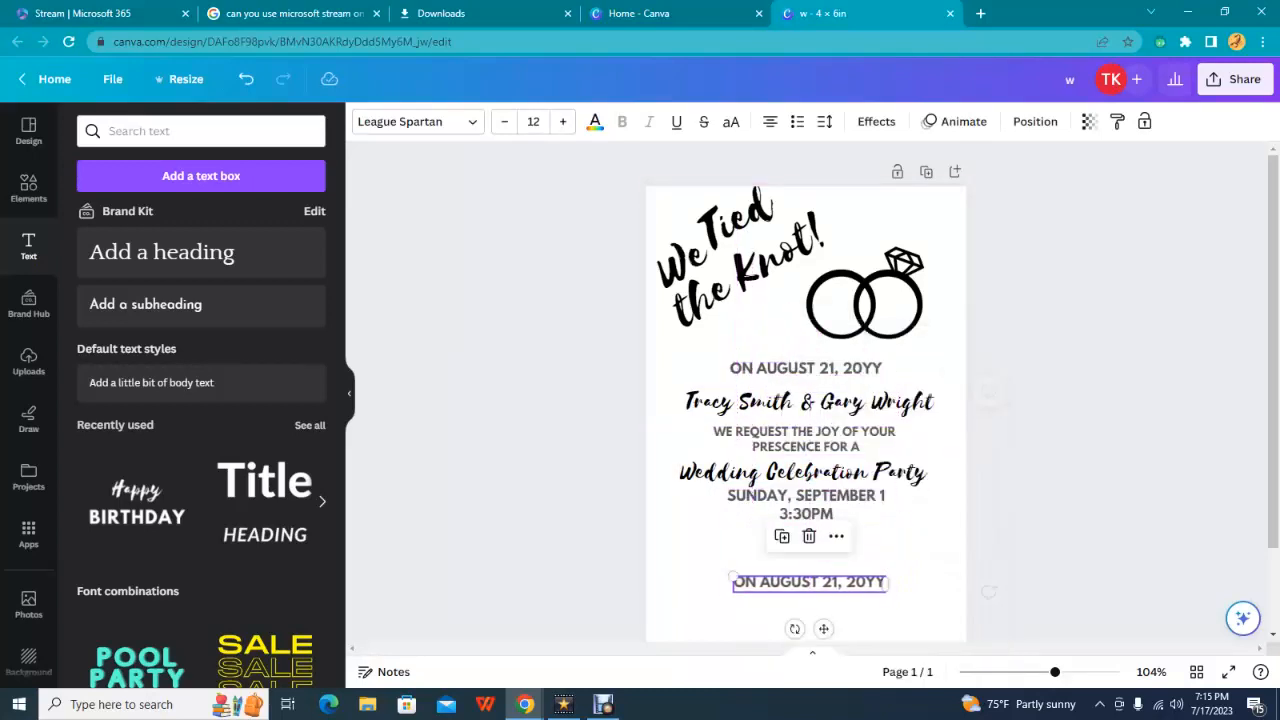
Step: Change the copy to the couple's residence name and place it under 3:30PM
double_click(736, 580)
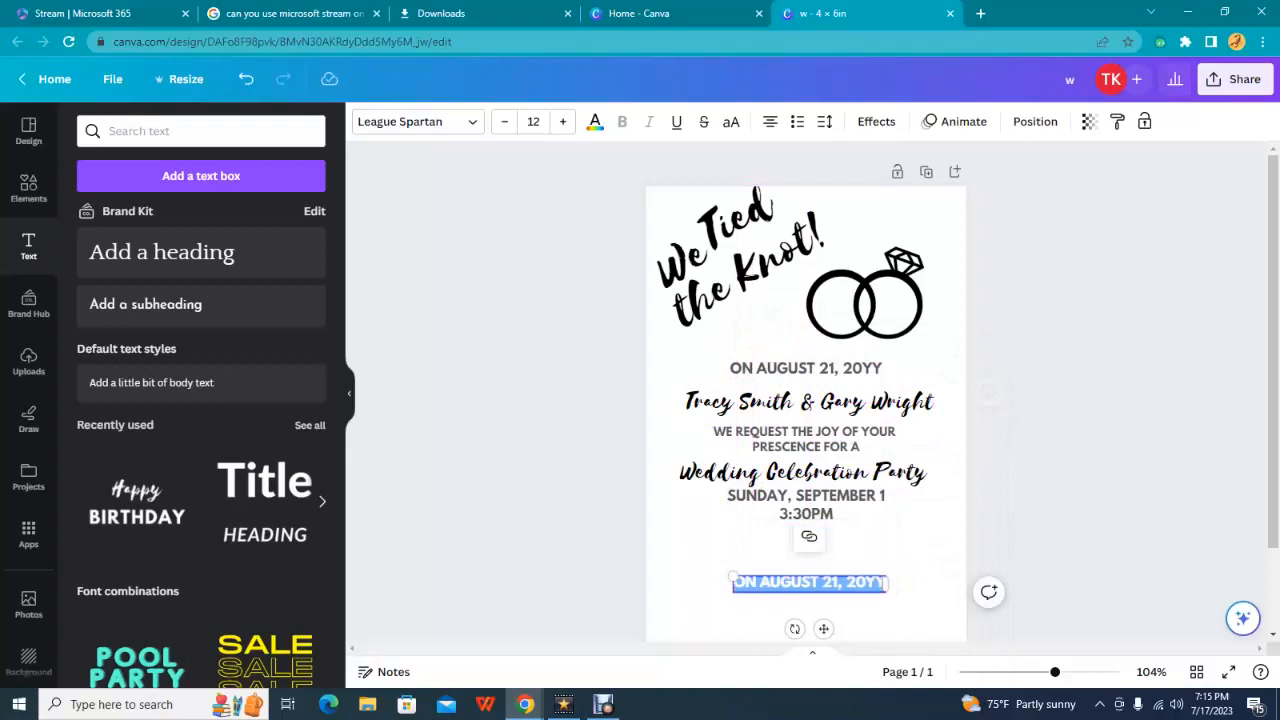
key("BackSpace")
type("THE WRI")
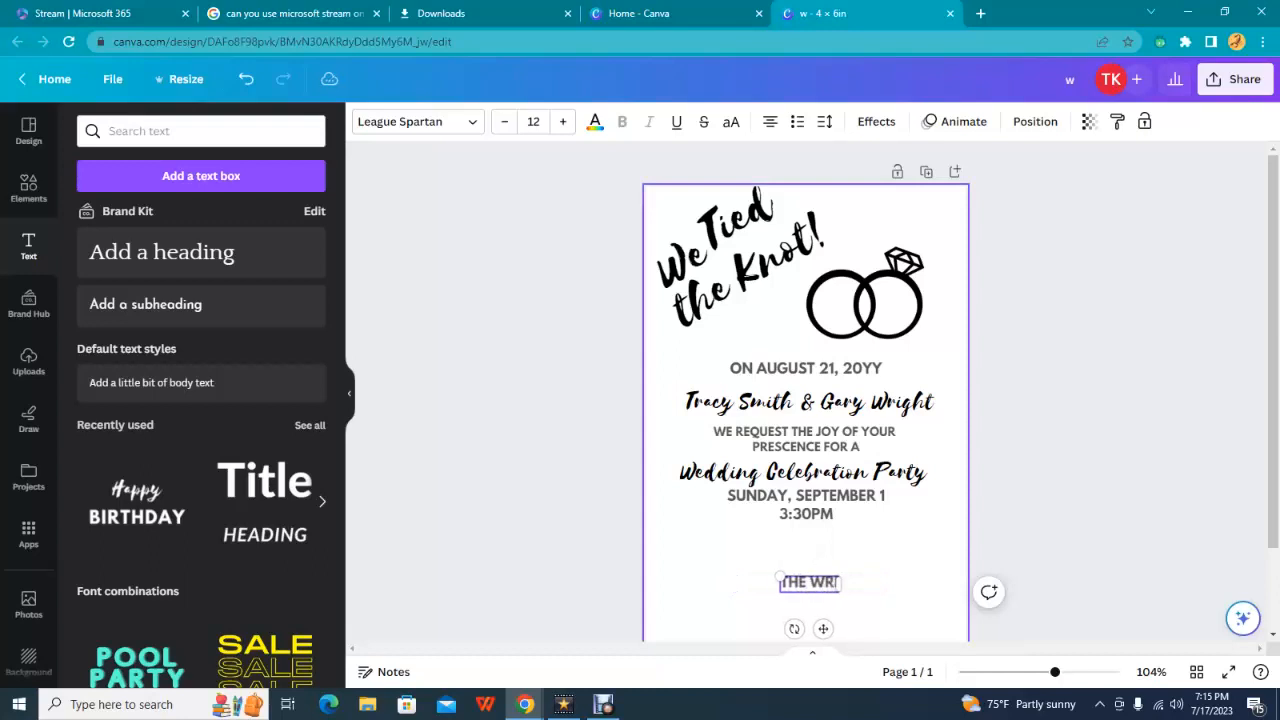
type("GHT RESIDENCE")
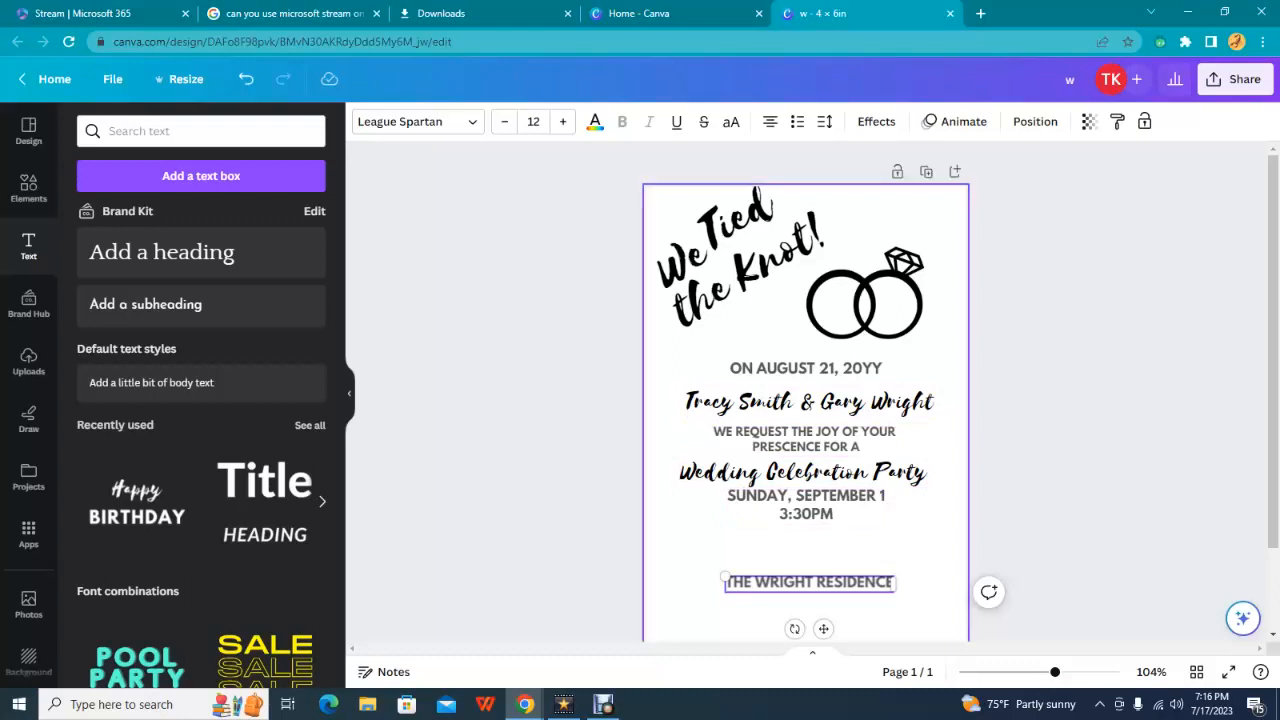
left_click_drag(823, 628, 825, 597)
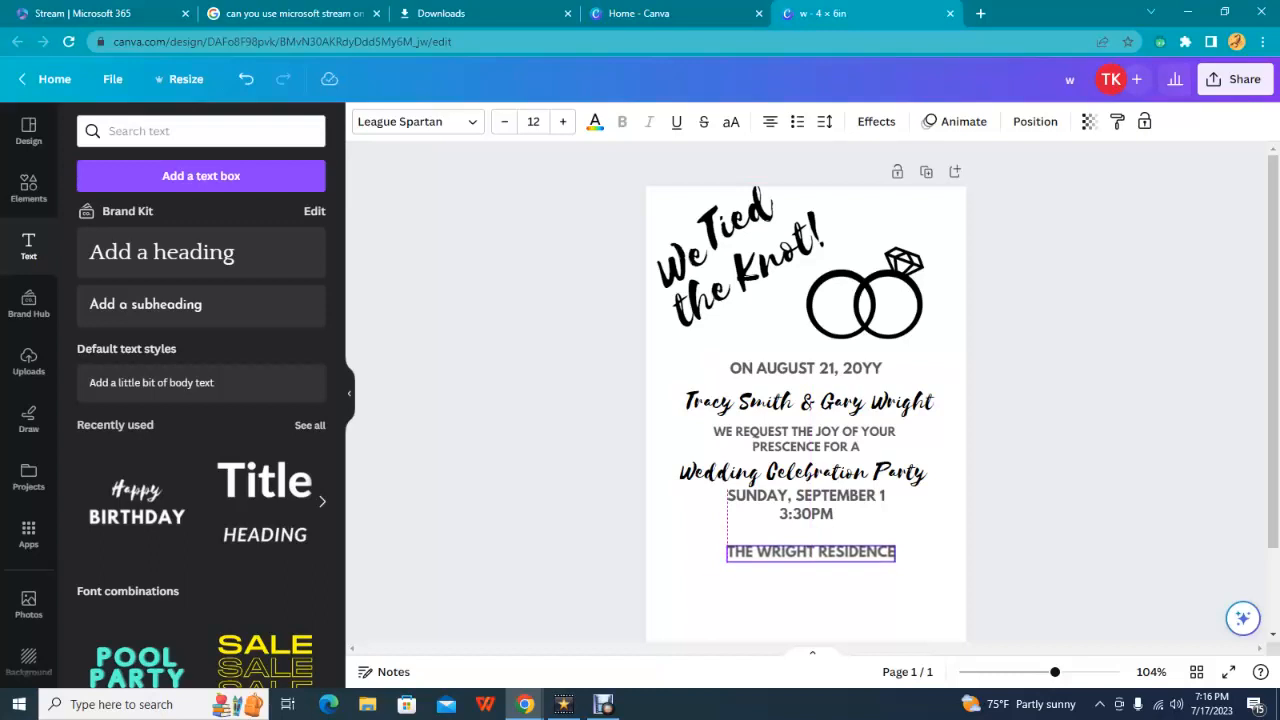
left_click_drag(825, 597, 826, 598)
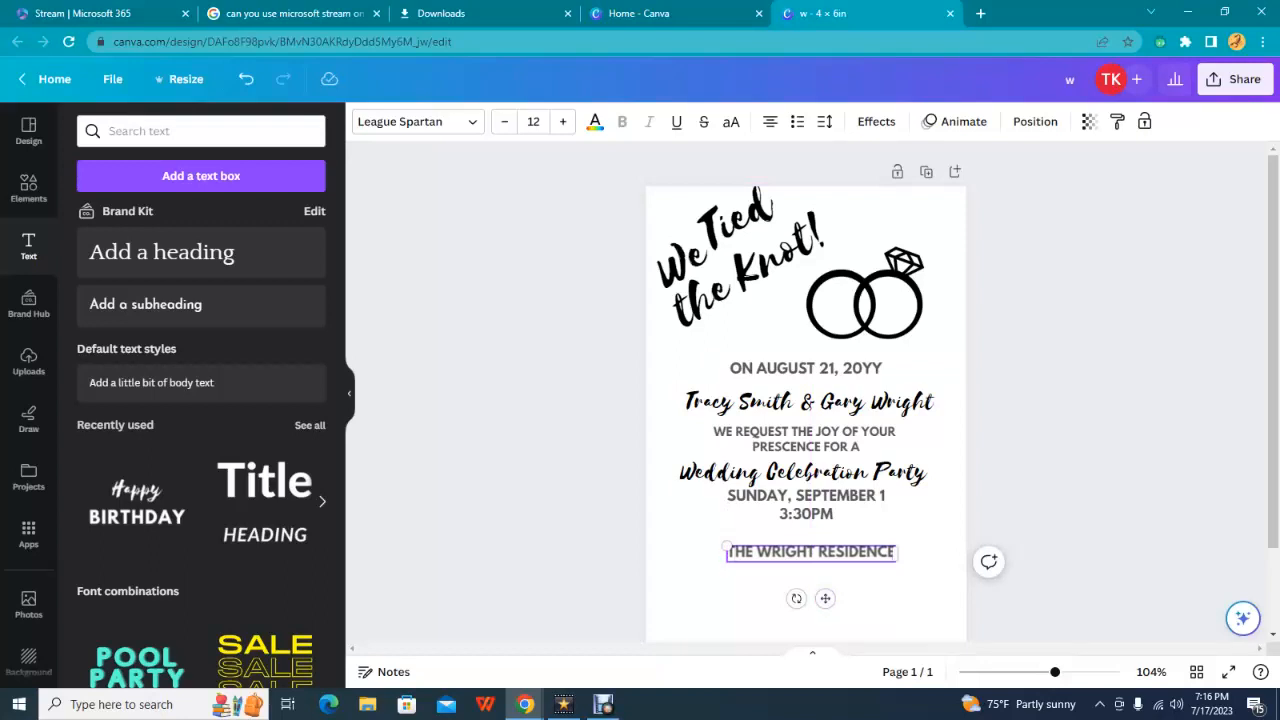
left_click(814, 552)
Step: Duplicate the residence line and replace its text with the two-line street address
left_click(812, 582)
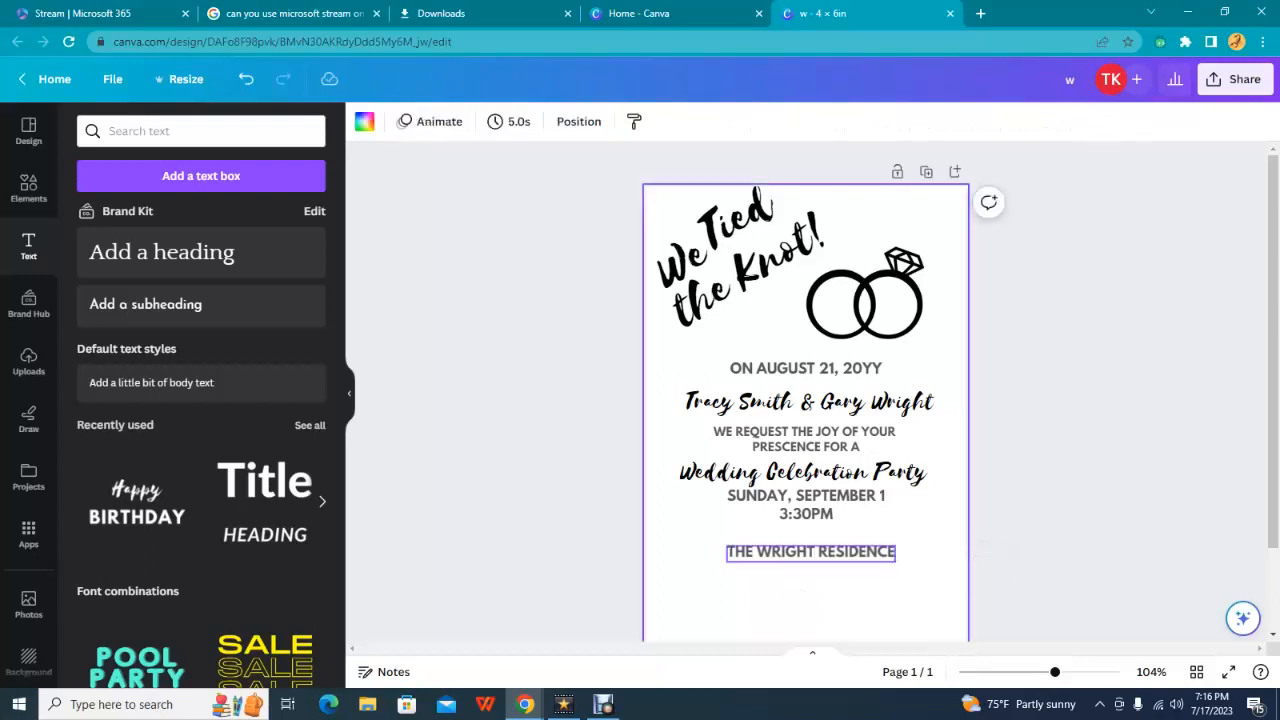
right_click(833, 553)
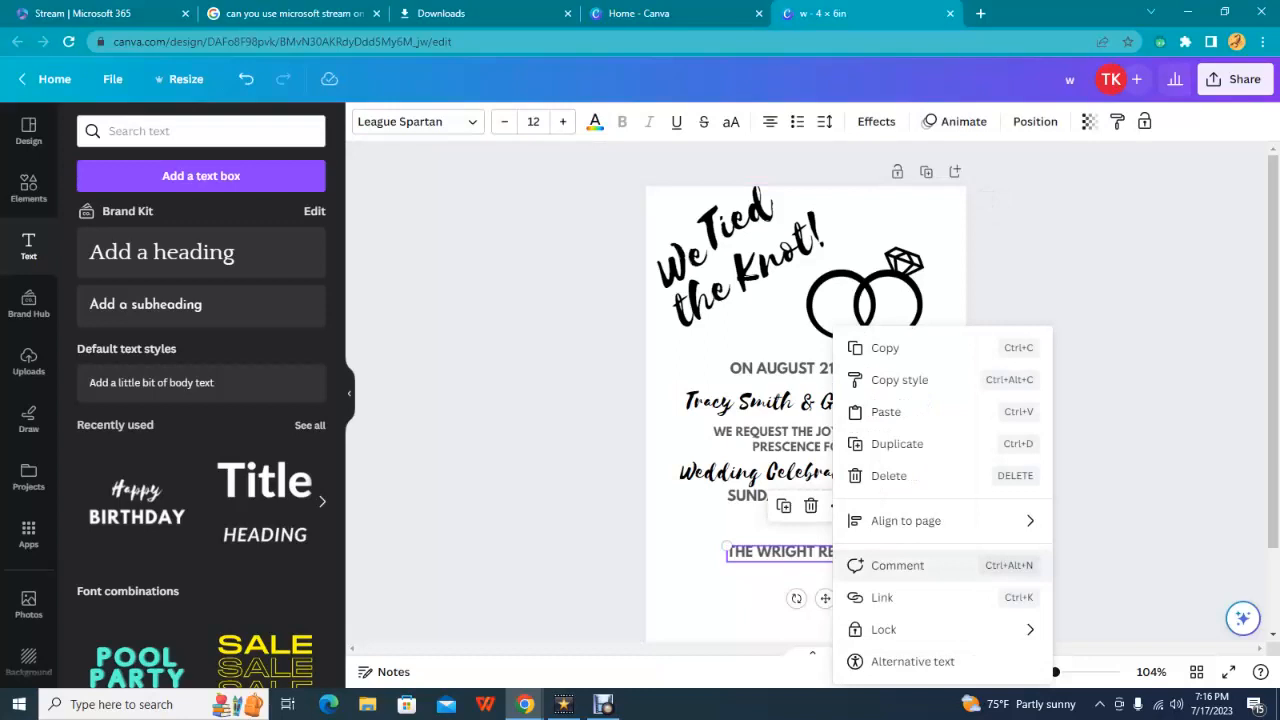
left_click(897, 443)
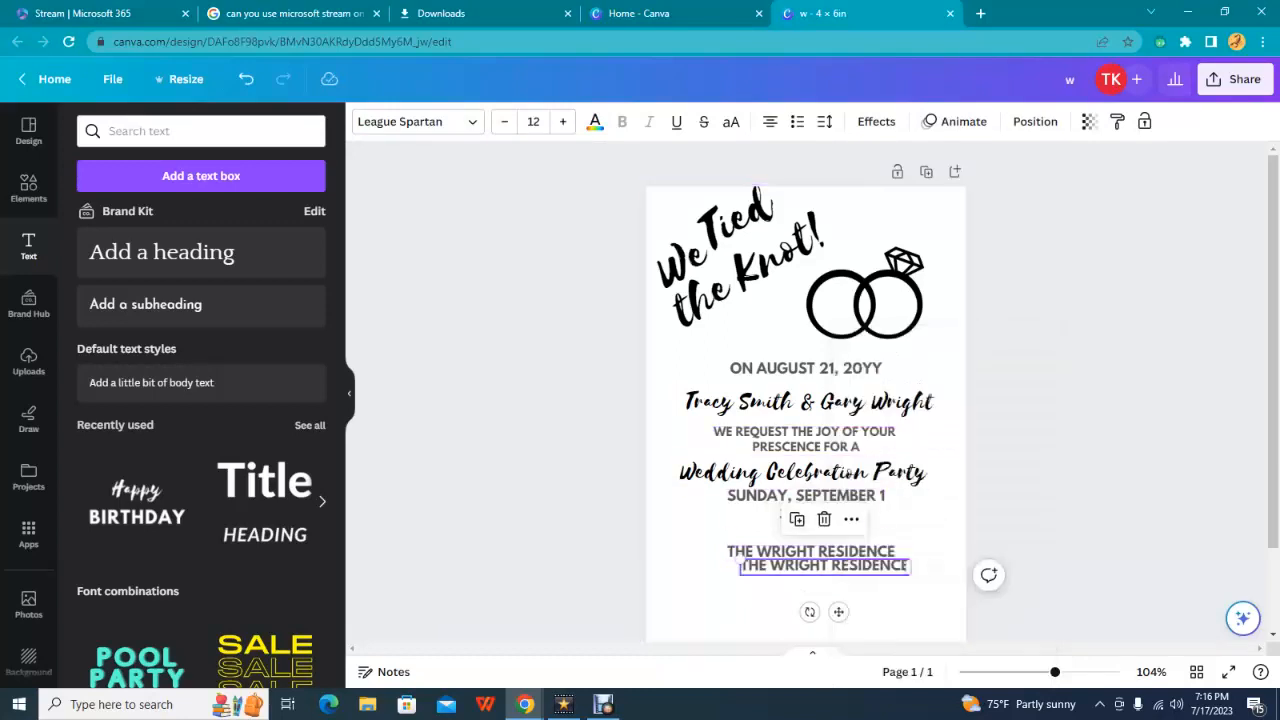
key("Return")
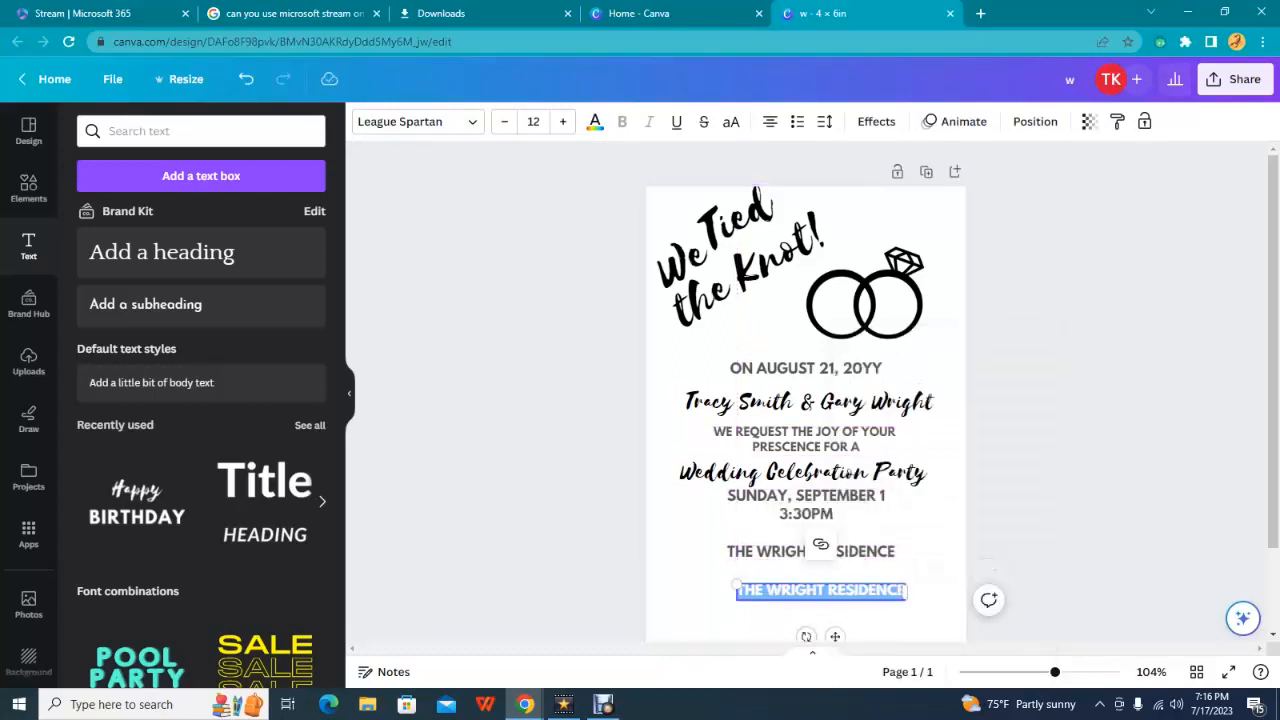
type("1234")
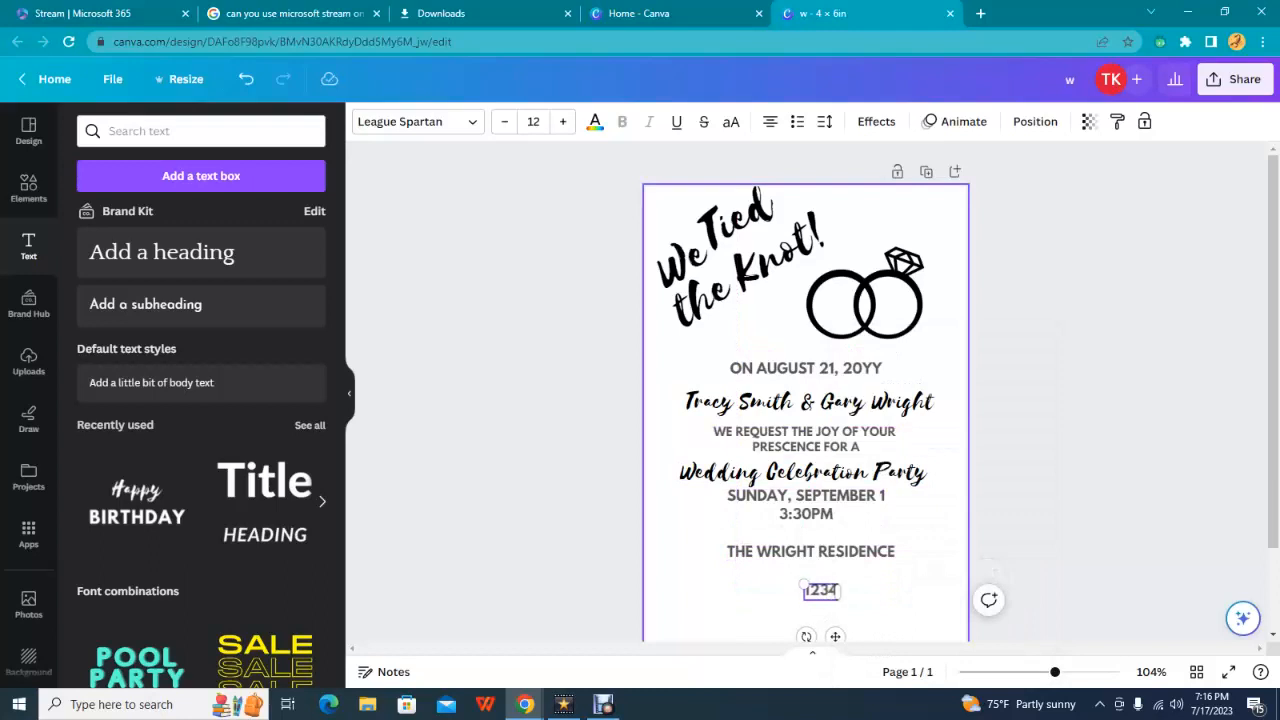
type(" pOTT")
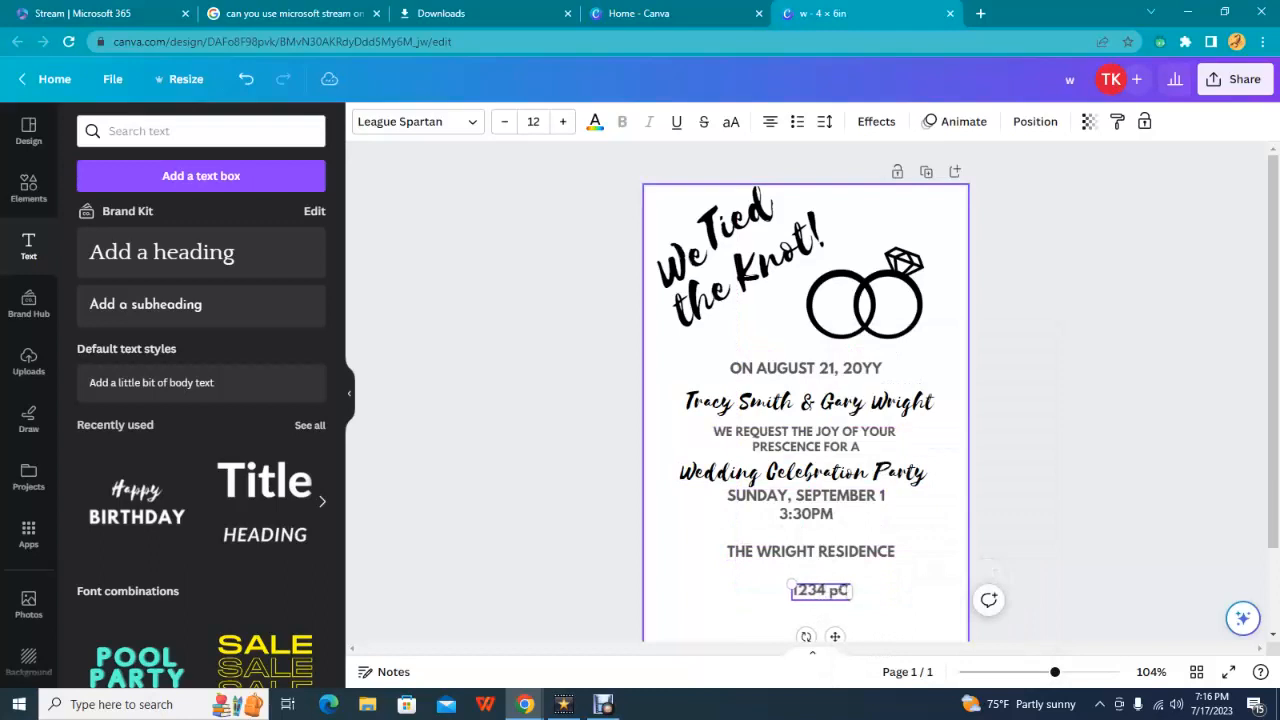
key("BackSpace")
key("BackSpace")
key("BackSpace")
key("BackSpace")
key("BackSpace")
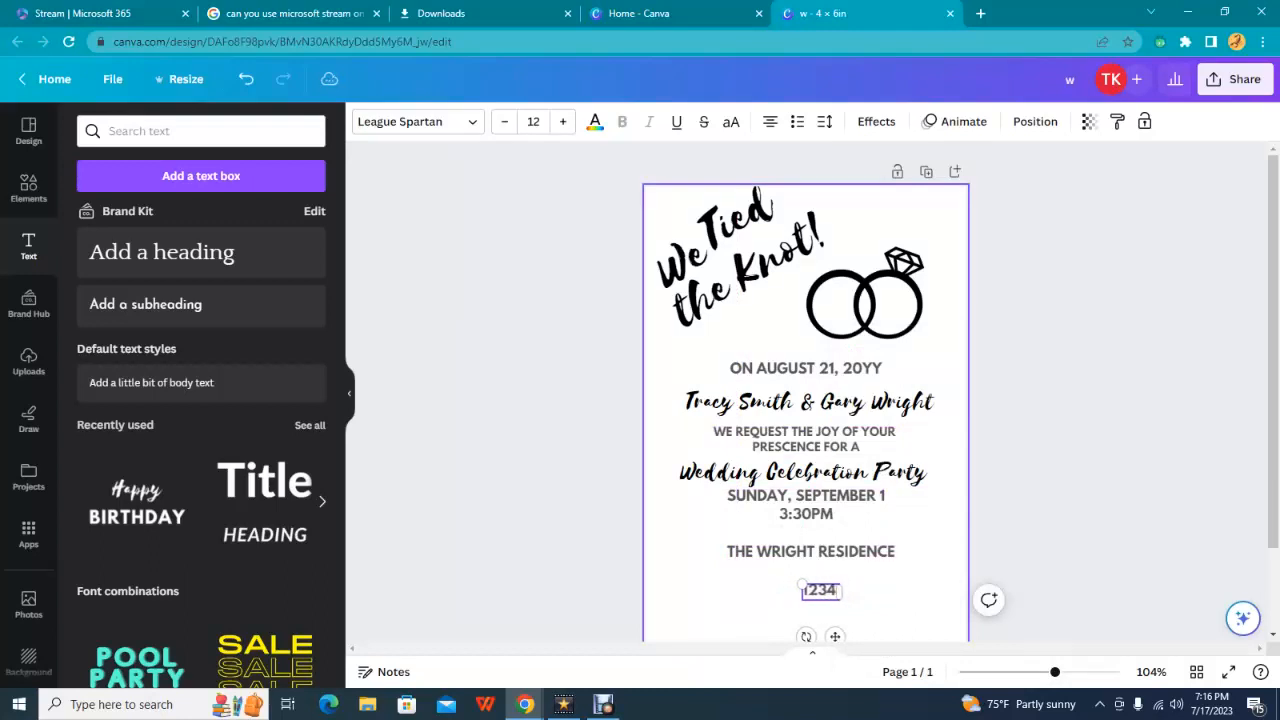
type("POTTERS")
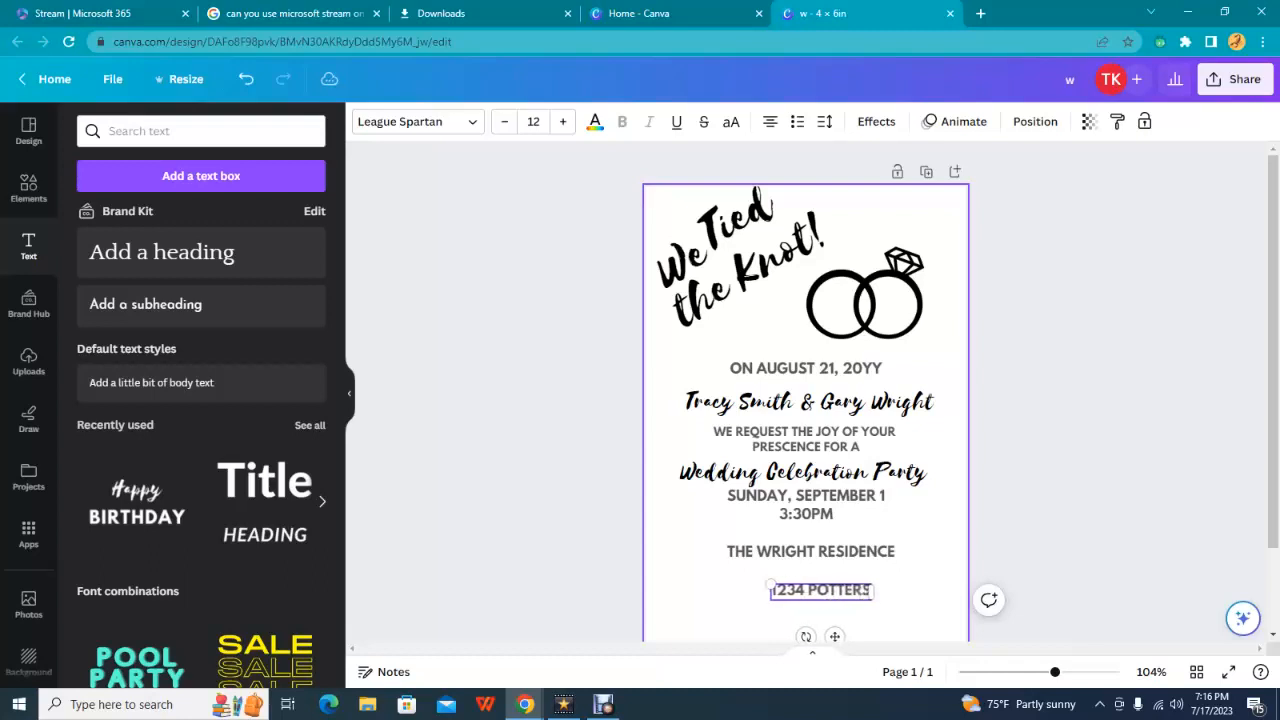
type(" RD")
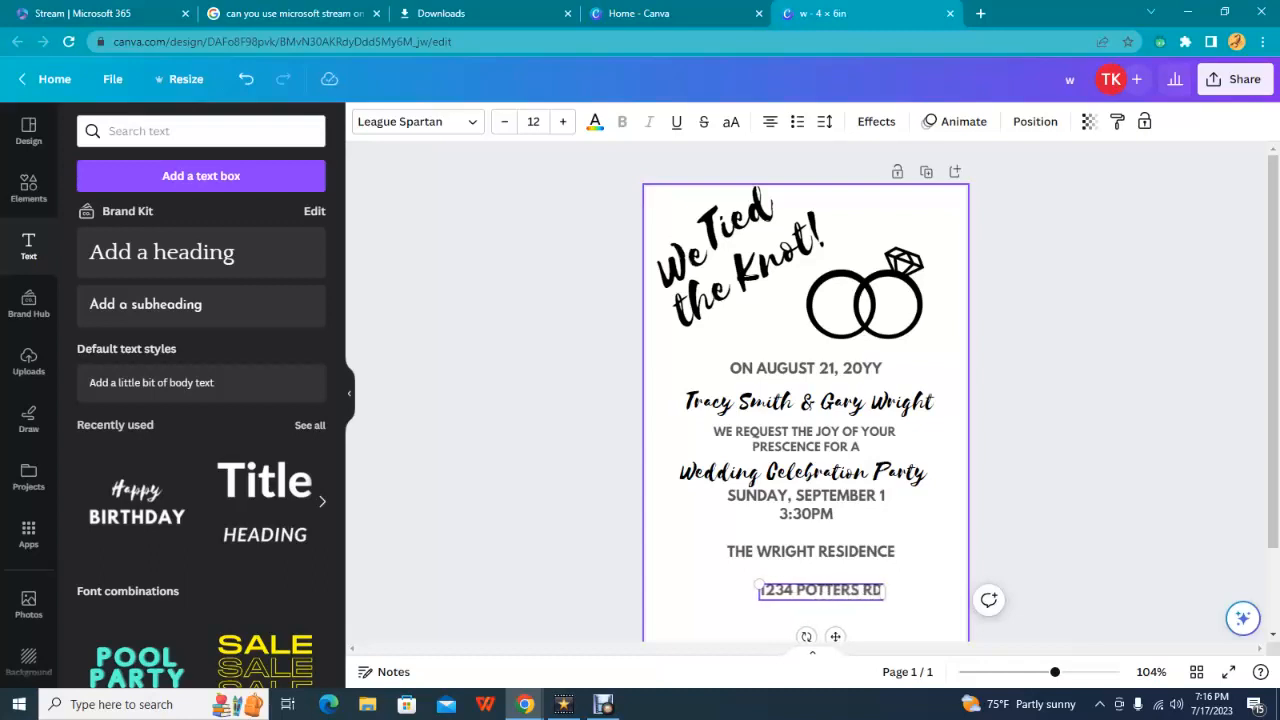
key("Return")
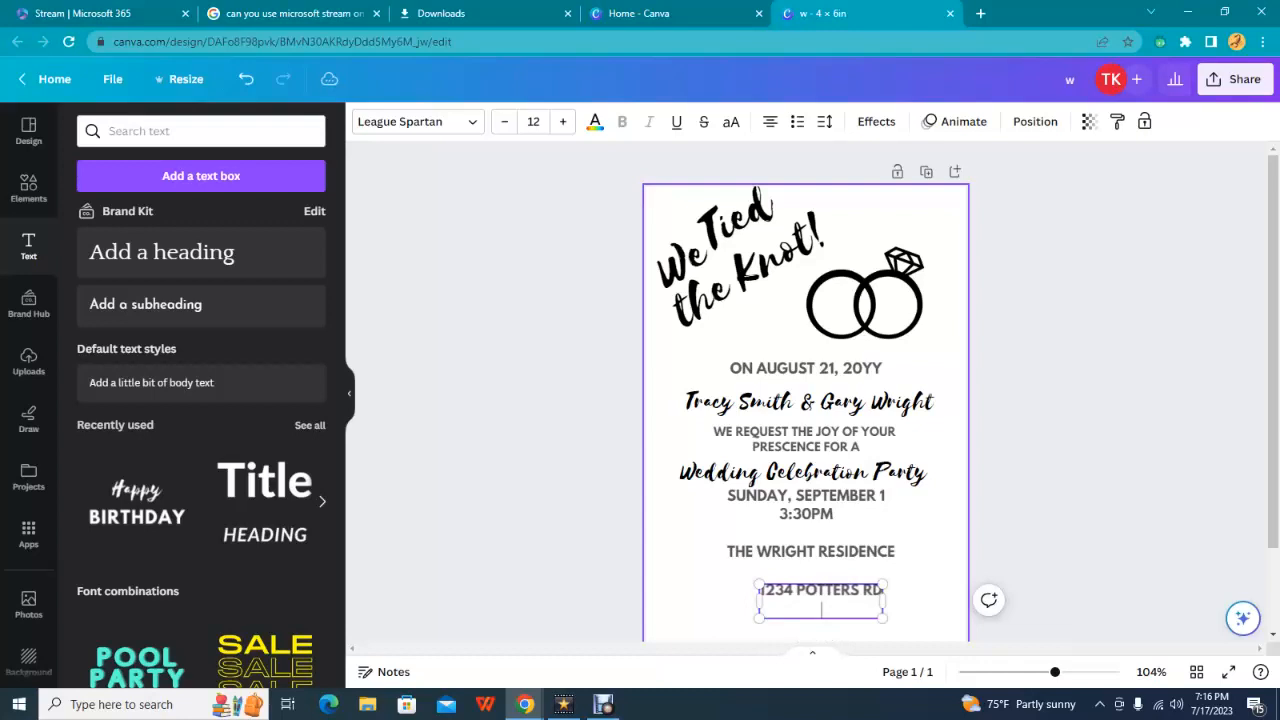
type("WAUWATOSA")
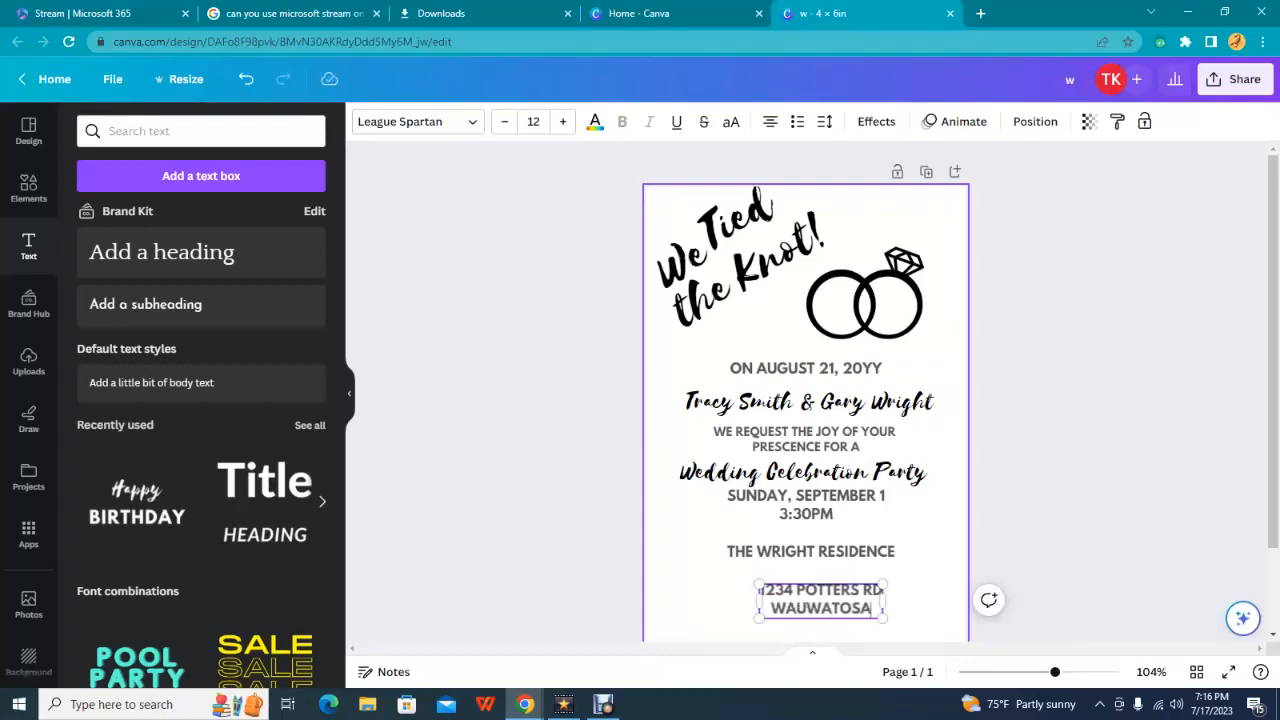
type(",")
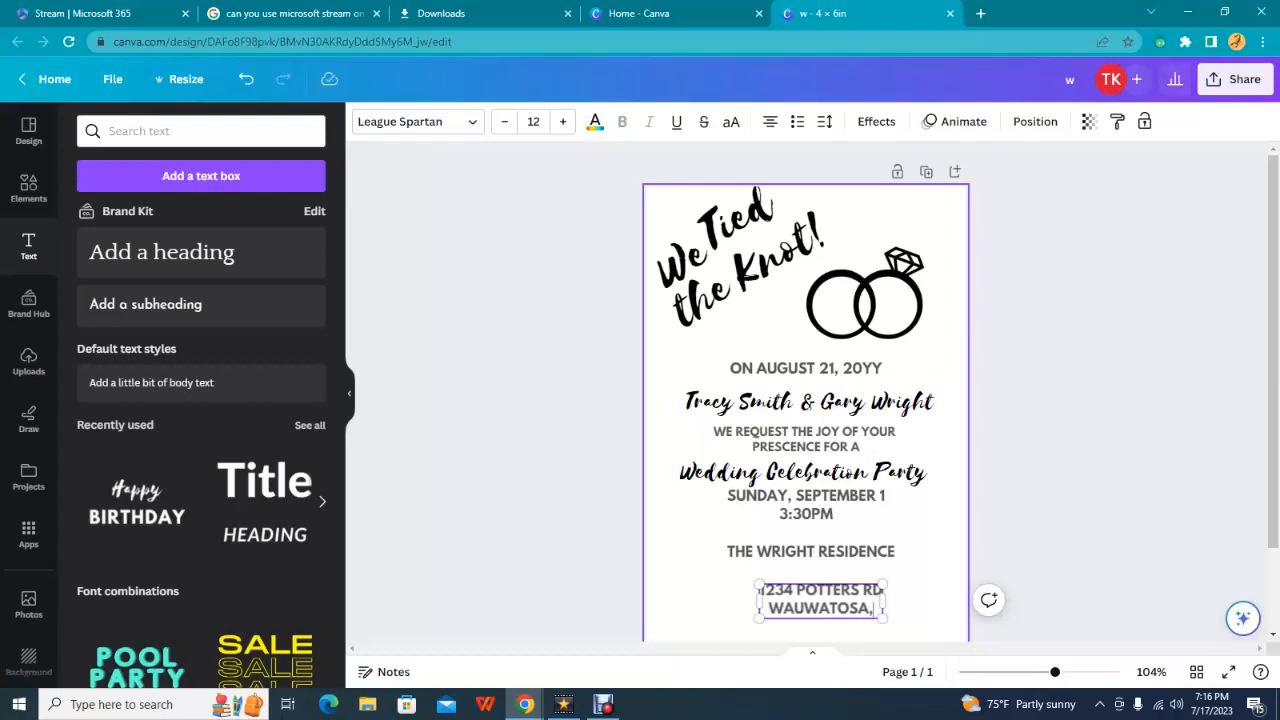
type(" WI 53226")
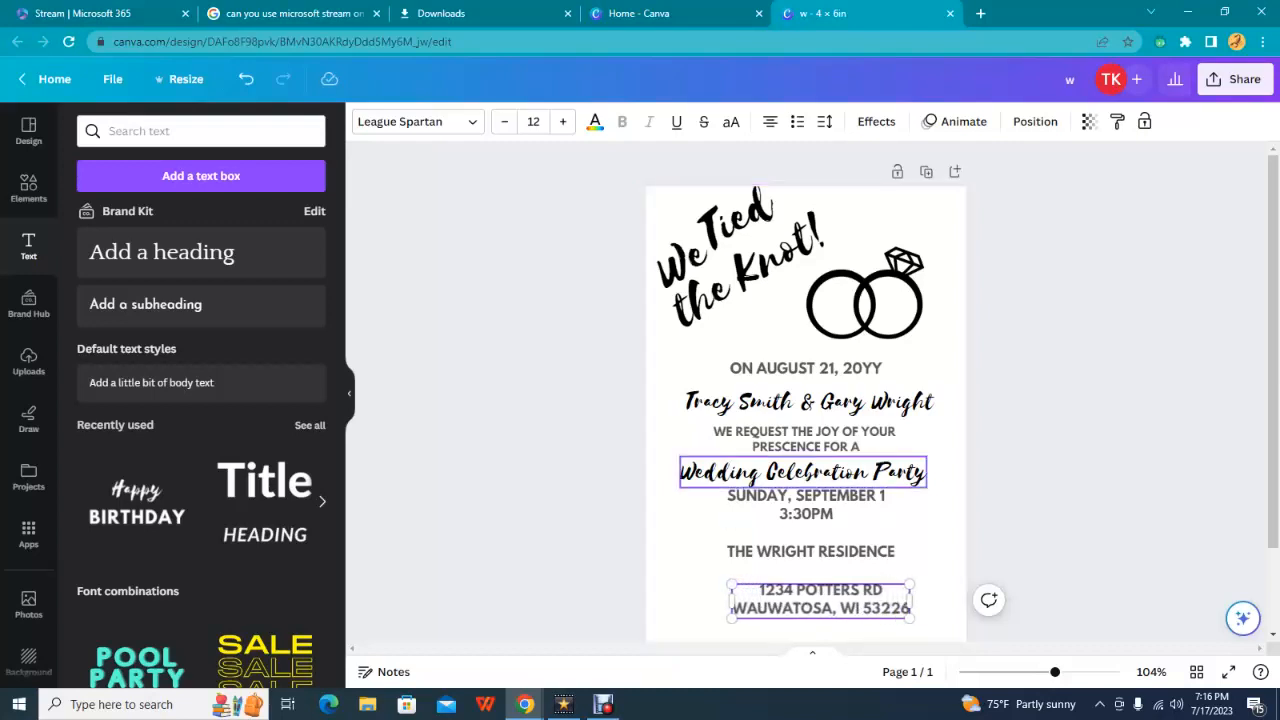
Step: Set both address lines to font size 10 and move them under the residence line
left_click(760, 591)
left_click_drag(760, 591, 910, 618)
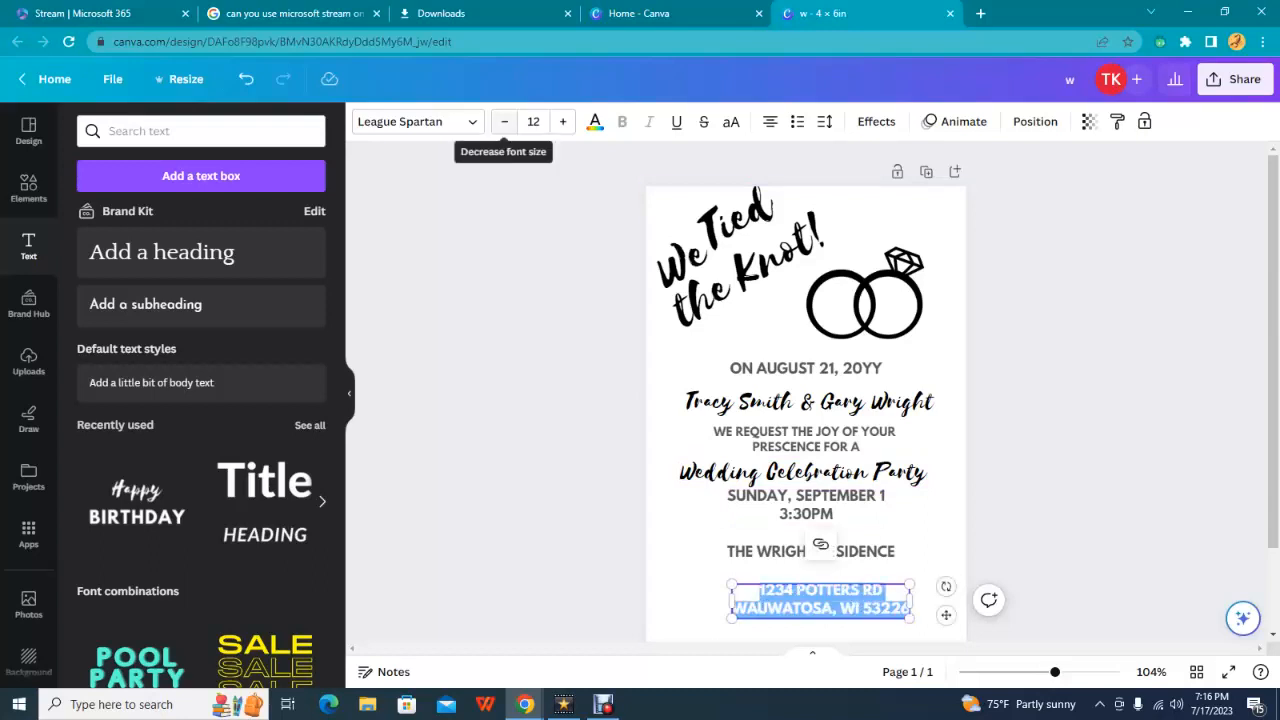
left_click(504, 121)
left_click(504, 121)
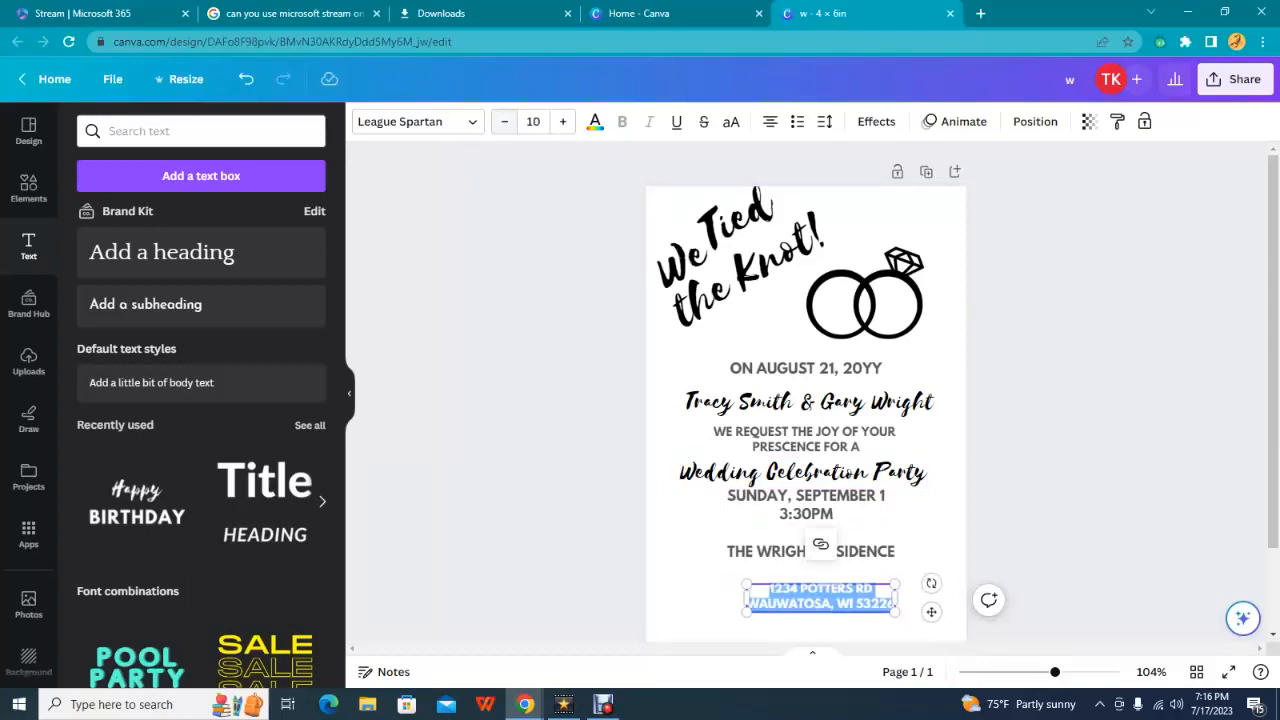
scroll(835, 546, "down", 2)
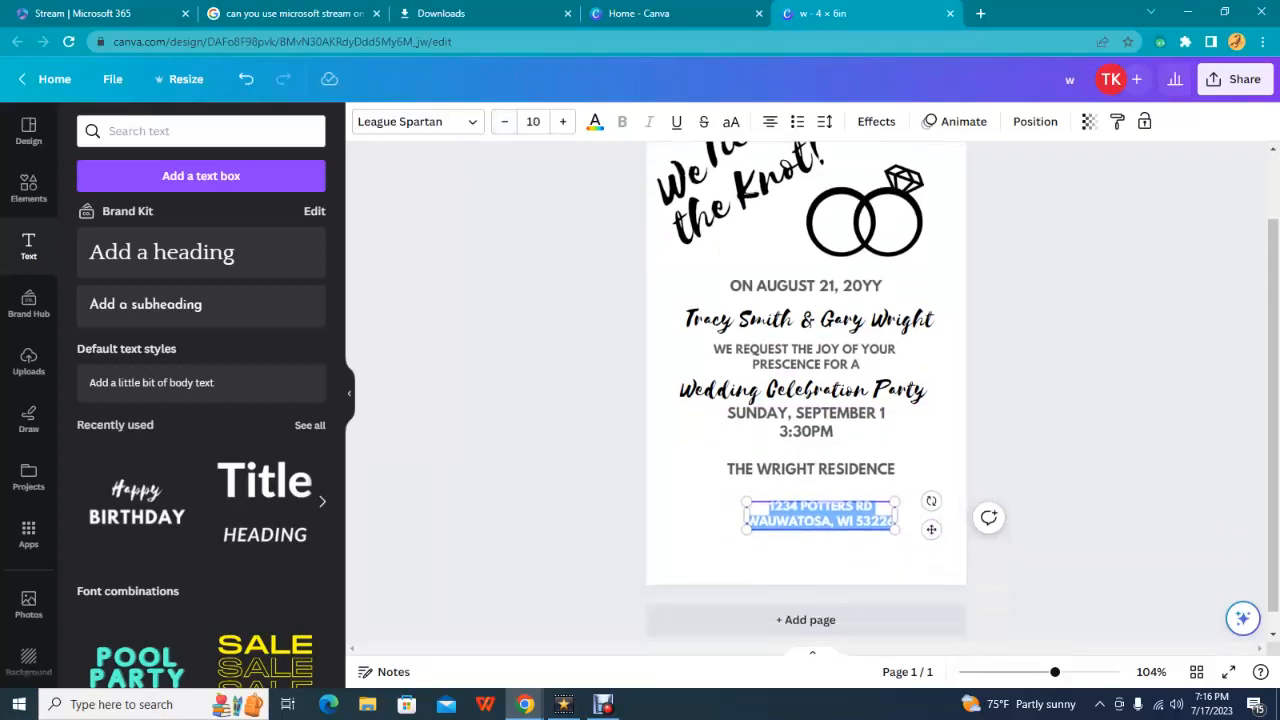
left_click_drag(835, 546, 825, 534)
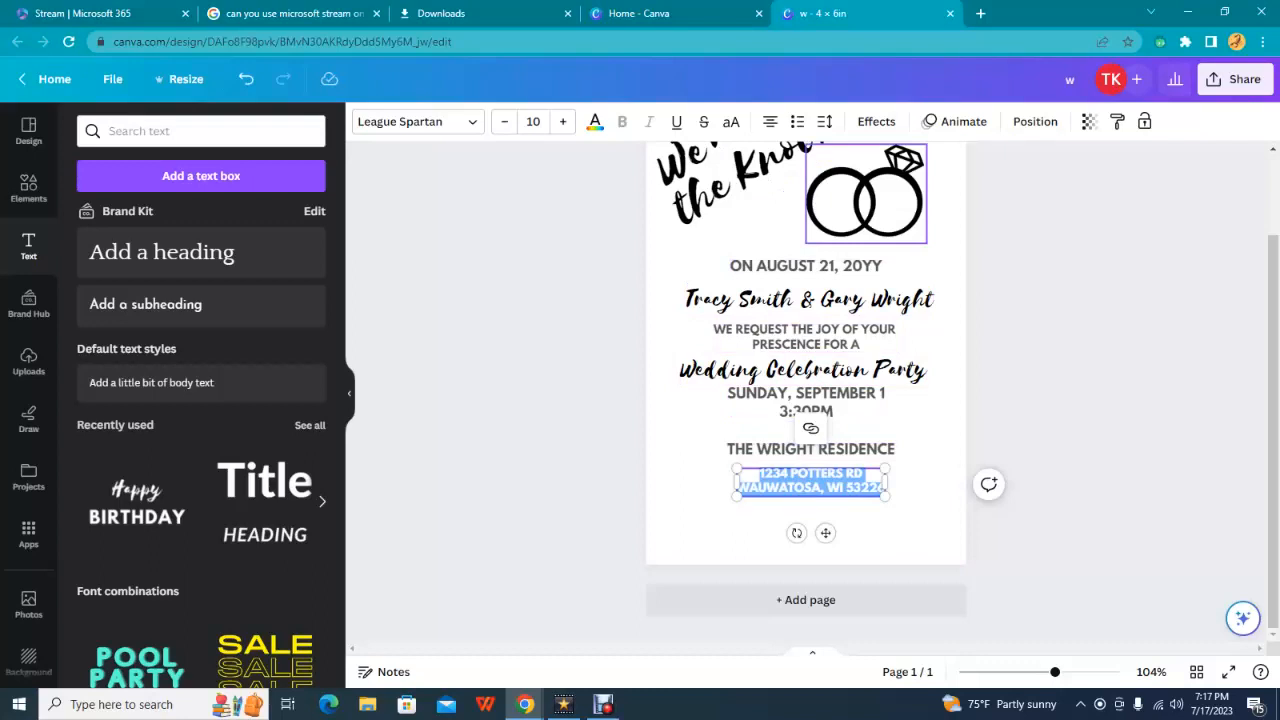
left_click(928, 450)
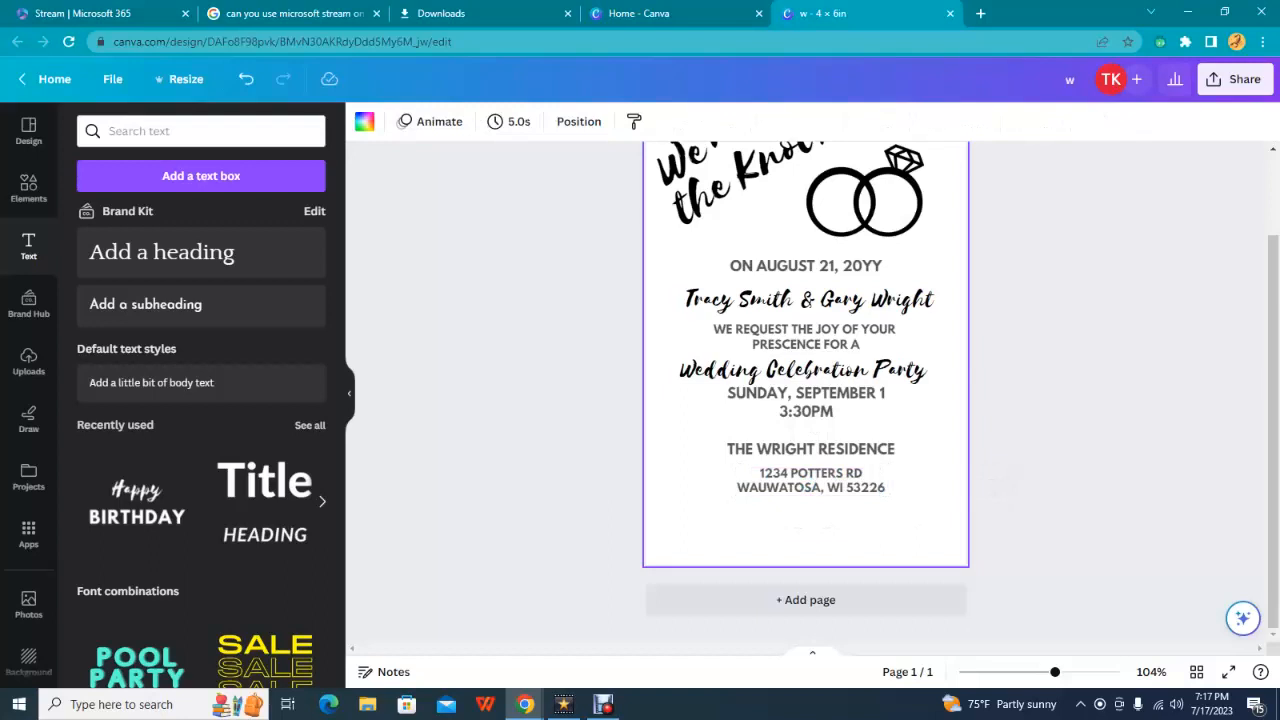
Step: Snap the address block to the card's horizontal centre
left_click(811, 481)
left_click_drag(811, 481, 806, 481)
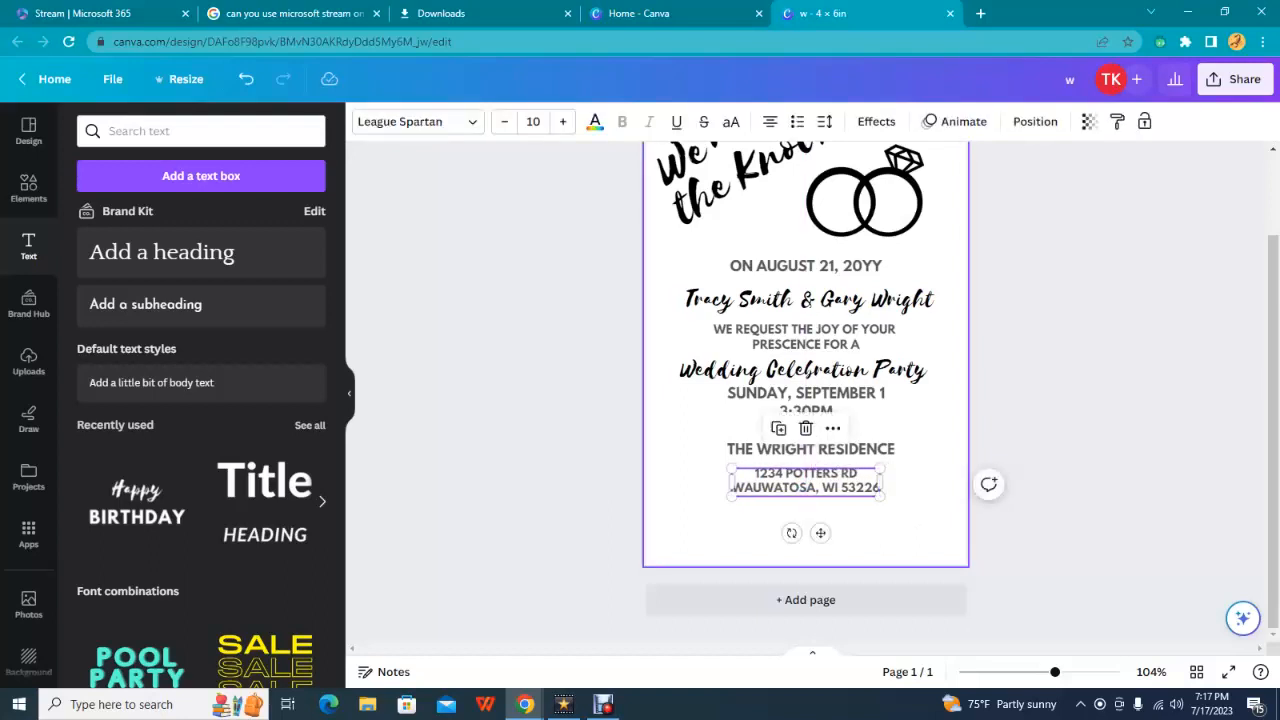
left_click(915, 530)
Step: Drag a selection box around every element on the card
scroll(806, 460, "up", 2)
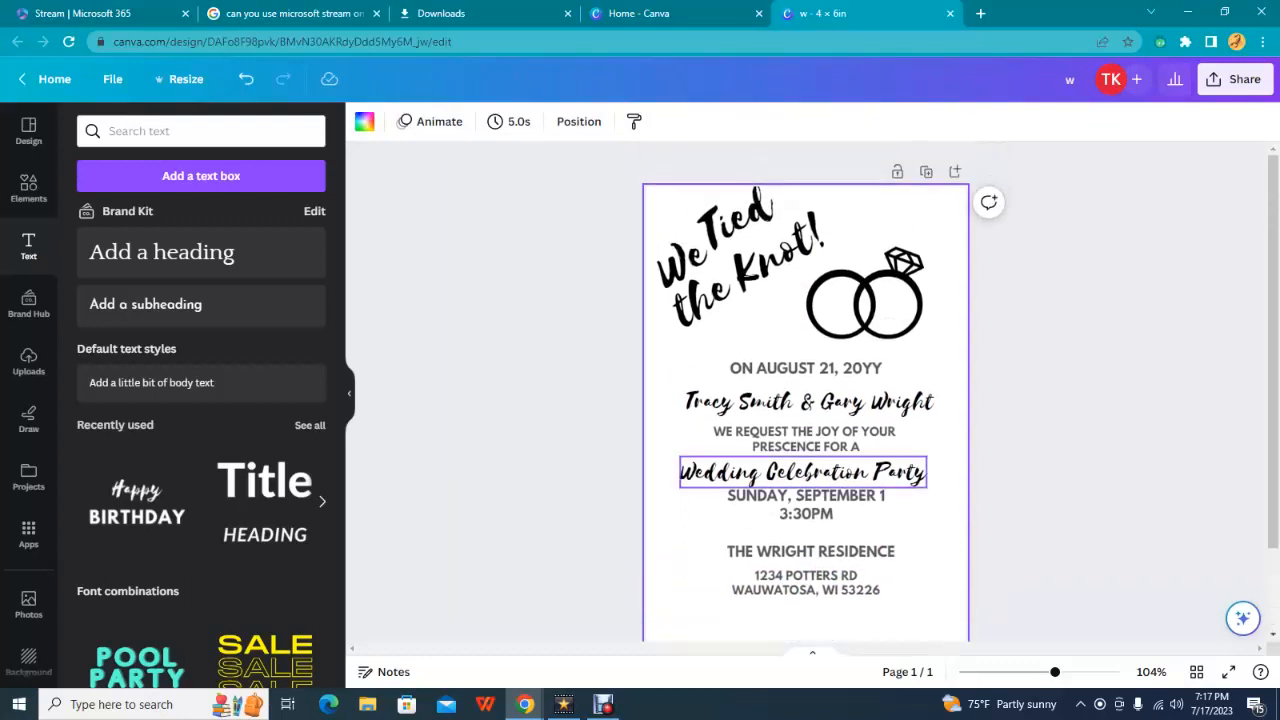
scroll(806, 400, "down", 2)
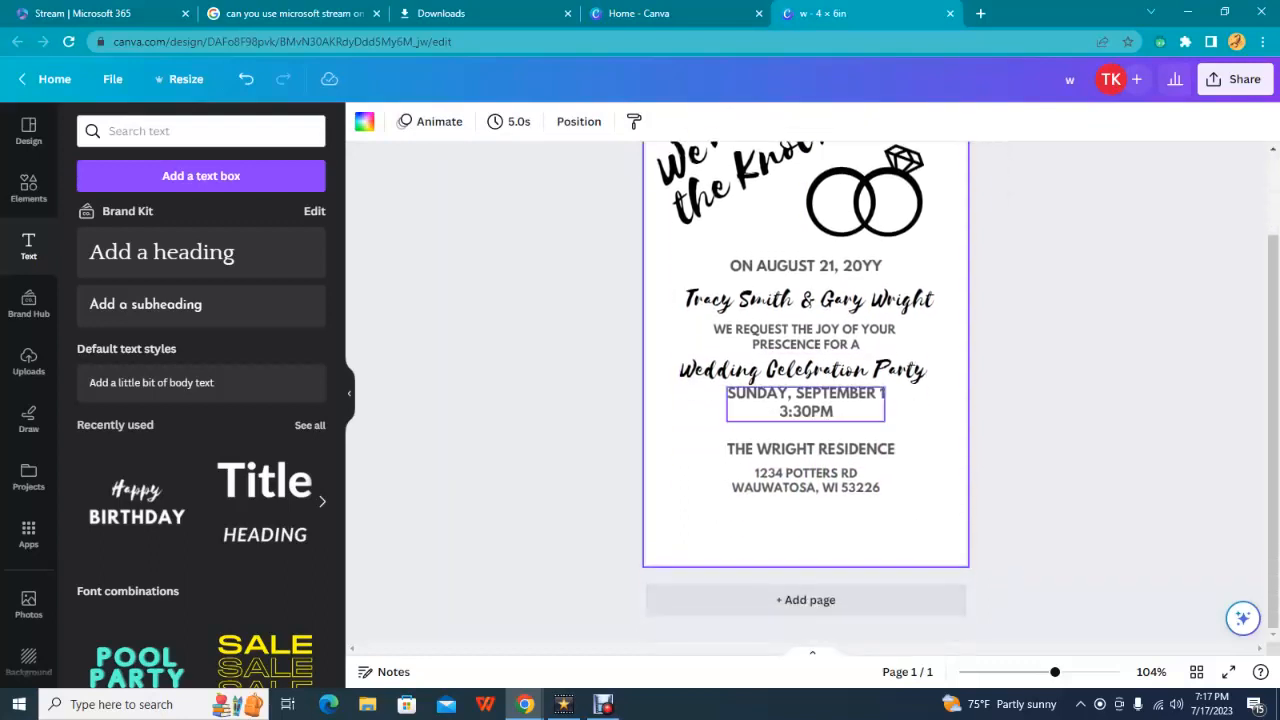
scroll(806, 400, "up", 2)
left_click_drag(544, 184, 1152, 642)
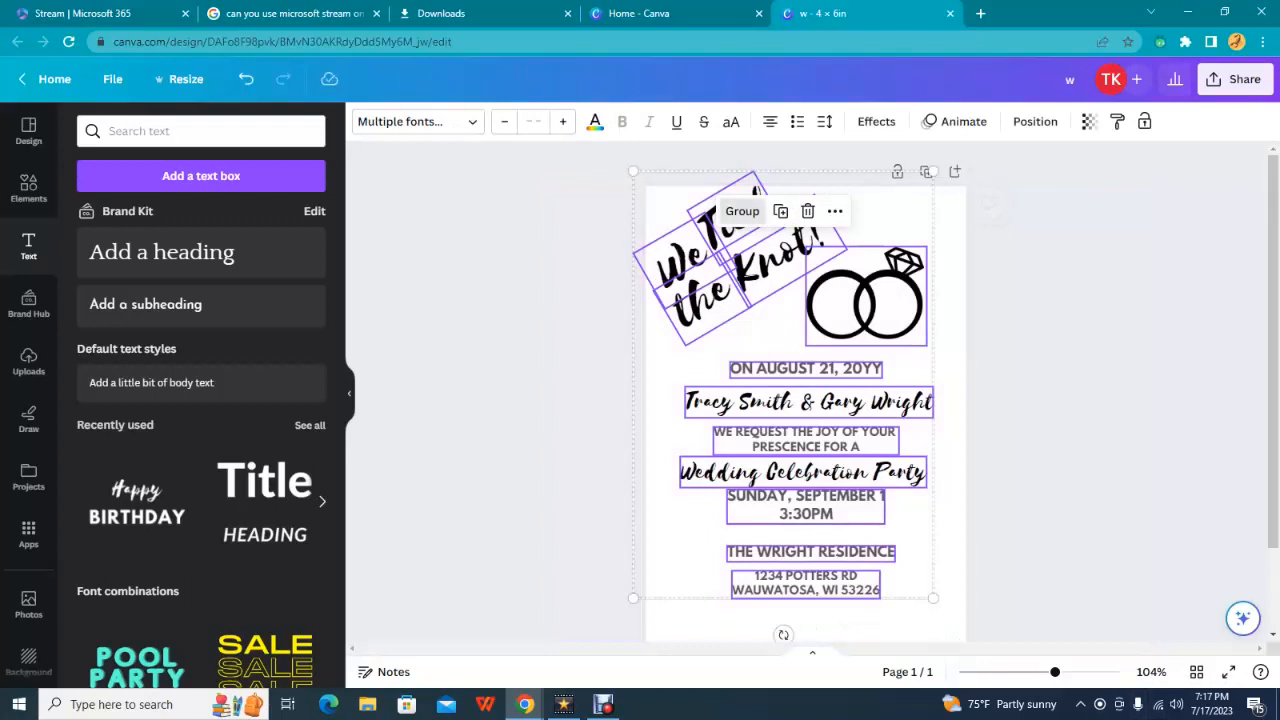
Step: Group all the selected card elements, then ungroup them and clear the selection
left_click(742, 211)
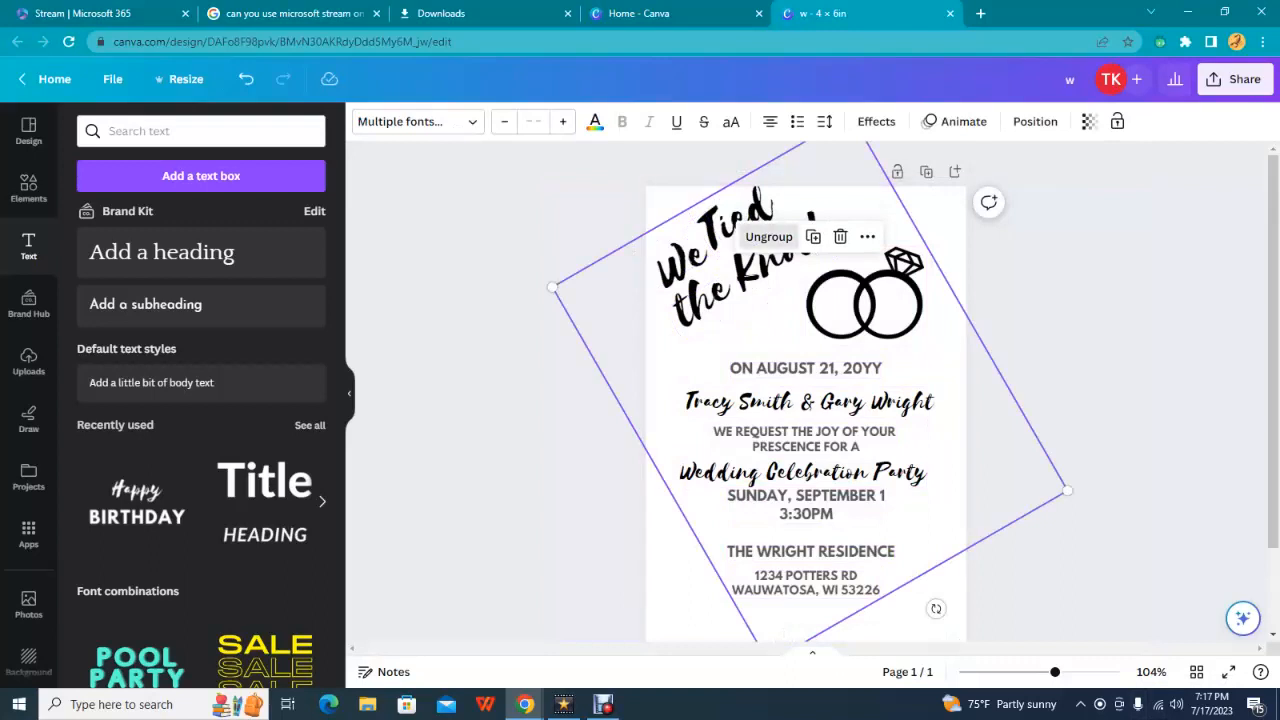
left_click(768, 237)
left_click(1090, 330)
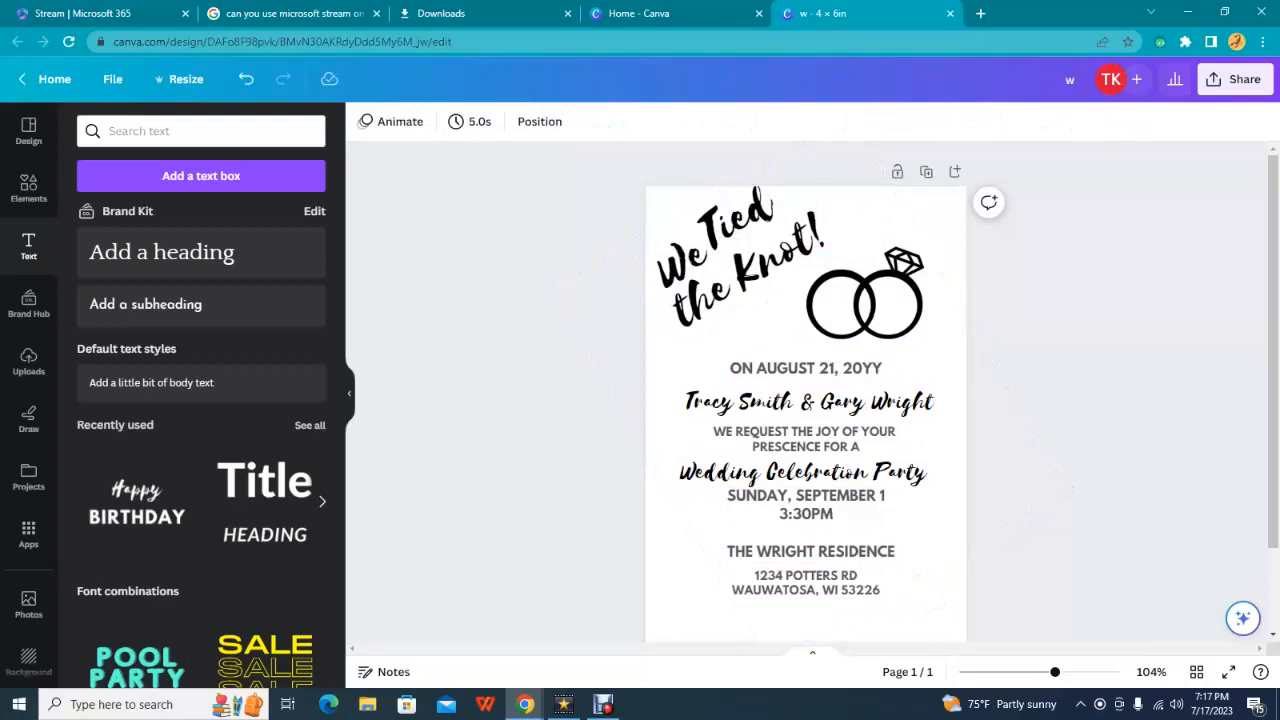
scroll(805, 390, "down", 2)
scroll(805, 390, "up", 2)
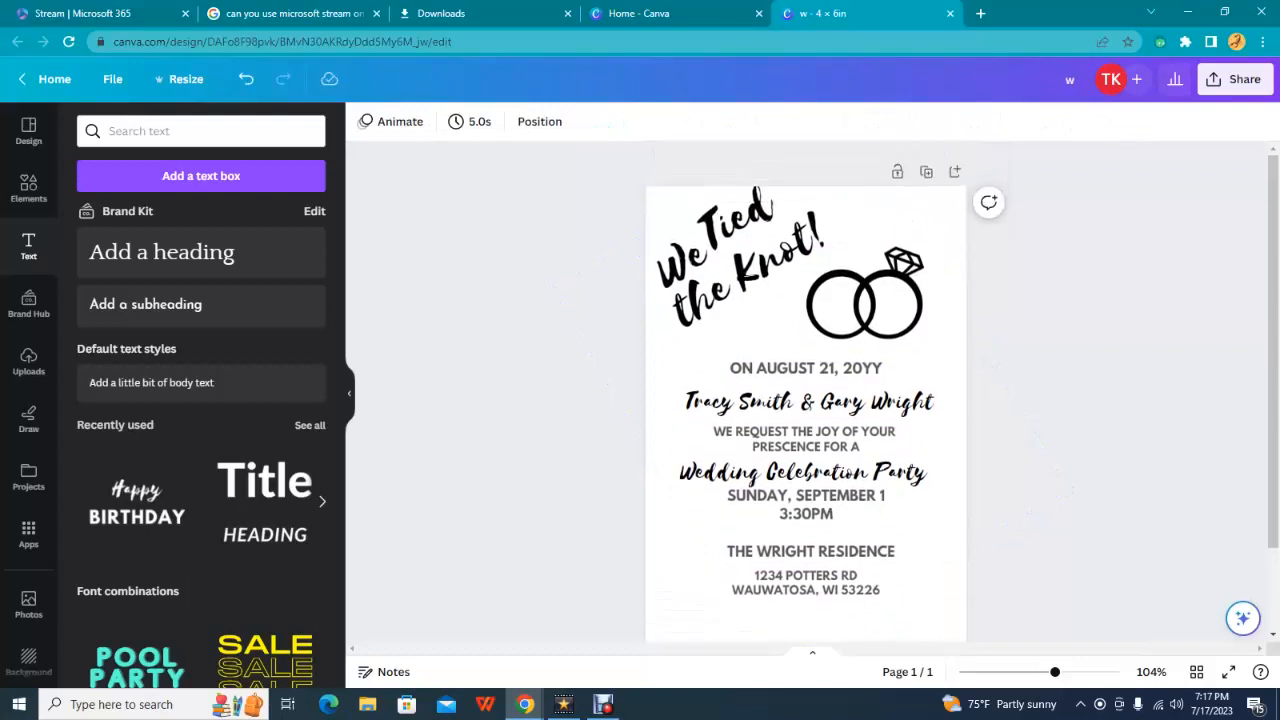